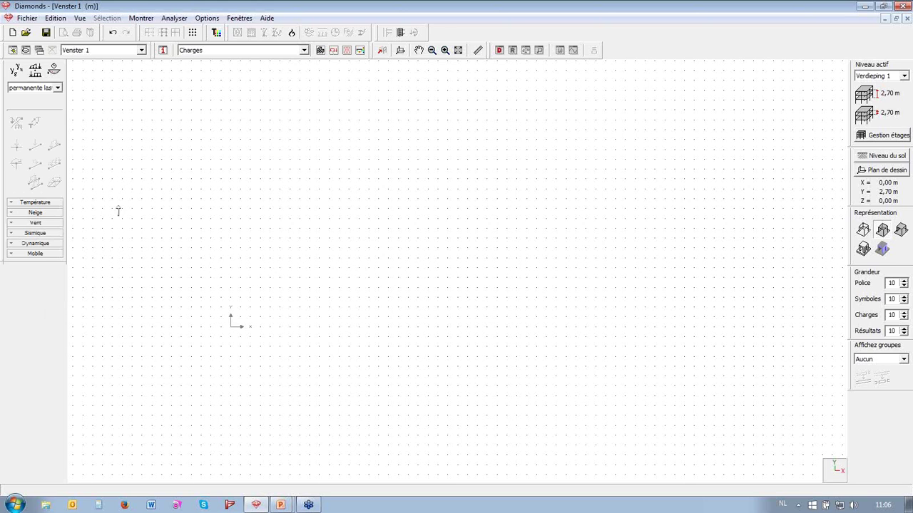
Show the Résultats configuration, and switch the window to the Géométrie configuration
left_click(360, 51)
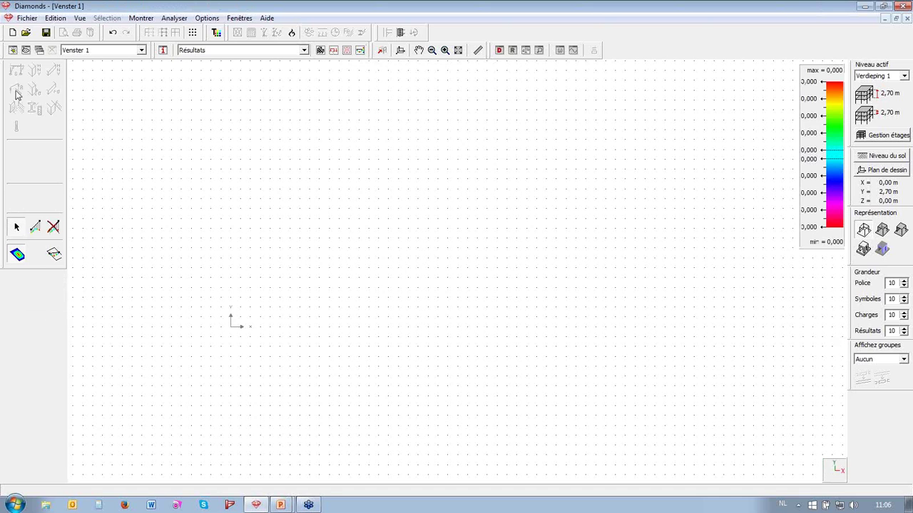
left_click(320, 51)
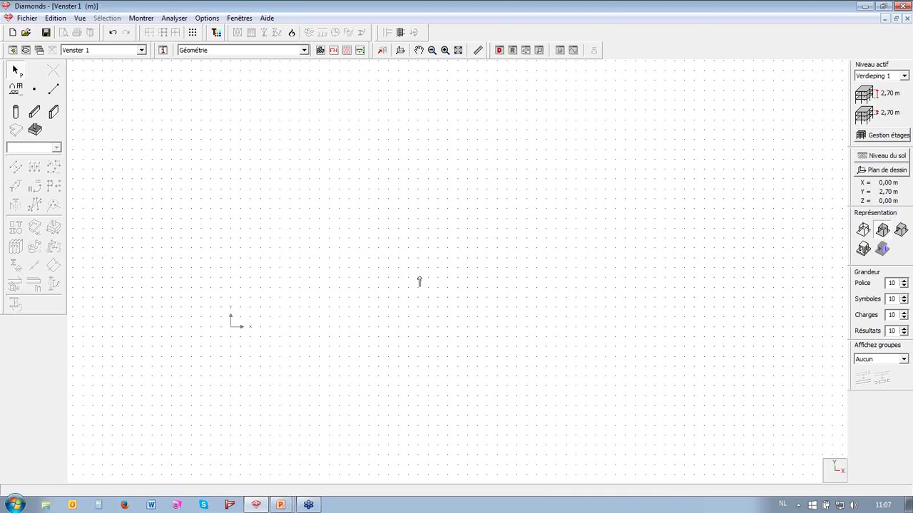
left_click(26, 18)
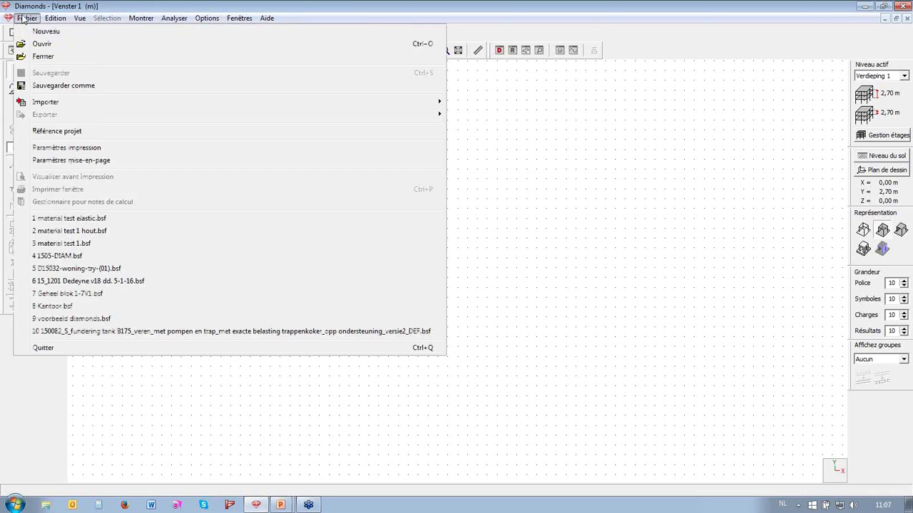
mouse_move(112, 107)
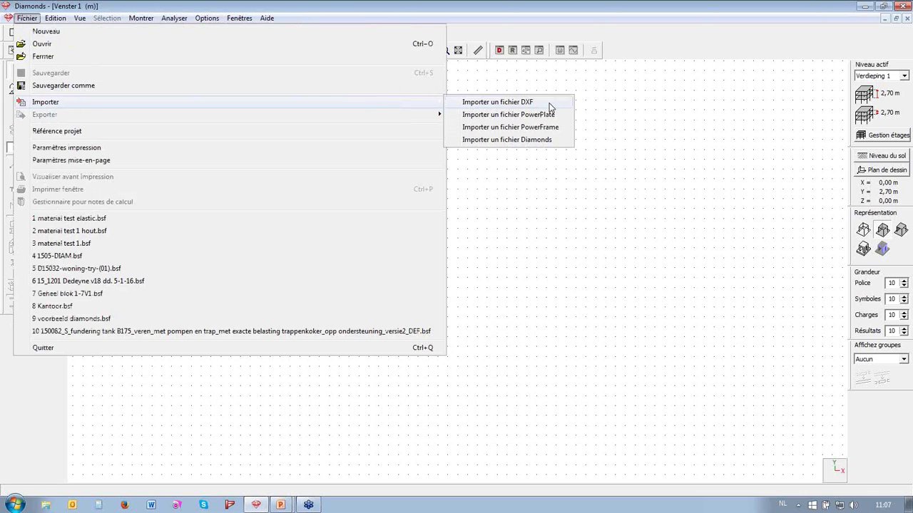
left_click(613, 109)
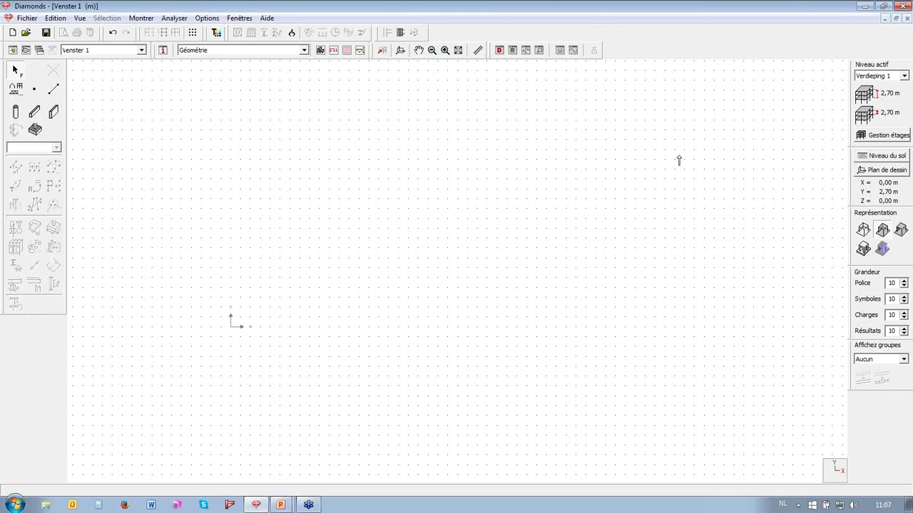
Draw a pitched frame with lines in the XY plane, about 14.5 m wide with 4.5 m columns, starting at X = 5 m
left_click(53, 89)
left_click(328, 325)
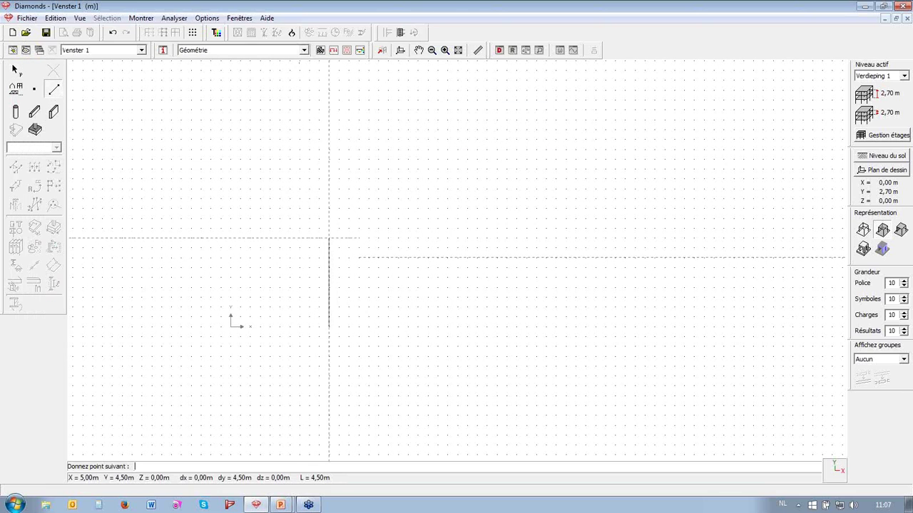
left_click(329, 238)
left_click(447, 189)
left_click(615, 237)
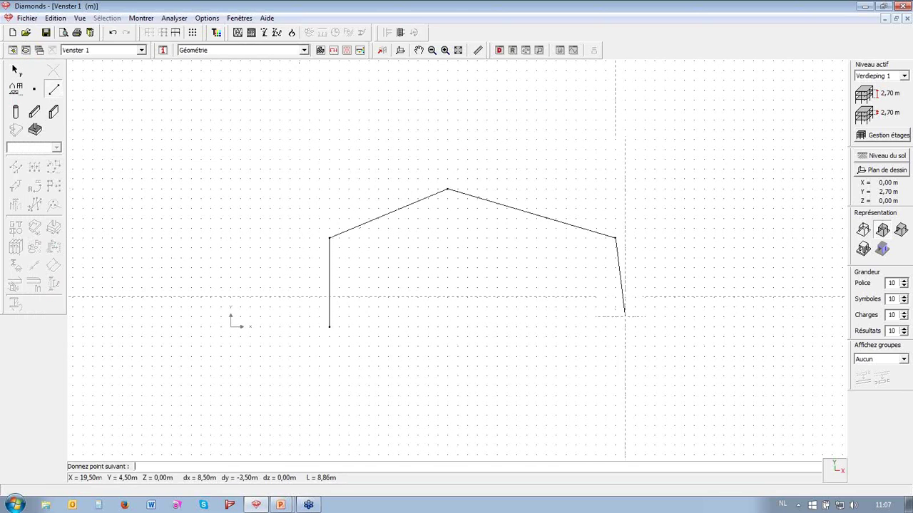
left_click(615, 326)
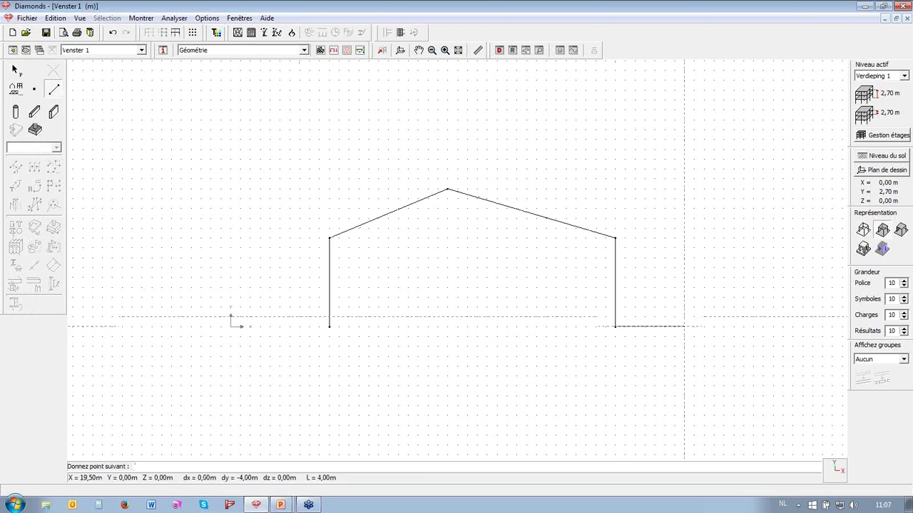
key("Escape")
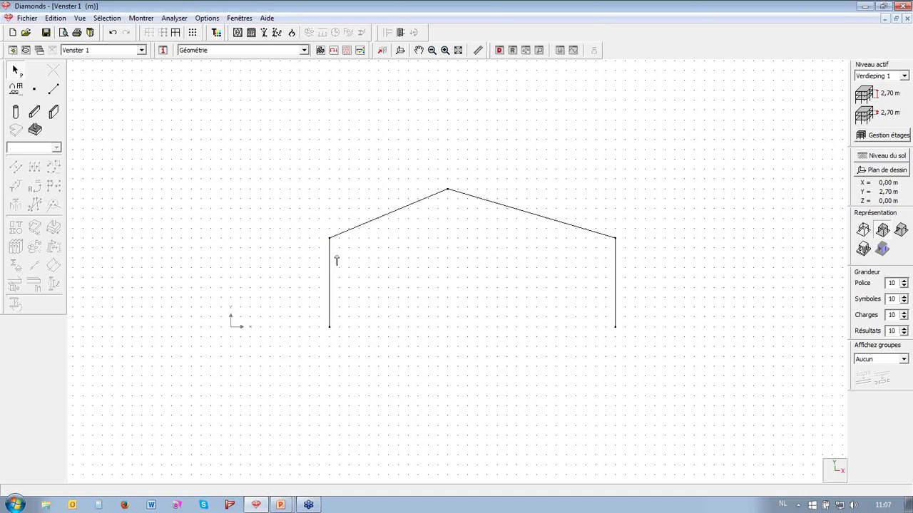
Examine the properties of the frame's lower-left point and of its left column without changing them
left_click(329, 328)
double_click(329, 328)
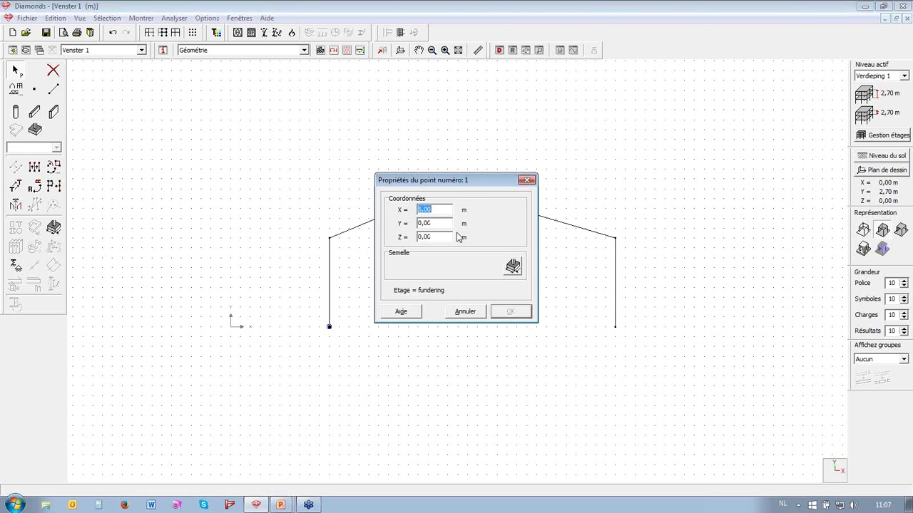
left_click(466, 312)
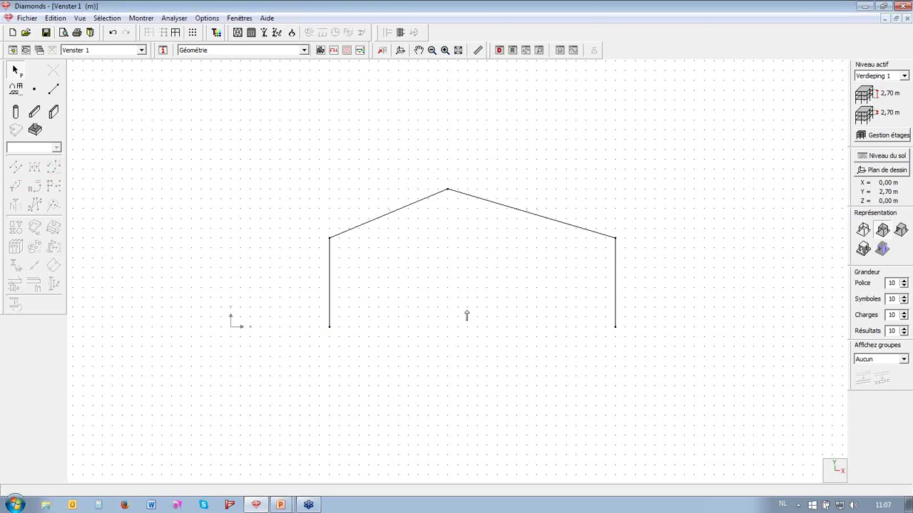
left_click(329, 265)
double_click(330, 264)
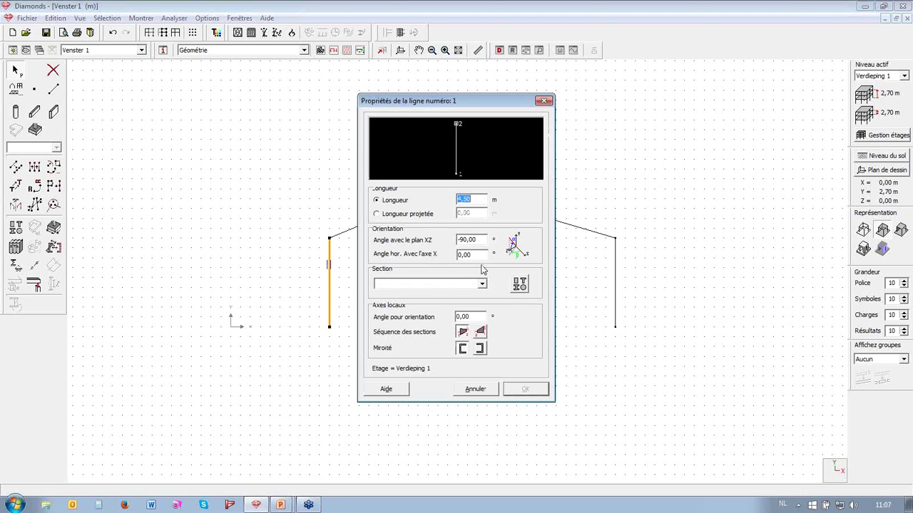
left_click(475, 389)
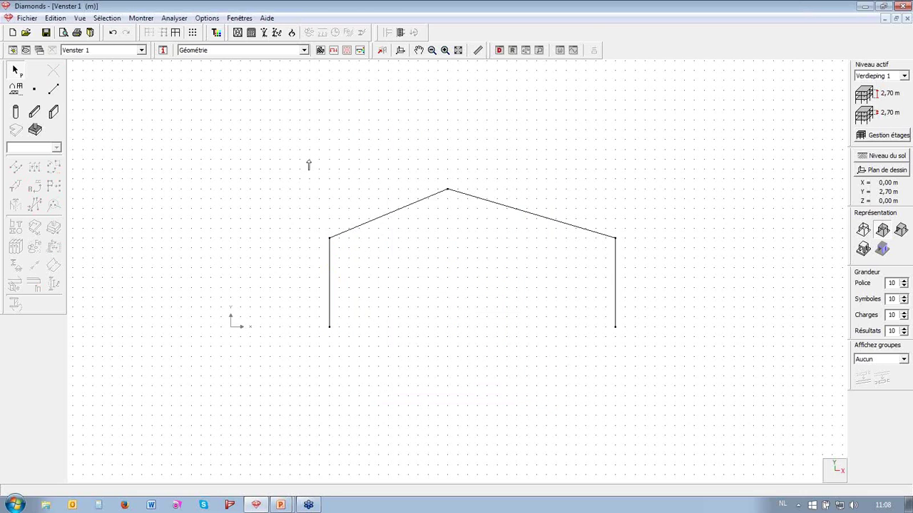
Delete the entire hand-drawn frame
left_click_drag(308, 174, 693, 384)
key("Delete")
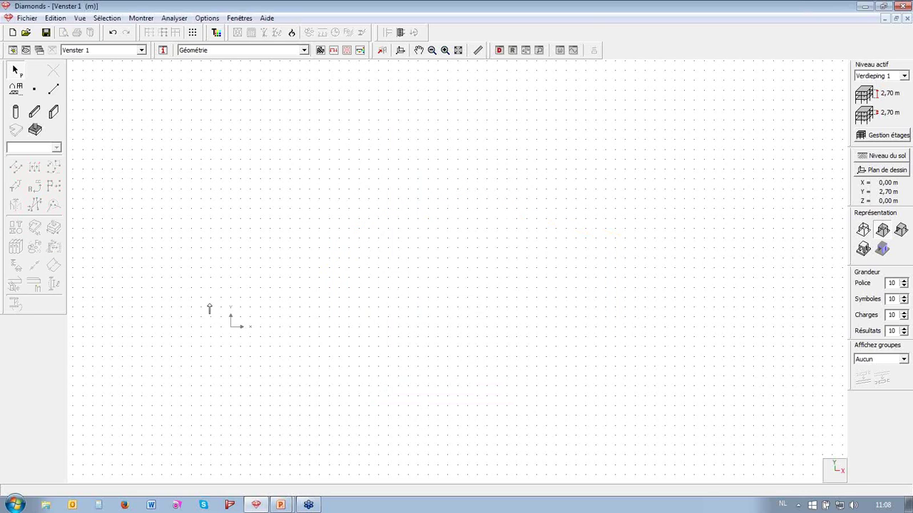
Start the portal frame assistant and set the beam inclination to 15°
left_click(20, 90)
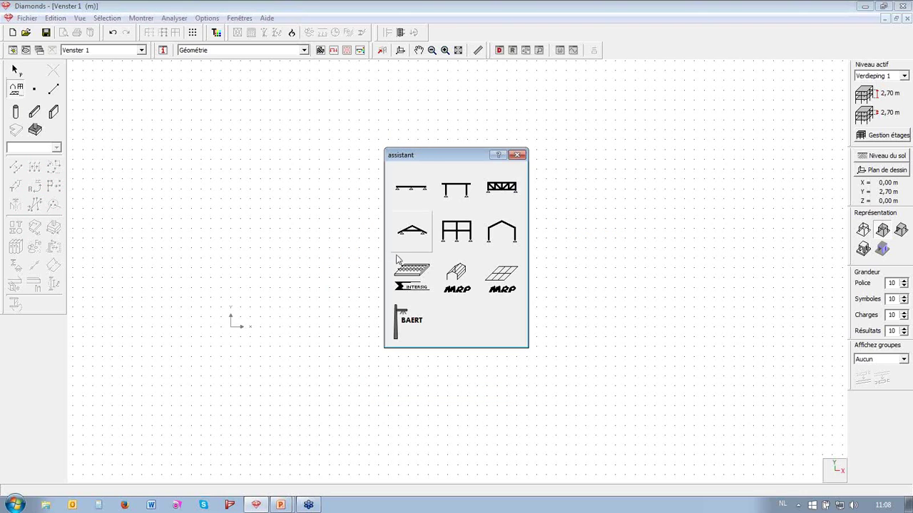
left_click(509, 239)
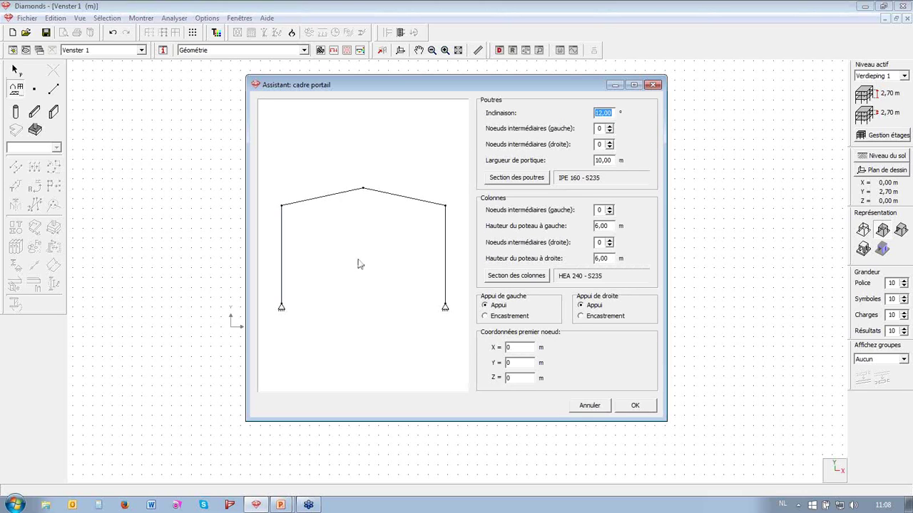
type("15")
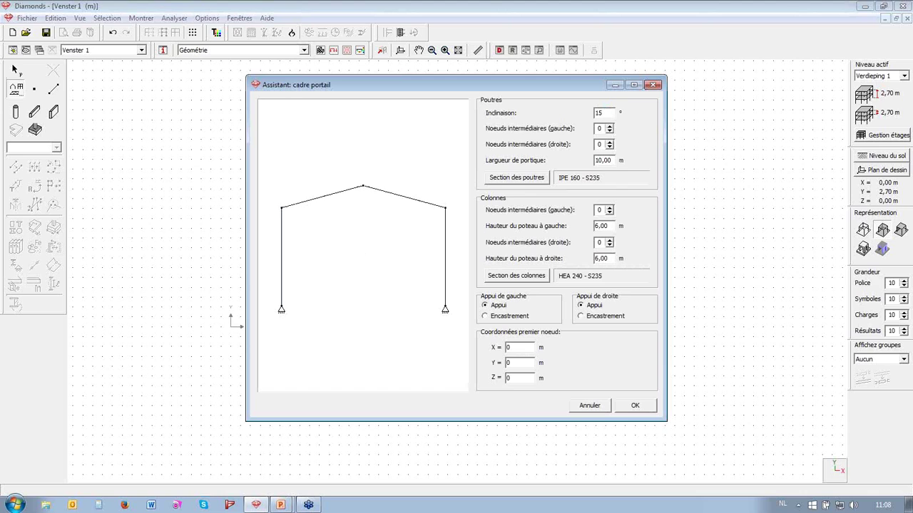
Set 3 intermediate nodes on both the left and right beams and a portal width of 22 m
left_click(610, 126)
left_click(610, 126)
left_click(610, 125)
left_click(610, 142)
left_click(610, 141)
left_click(609, 142)
double_click(606, 160)
type("22")
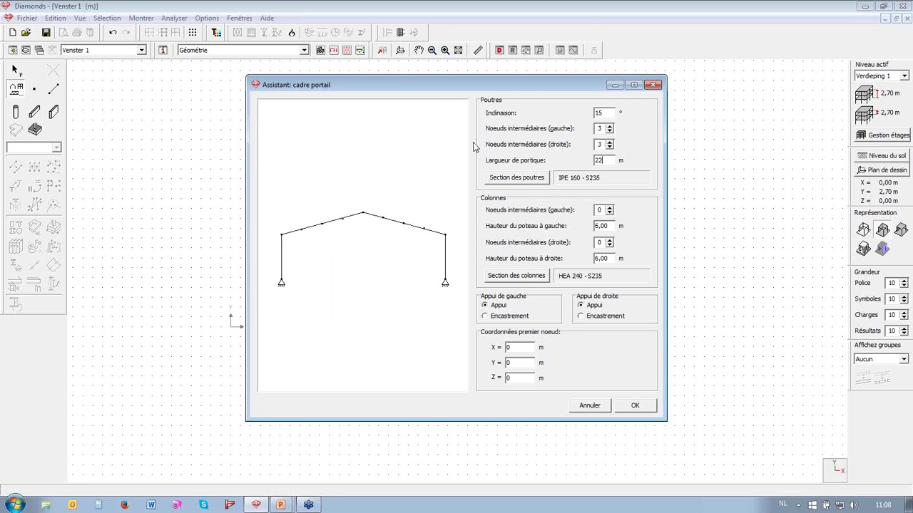
Assign the IPE 360 section from the section library to the beams
left_click(514, 181)
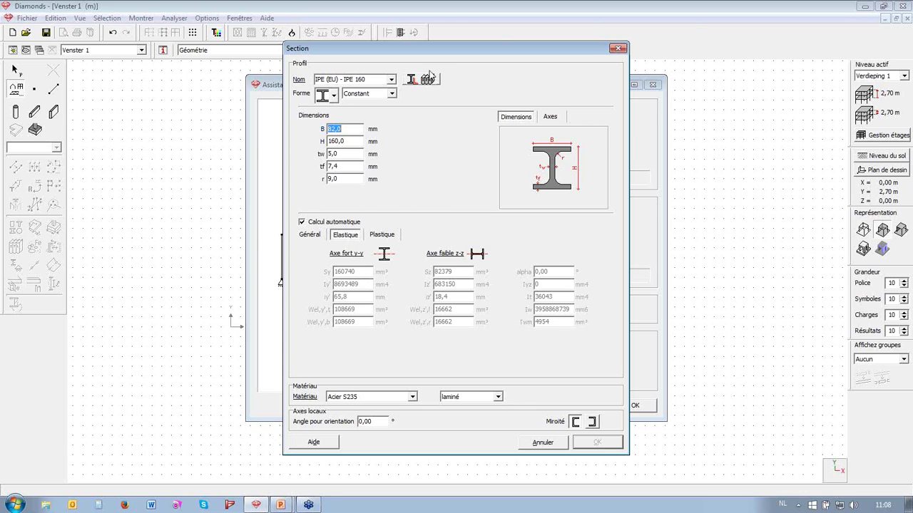
left_click(429, 79)
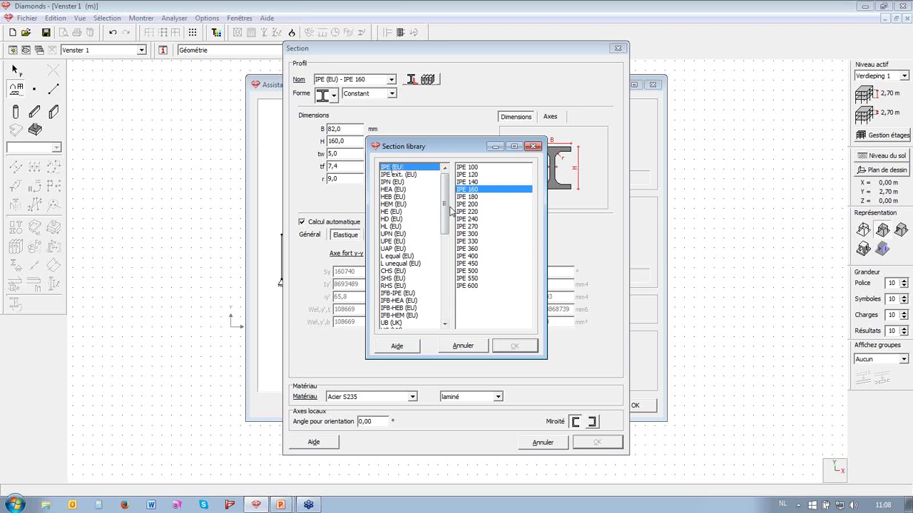
left_click(474, 248)
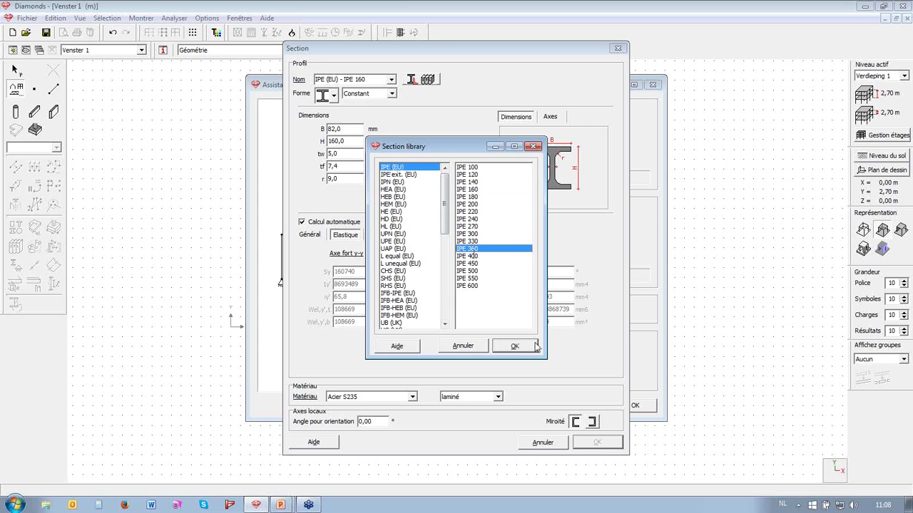
left_click(514, 346)
left_click(597, 442)
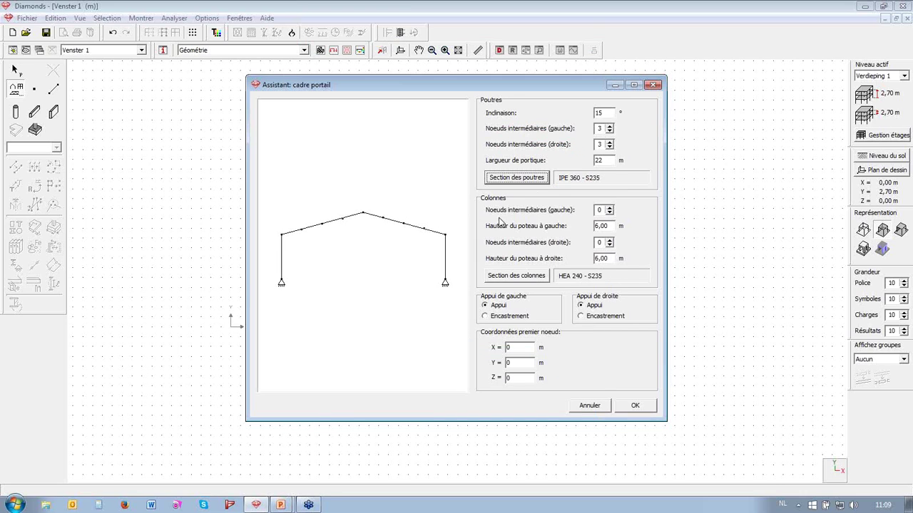
Set both column heights to 4.5 m and add 1 intermediate node to the right column
double_click(603, 225)
type("4.5")
double_click(603, 258)
type("4.5")
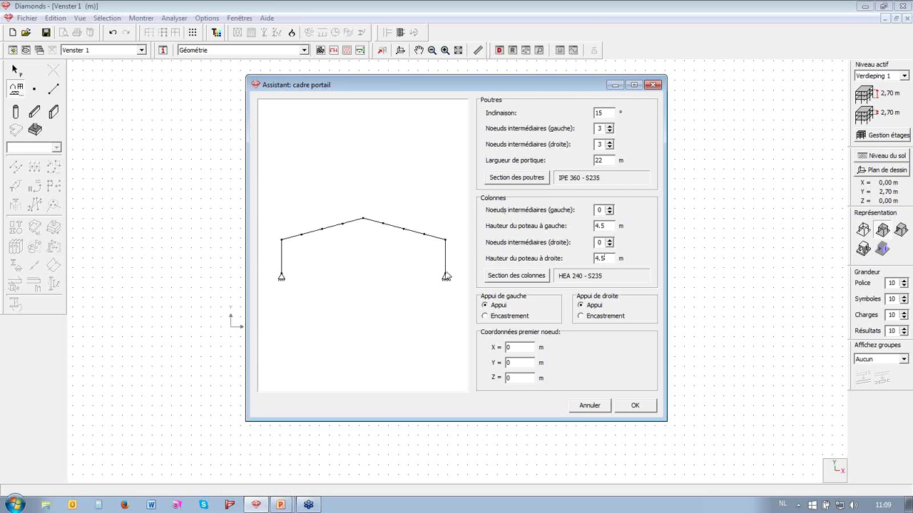
left_click(609, 240)
Assign the HEA 280 section from the section library to the columns
left_click(529, 281)
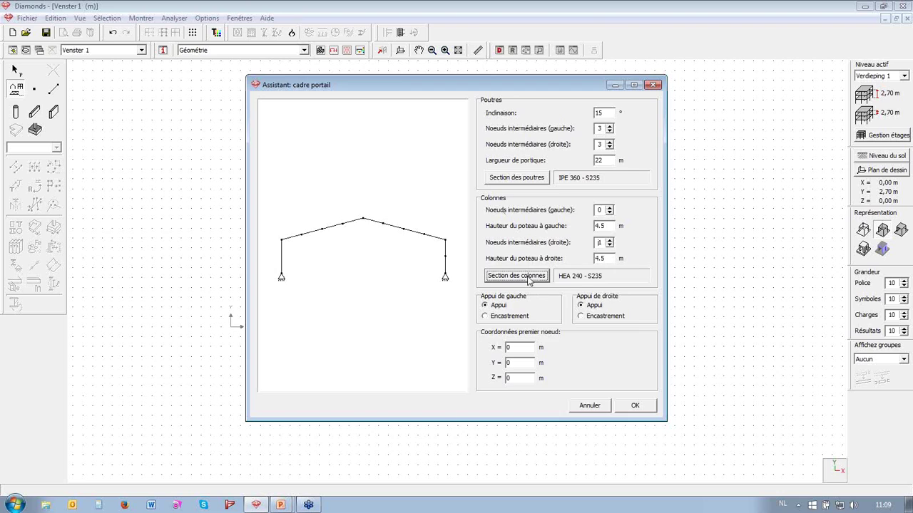
left_click(427, 79)
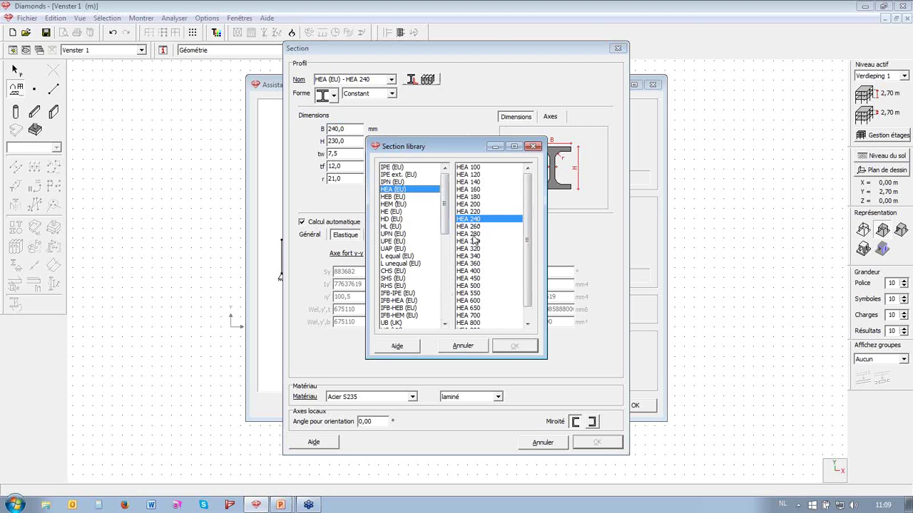
left_click(474, 234)
left_click(514, 346)
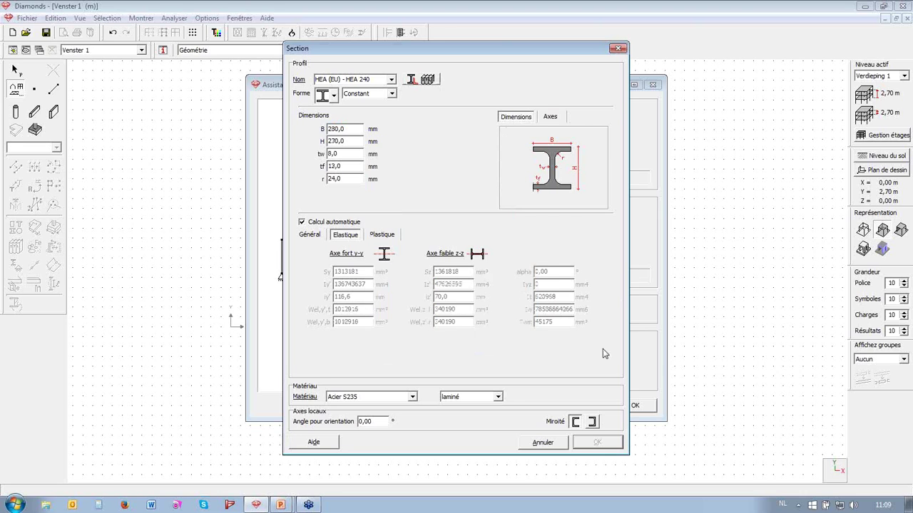
left_click(602, 444)
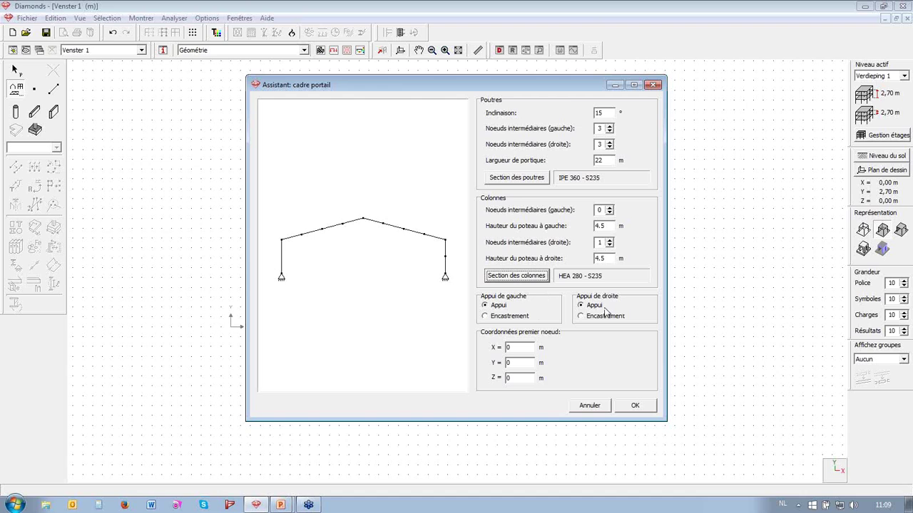
Generate the portal frame from the assistant's settings
left_click(631, 406)
left_click(632, 406)
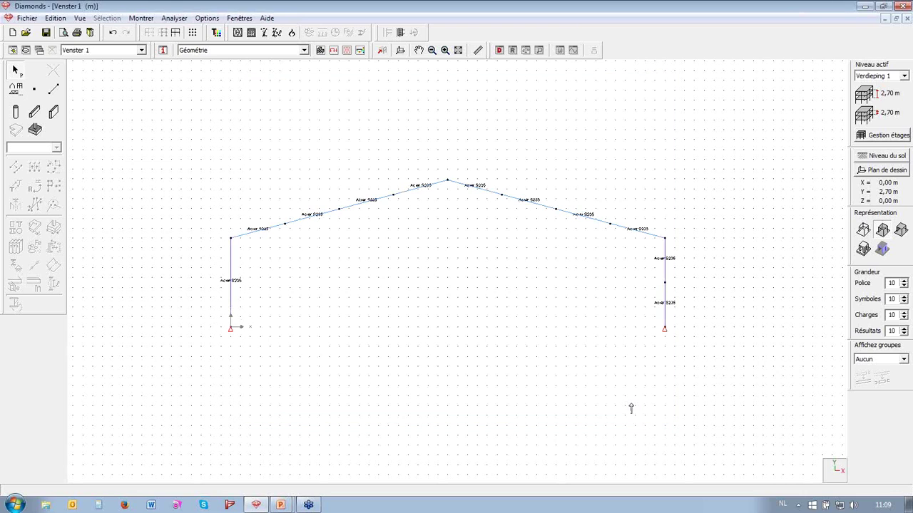
scroll(565, 220, "up", 1)
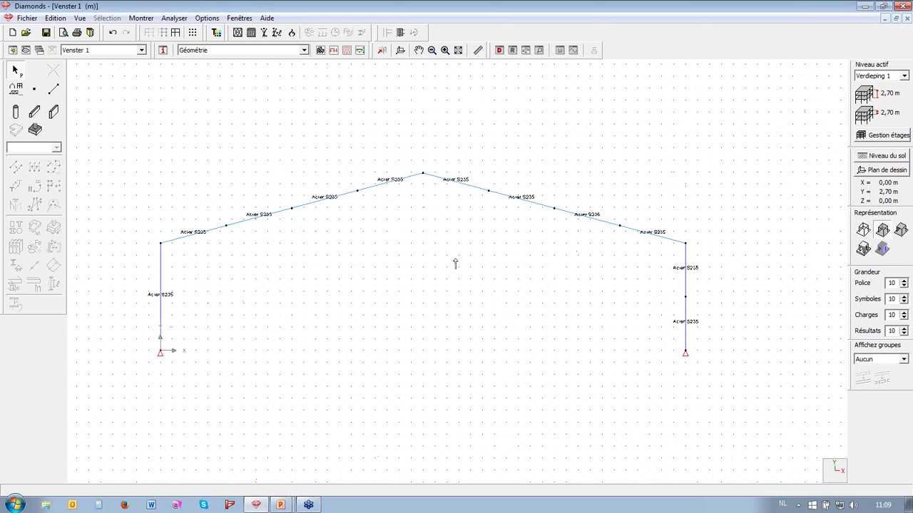
scroll(539, 247, "down", 1)
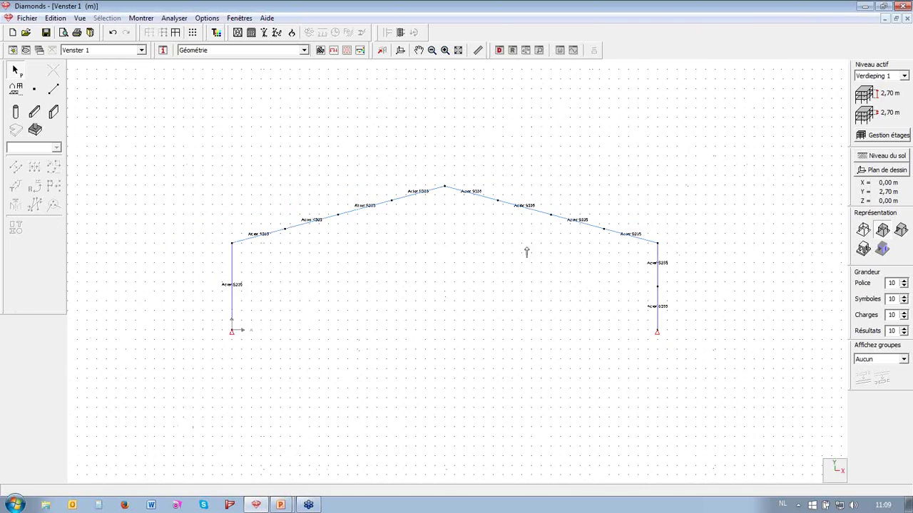
scroll(147, 240, "up", 1)
scroll(178, 246, "up", 1)
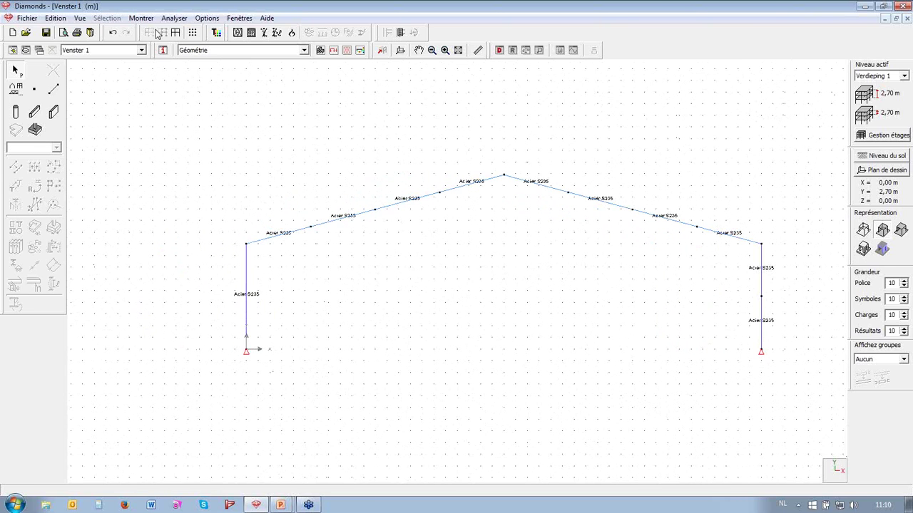
Hide the material labels on lines and save this display over the existing Géométrie configuration
left_click(163, 51)
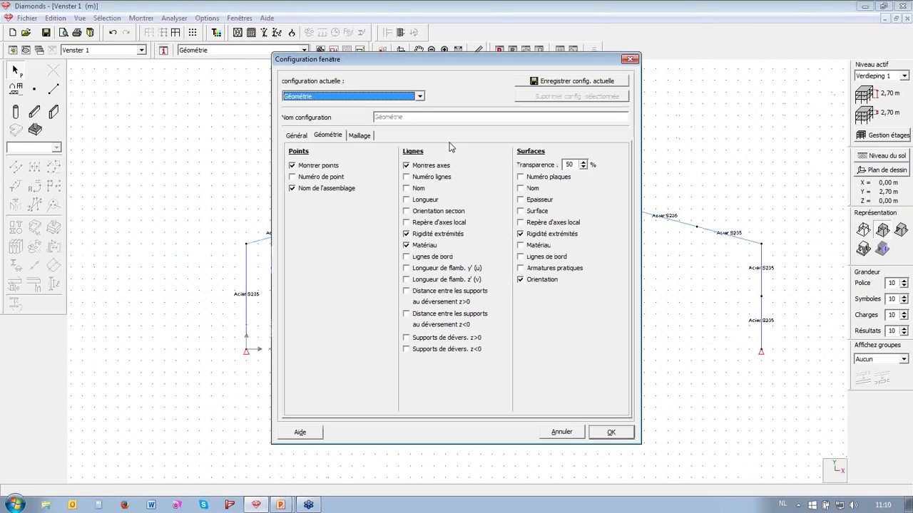
left_click(418, 246)
left_click(574, 82)
left_click(443, 280)
left_click(612, 434)
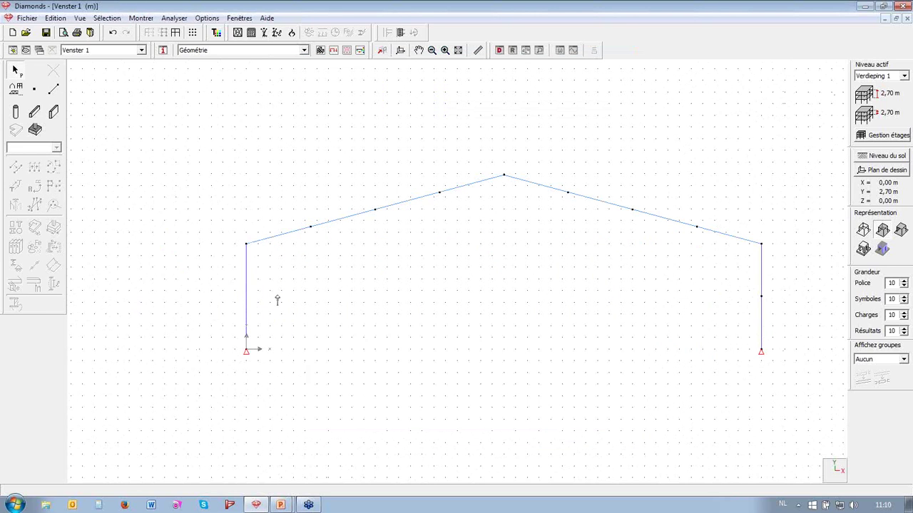
Turn on the point number labels and save this display over the existing Géométrie configuration
left_click(162, 50)
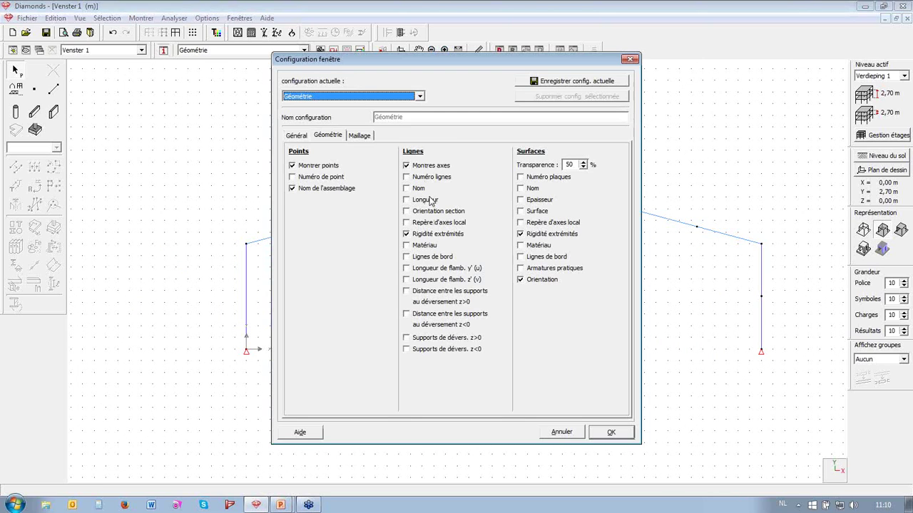
double_click(321, 176)
left_click(560, 81)
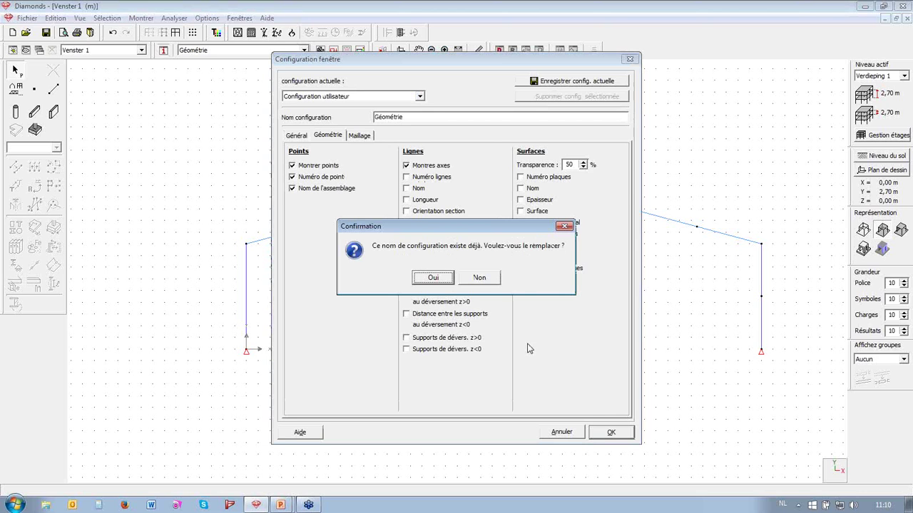
left_click(443, 278)
left_click(610, 433)
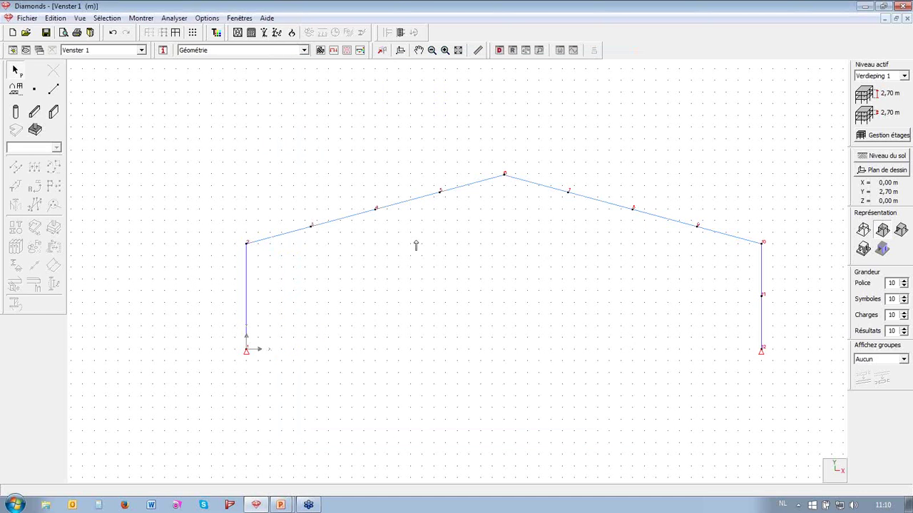
Draw a line about 5.15 m long from the left eave node outward and upward, away from the portal frame
scroll(411, 235, "down", 1)
scroll(271, 315, "up", 2)
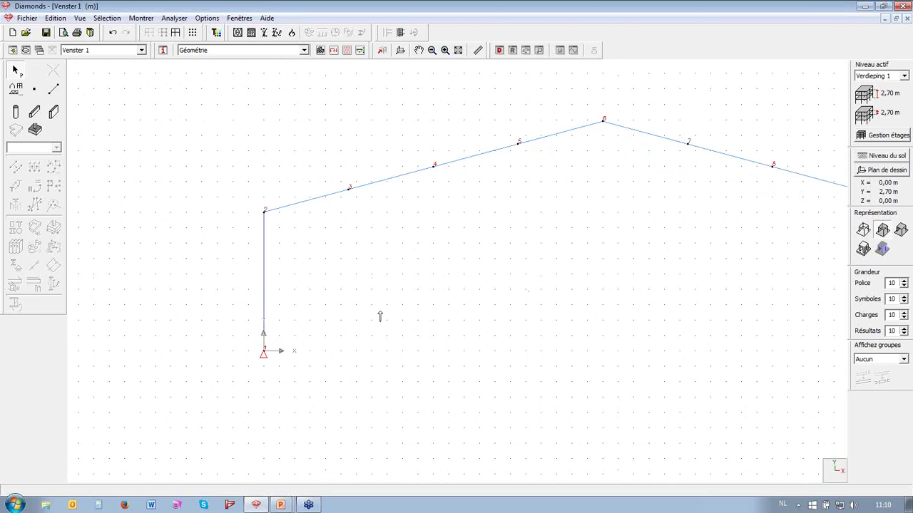
left_click(54, 89)
scroll(326, 261, "down", 1)
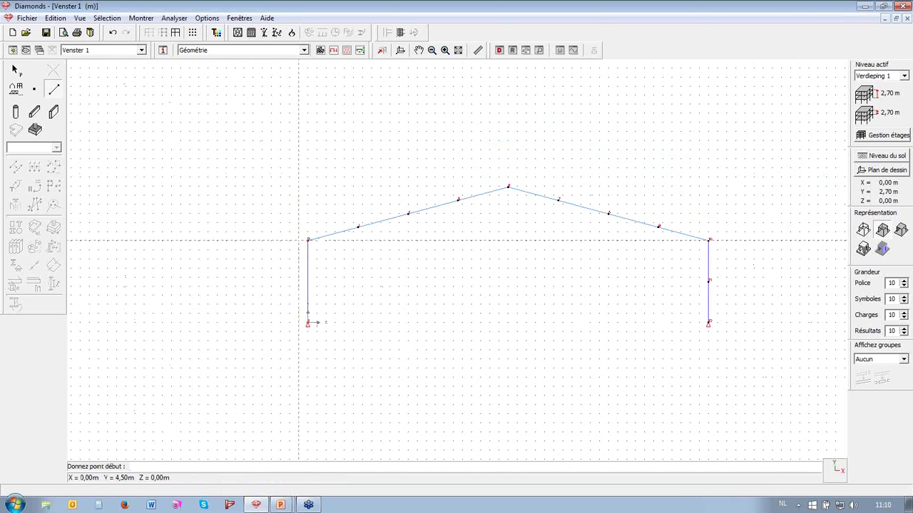
left_click(216, 150)
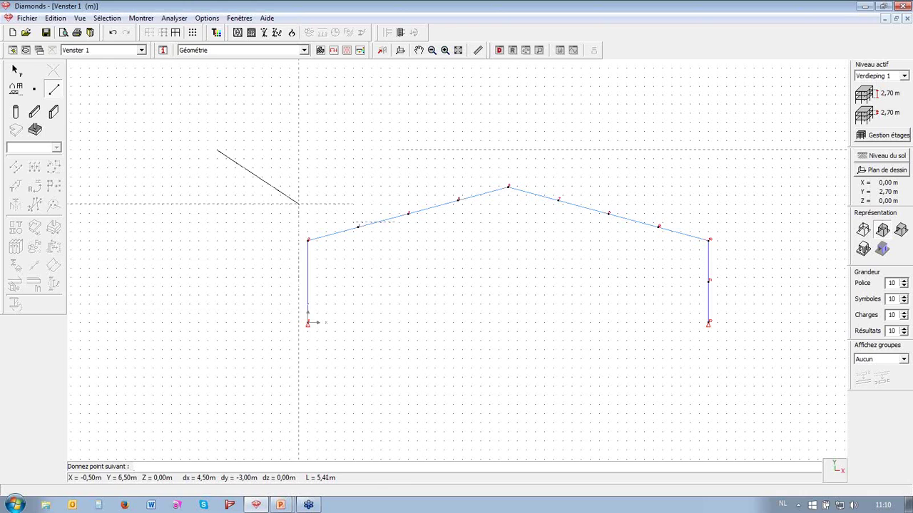
key("Escape")
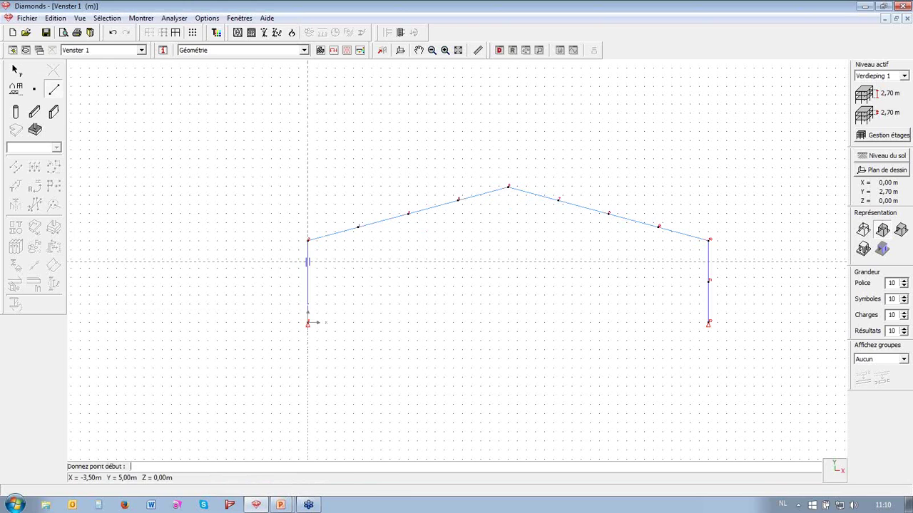
left_click(308, 240)
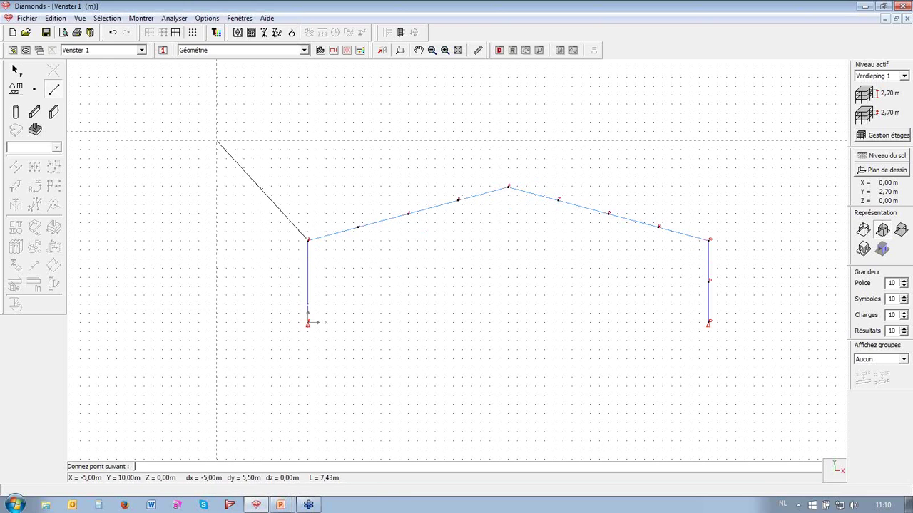
left_click(226, 194)
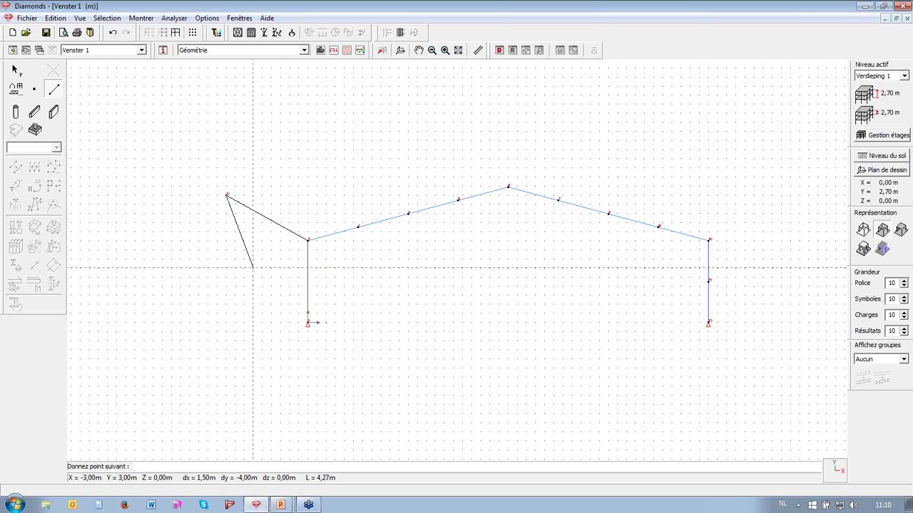
key("Escape")
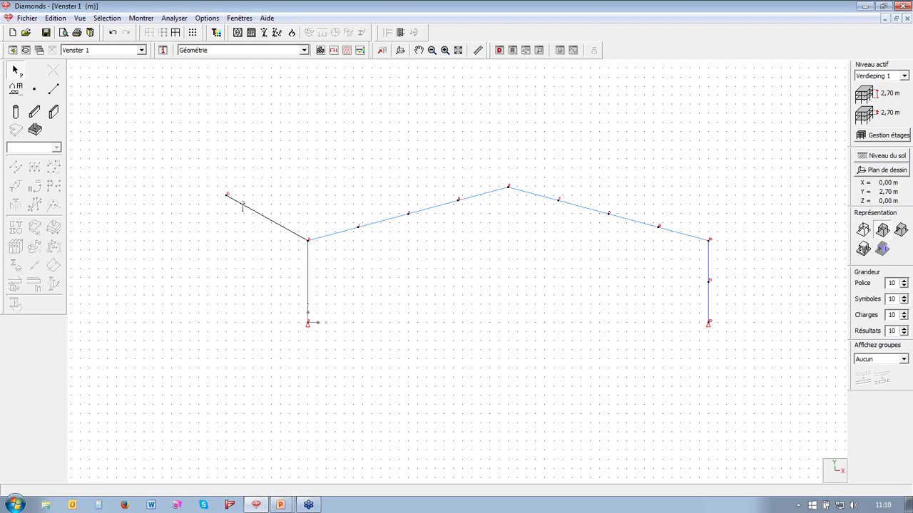
scroll(219, 198, "up", 3)
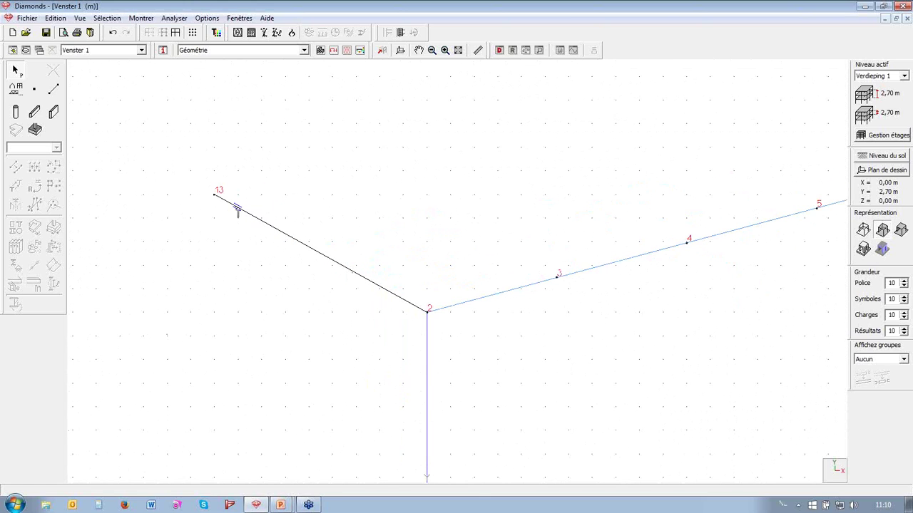
double_click(236, 209)
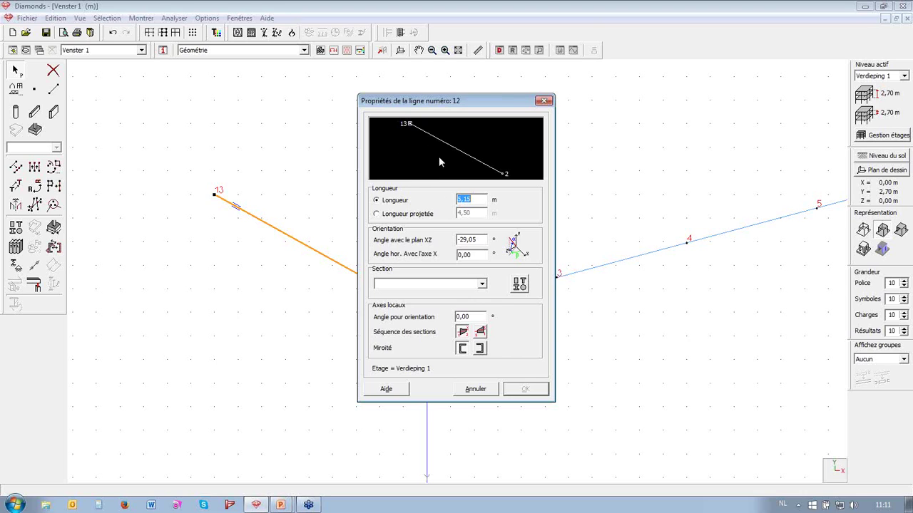
left_click(544, 101)
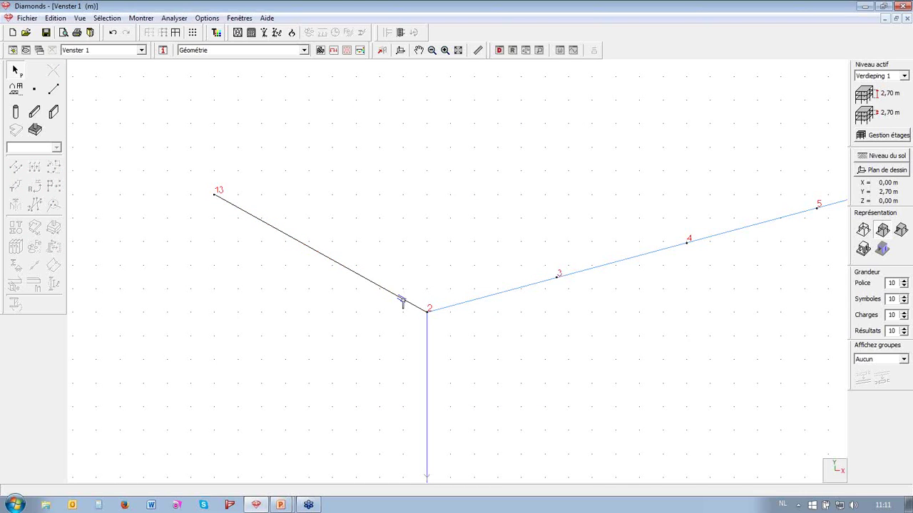
With the eave node as reference, set the new line's projected length to 6 m and its angle with the XZ plane to -15°
double_click(402, 303)
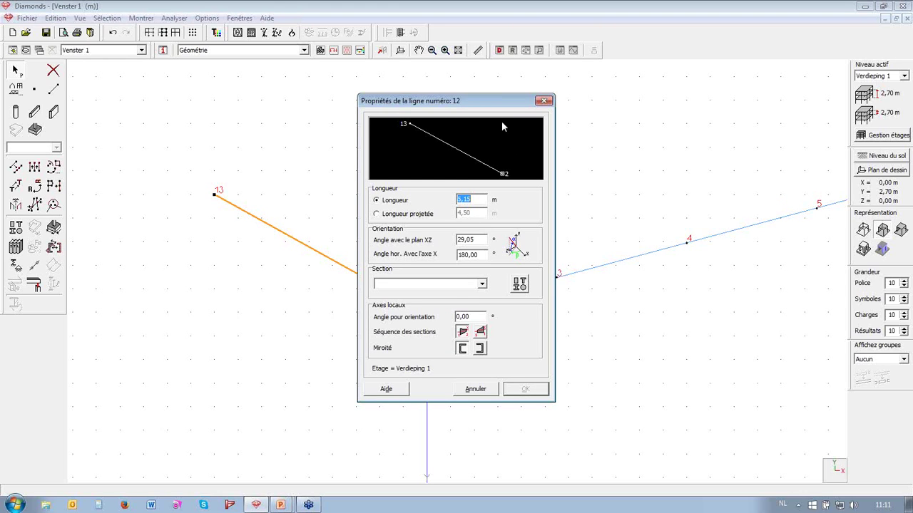
left_click_drag(489, 106, 619, 106)
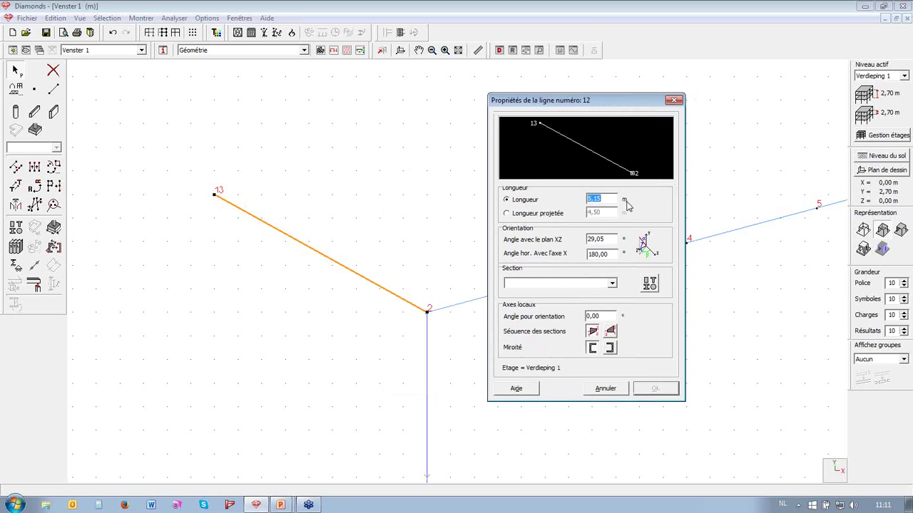
left_click(525, 213)
double_click(612, 215)
type("6")
double_click(608, 240)
type("-15")
left_click(651, 389)
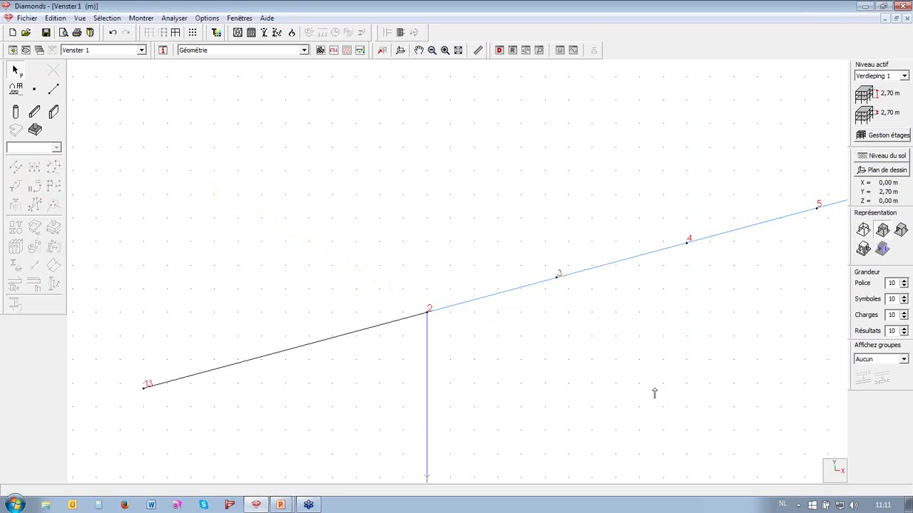
Divide the sloping overhang line into 2 equal segments
middle_click_drag(492, 198, 337, 327)
scroll(338, 327, "up", 1)
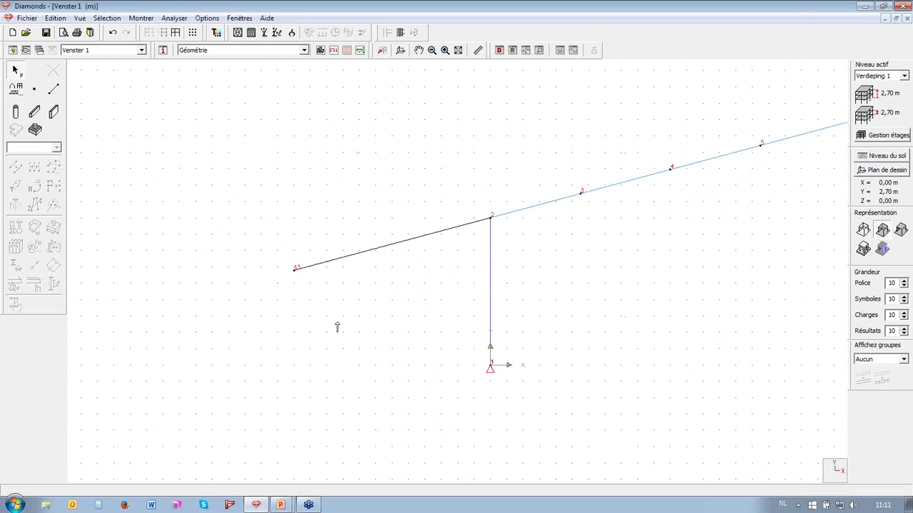
left_click(374, 249)
scroll(251, 333, "down", 2)
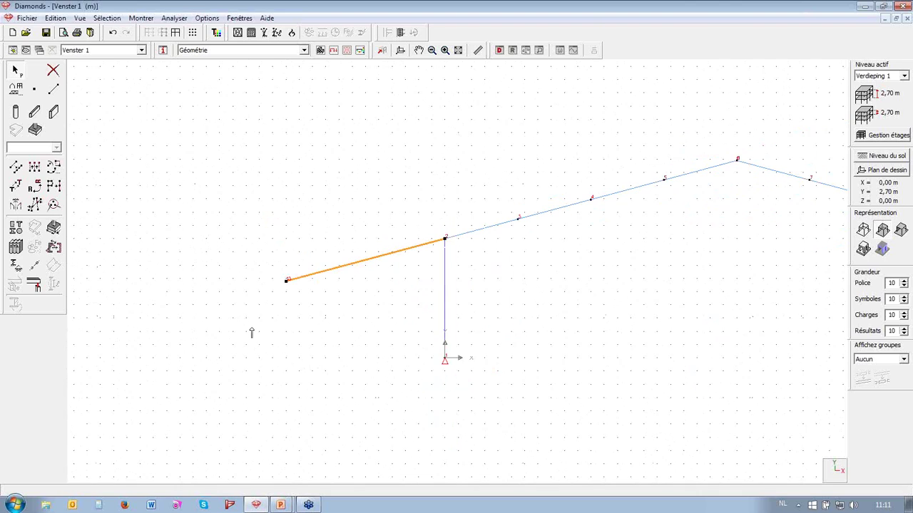
left_click(15, 169)
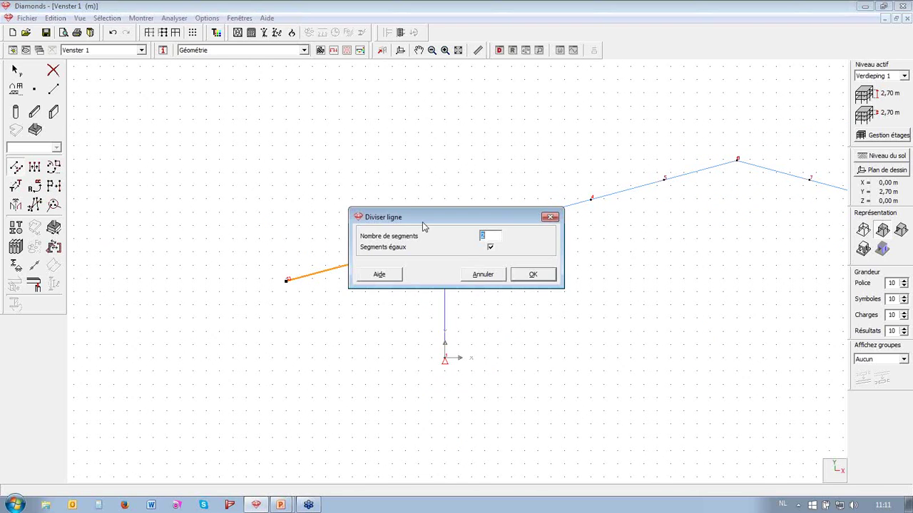
left_click(533, 275)
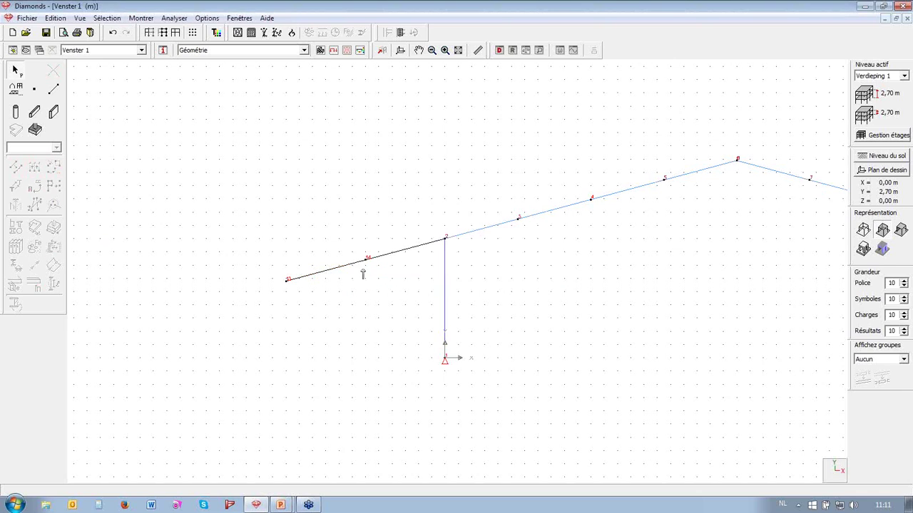
Copy the properties of the rafter segment between nodes 2 and 3 and paste its section, material and type onto both overhang segments
scroll(363, 274, "up", 2)
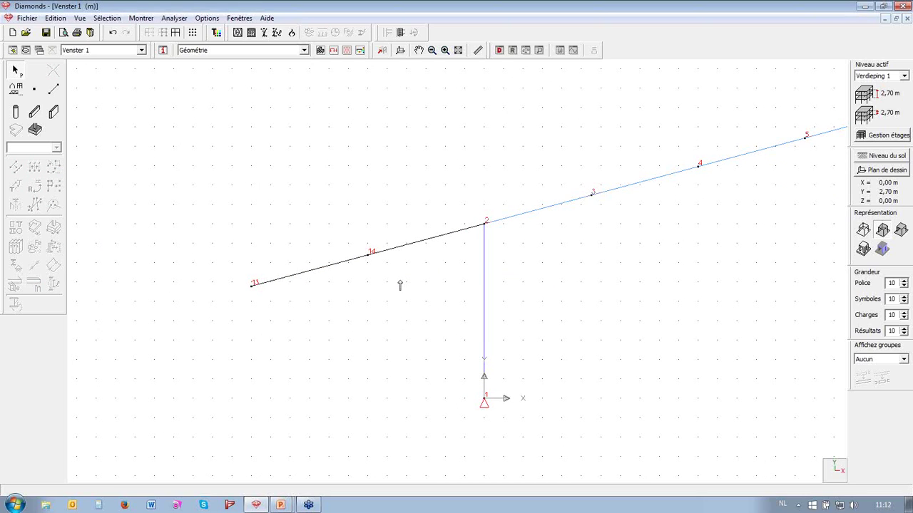
left_click(558, 208)
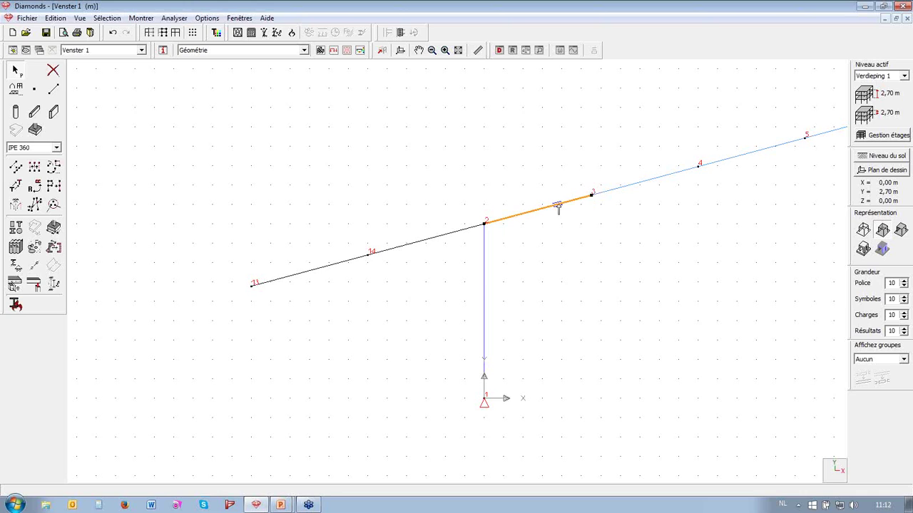
right_click(558, 208)
left_click(582, 217)
left_click(360, 251)
right_click(392, 249)
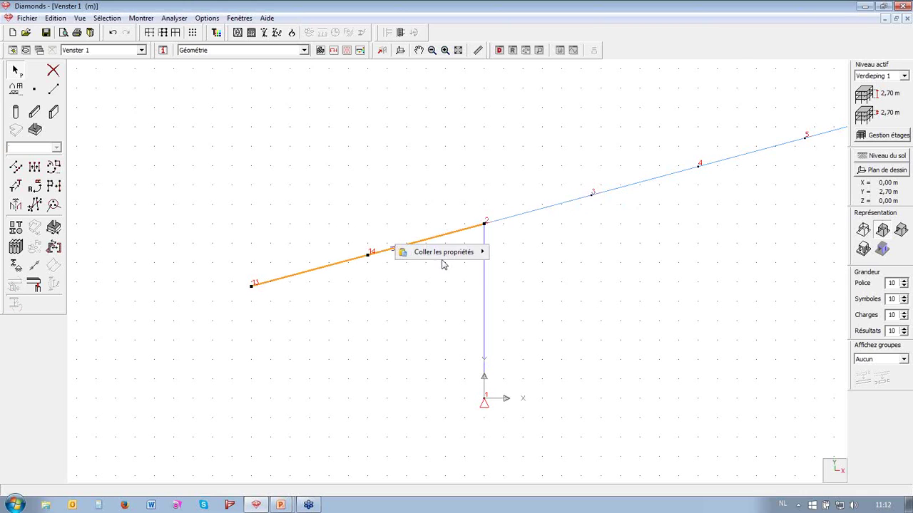
mouse_move(446, 259)
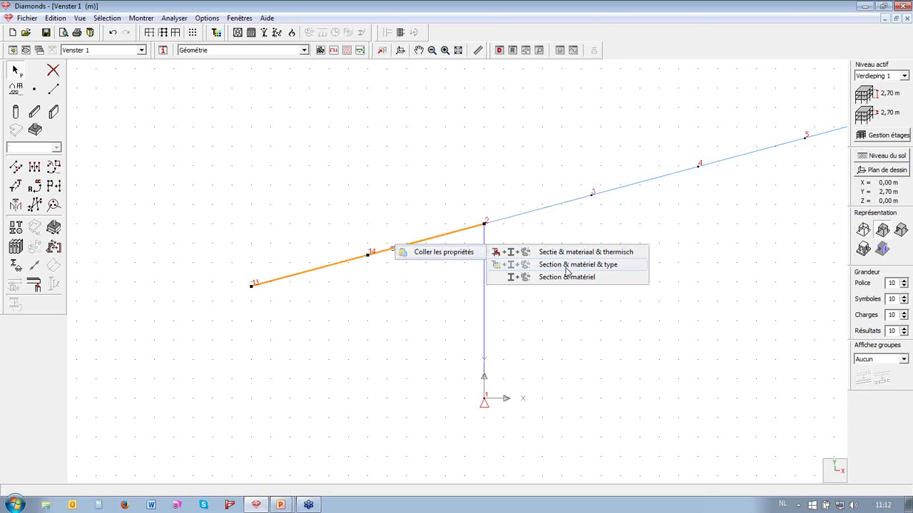
left_click(636, 270)
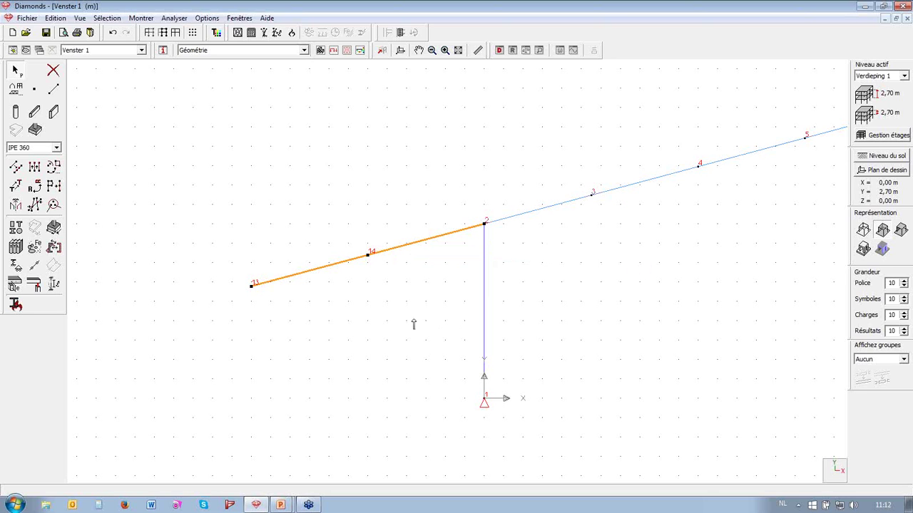
Check the section assigned to the overhang segment and the adjoining rafter segment beside the left eave
scroll(265, 315, "down", 3)
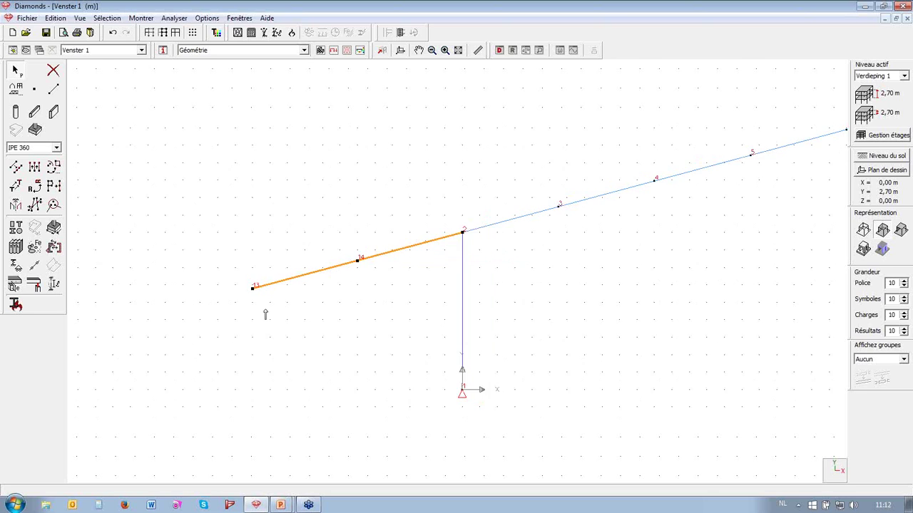
left_click(265, 314)
scroll(322, 255, "up", 3)
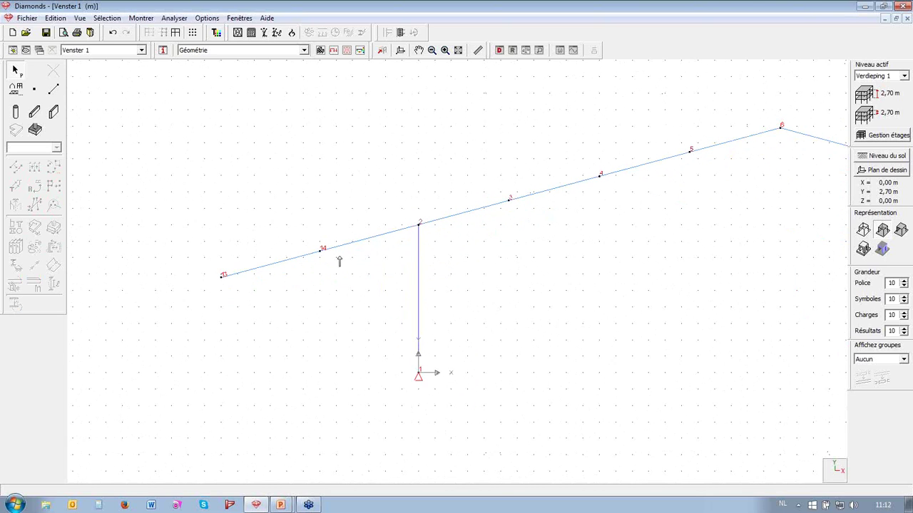
left_click(375, 235)
left_click(435, 225)
left_click(435, 225)
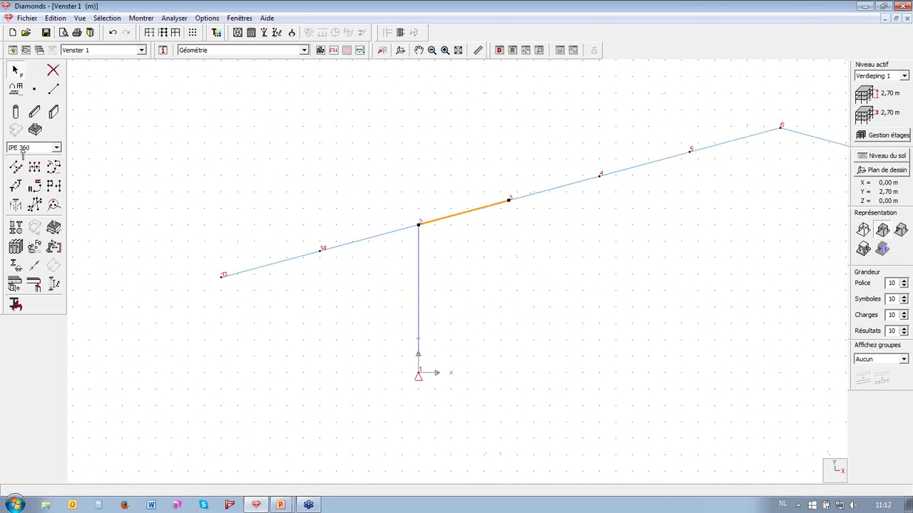
left_click(371, 236)
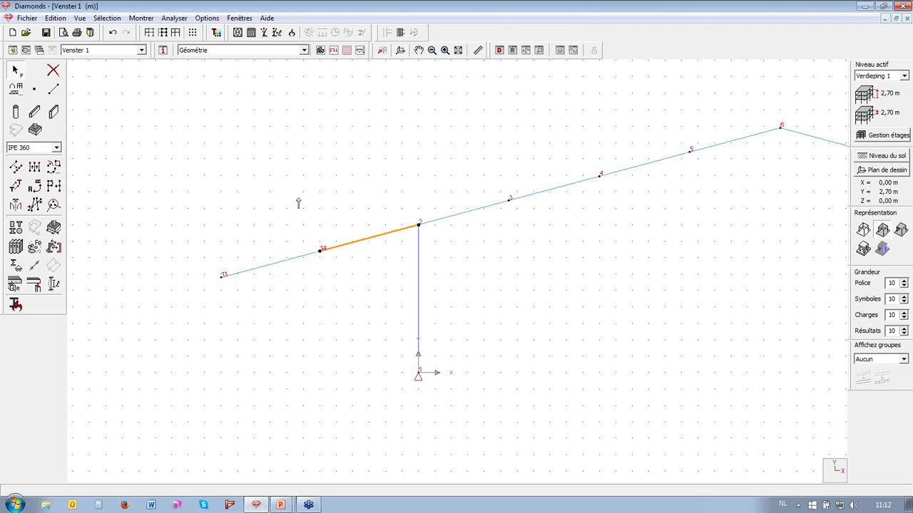
left_click(261, 204)
Draw a vertical line from the overhang's outer end down to the column base level, and delete it
left_click(53, 91)
left_click(221, 276)
left_click(221, 371)
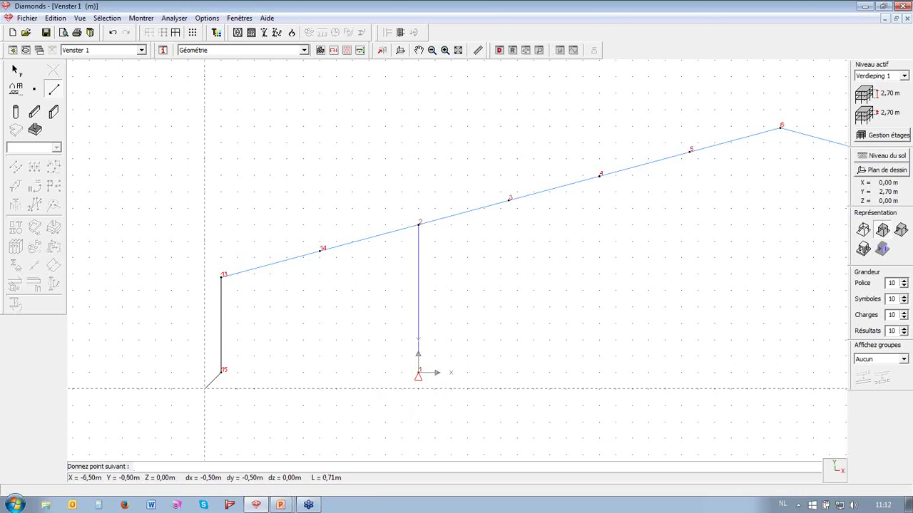
key("Escape")
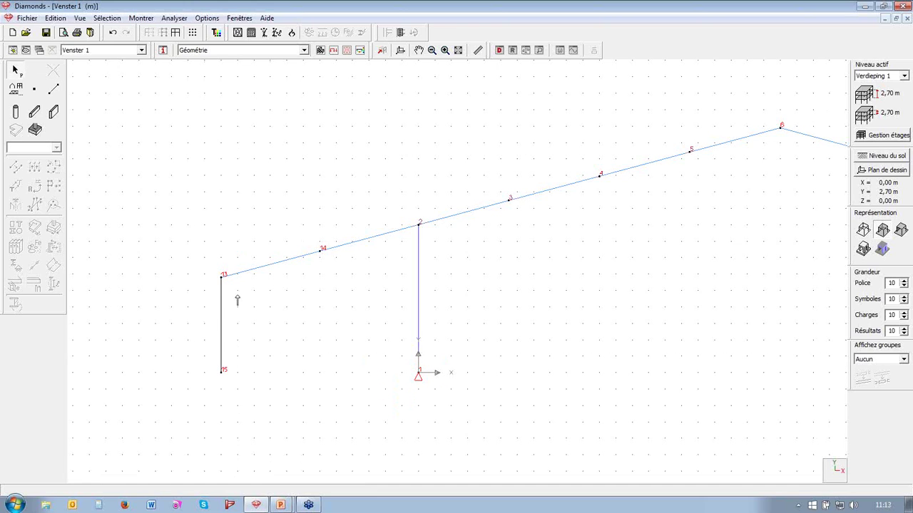
left_click(221, 294)
key("Delete")
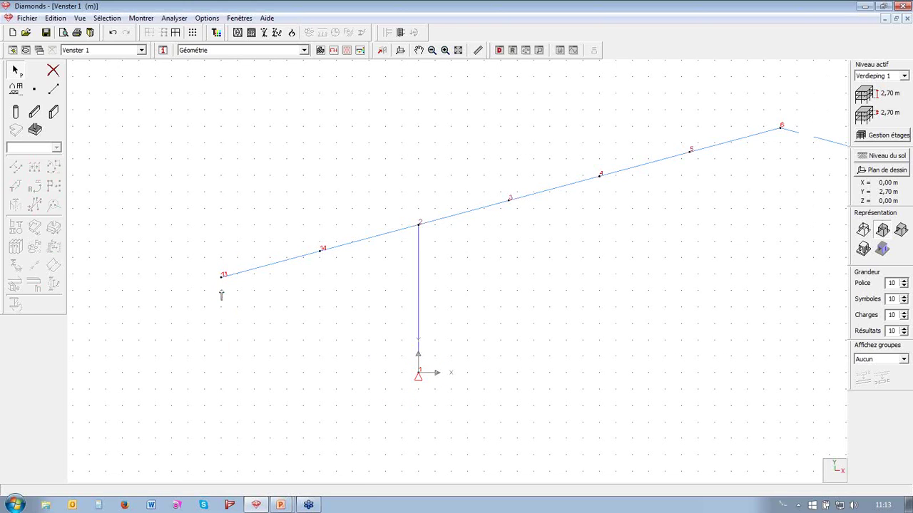
Draw a vertical line about 2.89 m long from the overhang's outer end down to the column base level
left_click(55, 91)
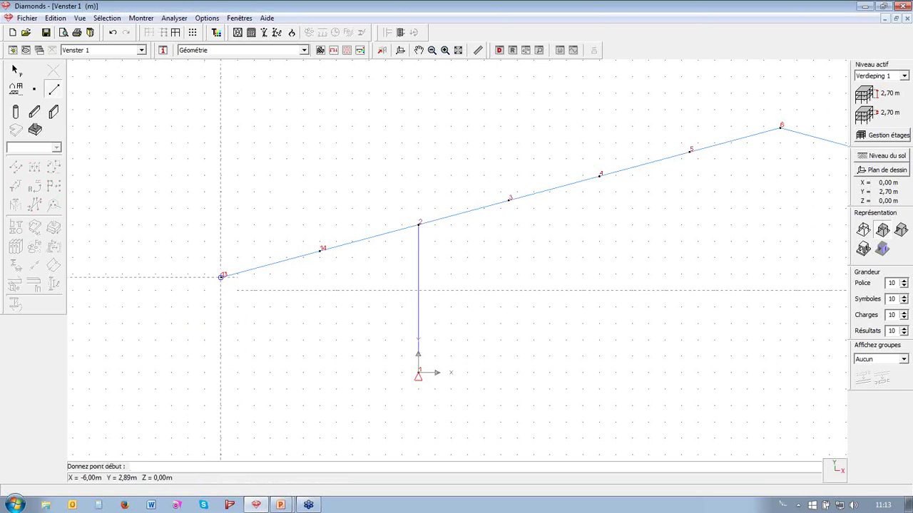
left_click(221, 277)
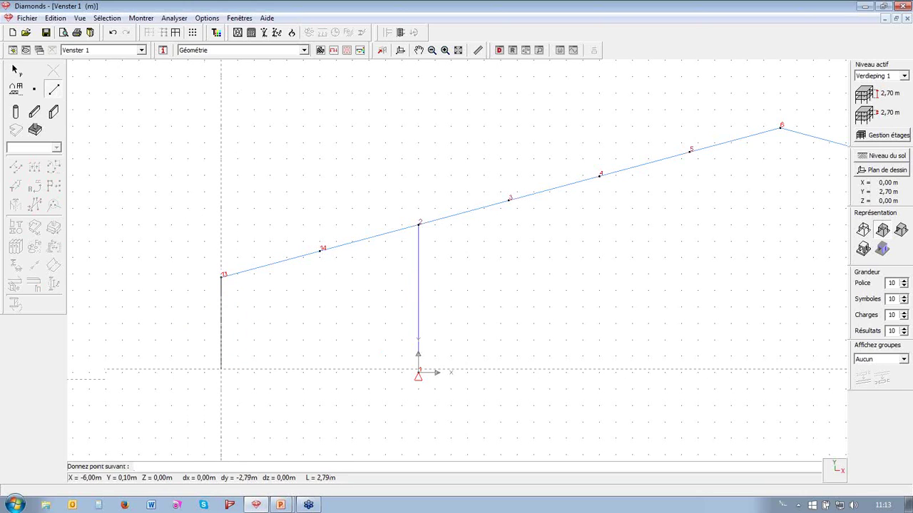
left_click(221, 371)
key("Escape")
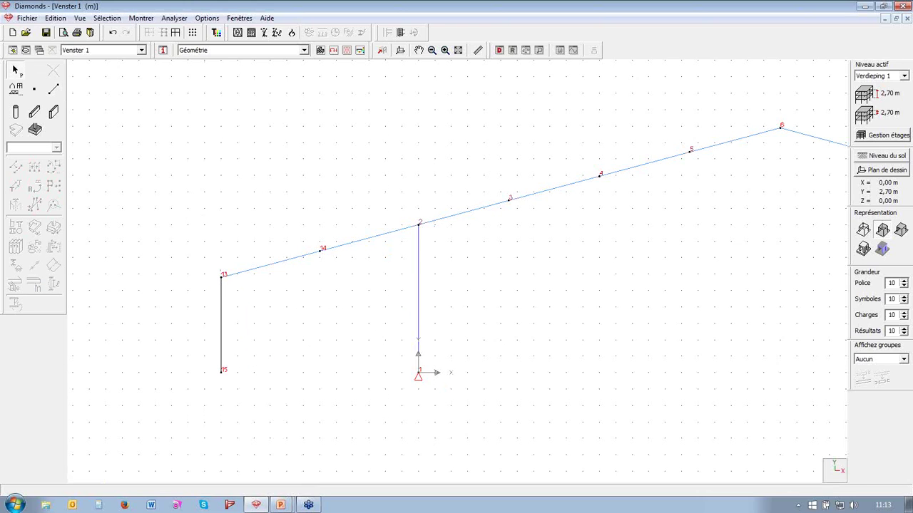
Check the coordinates of the outer column's base node and assign an HEA 180 section to the outer column
double_click(221, 371)
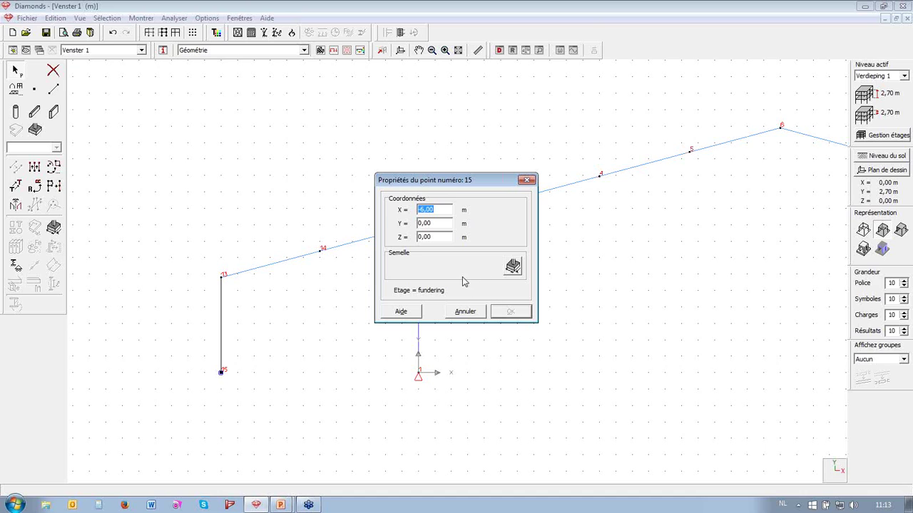
left_click(530, 180)
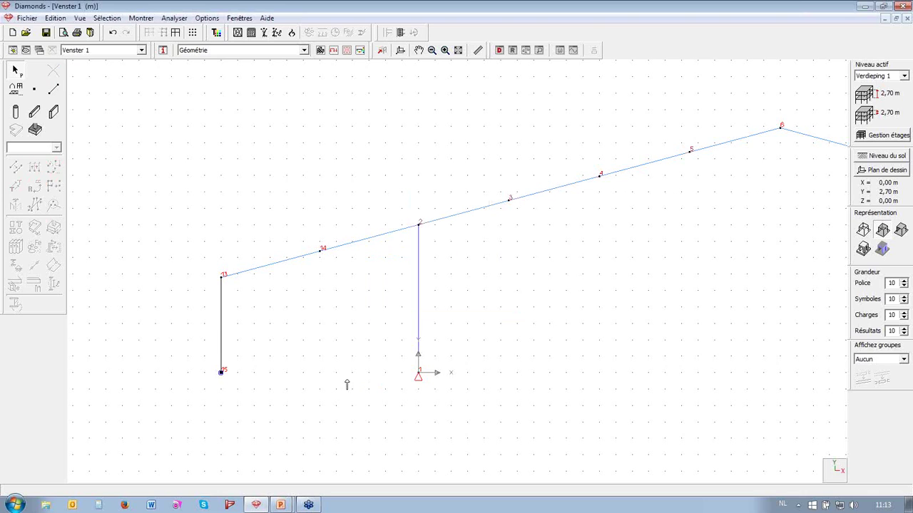
left_click(222, 327)
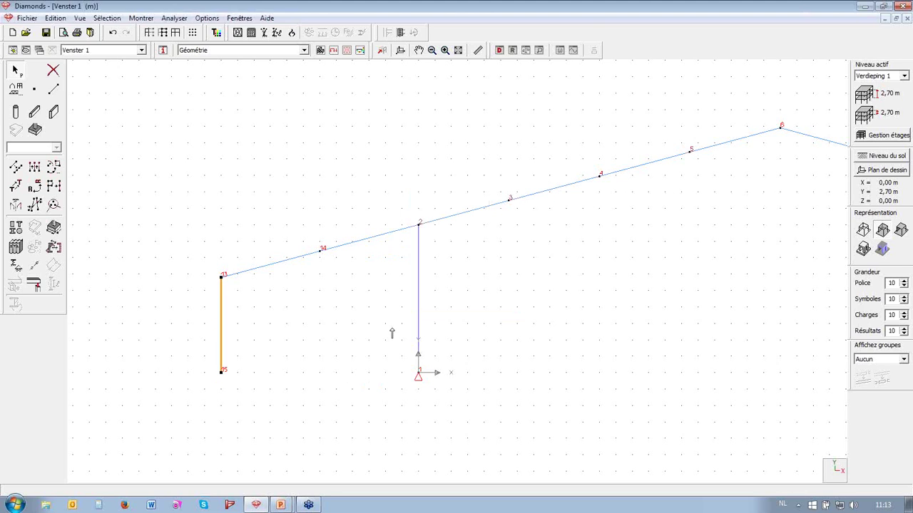
left_click(15, 247)
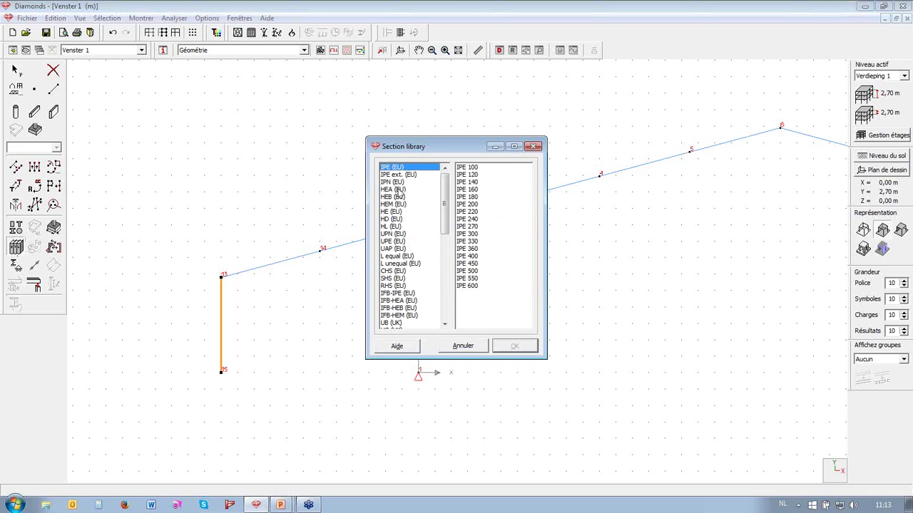
left_click(394, 190)
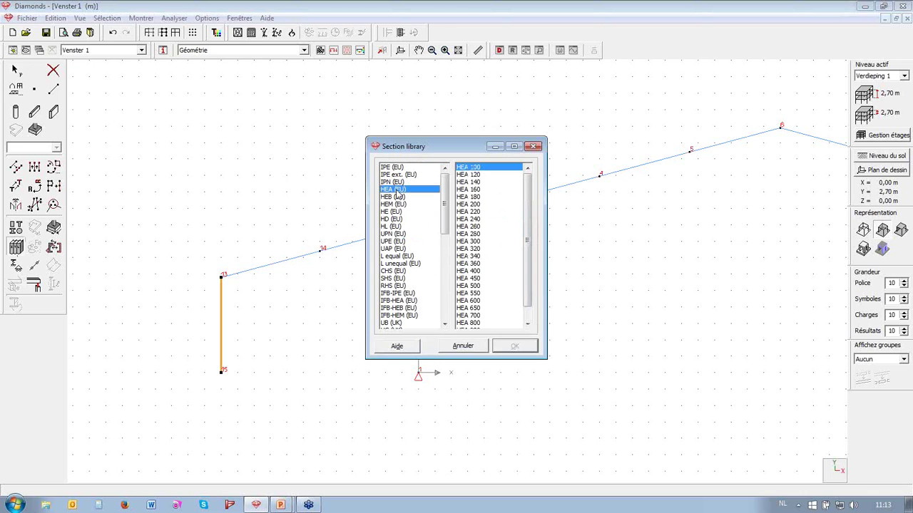
left_click(476, 197)
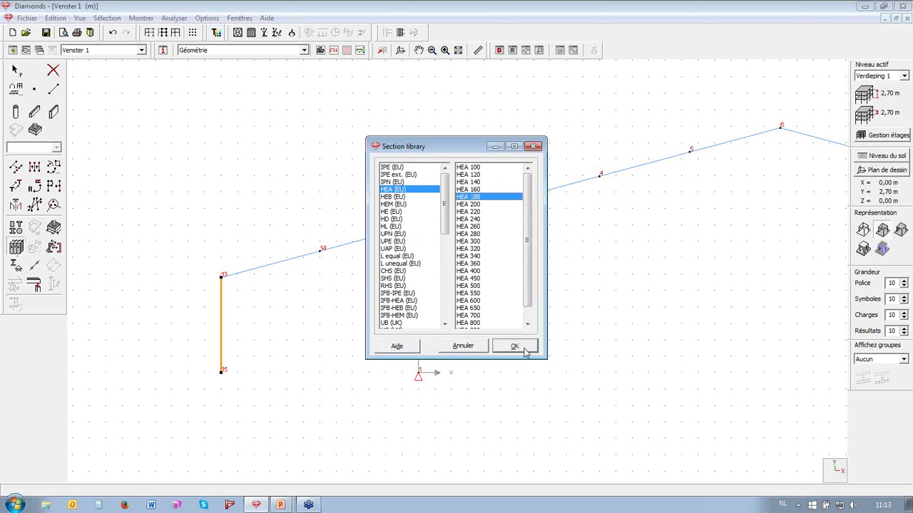
left_click(515, 346)
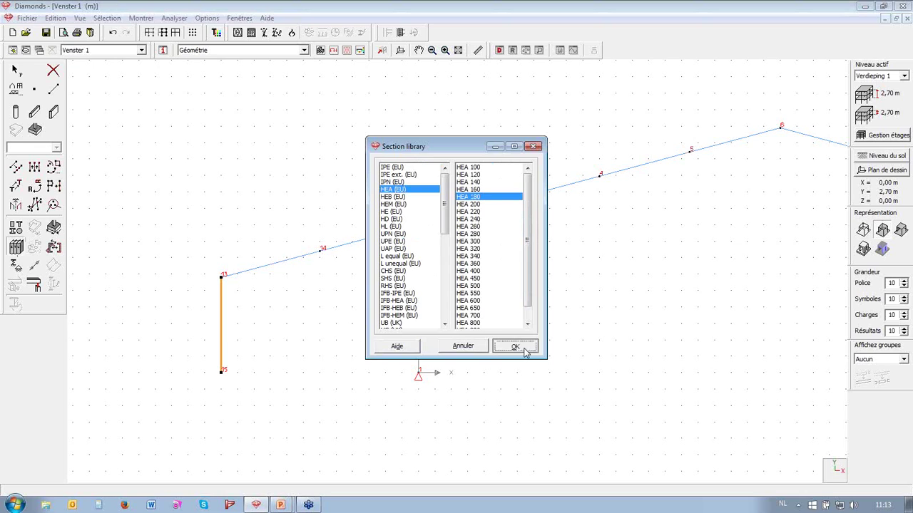
Assign a pinned support to the base node of the outer column
left_click(222, 375)
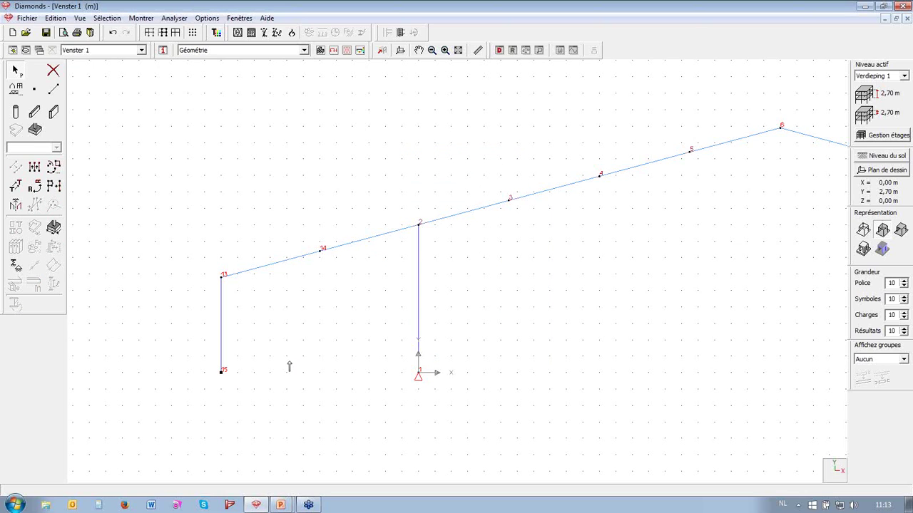
left_click(15, 266)
left_click(295, 145)
left_click(610, 403)
left_click(307, 394)
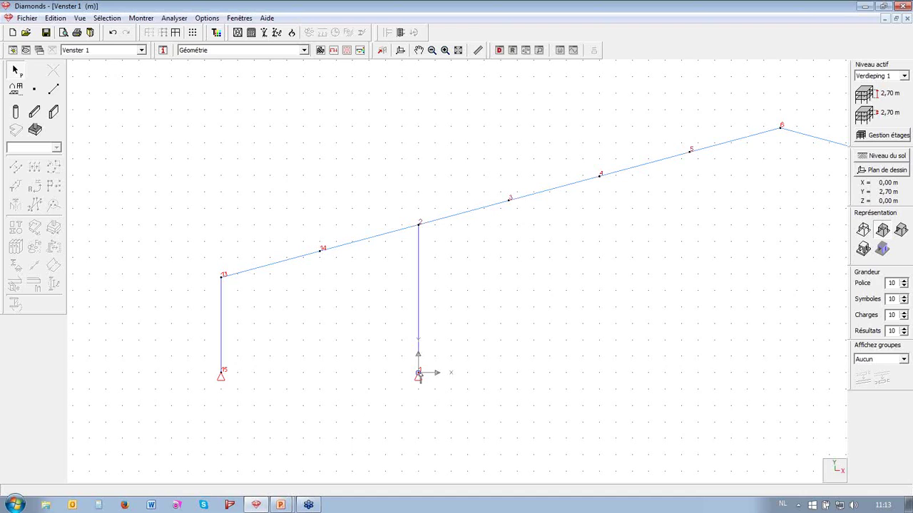
Copy the node properties from the inner left column's base and paste them onto the outer column's base
left_click(419, 374)
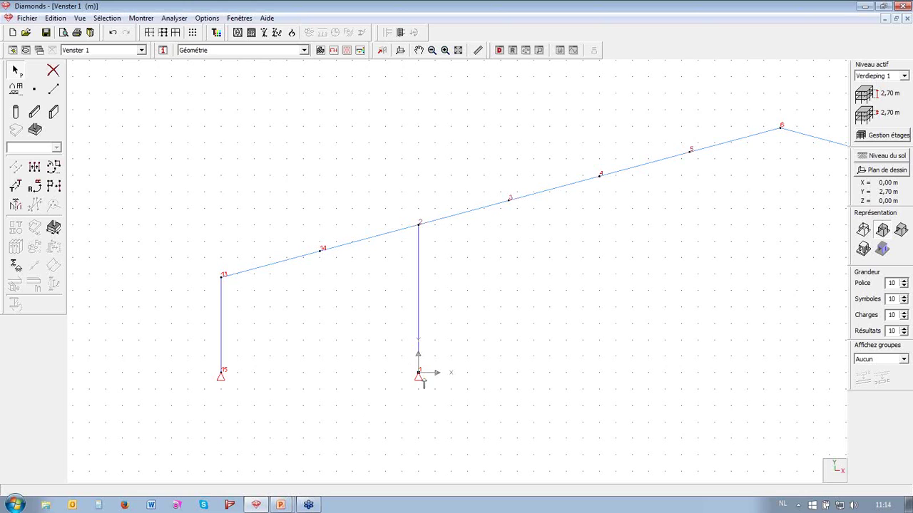
right_click(418, 373)
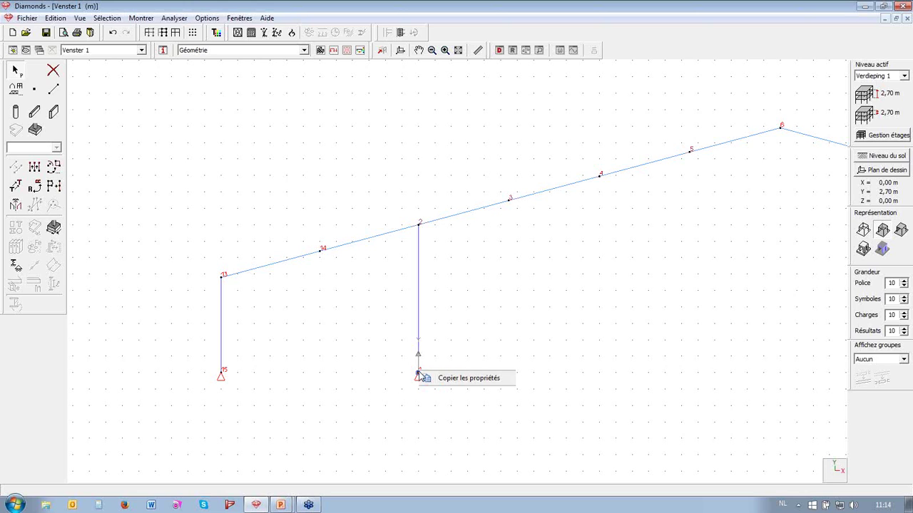
left_click(443, 378)
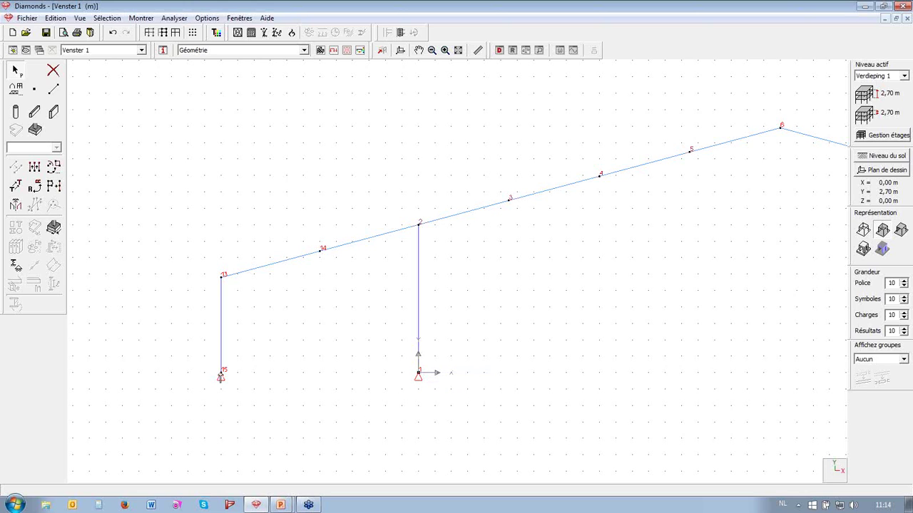
right_click(221, 372)
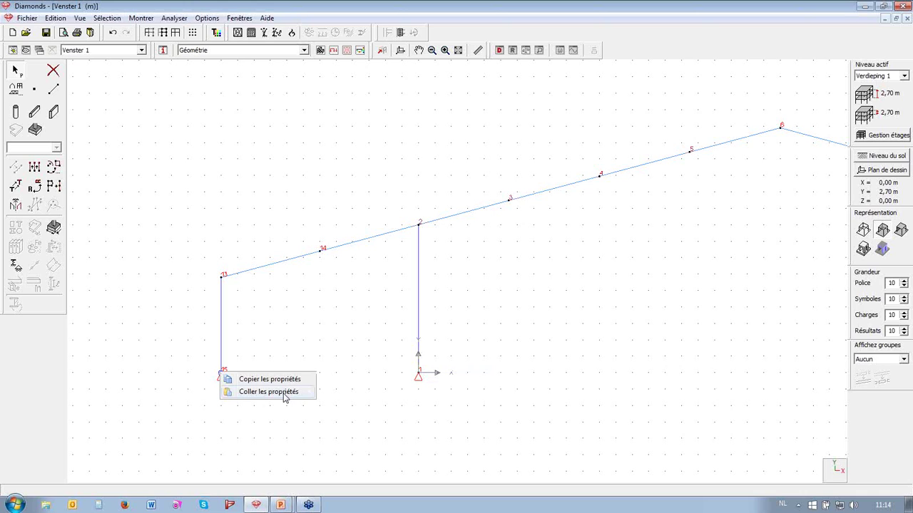
mouse_move(285, 393)
left_click(375, 395)
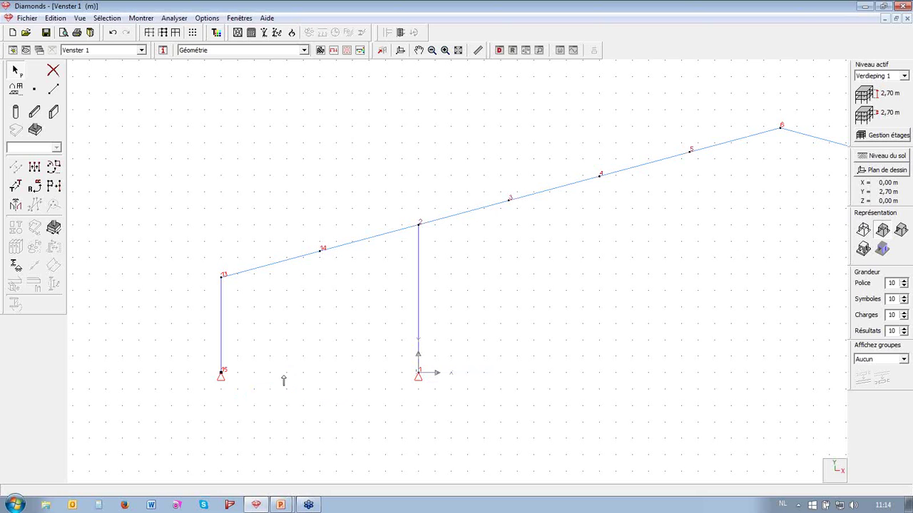
Examine the whole frame, including the side bay, in a rotated 3D view
scroll(246, 361, "down", 3)
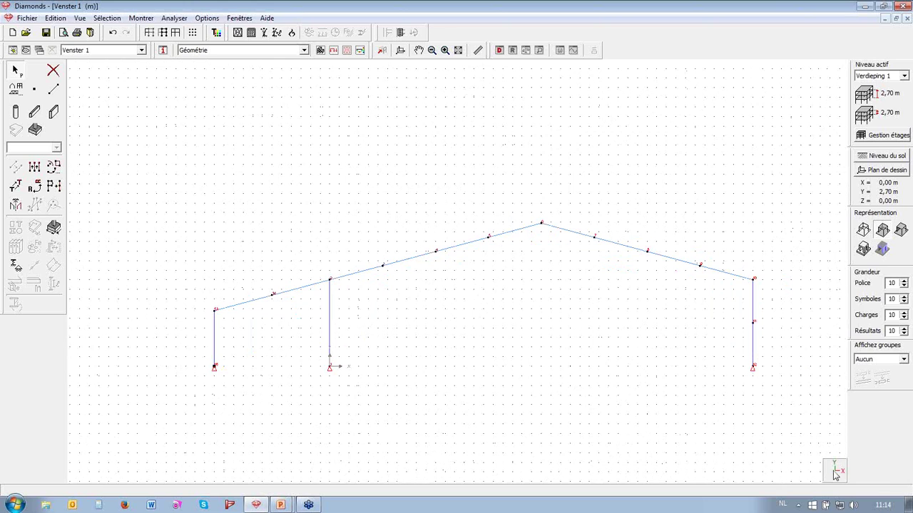
left_click(836, 474)
left_click(828, 467)
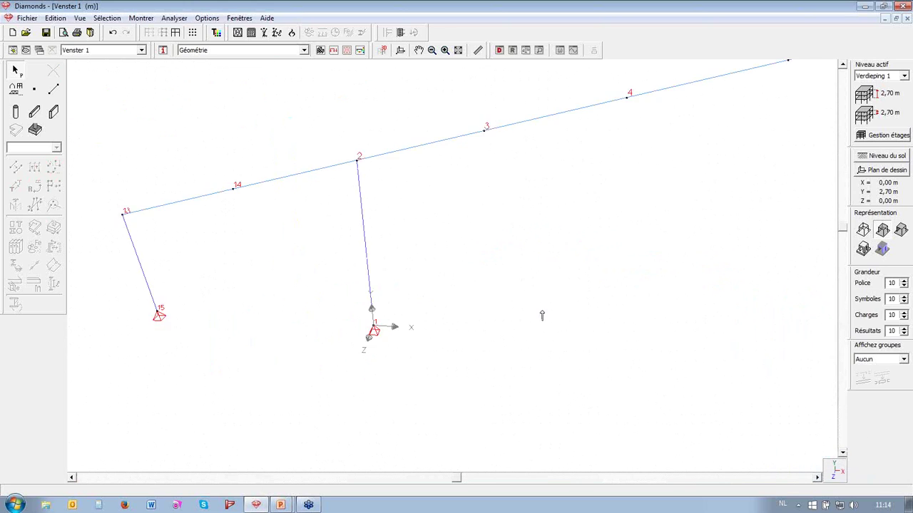
middle_click_drag(455, 472, 557, 465)
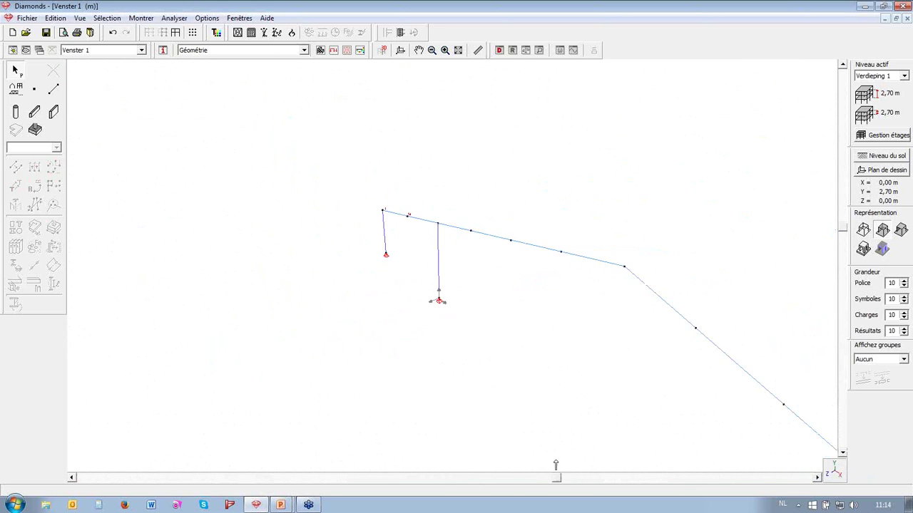
middle_click_drag(390, 216, 668, 382)
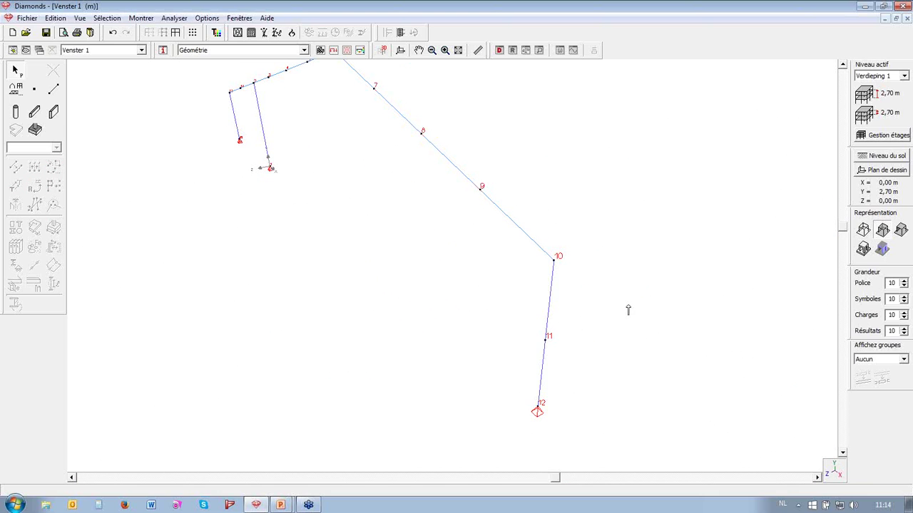
scroll(631, 270, "down", 2)
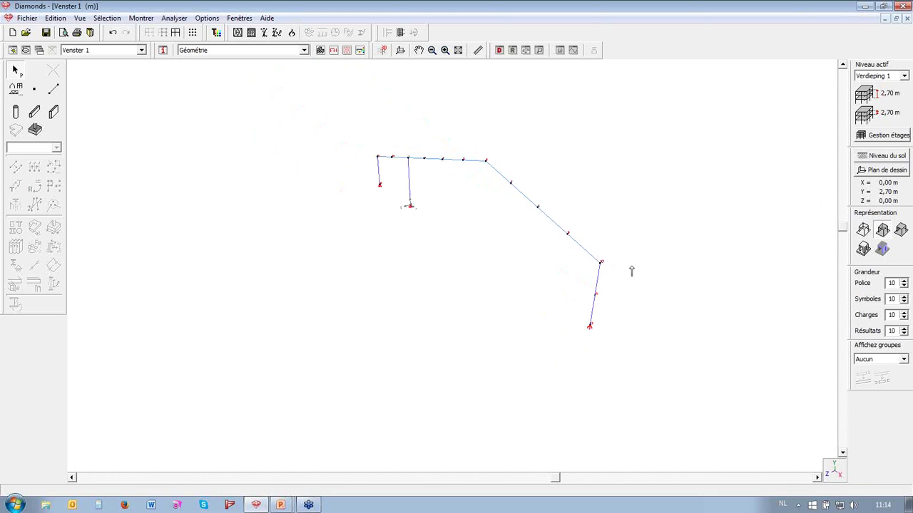
scroll(590, 239, "up", 3)
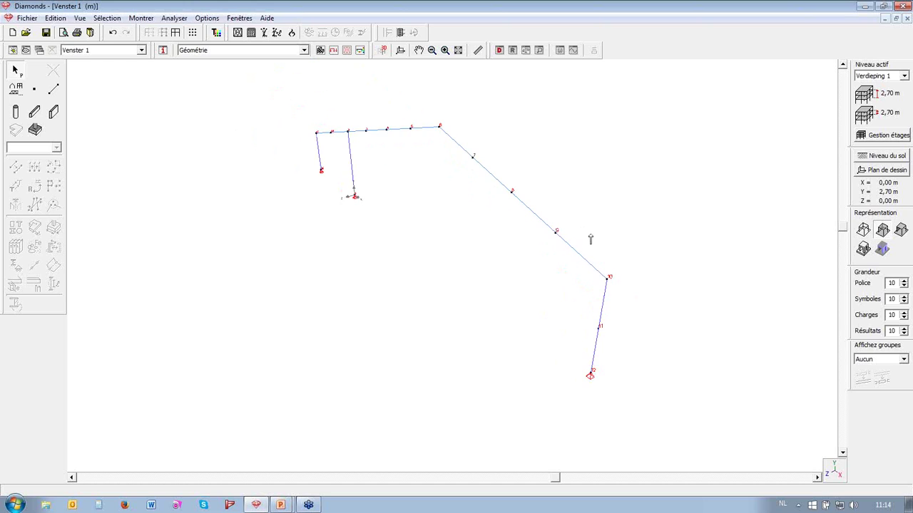
scroll(531, 265, "up", 1)
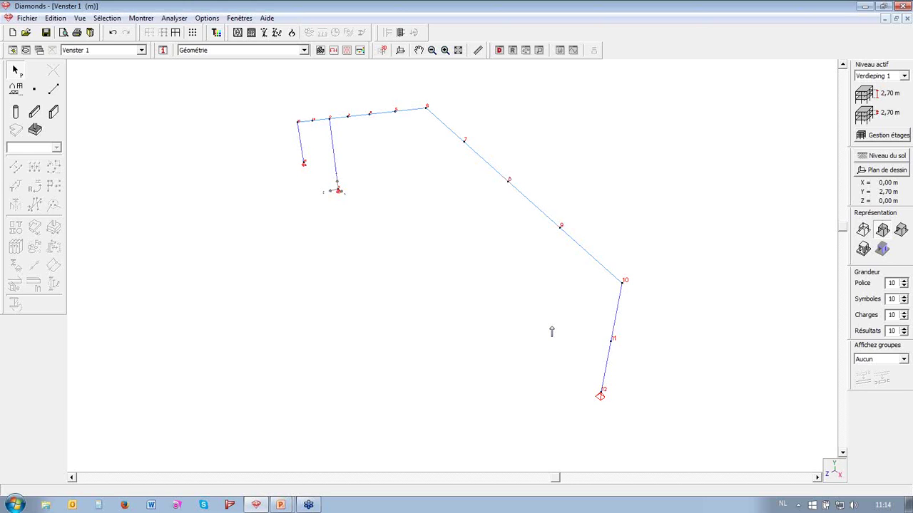
scroll(328, 195, "up", 3)
scroll(301, 205, "down", 2)
scroll(301, 205, "down", 1)
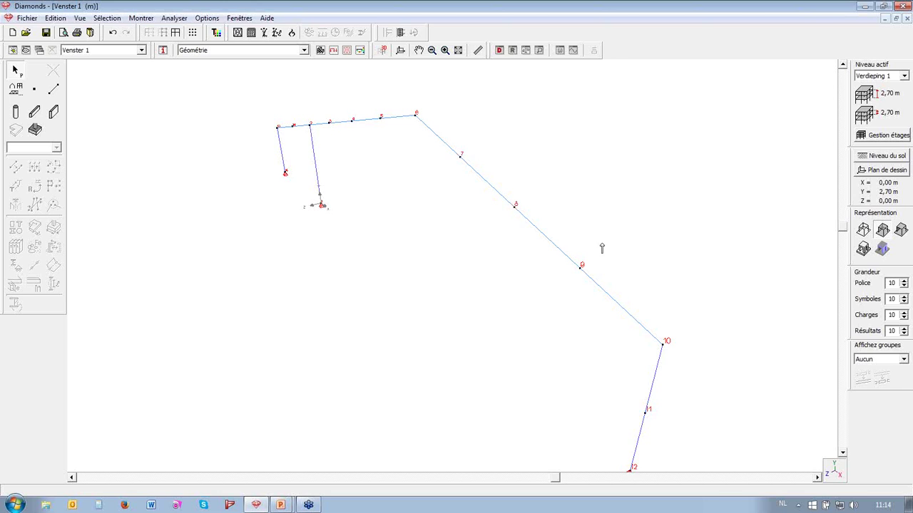
left_click_drag(555, 477, 530, 481)
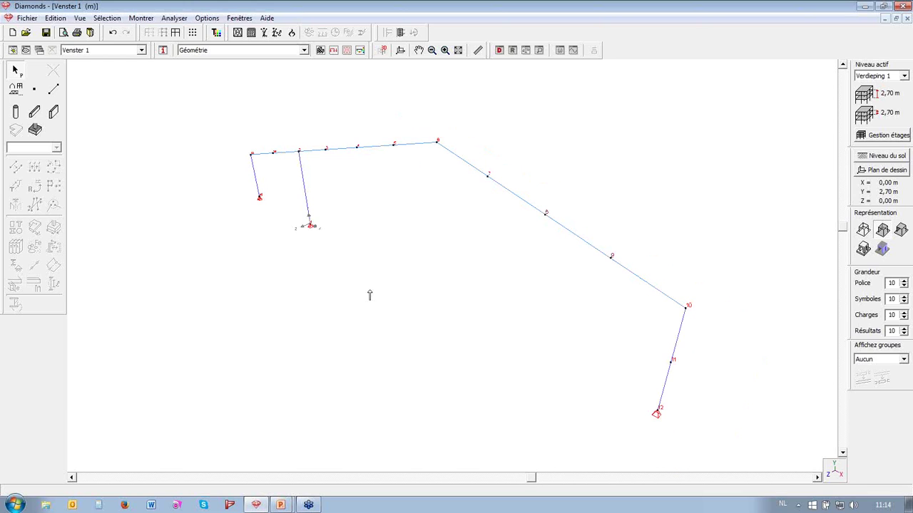
Fix the Z displacement at all rafter and eave nodes and the right column's mid-height node, leaving the column bases out
left_click(251, 155)
left_click(274, 153, "shift")
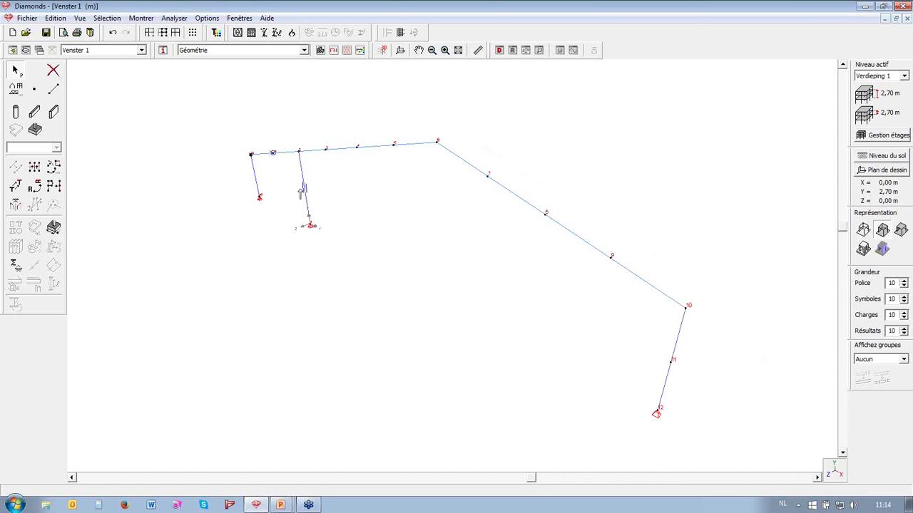
left_click(299, 152, "shift")
left_click(326, 150, "shift")
left_click(356, 147, "shift")
left_click(393, 145, "shift")
left_click(437, 142, "shift")
left_click(487, 175, "shift")
left_click(546, 213, "shift")
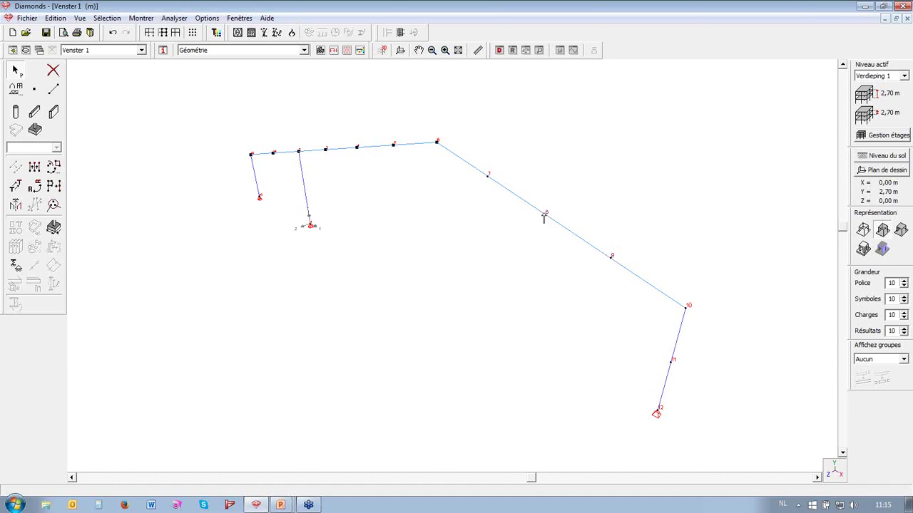
left_click(611, 258, "shift")
left_click(699, 362, "shift")
left_click(15, 268)
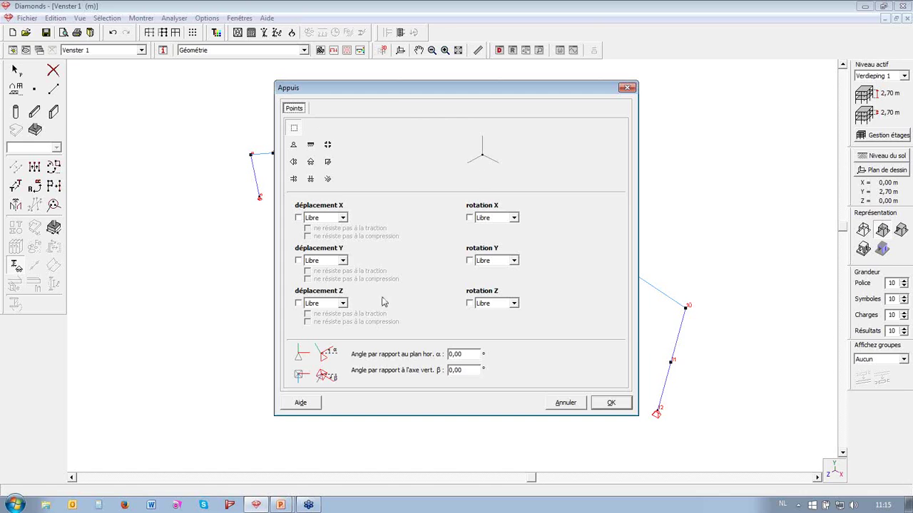
left_click(298, 304)
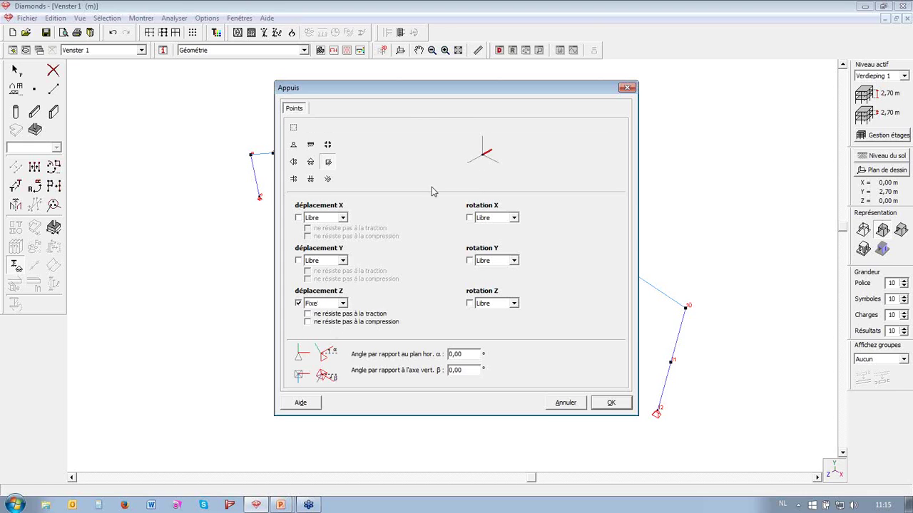
left_click(611, 403)
Inspect the Z-direction supports along the frame in 3D and return to the front view
left_click_drag(529, 478, 548, 478)
scroll(528, 226, "up", 5)
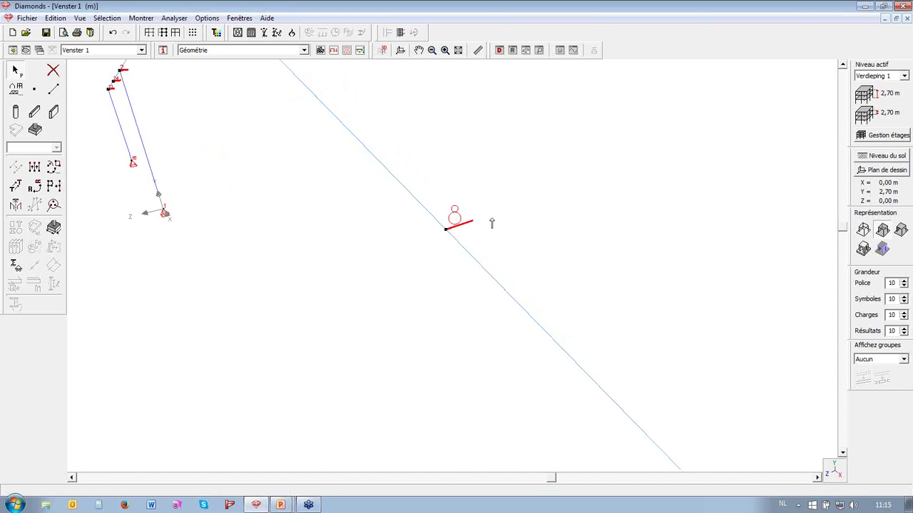
scroll(493, 196, "down", 5)
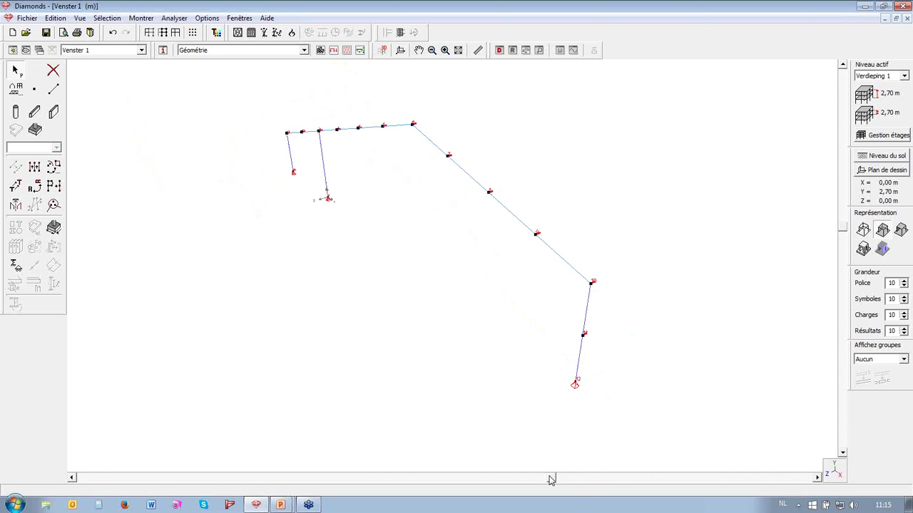
left_click_drag(551, 478, 531, 477)
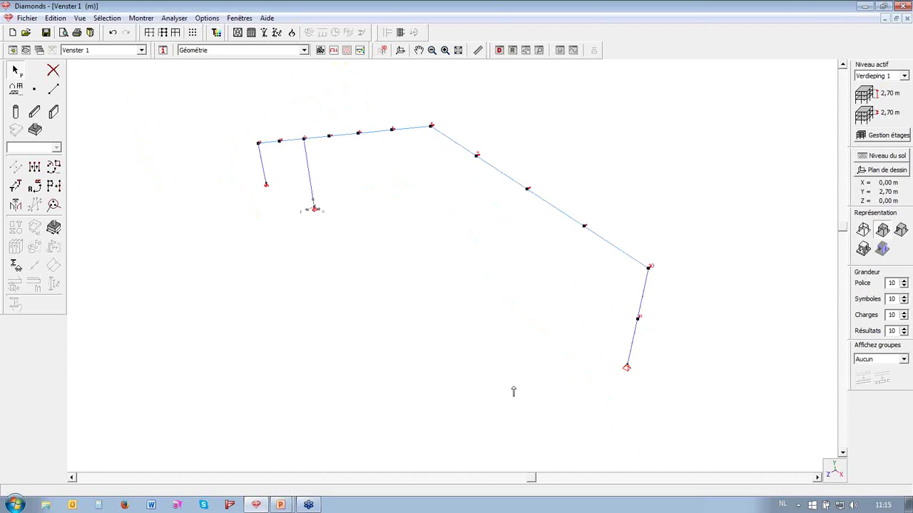
left_click(833, 467)
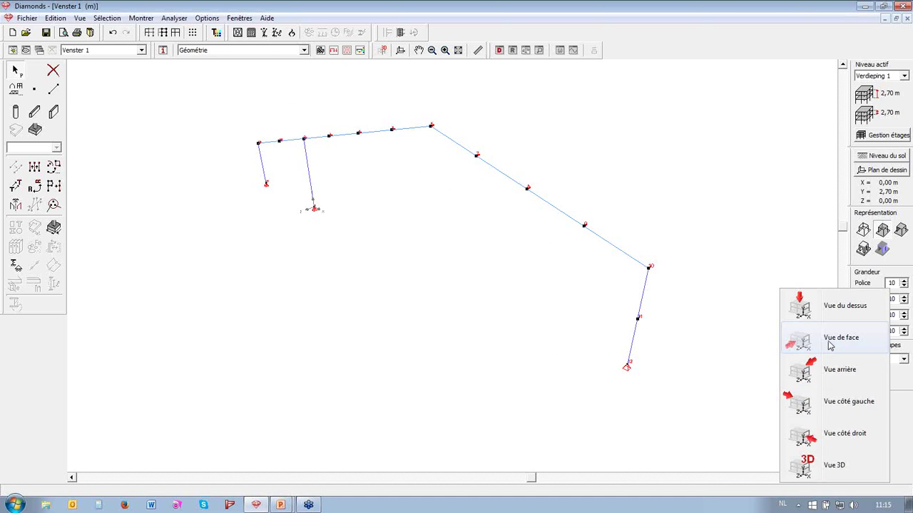
left_click(776, 291)
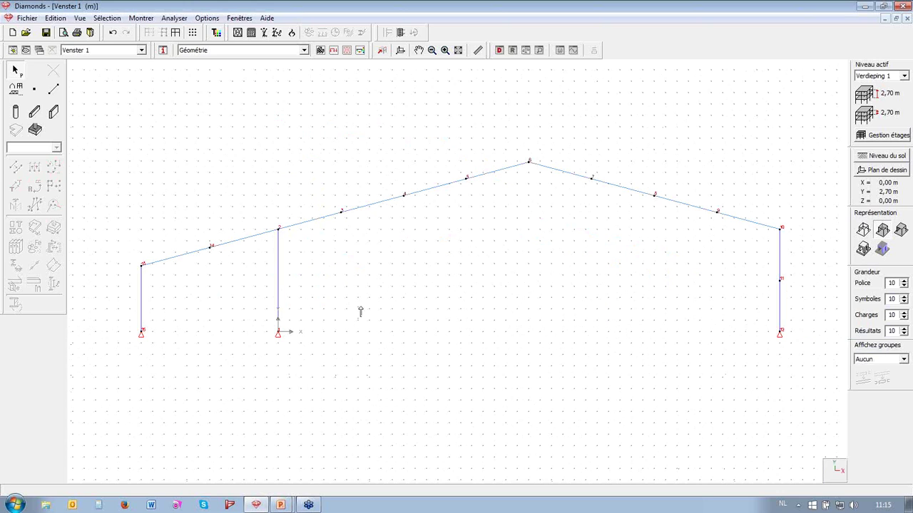
Add start haunches 1 m long and 0.4 m high below the rafter bars immediately right of the inner left column and the ridge
scroll(360, 312, "down", 1)
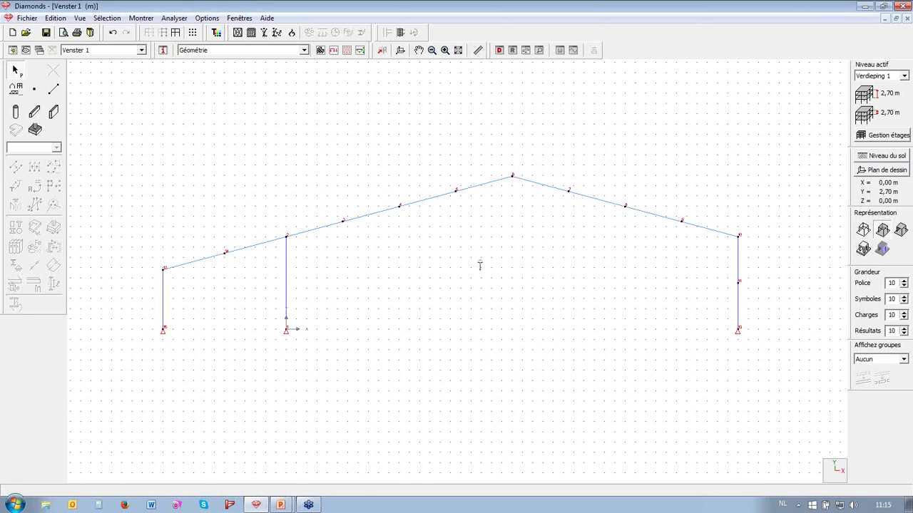
left_click(527, 184)
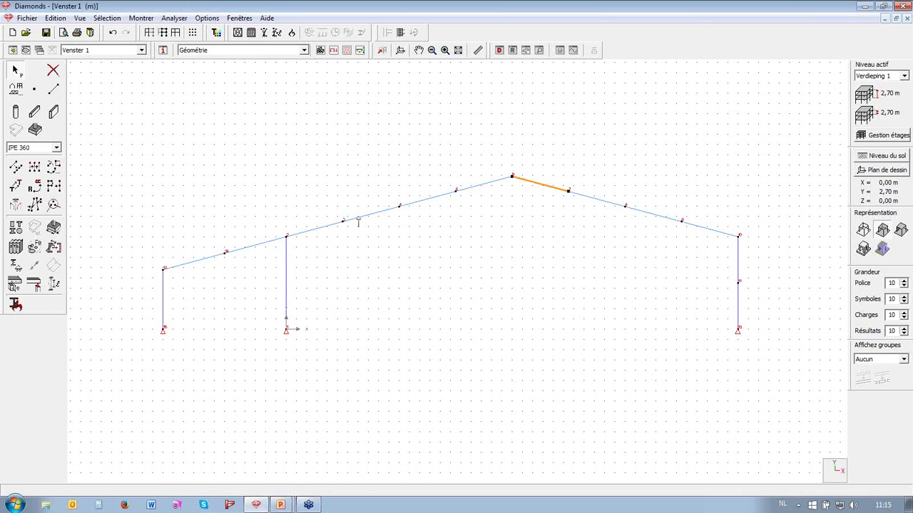
left_click(314, 229)
left_click(35, 266)
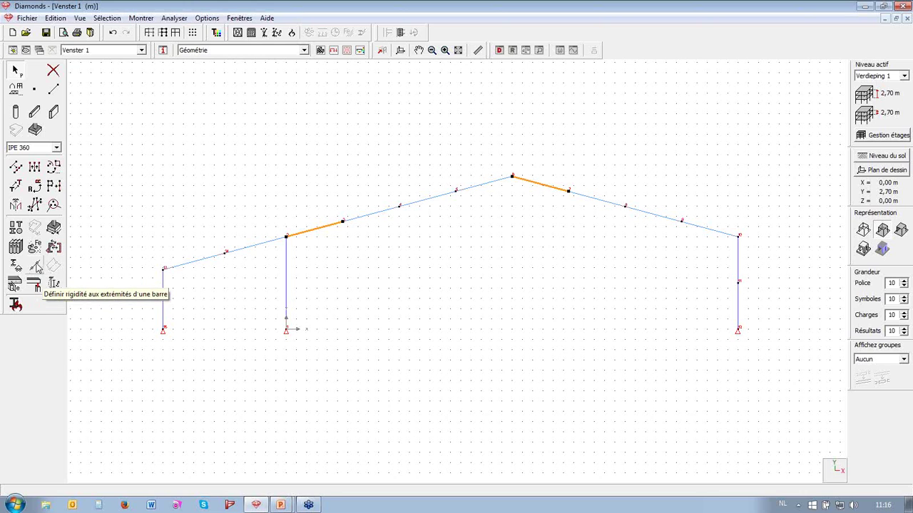
left_click(327, 292)
left_click_drag(452, 105, 418, 127)
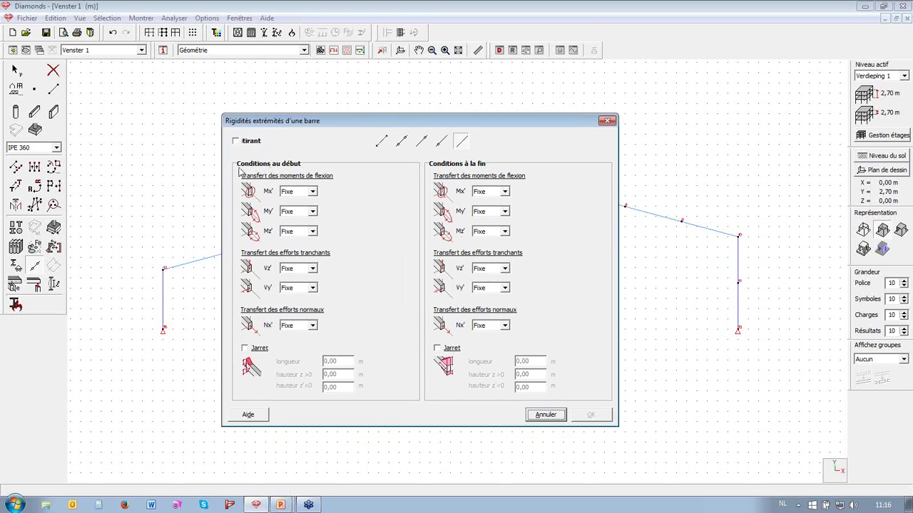
left_click(245, 348)
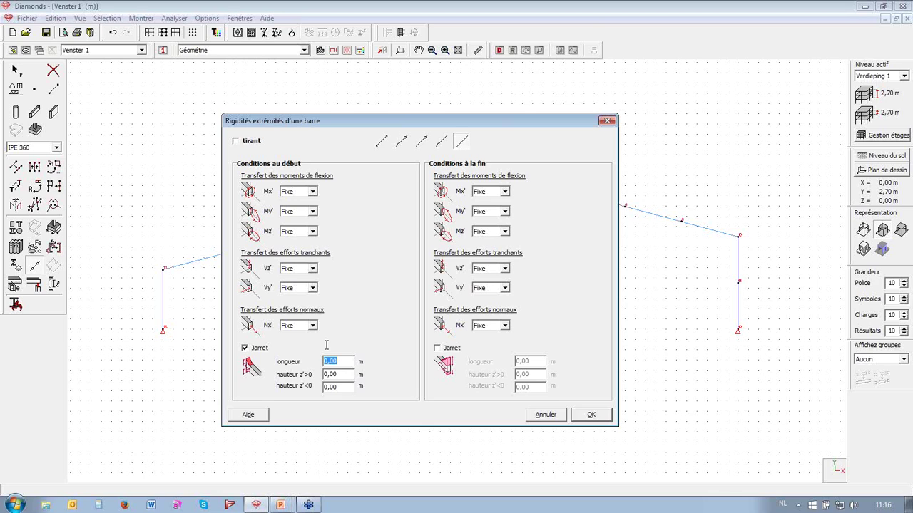
type("1")
key("Tab")
key("Tab")
type("0.4")
left_click(601, 415)
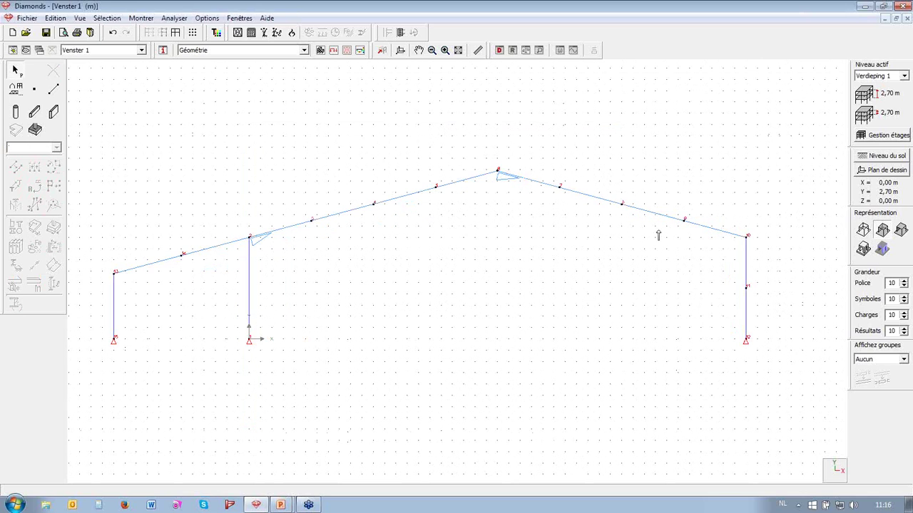
Add end haunches 1 m long and 0.4 m high below the rafter bars meeting the right eave and the ridge's left side
left_click(719, 231)
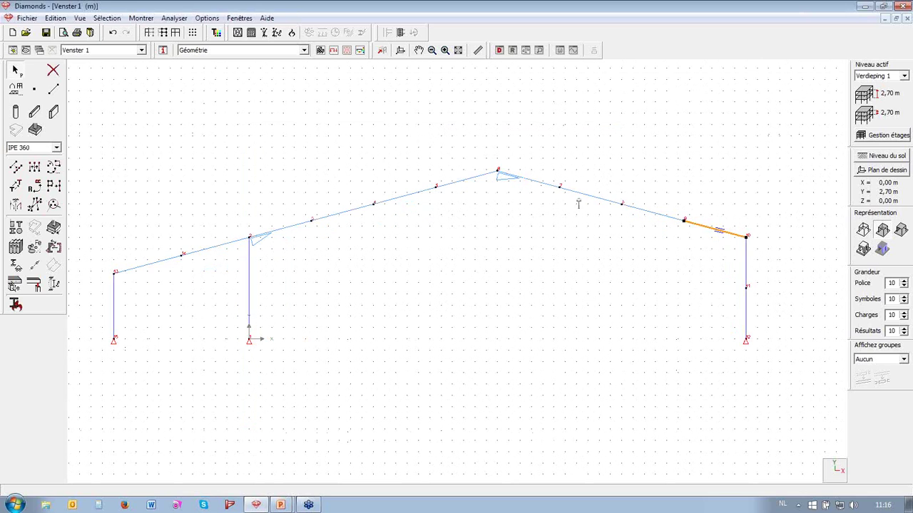
left_click(474, 179)
left_click(34, 266)
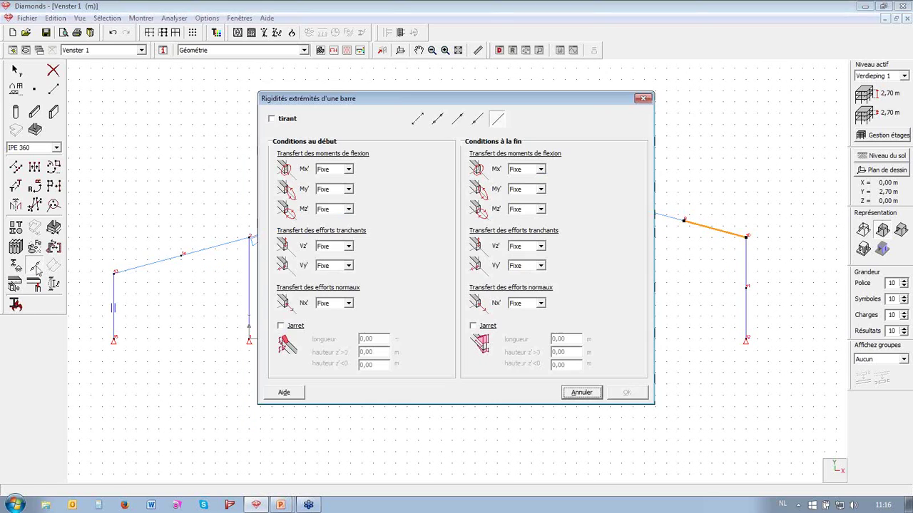
left_click(472, 325)
type("1")
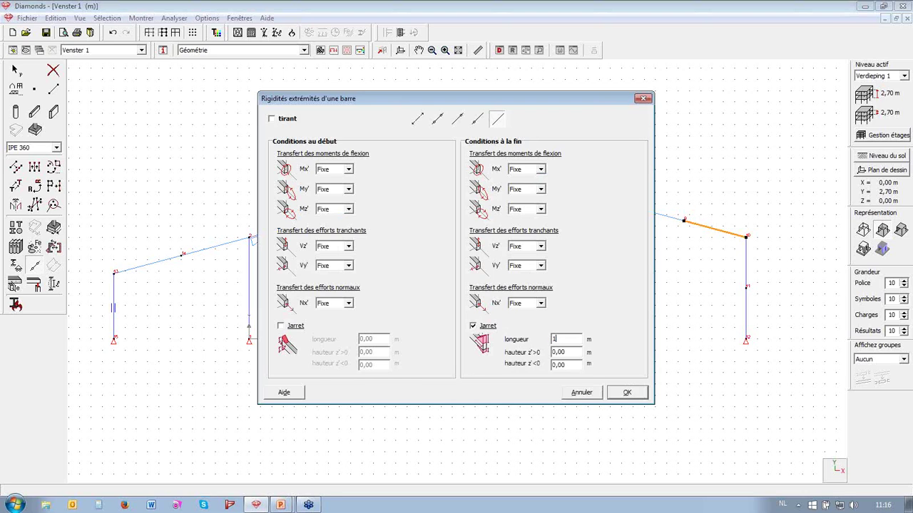
key("Tab")
type("1")
key("Tab")
type("0,4")
left_click(622, 394)
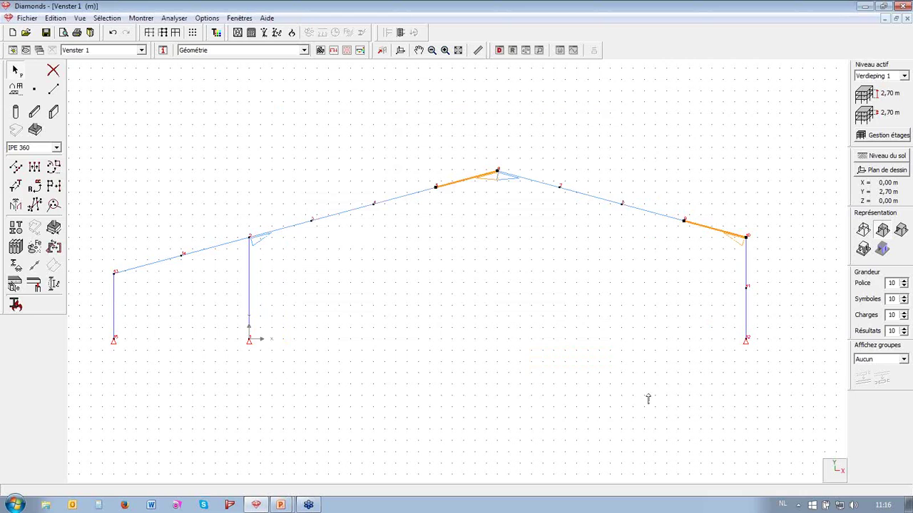
left_click(648, 400)
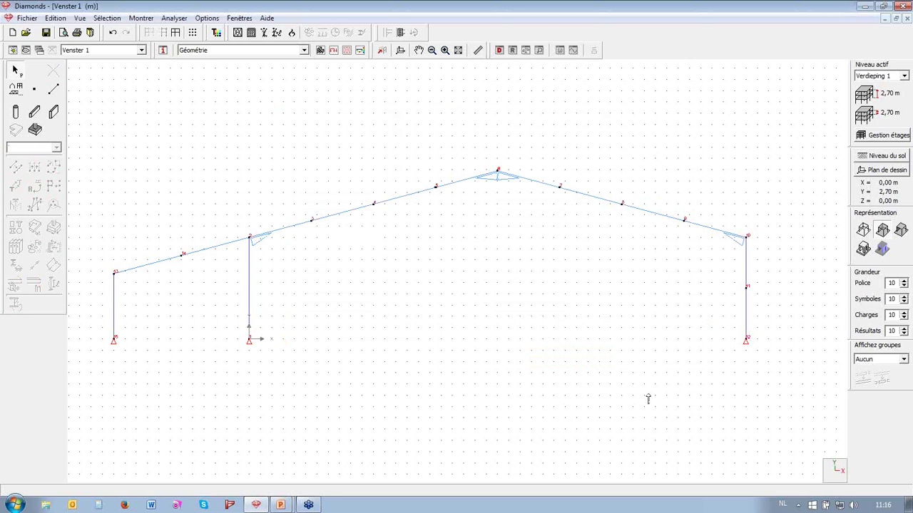
Examine the haunched frame in a rotated 3D view, comparing the wireframe with the coloured solid representation
left_click(844, 471)
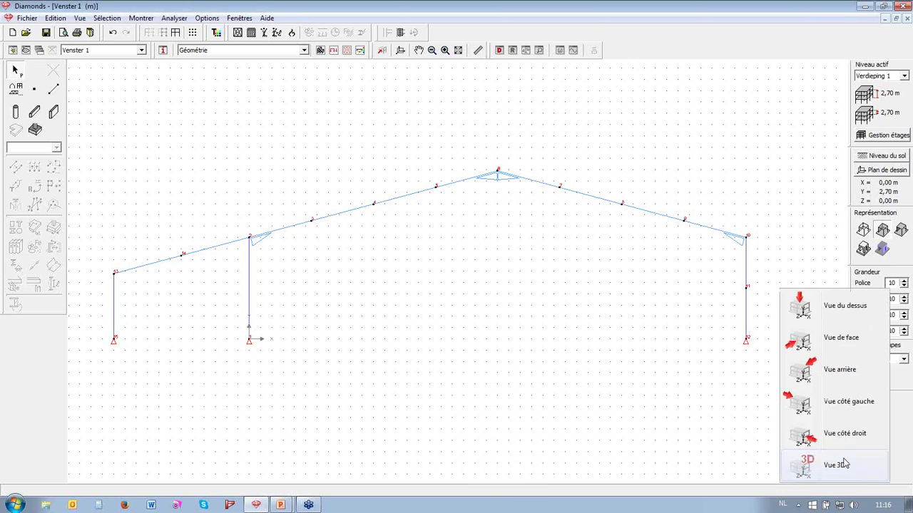
left_click(836, 465)
middle_click_drag(741, 345, 631, 285)
middle_click_drag(683, 271, 706, 267)
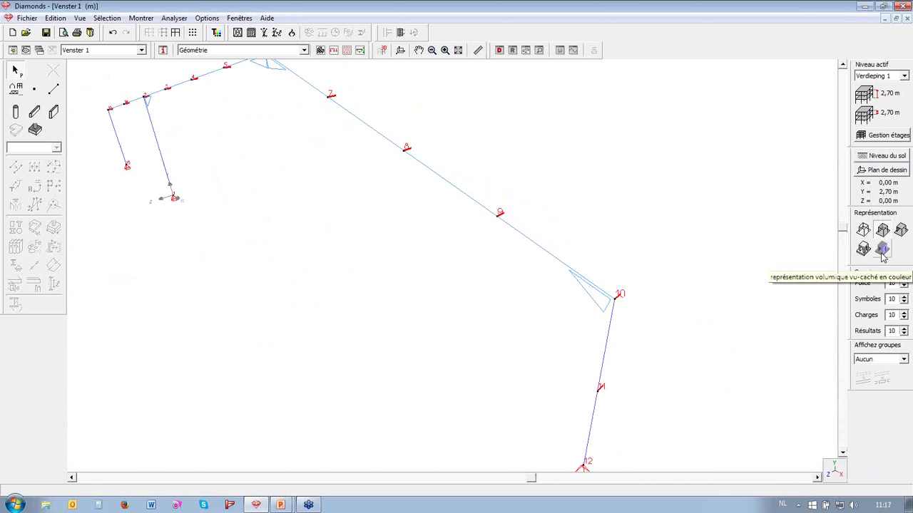
left_click(882, 249)
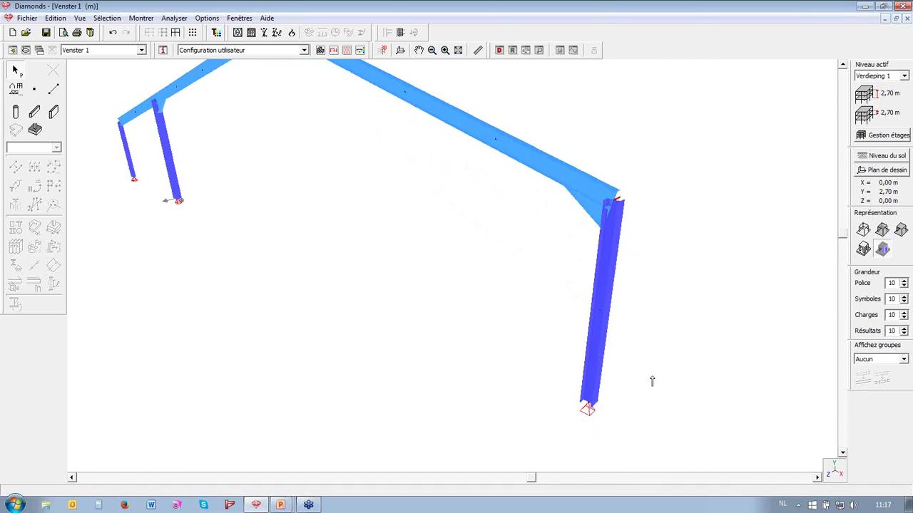
scroll(650, 382, "down", 2)
scroll(643, 358, "up", 2)
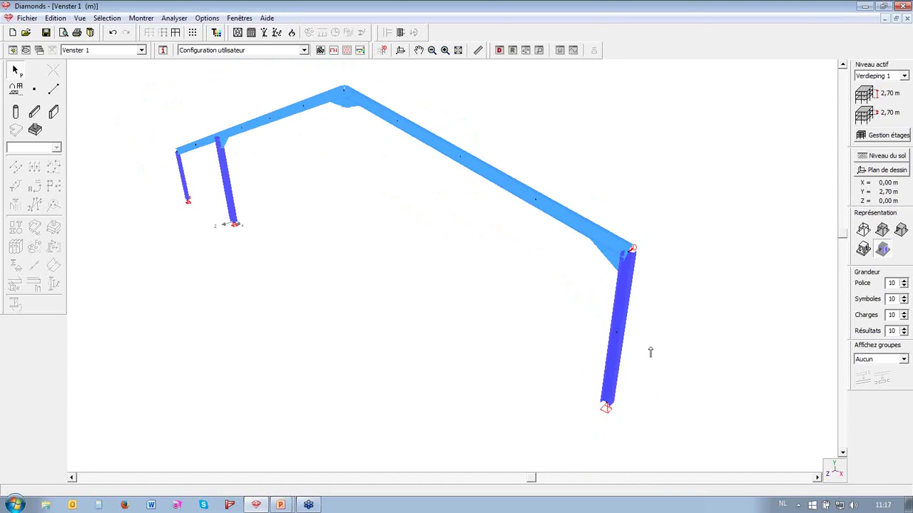
left_click(883, 248)
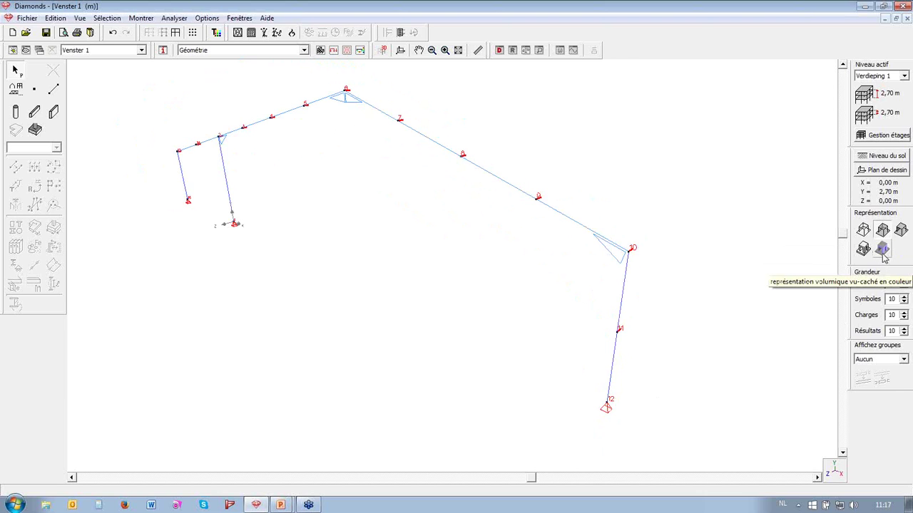
left_click(882, 254)
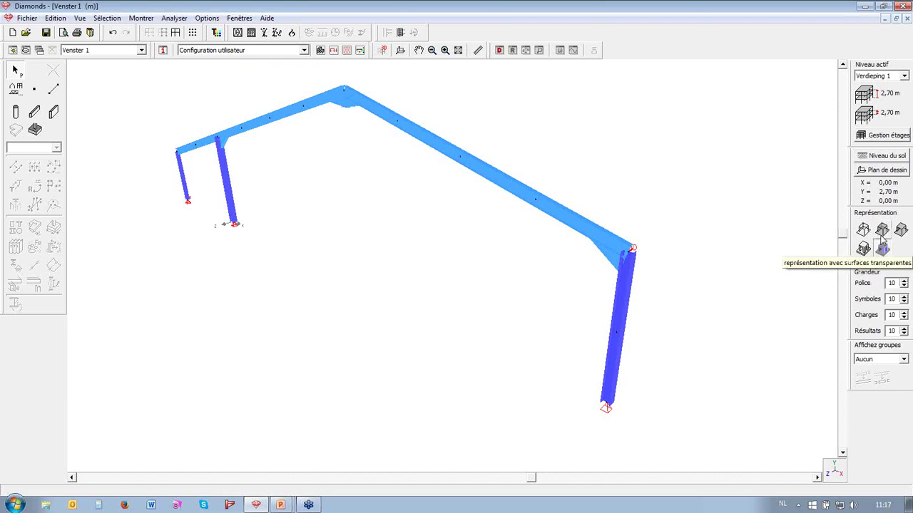
left_click(883, 247)
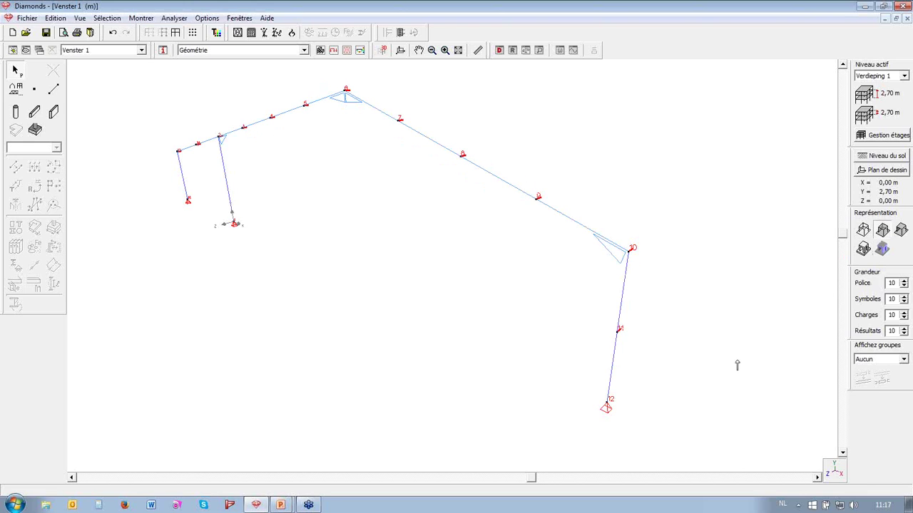
left_click(882, 249)
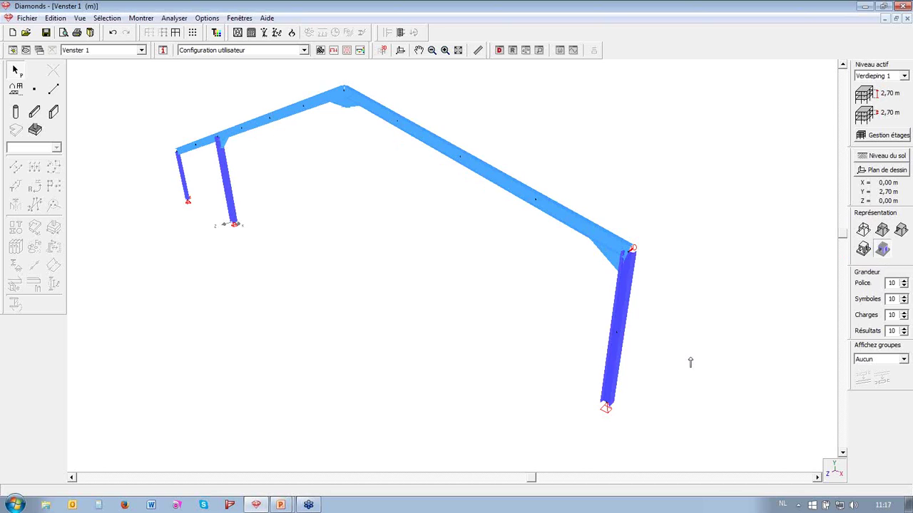
Inspect the right eave haunch and its rafter bar up close in the solid representation, and return to the whole frame
scroll(636, 268, "up", 2)
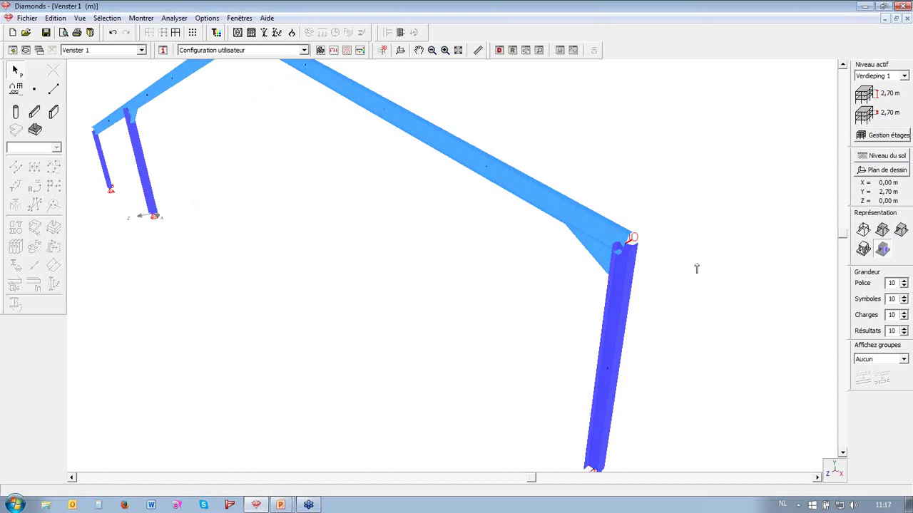
scroll(697, 268, "up", 1)
scroll(583, 237, "up", 2)
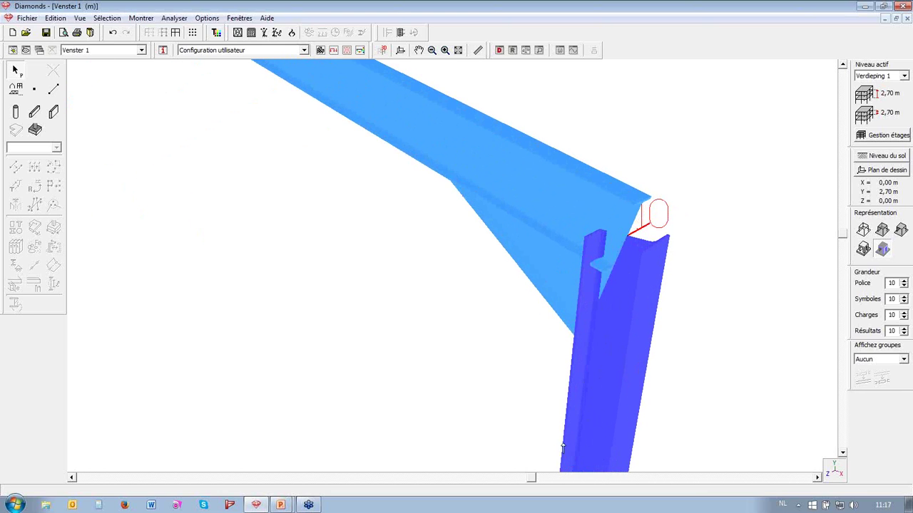
left_click_drag(532, 477, 525, 478)
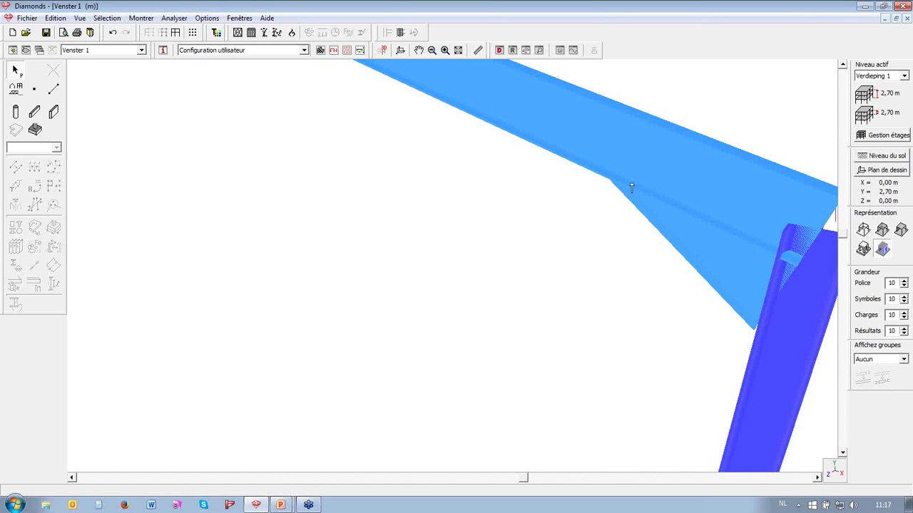
scroll(621, 249, "down", 2)
scroll(641, 251, "up", 3)
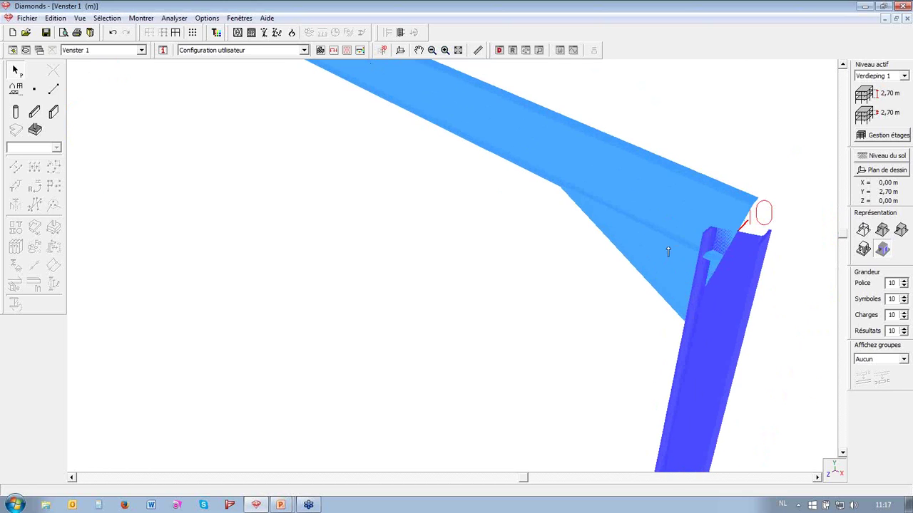
left_click(638, 189)
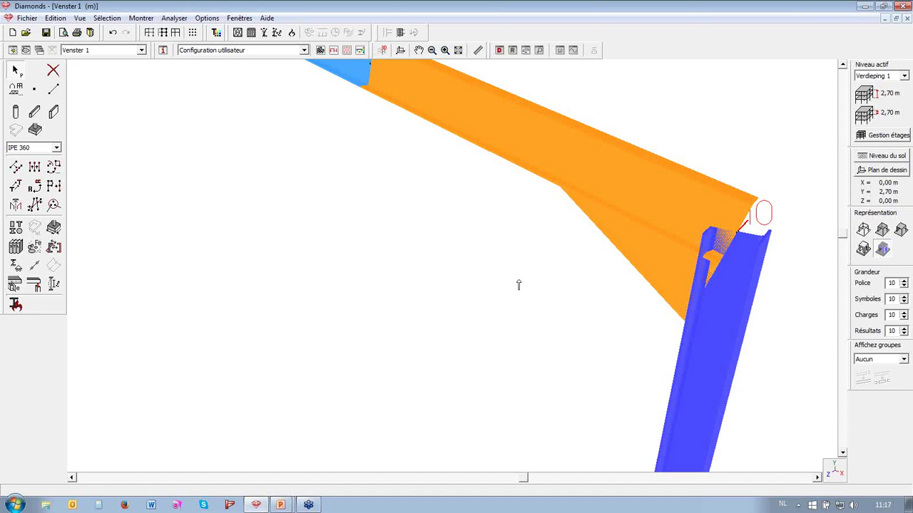
left_click(628, 321)
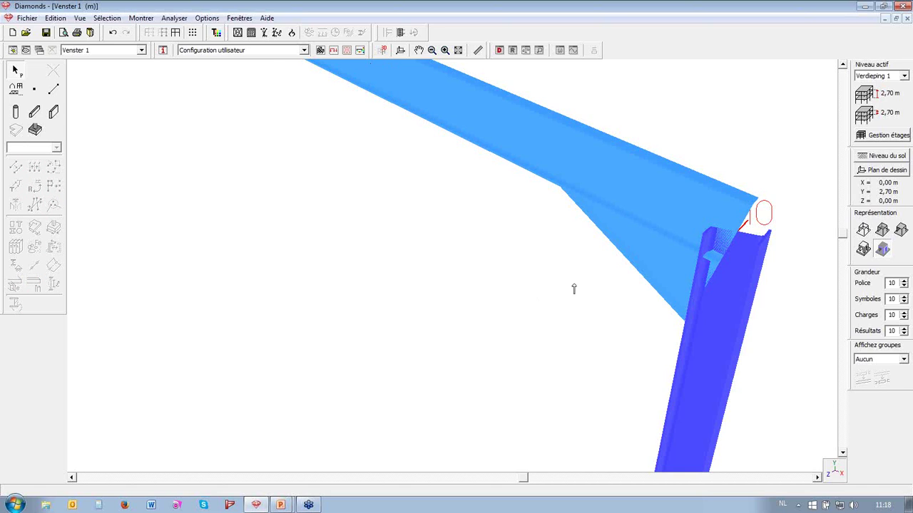
scroll(536, 302, "down", 5)
scroll(478, 274, "up", 1)
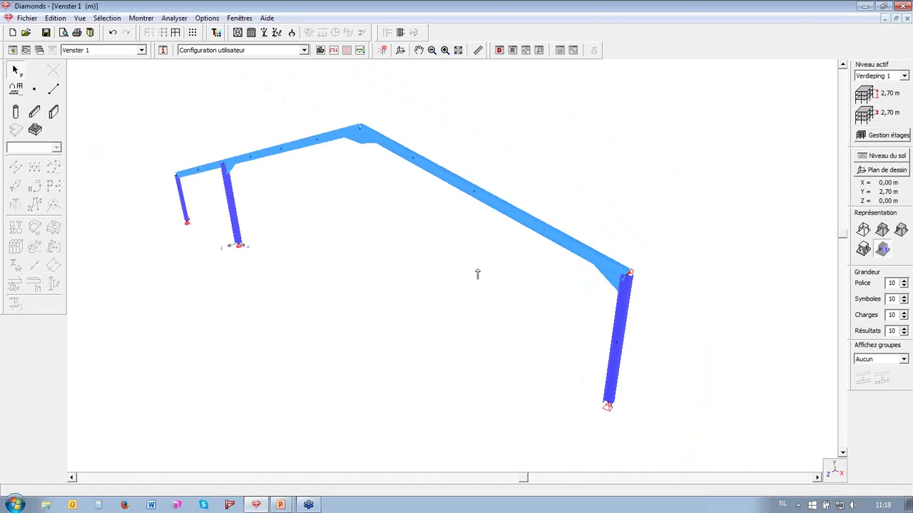
Switch the model to the Charges configuration and consult the Diamonds Workflow slide in PowerPoint before returning to Diamonds
left_click(334, 52)
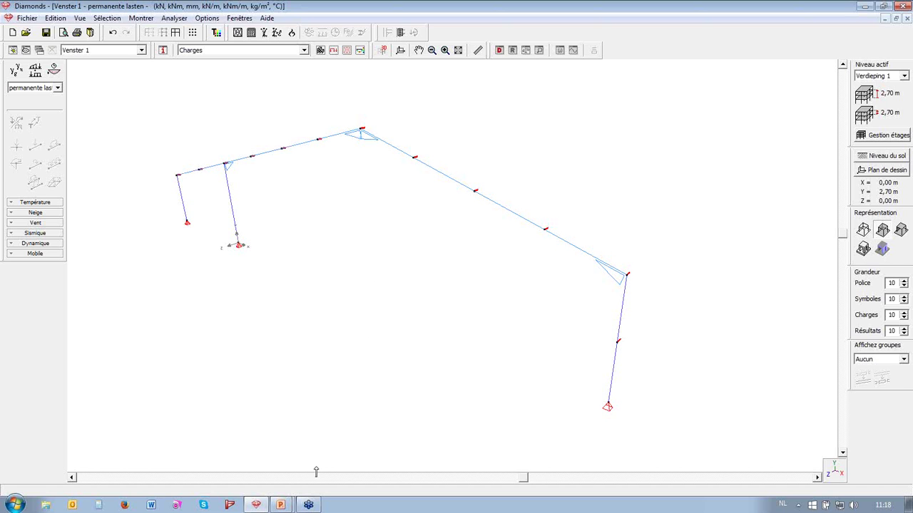
key("alt+Tab")
key("alt+Tab")
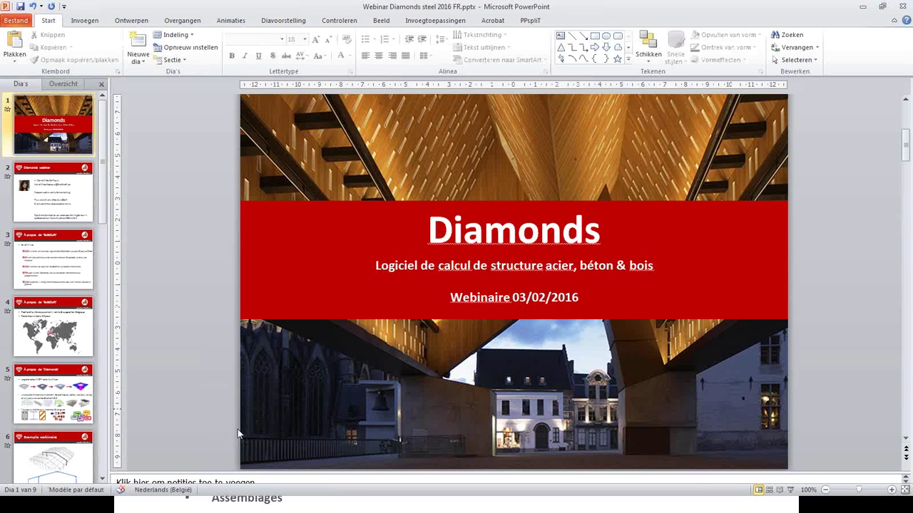
key("alt+Tab")
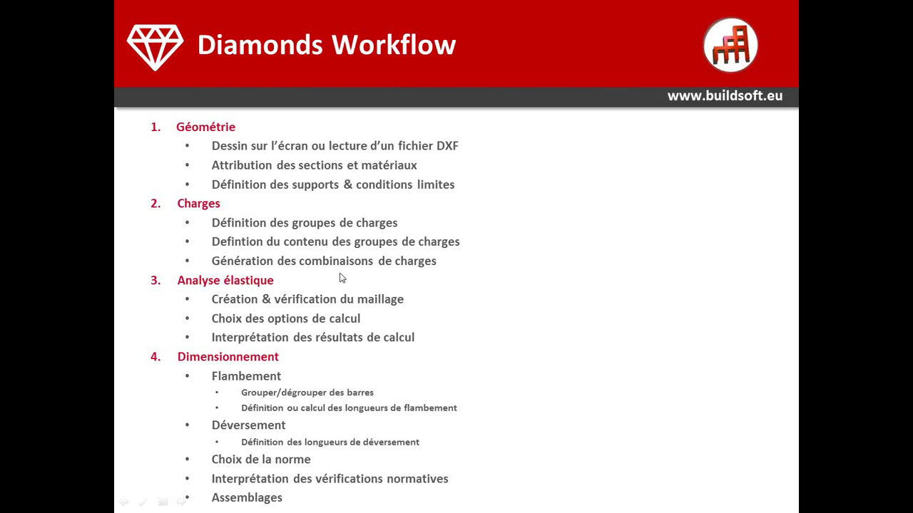
key("alt+Tab")
key("alt+Tab")
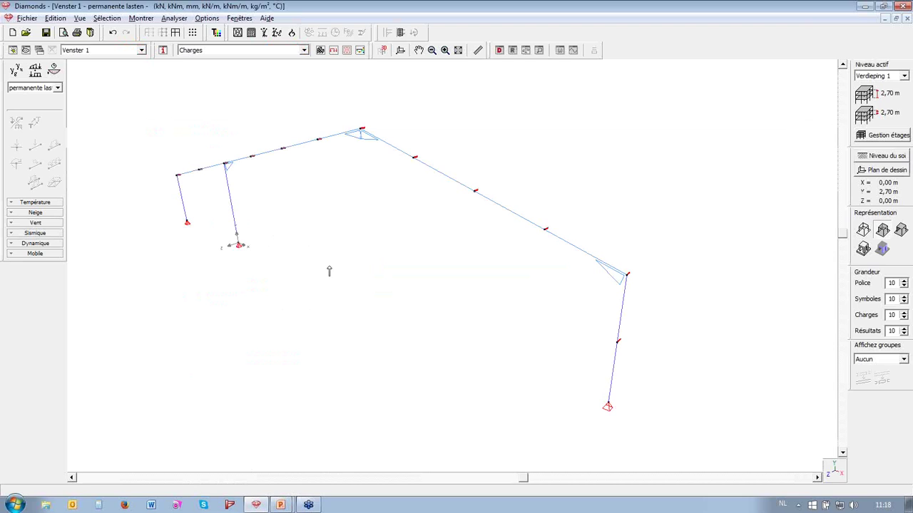
Open the load group definitions and set EN 1990 coefficients with the BE annex, consequence class 1 and a 15-year service life
left_click(15, 74)
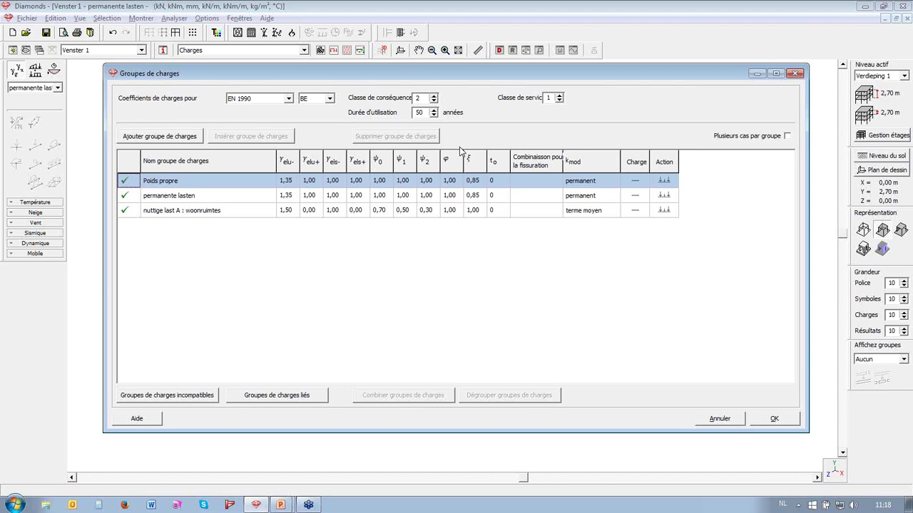
left_click(288, 101)
left_click(288, 101)
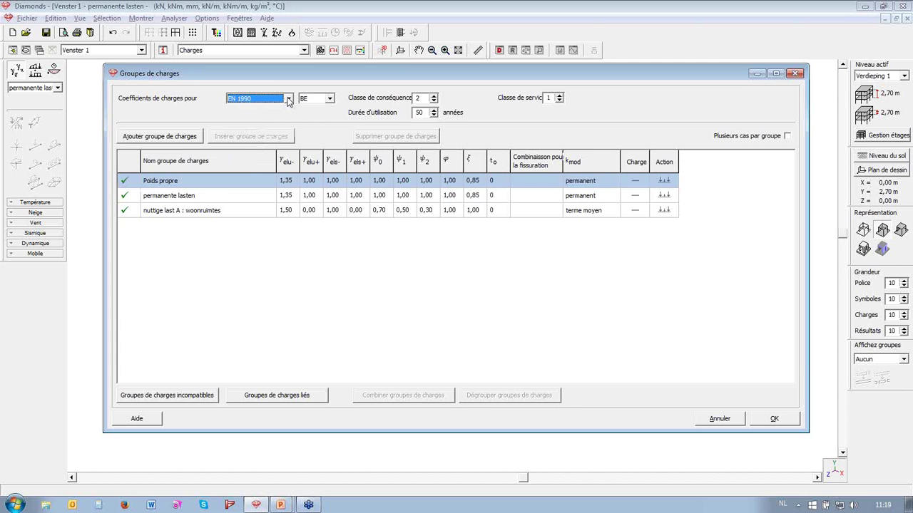
left_click(288, 101)
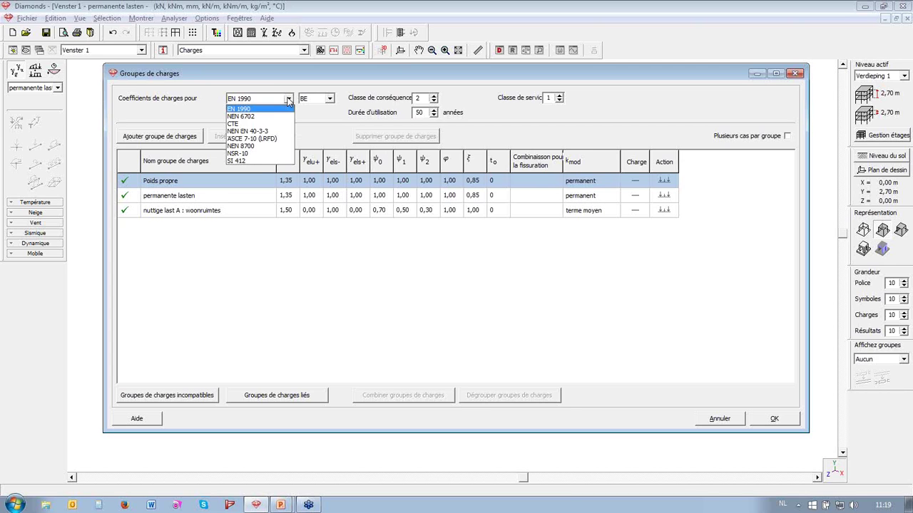
left_click(355, 112)
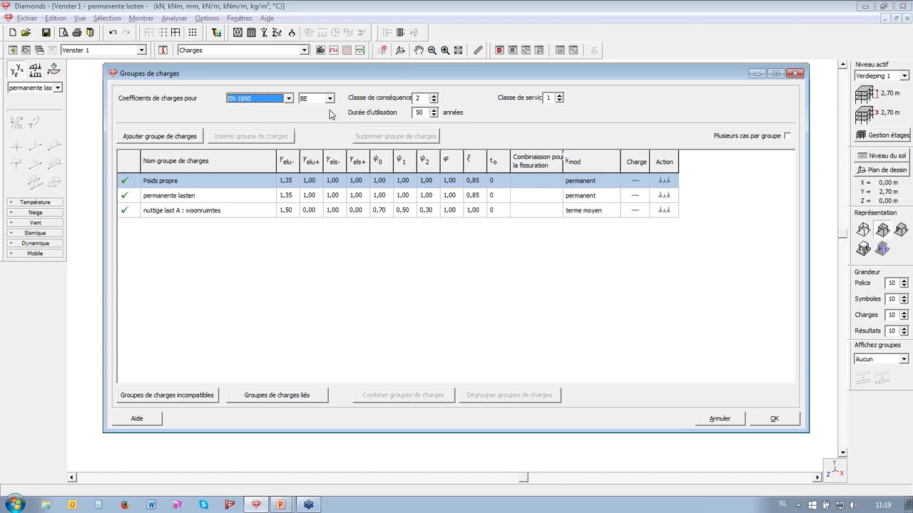
left_click(329, 98)
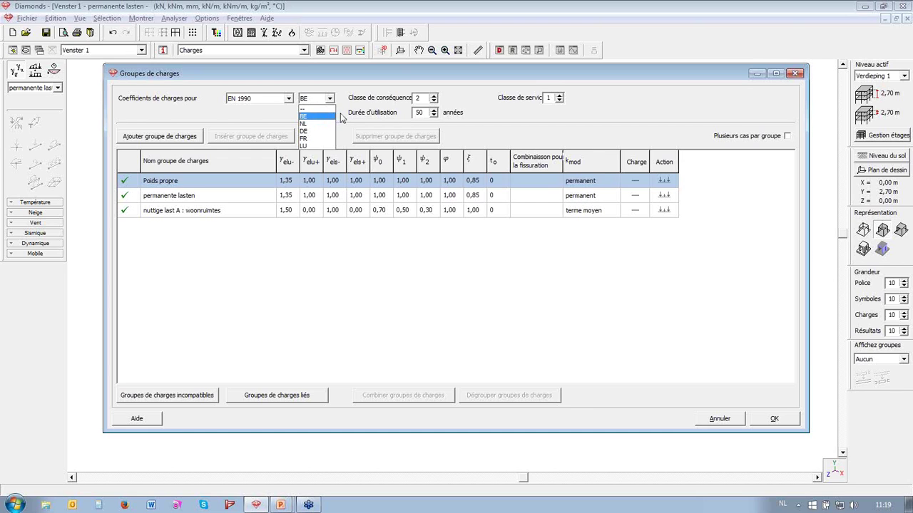
left_click(350, 118)
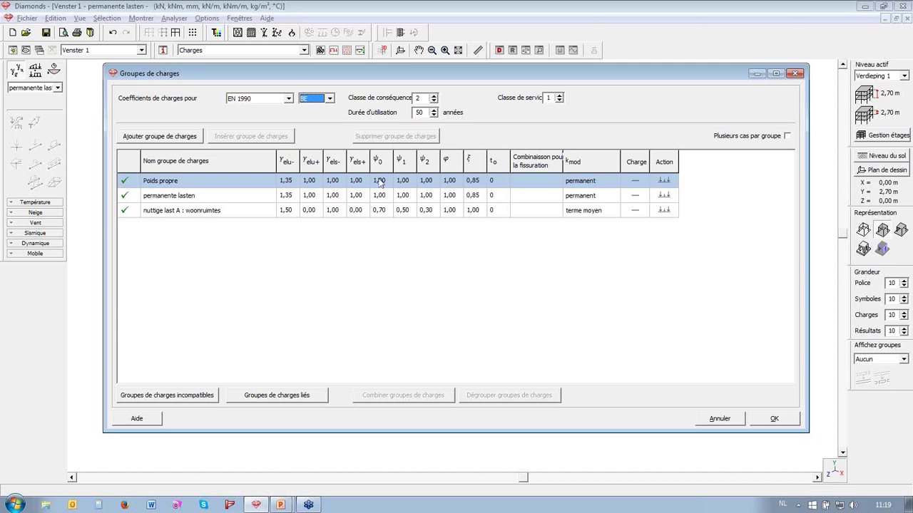
left_click(434, 101)
left_click(434, 97)
Set the permanent load group below Poids propre to the predefined type charges permanentes
left_click(253, 195)
left_click(268, 196)
left_click(269, 196)
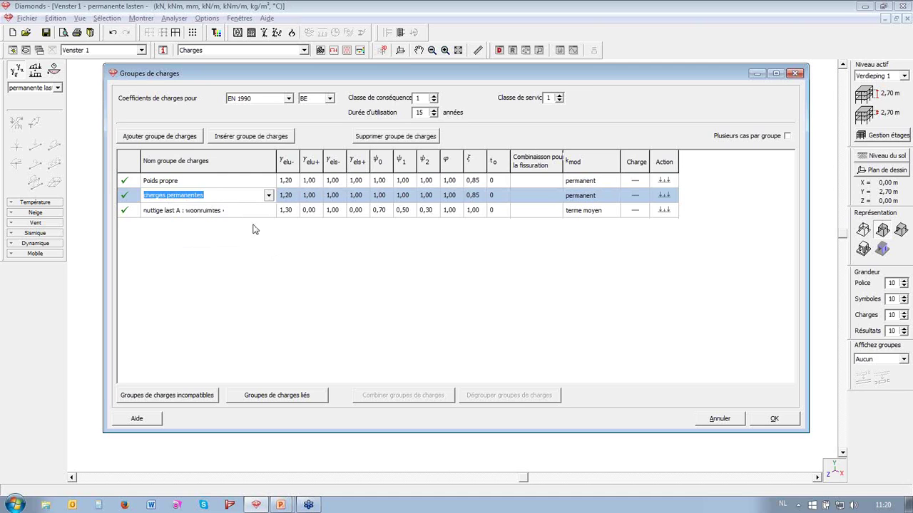
left_click(257, 246)
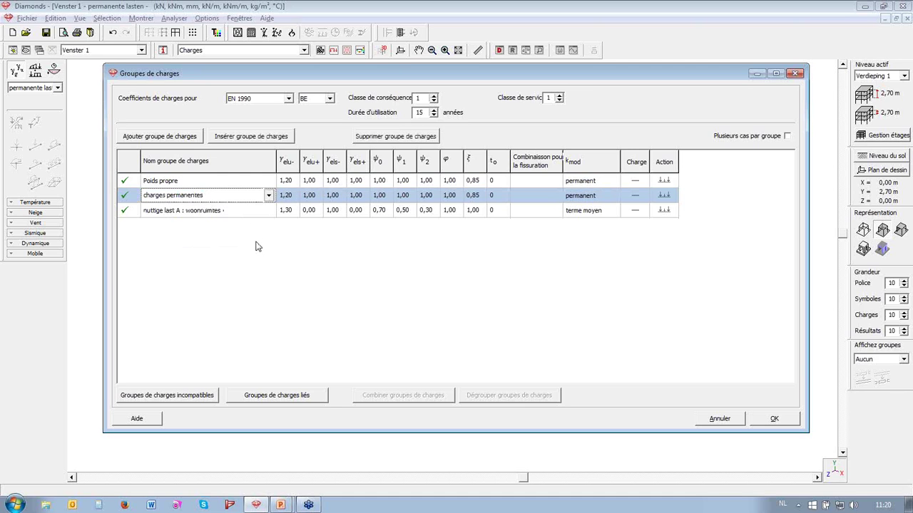
Delete the nuttige last A load group and add two new load groups
left_click(238, 209)
left_click(408, 139)
left_click(178, 139)
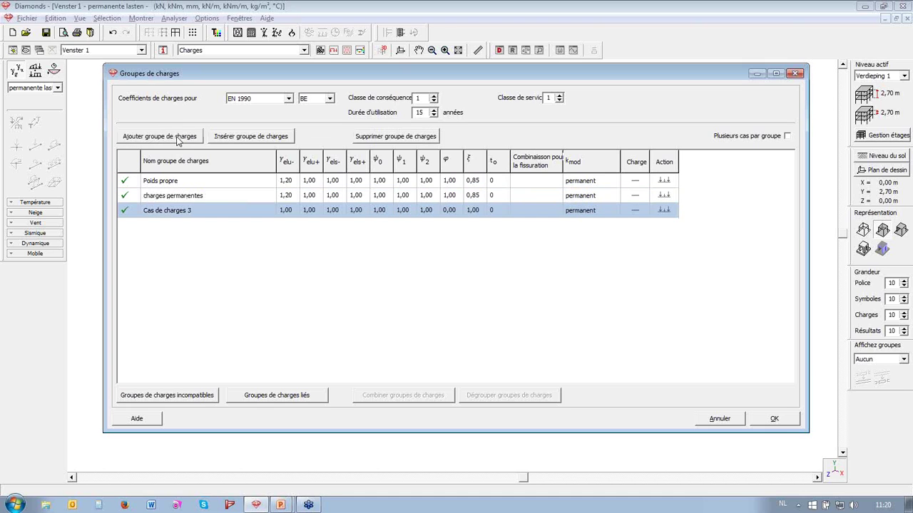
left_click(179, 139)
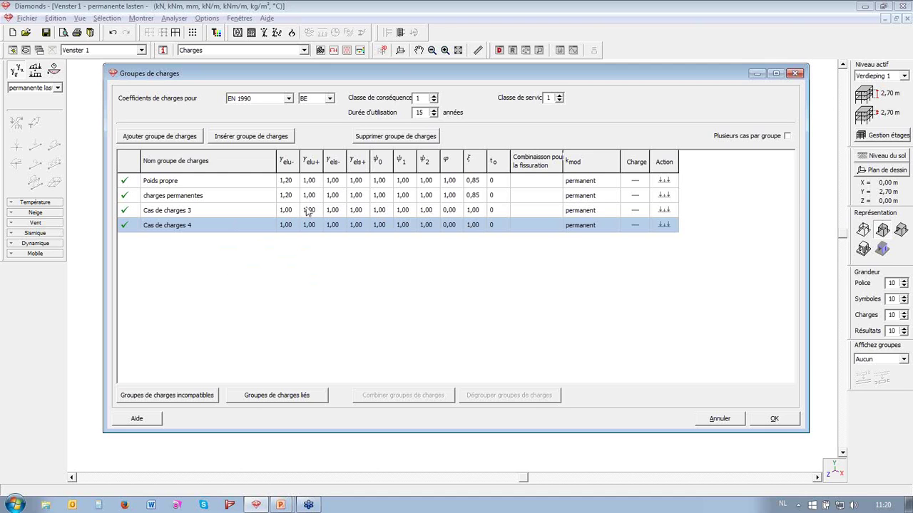
Set the third load group, Cas de charges 3, to the predefined type Vent
left_click(269, 212)
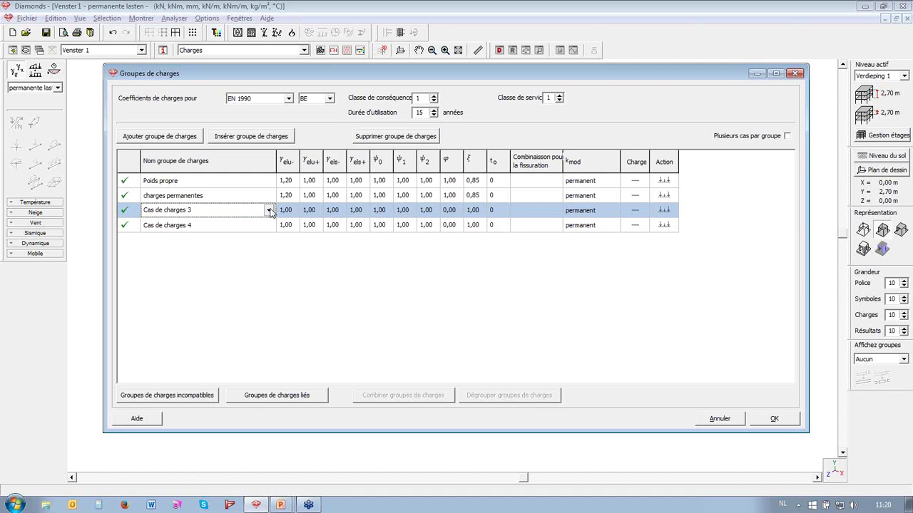
left_click(270, 211)
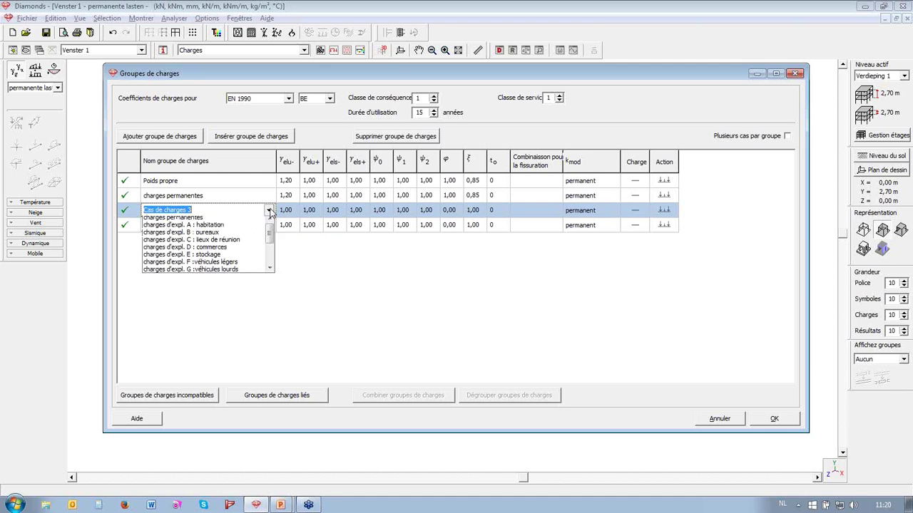
scroll(259, 255, "down", 1)
scroll(259, 255, "down", 1)
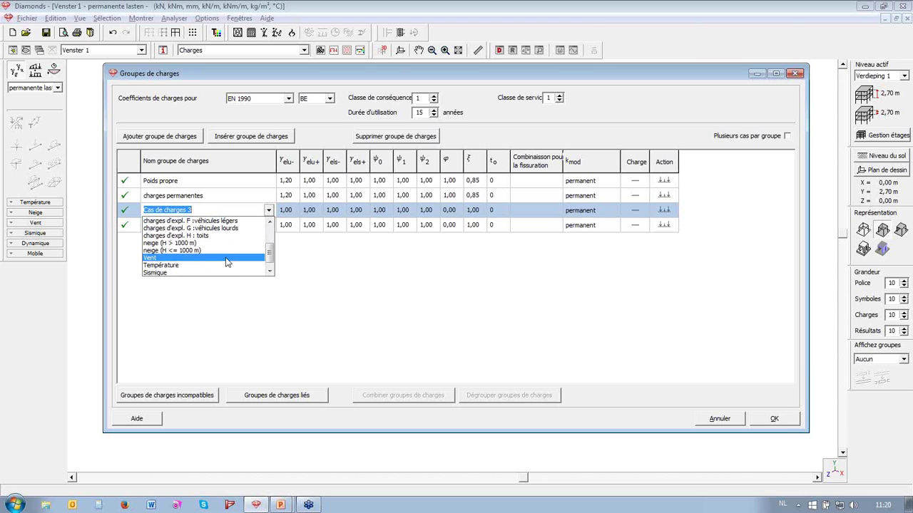
left_click(226, 263)
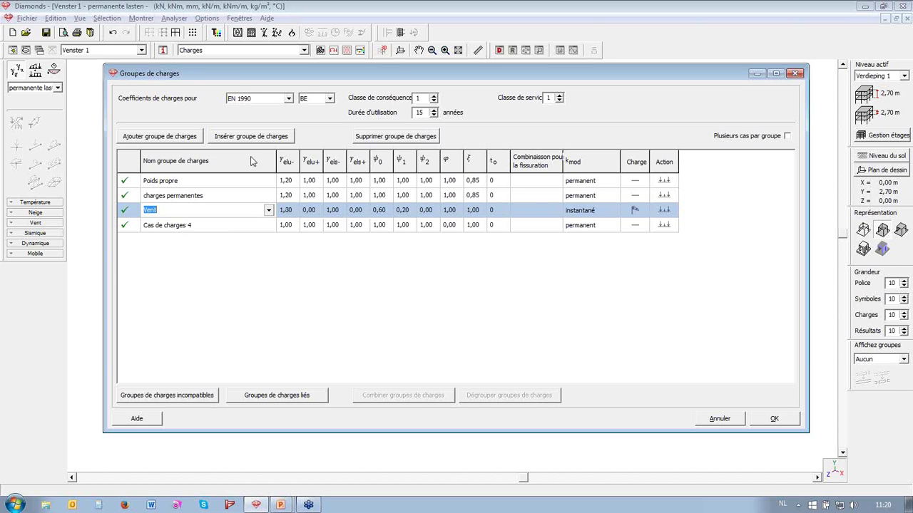
Set the fourth load group, Cas de charges 4, to the predefined type neige (H <= 1000 m)
left_click(250, 234)
left_click(269, 225)
scroll(241, 264, "down", 2)
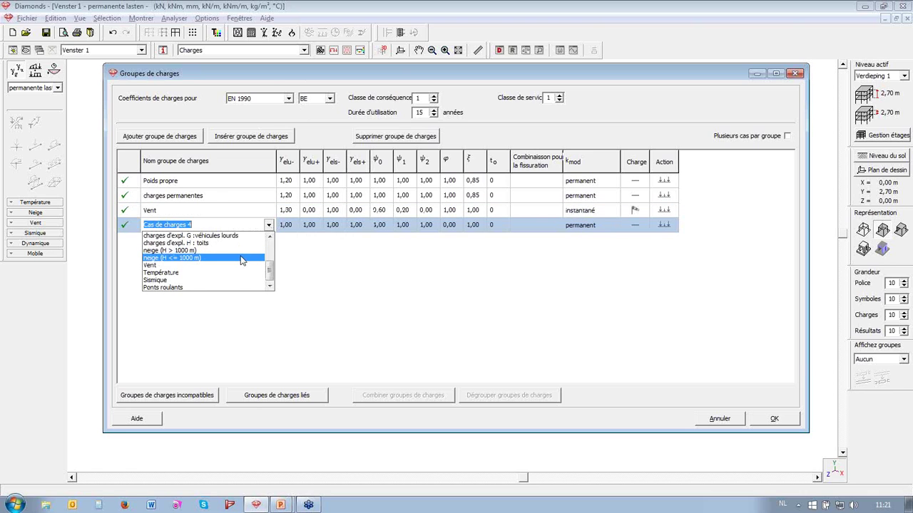
left_click(240, 259)
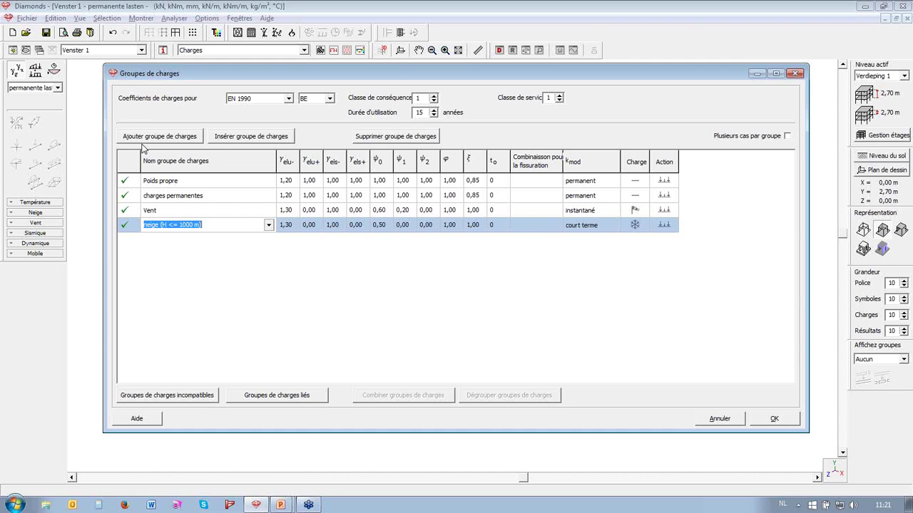
Allow several load cases per group and give the Vent group 20 cases
left_click(788, 136)
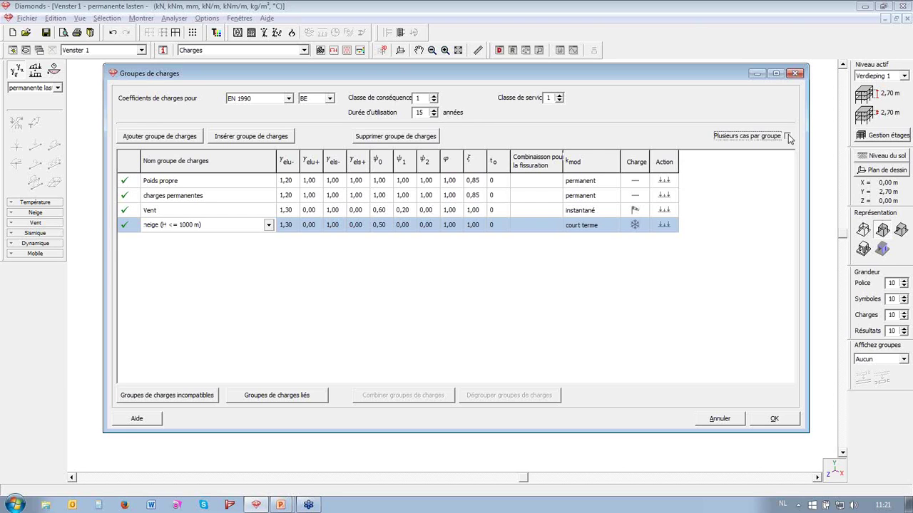
left_click(788, 136)
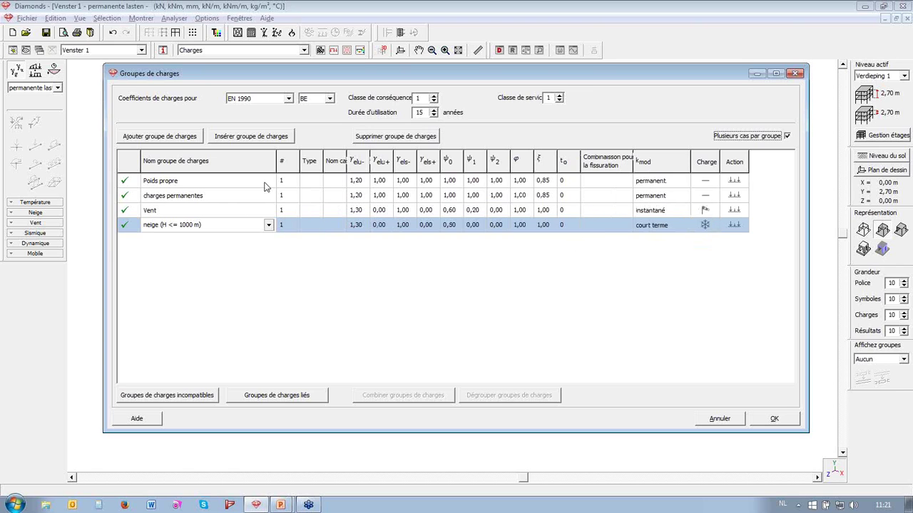
left_click(288, 211)
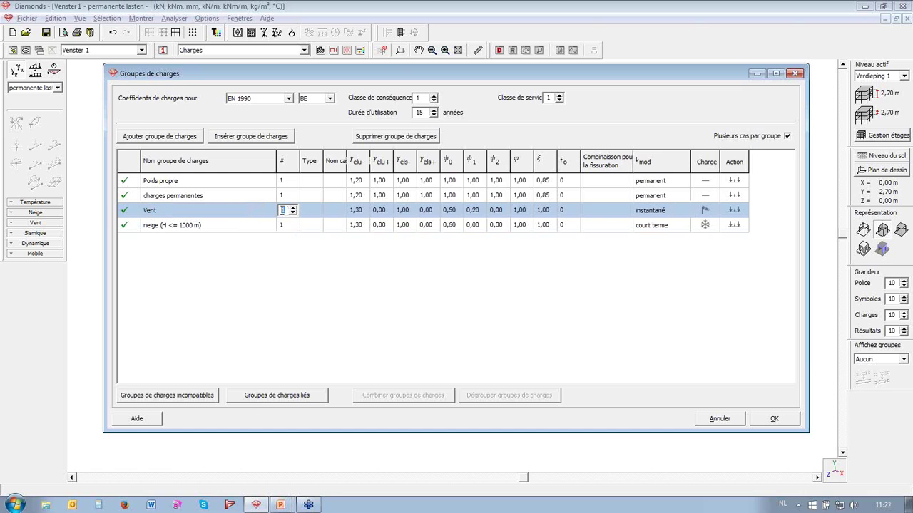
type("20")
Give the neige (H <= 1000 m) group 3 load cases
left_click(789, 379)
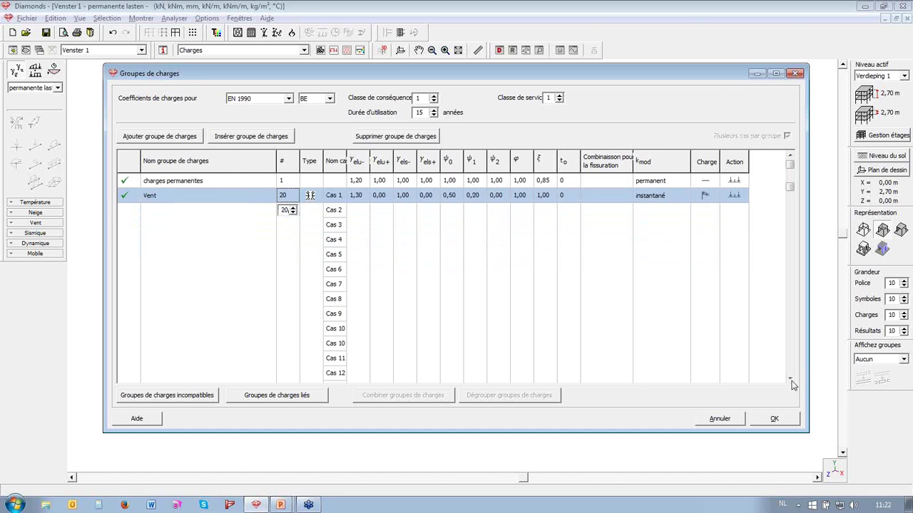
left_click(289, 374)
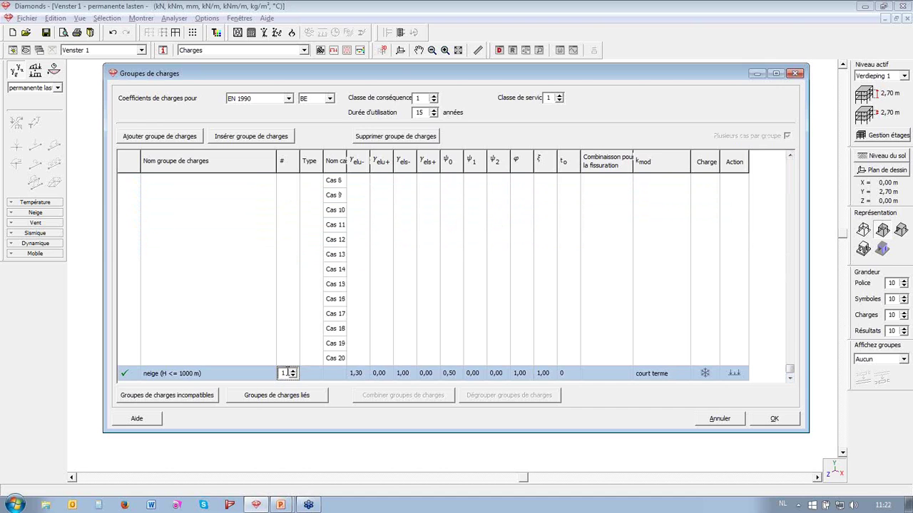
left_click(292, 371)
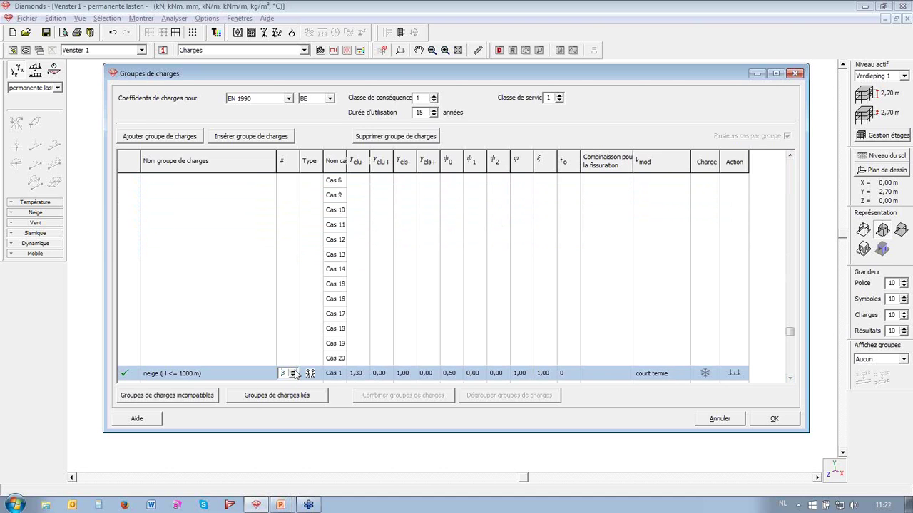
left_click(789, 156)
left_click(789, 157)
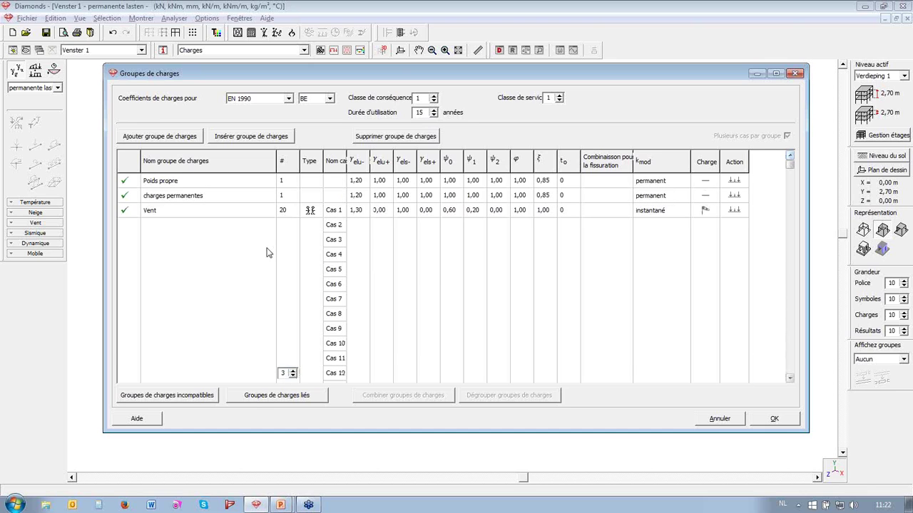
Widen the load case name column, review the Vent and neige cases, and accept the load group definitions
left_click(310, 212)
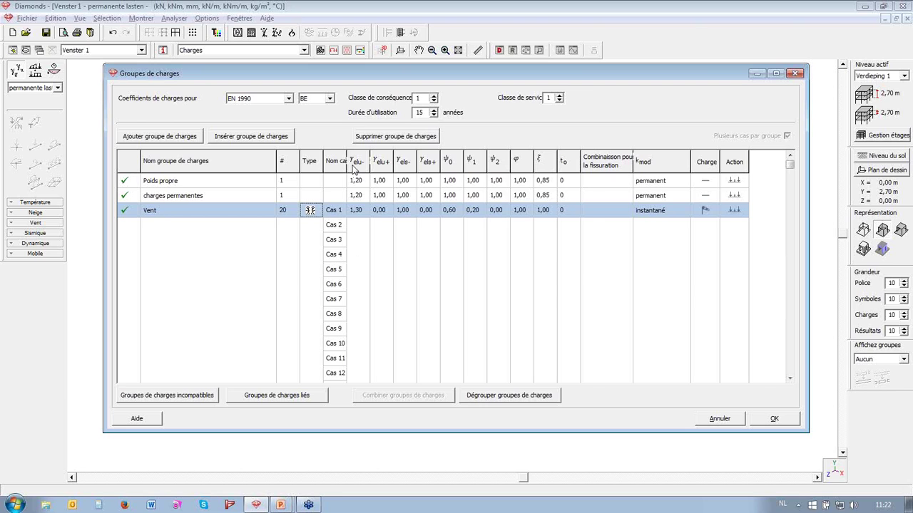
left_click_drag(346, 157, 384, 154)
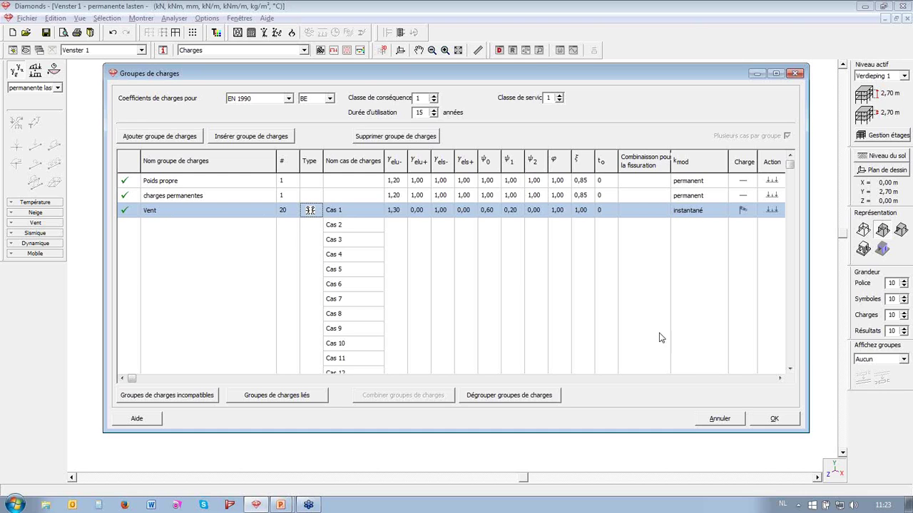
left_click(790, 369)
left_click(790, 370)
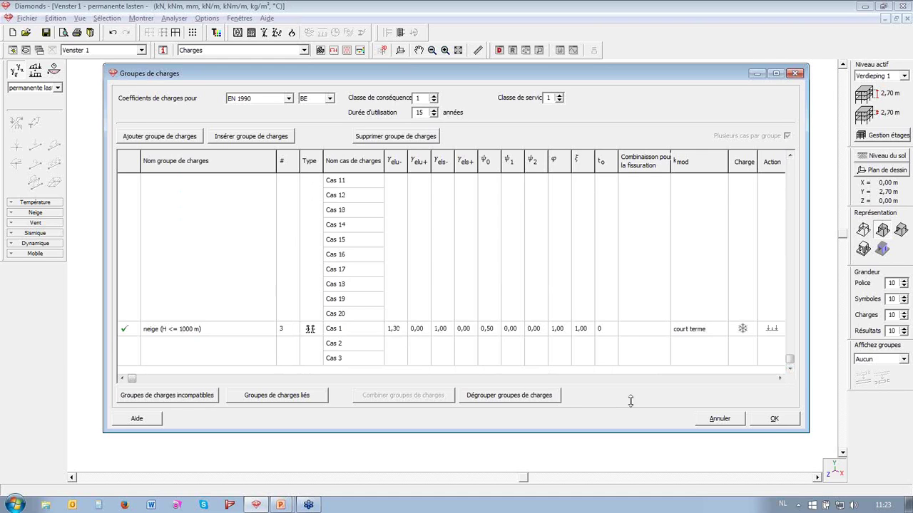
left_click(775, 419)
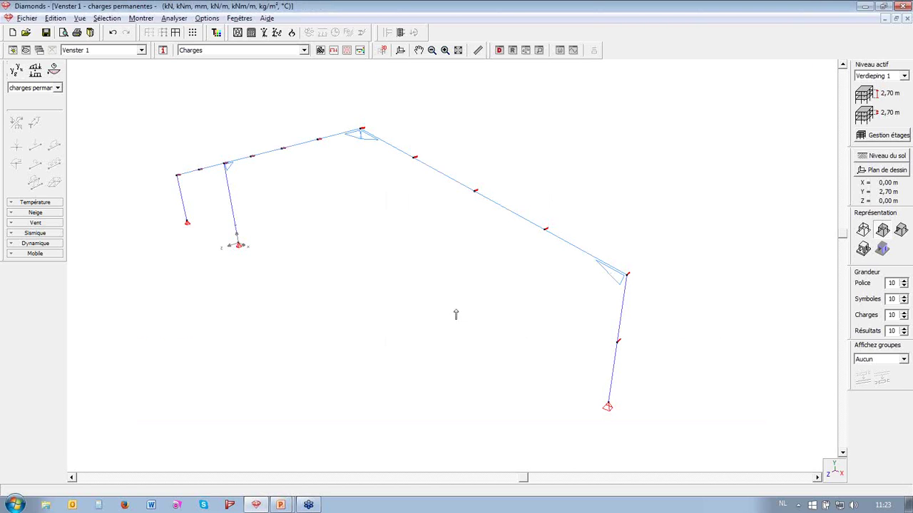
Display the Poids propre loads on the frame and view them in the front XY elevation
left_click(57, 87)
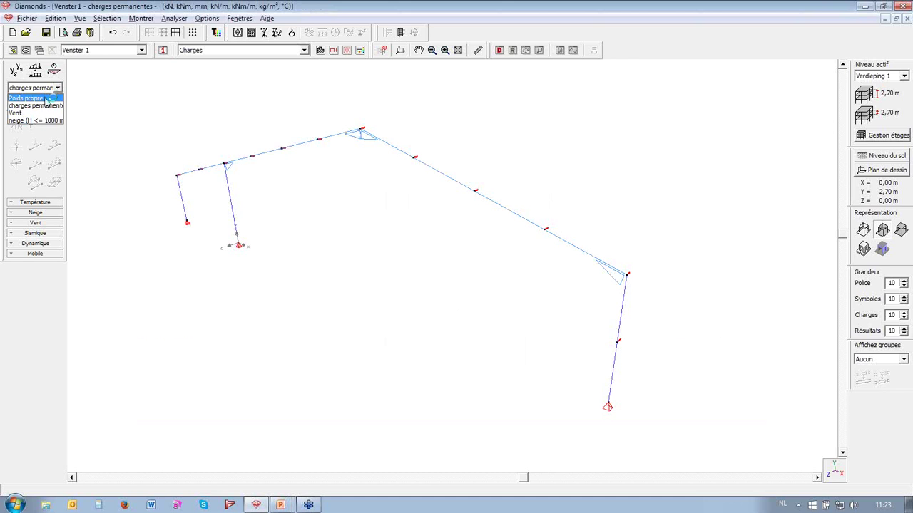
left_click(28, 98)
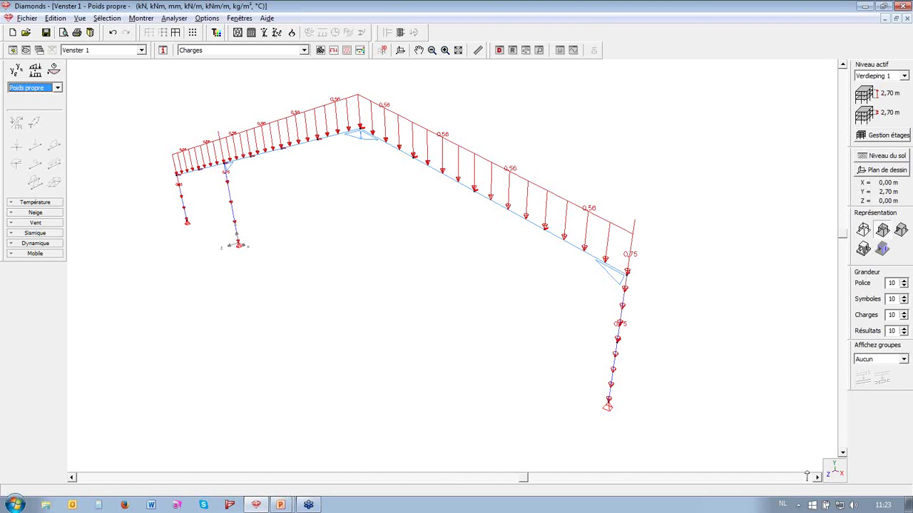
left_click(835, 474)
left_click(841, 341)
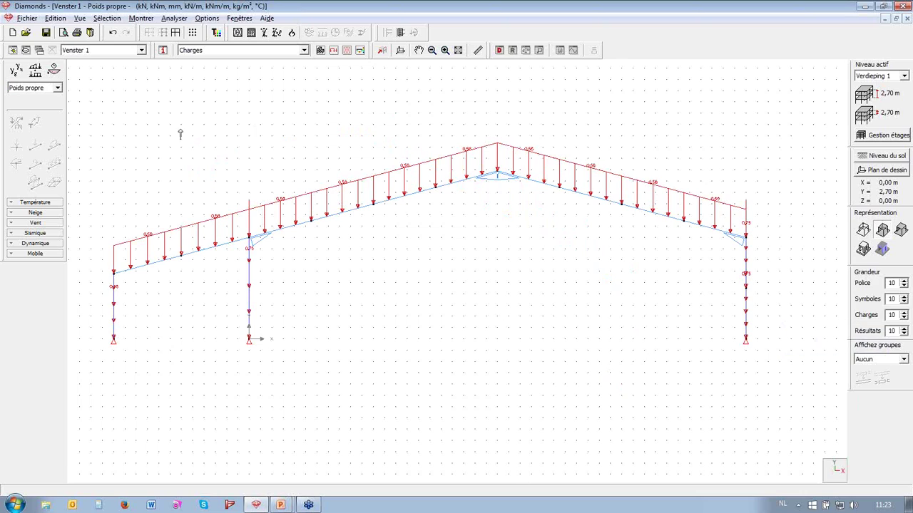
Apply a uniform 3 kN/m vertical line load to all rafter bars in the charges permanentes group
left_click(58, 87)
left_click(47, 106)
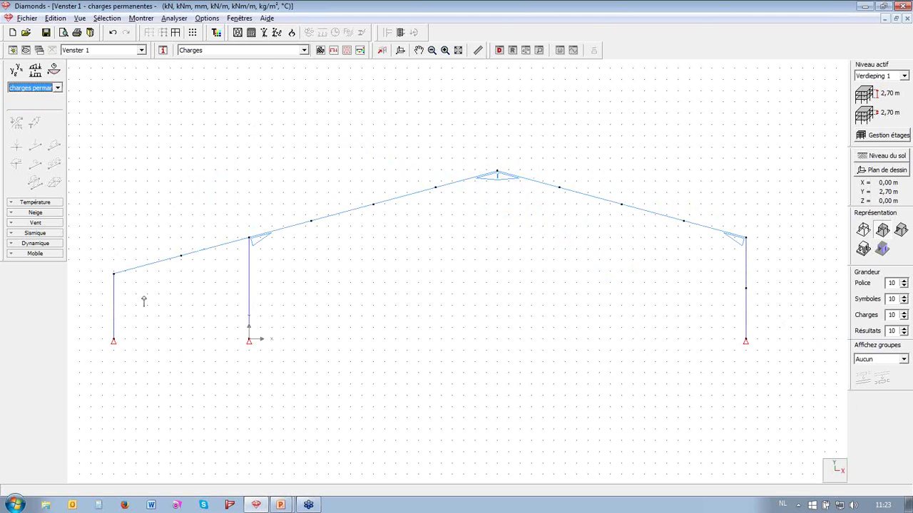
left_click_drag(91, 124, 819, 283)
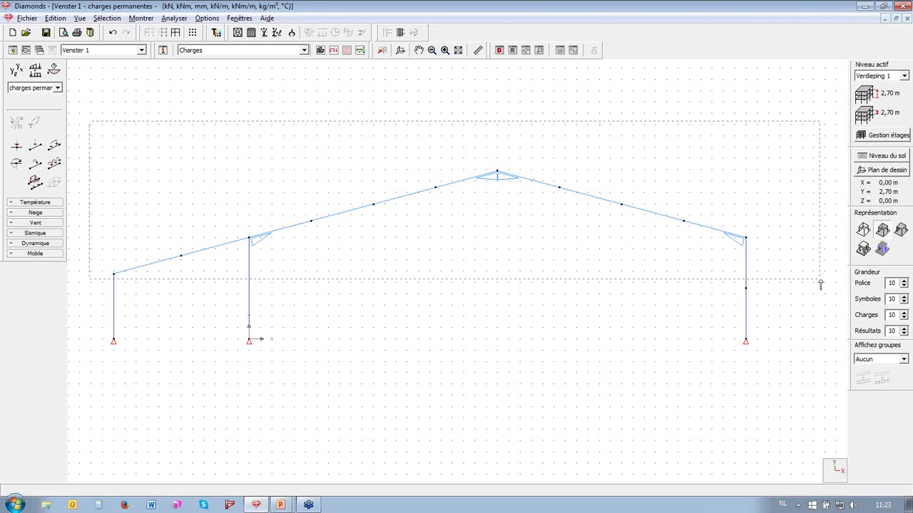
left_click(54, 146)
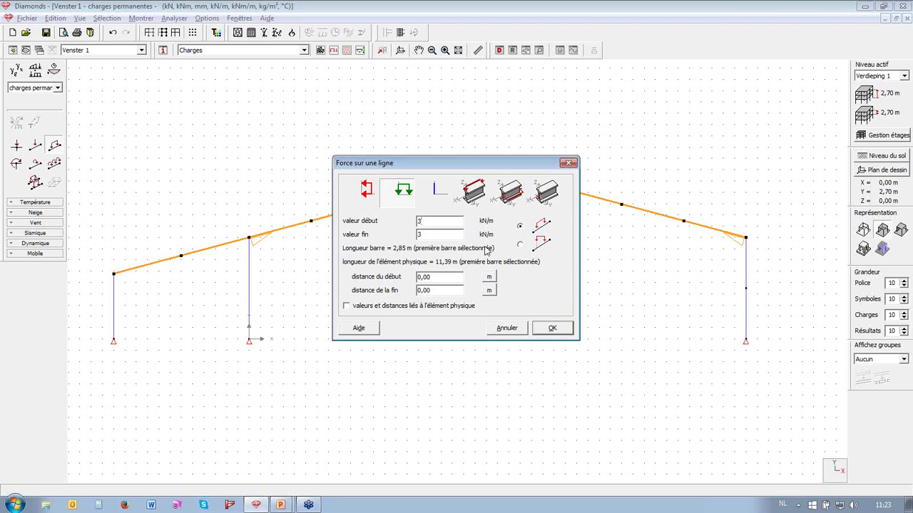
left_click(552, 328)
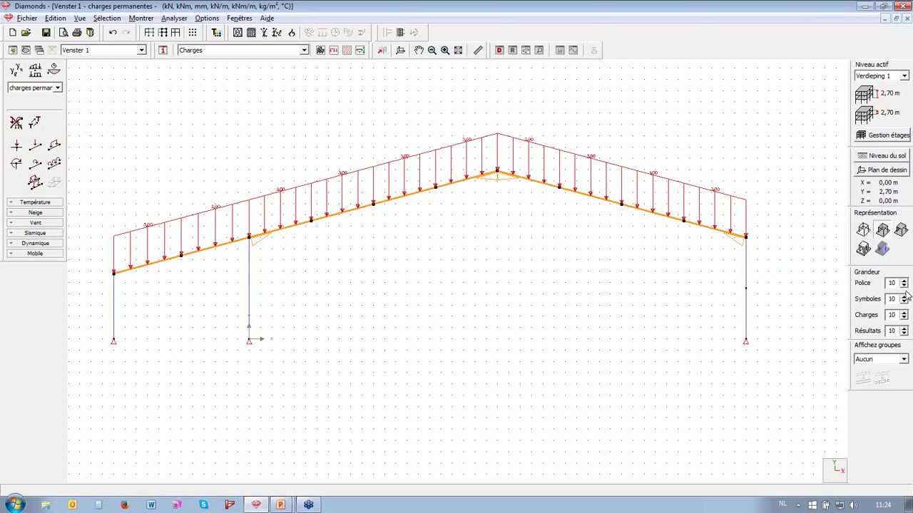
Enlarge the display font size to 21 so that the load values are easier to read
left_click(904, 284)
left_click(906, 282)
scroll(909, 303, "up", 6)
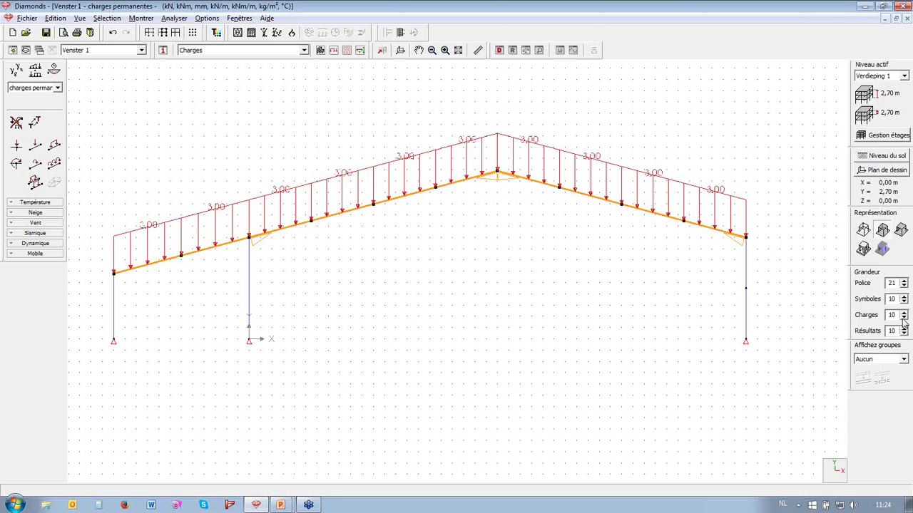
Adjust the display sizes on the frame, keeping loads at 10 and setting the symbols to 11
left_click(904, 313)
scroll(904, 316, "down", 4)
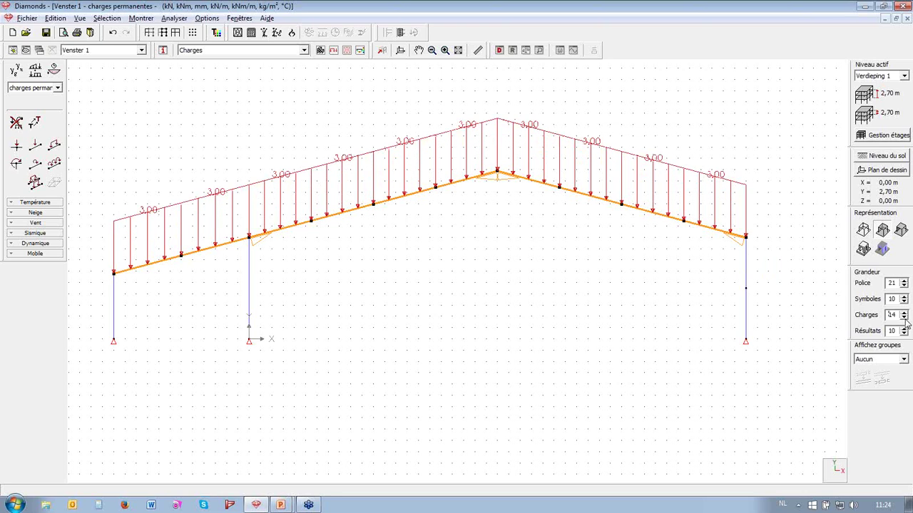
scroll(910, 298, "down", 3)
left_click(904, 298)
scroll(904, 301, "up", 6)
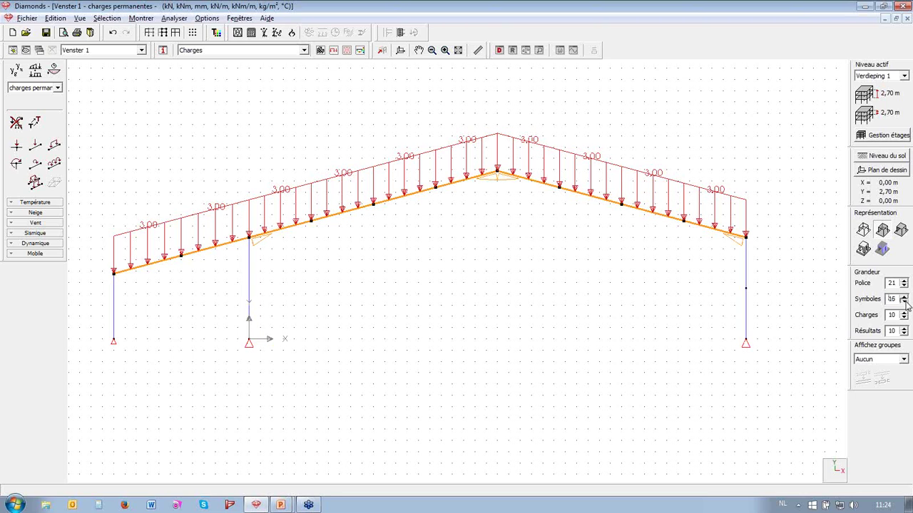
scroll(904, 300, "down", 4)
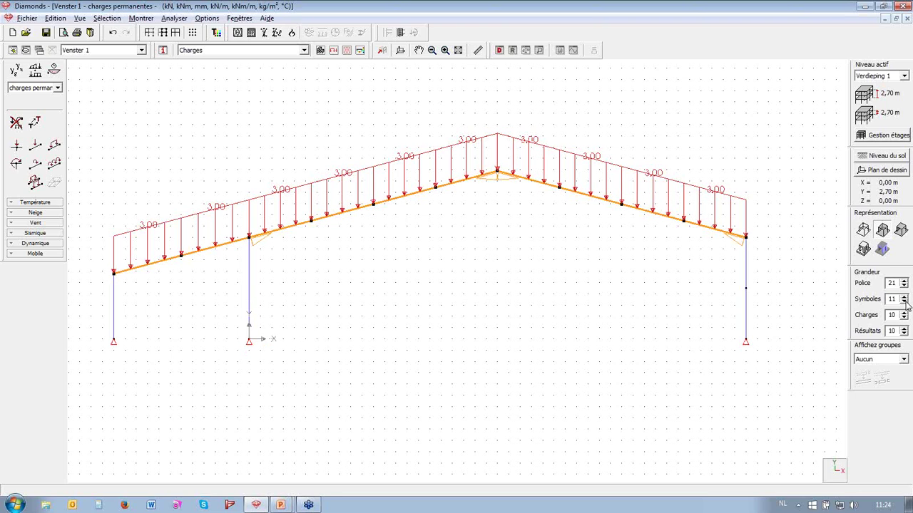
Activate the Vent load group, deselect the frame, and set the wind standard EN 1991-1-4 to use no national annex (--)
left_click(51, 87)
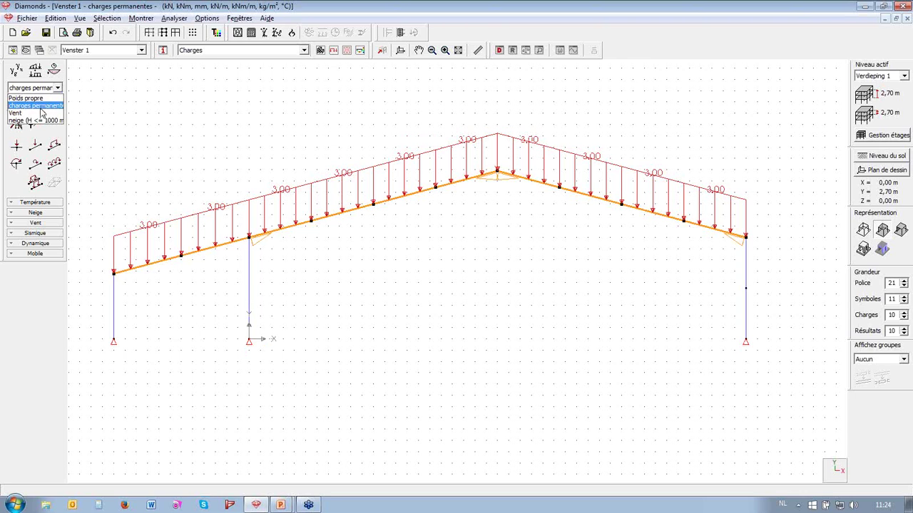
left_click(42, 113)
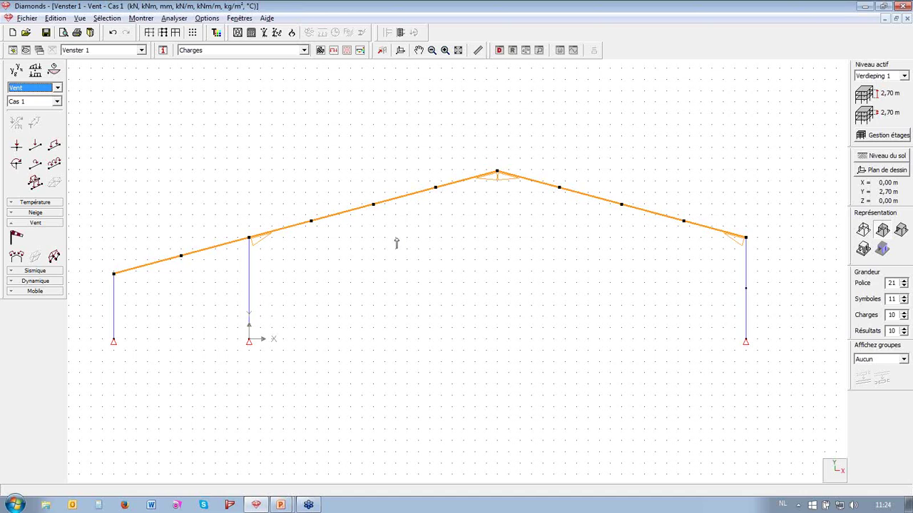
left_click(400, 314)
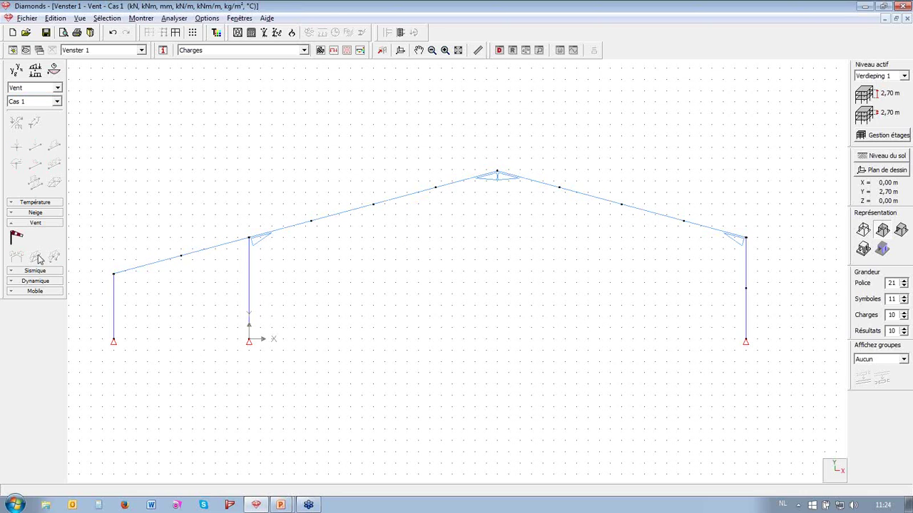
left_click(18, 240)
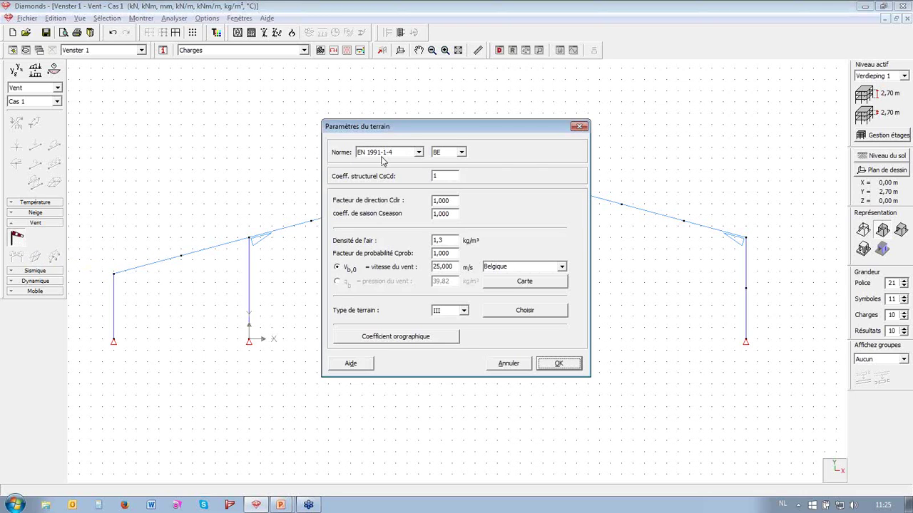
left_click(462, 153)
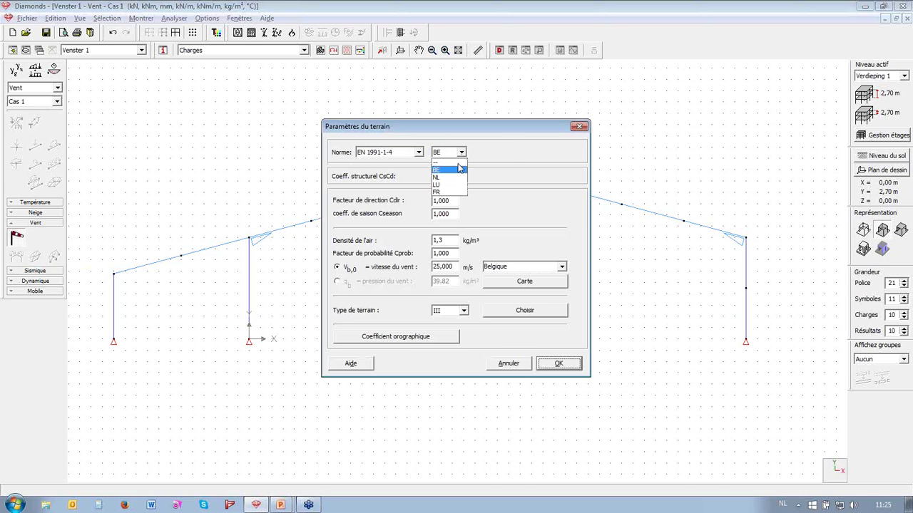
left_click(456, 164)
left_click(454, 177)
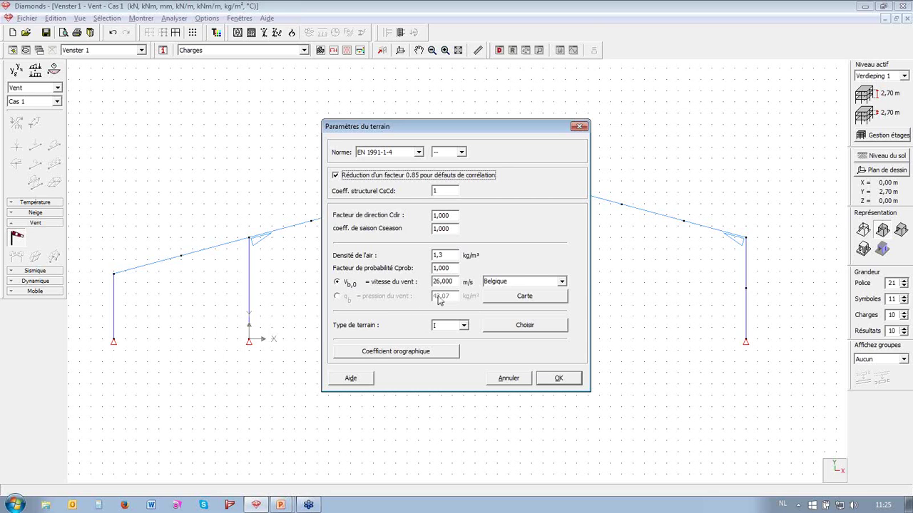
Choose the 26 m/s zone on the Belgian wind map, select terrain type III, and accept the terrain parameters
left_click(521, 296)
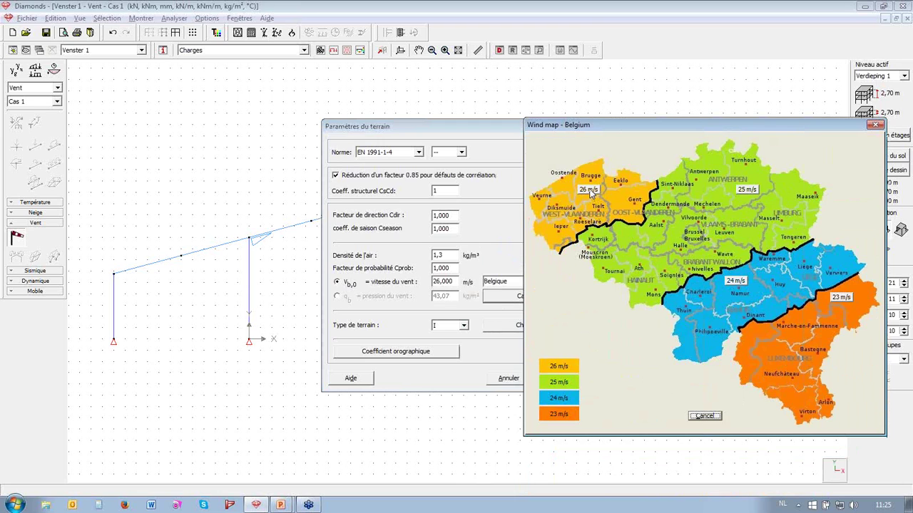
left_click(589, 193)
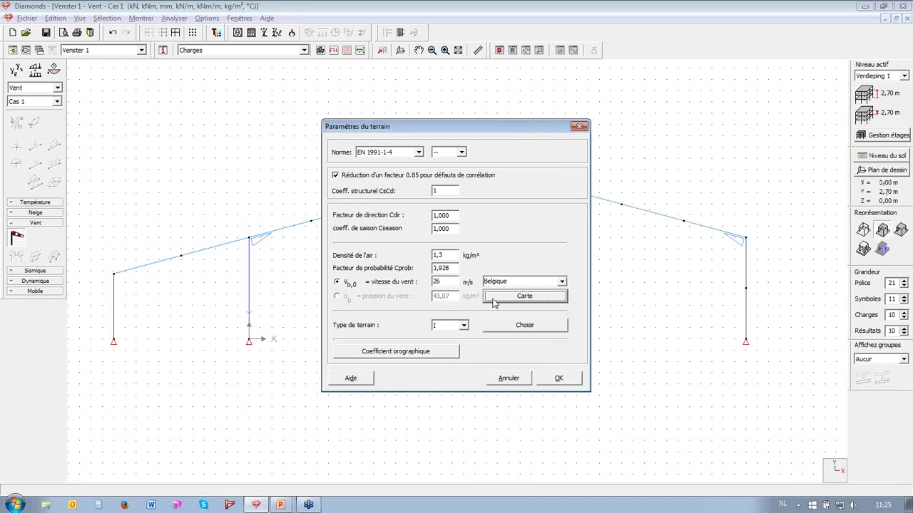
left_click(523, 326)
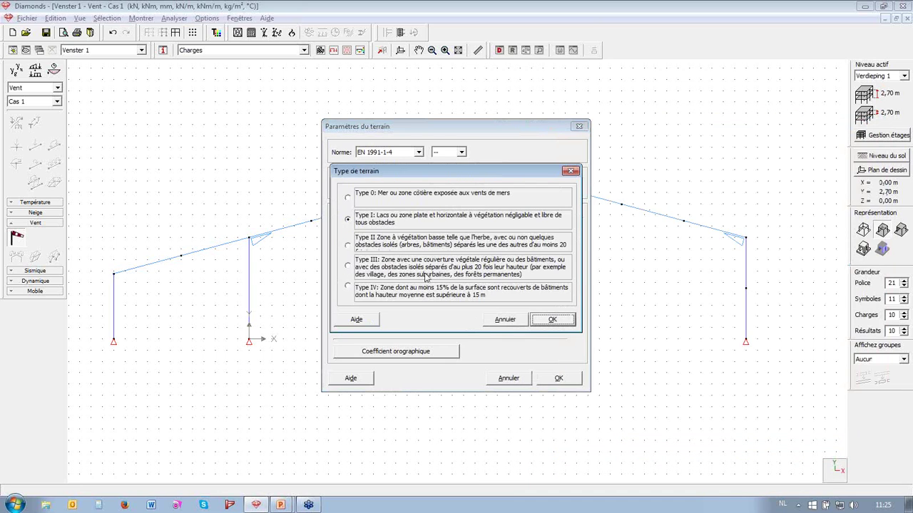
left_click(349, 266)
left_click(551, 322)
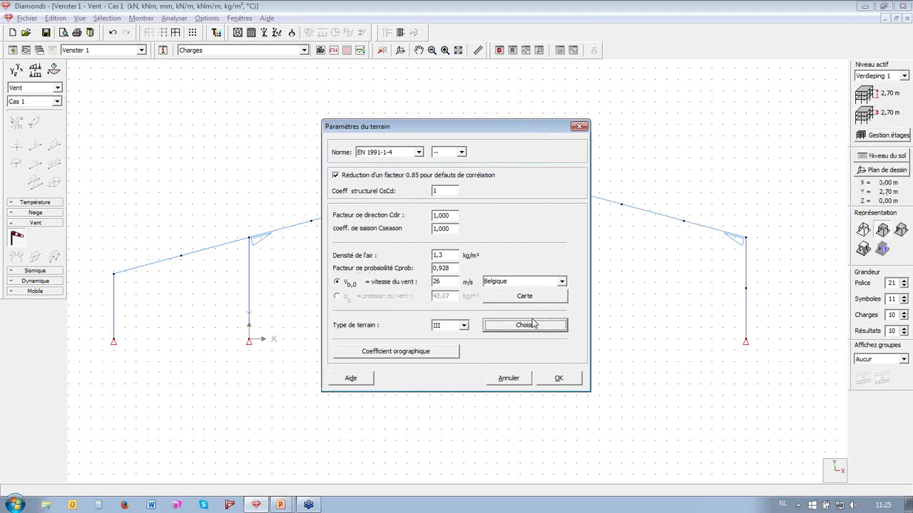
left_click(564, 379)
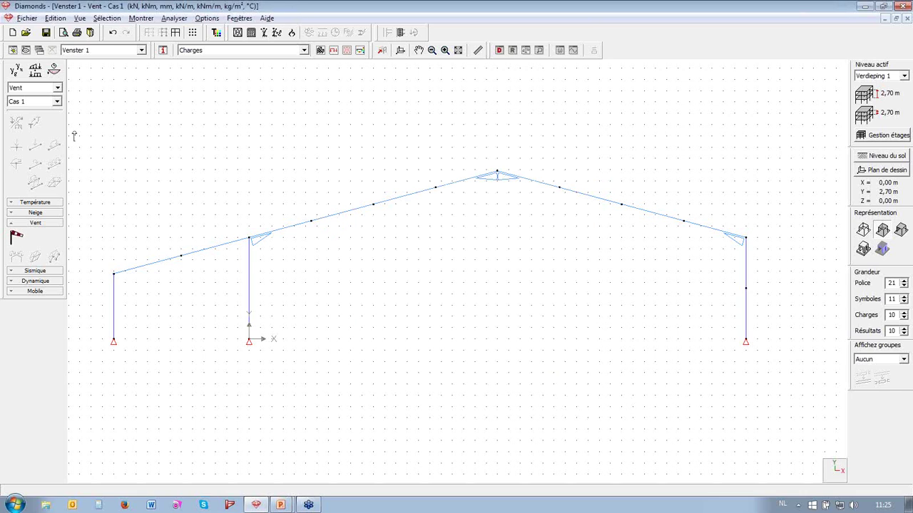
Select the whole frame, open the 2D wind generator, and reposition and enlarge its window to show all settings
left_click_drag(86, 119, 759, 409)
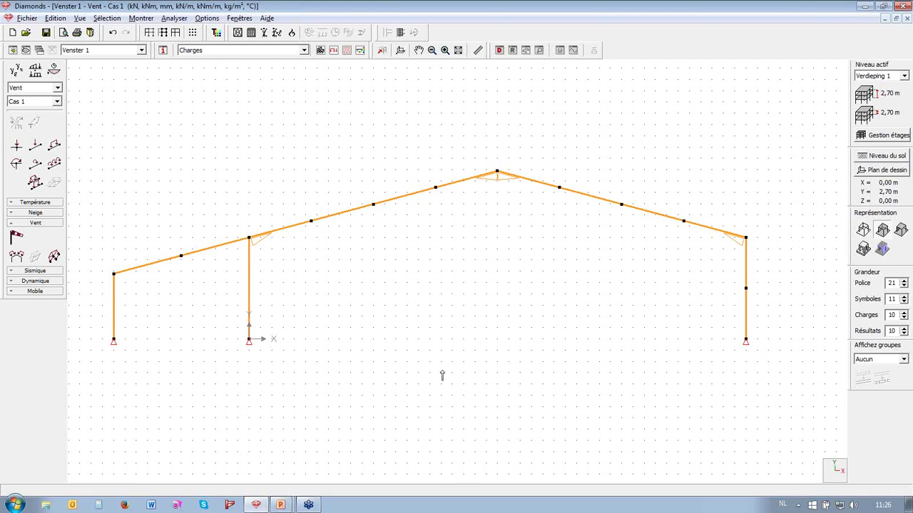
left_click(18, 257)
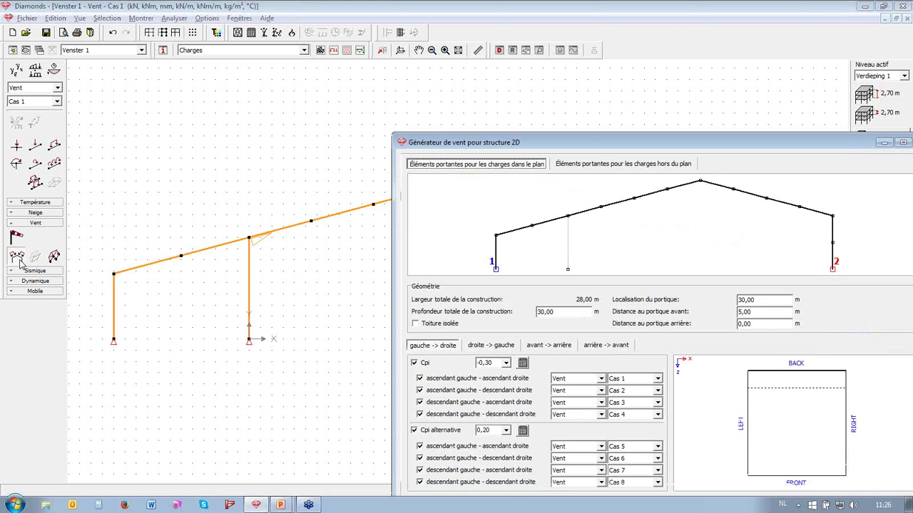
left_click_drag(794, 152, 591, 300)
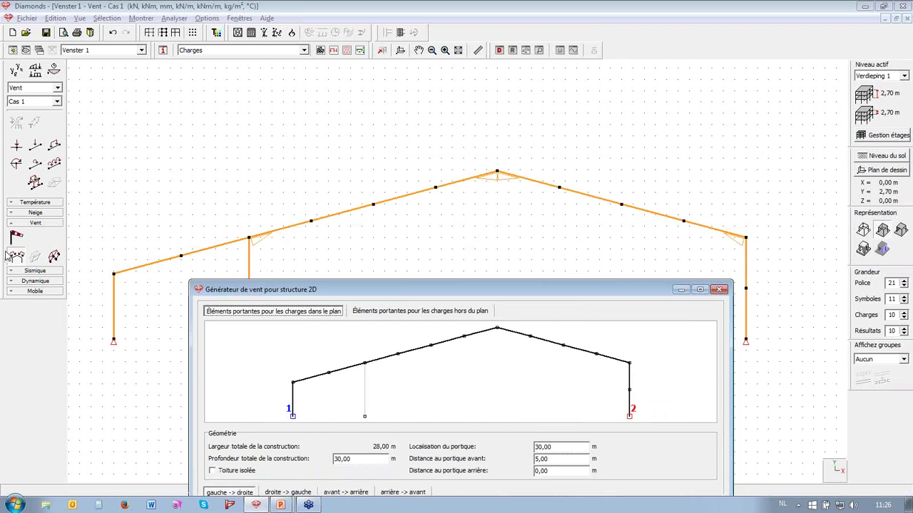
left_click_drag(275, 308, 273, 105)
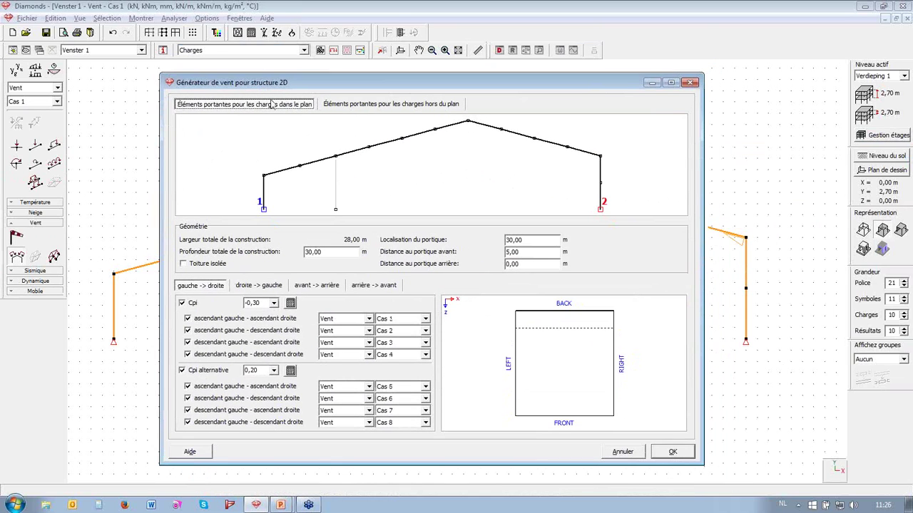
left_click_drag(703, 465, 768, 486)
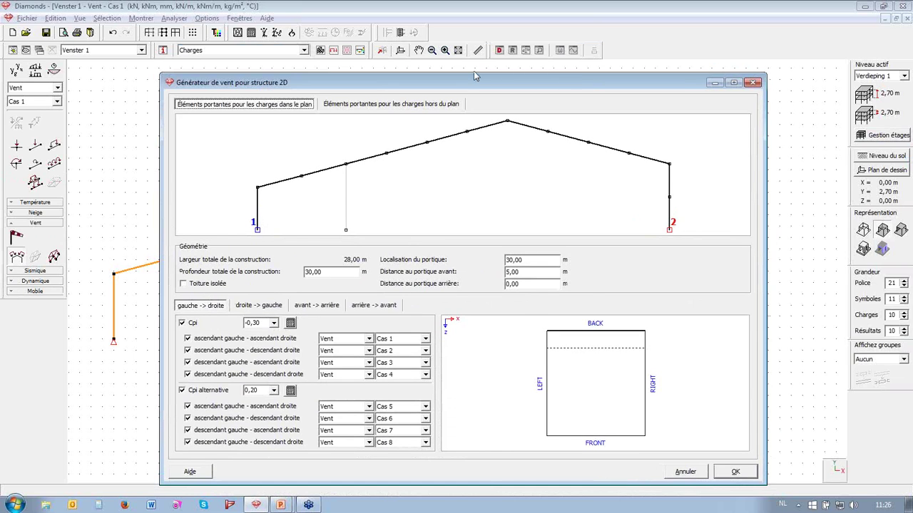
left_click_drag(473, 72, 474, 50)
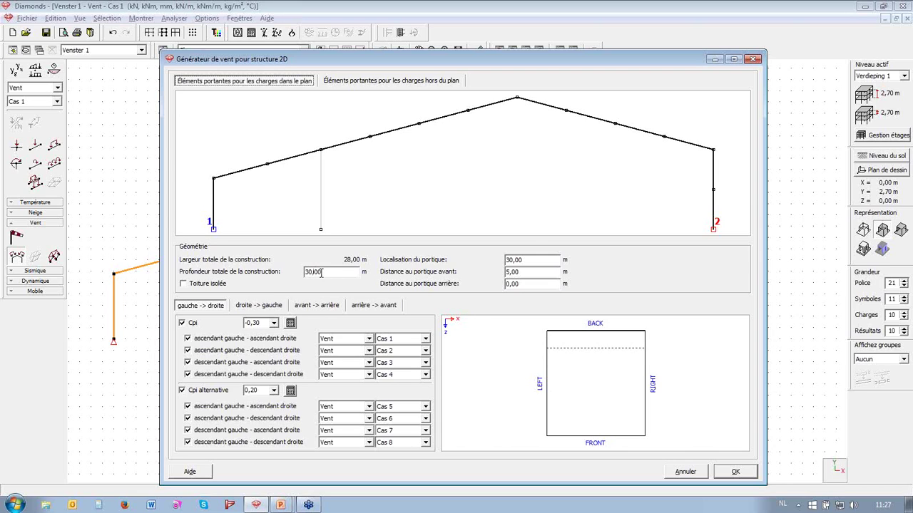
Set the portal location to 15 m and the rear portal distance to 5 m, review the wind directions, and generate the wind loads
double_click(538, 260)
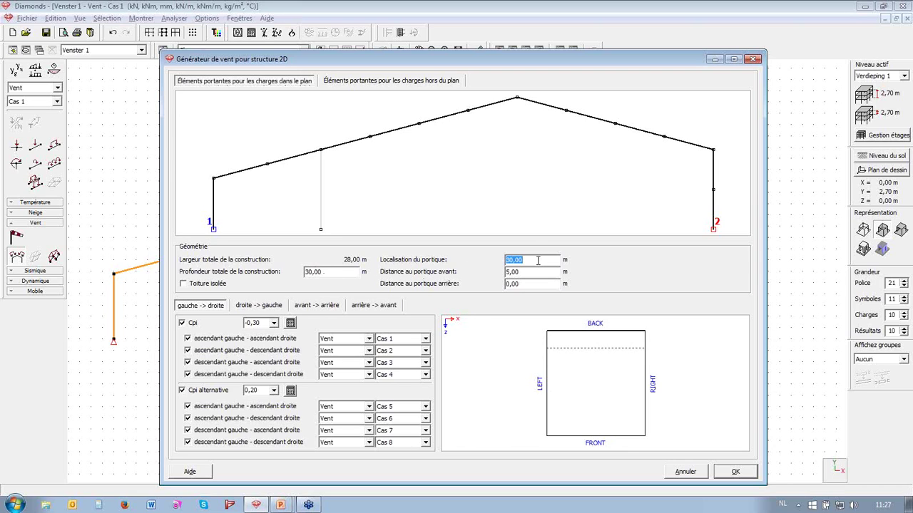
type("15")
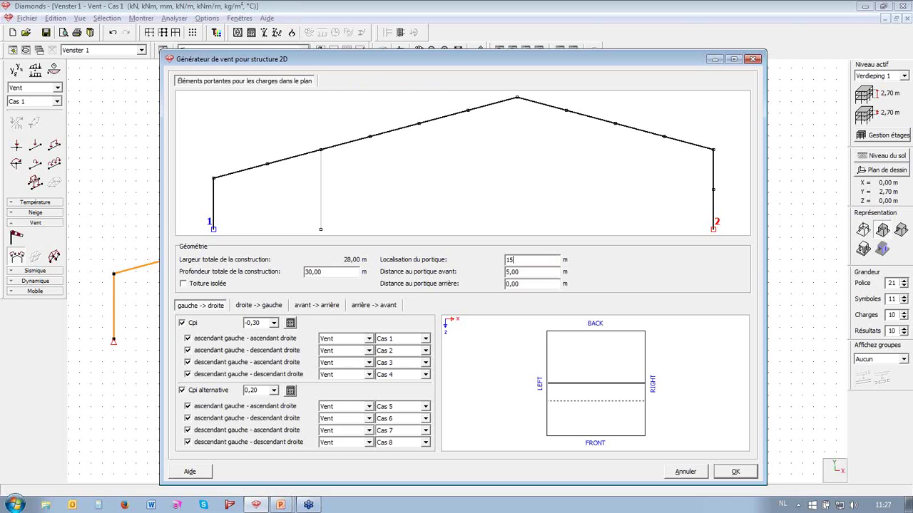
double_click(531, 284)
type("5.")
left_click(253, 308)
left_click(321, 306)
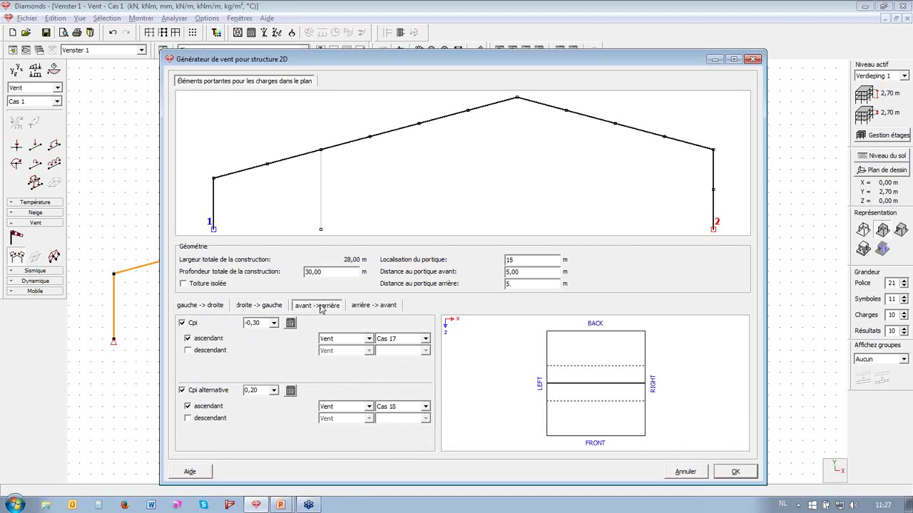
left_click(365, 311)
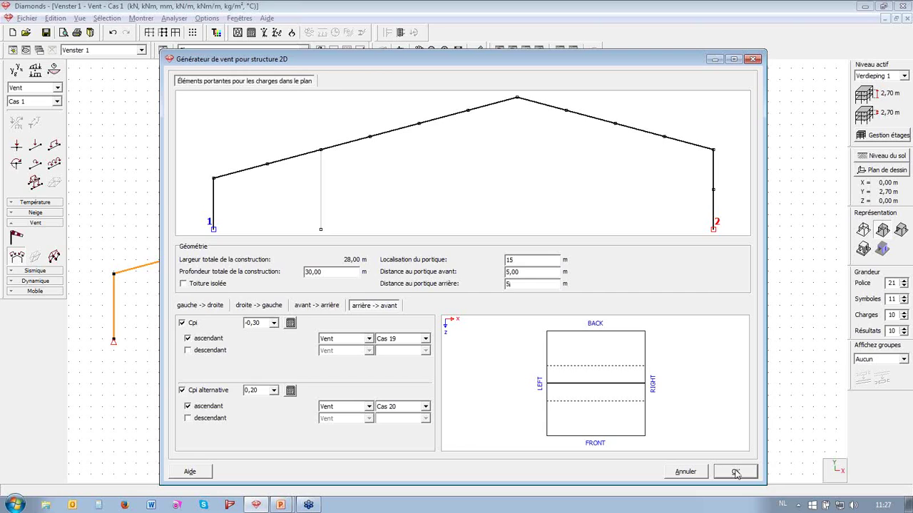
left_click(735, 474)
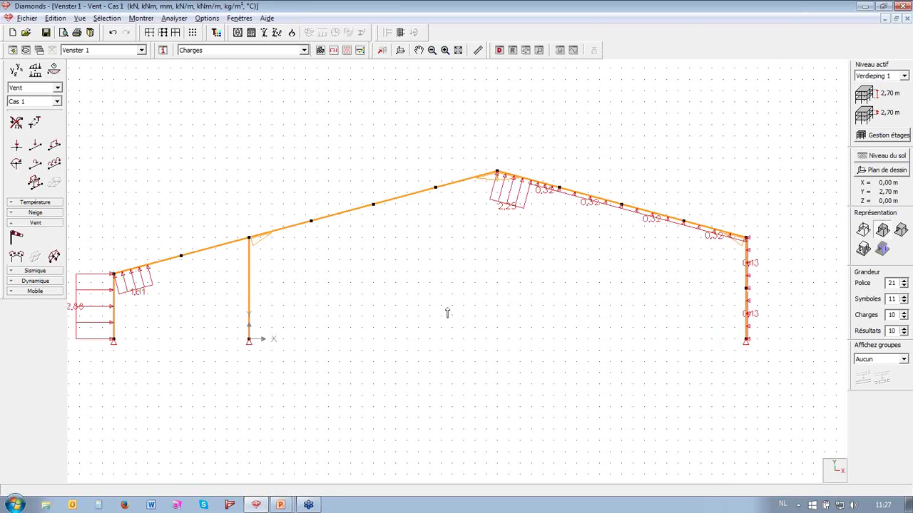
Review the generated wind loads case by case, from Cas 2 through Cas 20
left_click(51, 102)
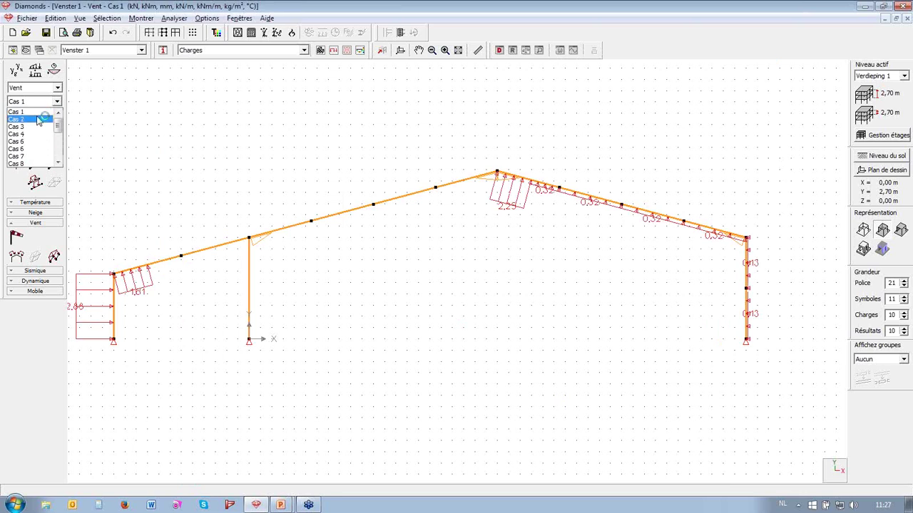
left_click(39, 119)
scroll(43, 118, "down", 14)
scroll(43, 118, "down", 4)
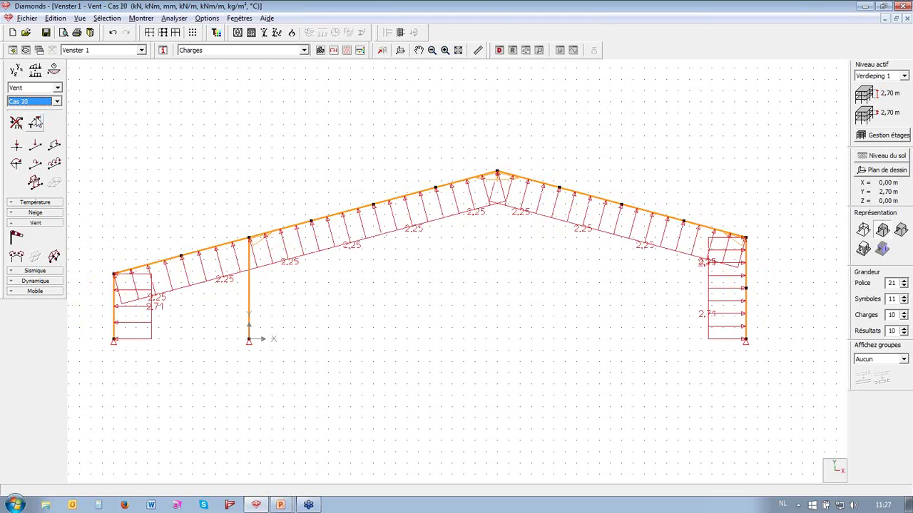
Activate the neige (H <= 1000 m) load group and set the snow standard EN 1991-1-3 to use no national annex (--)
left_click(58, 87)
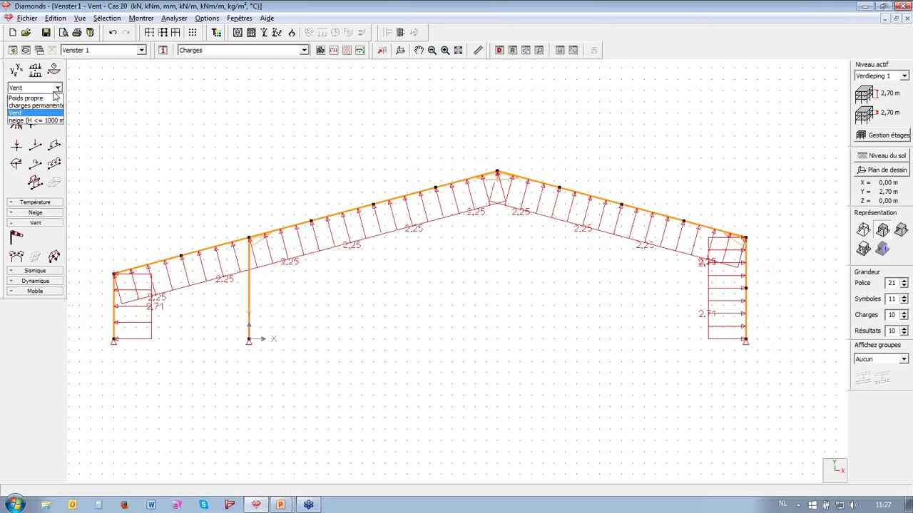
left_click(46, 124)
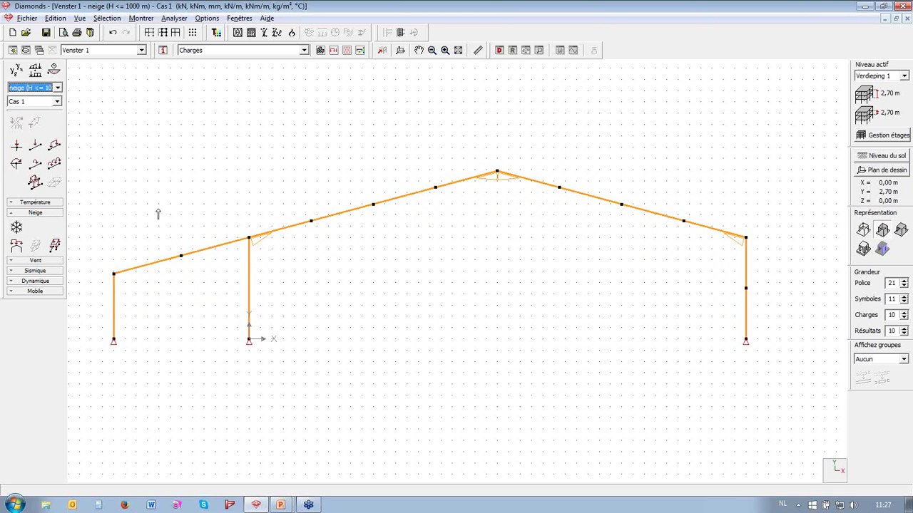
left_click(17, 228)
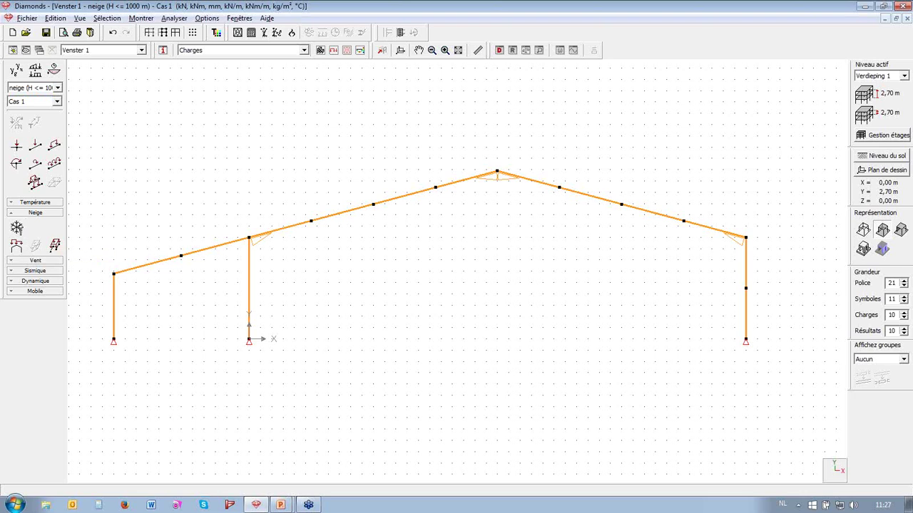
left_click(17, 227)
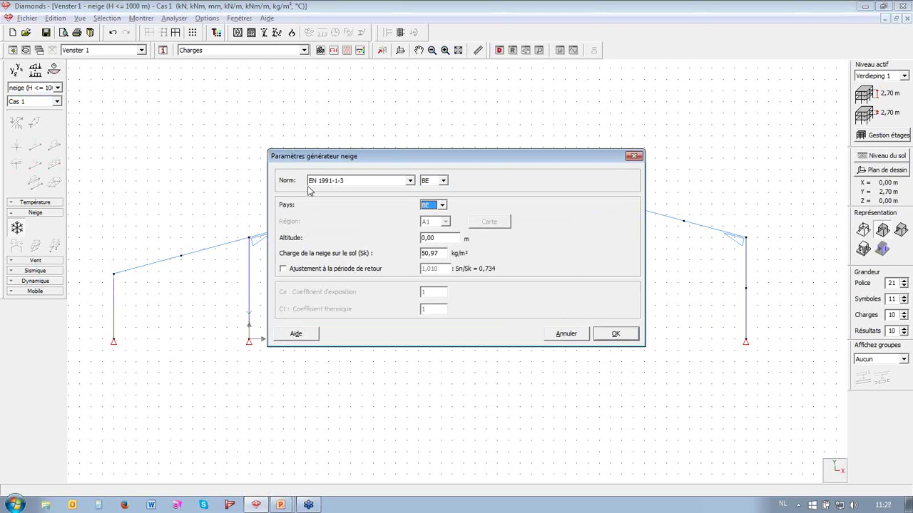
left_click(442, 180)
left_click(441, 191)
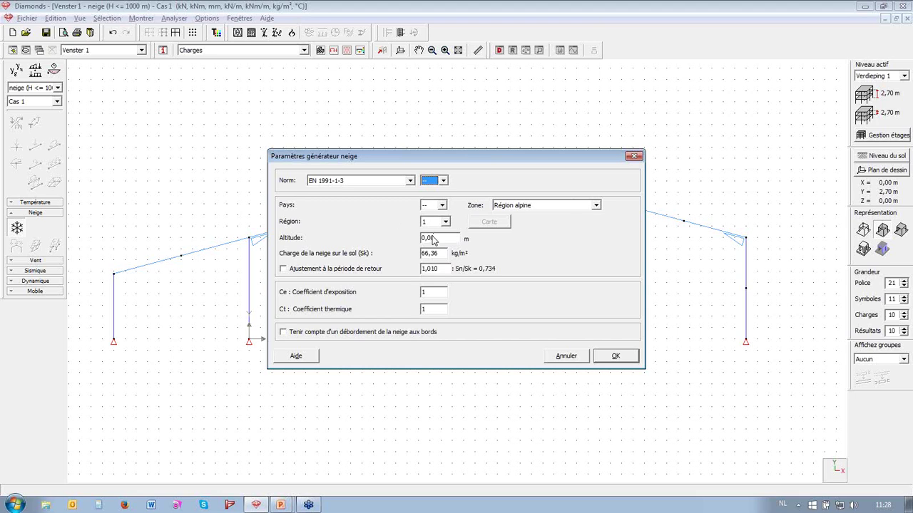
Set the snow generator's climate zone to Centre Ouest and its region to 3
left_click(574, 208)
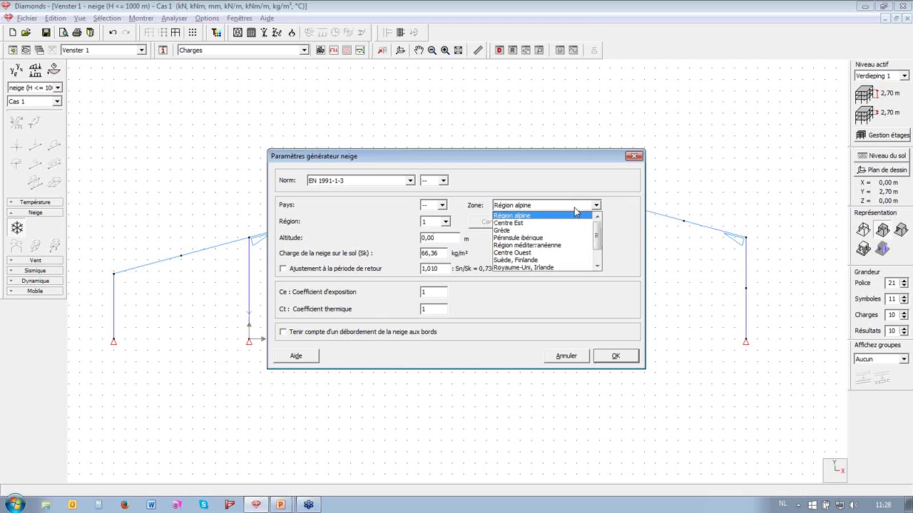
left_click(570, 253)
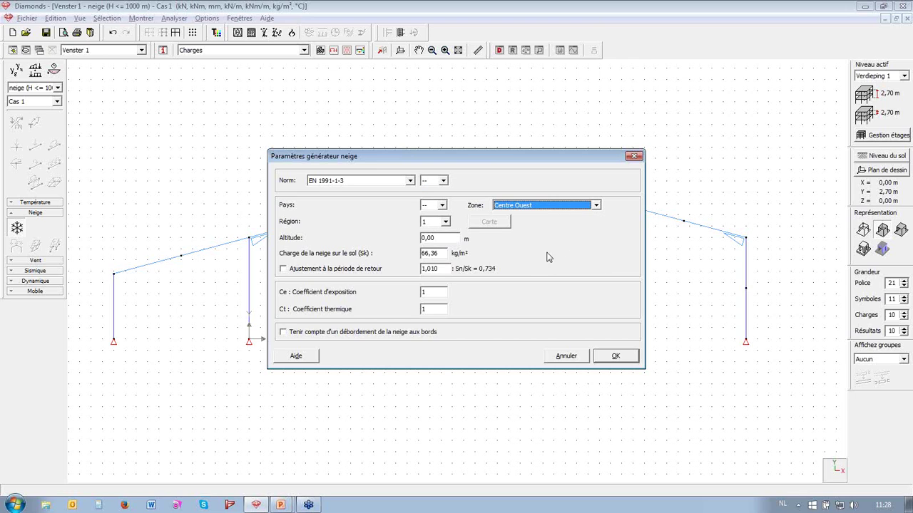
left_click(444, 223)
left_click(439, 248)
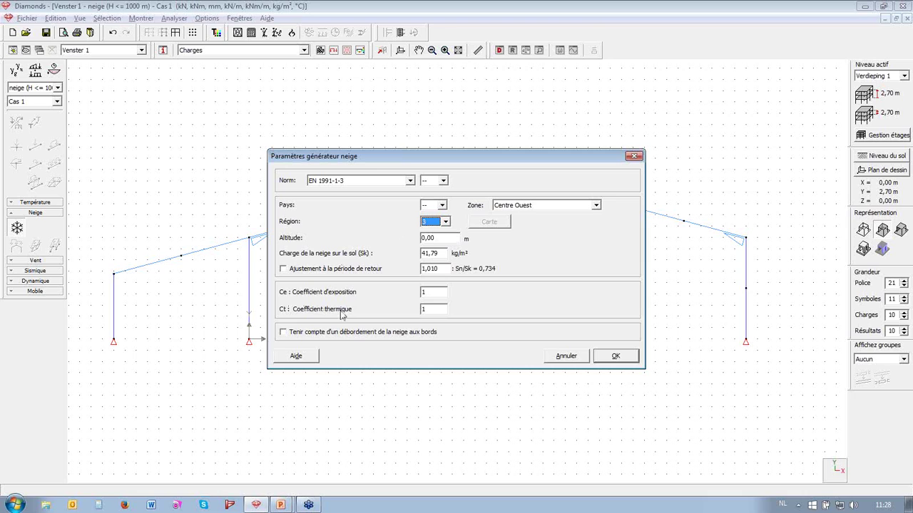
Accept the snow parameters, generate snow loads on the whole frame with a 5 m tributary width, and review the generated cases
left_click(626, 356)
left_click_drag(97, 134, 768, 395)
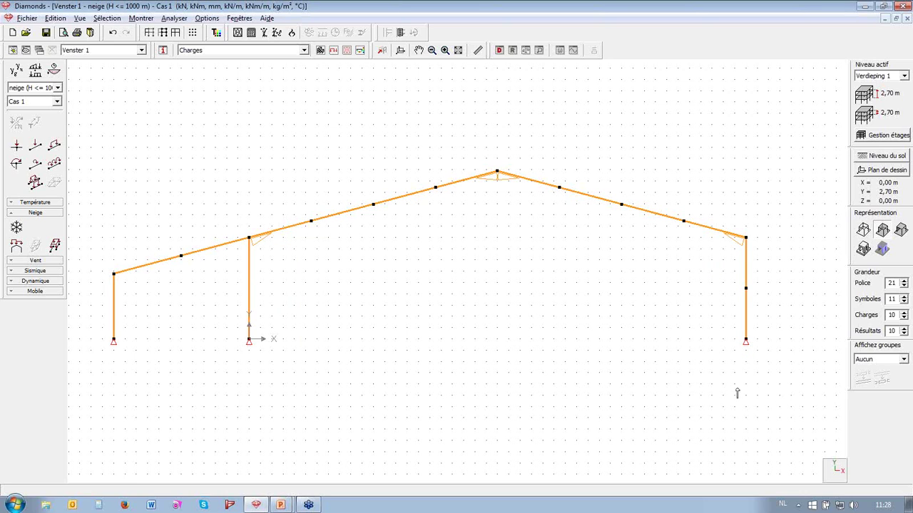
left_click(20, 254)
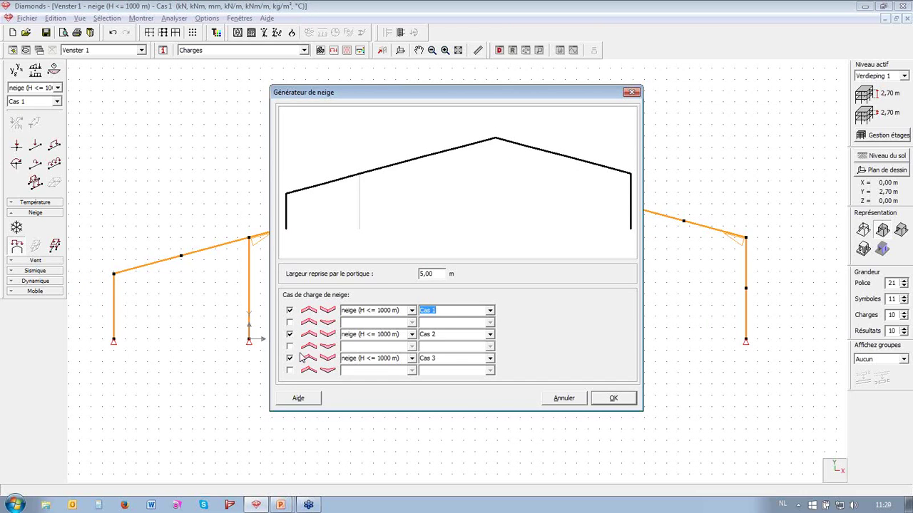
left_click_drag(436, 275, 401, 275)
type("5")
left_click(611, 401)
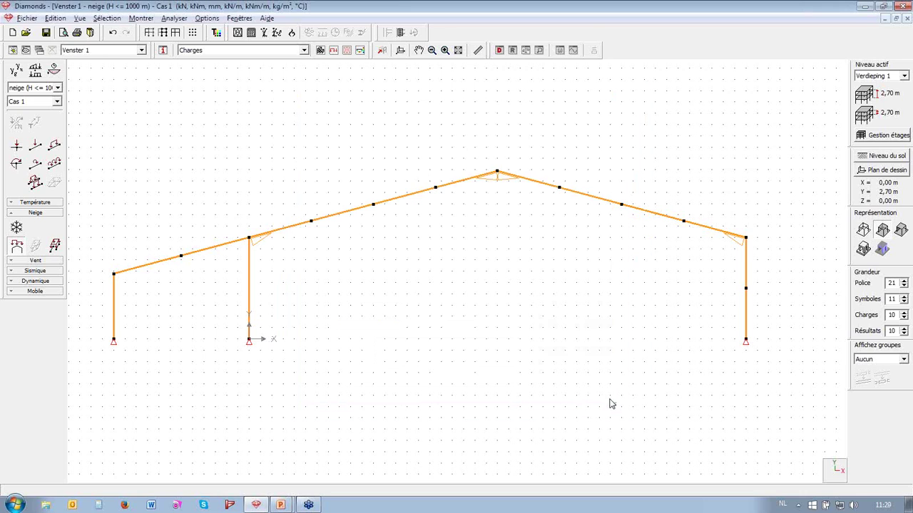
left_click(56, 102)
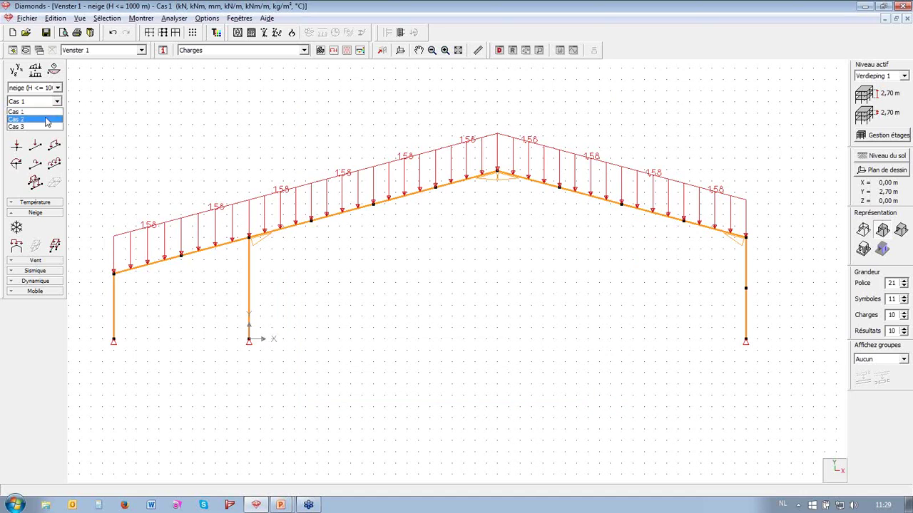
left_click(47, 118)
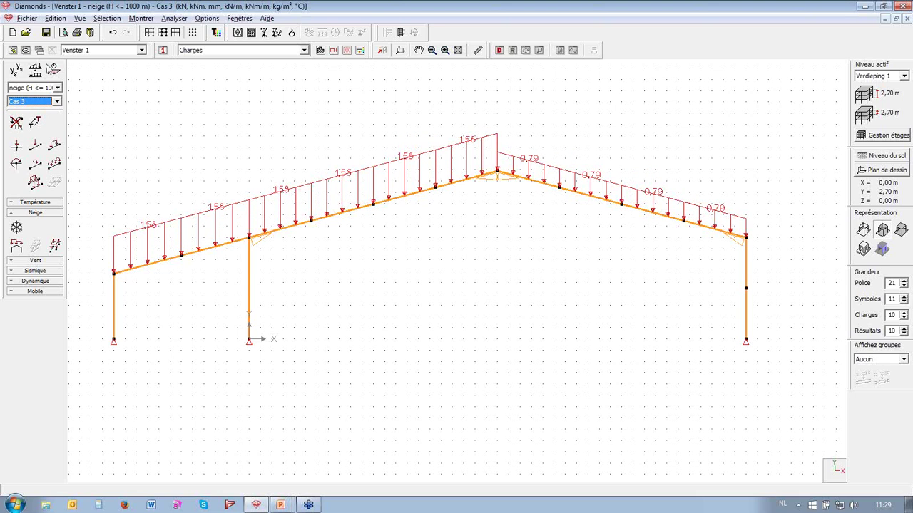
left_click(36, 70)
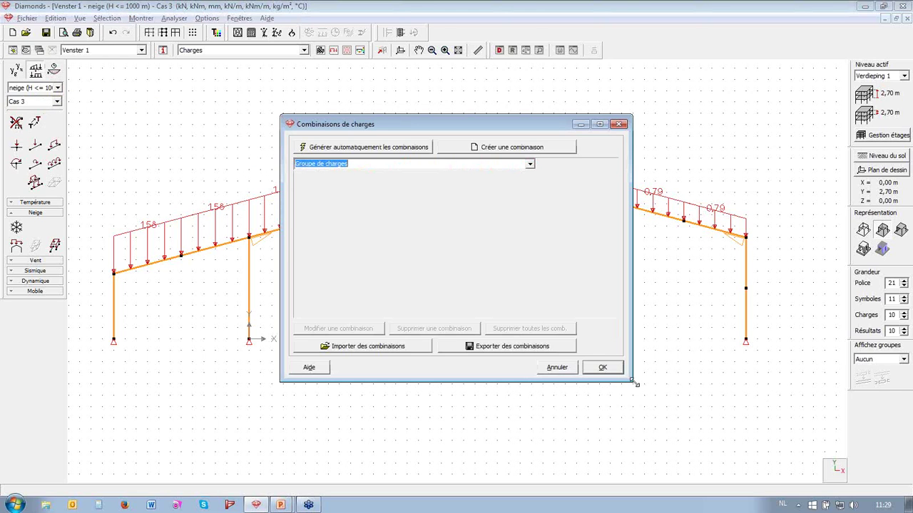
left_click_drag(635, 382, 804, 437)
left_click_drag(490, 126, 406, 97)
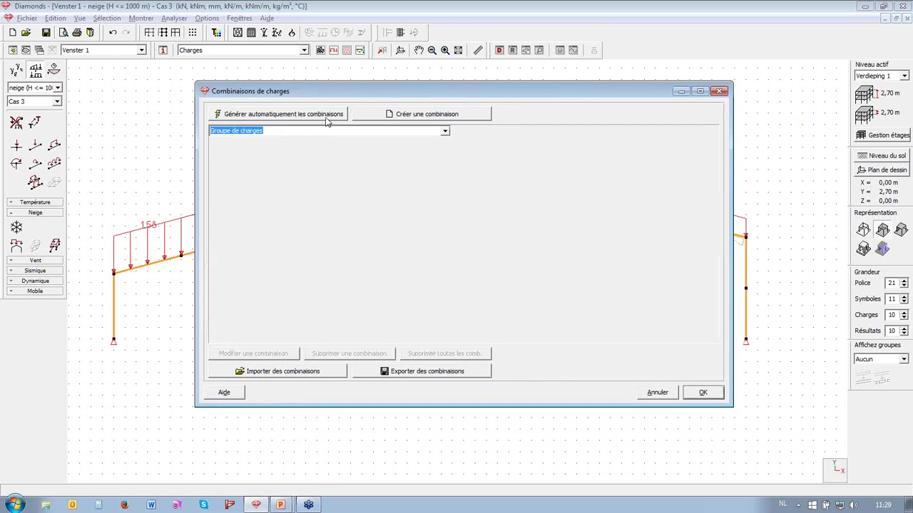
left_click(314, 118)
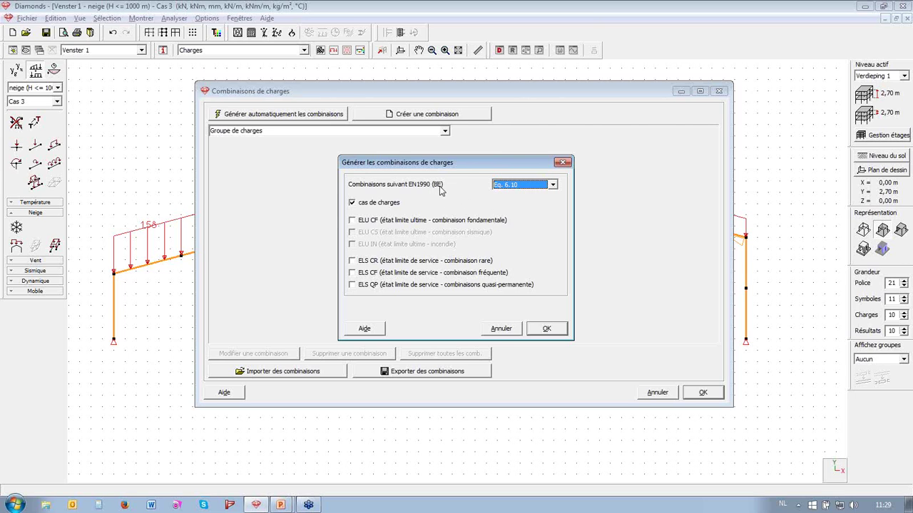
left_click(505, 331)
left_click(657, 393)
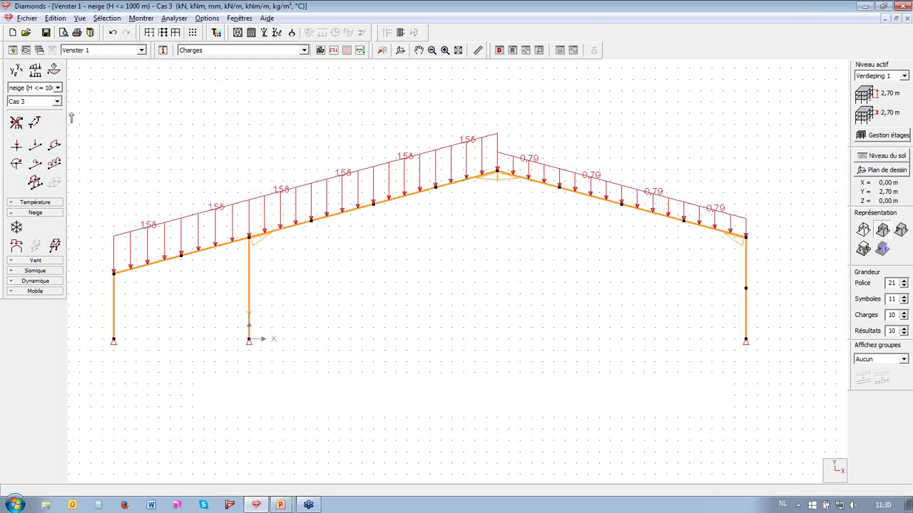
Set the EN 1990 load group coefficients to use no national annex (--)
left_click(17, 71)
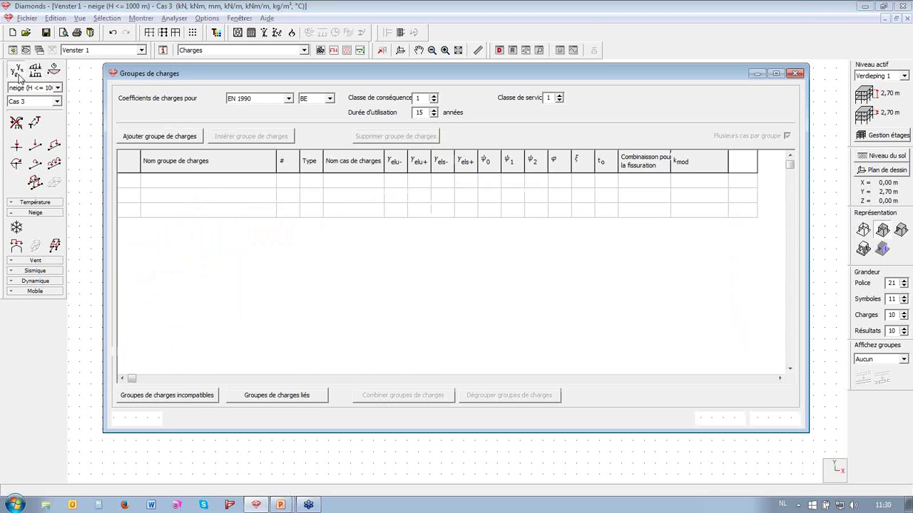
left_click(319, 102)
left_click(318, 109)
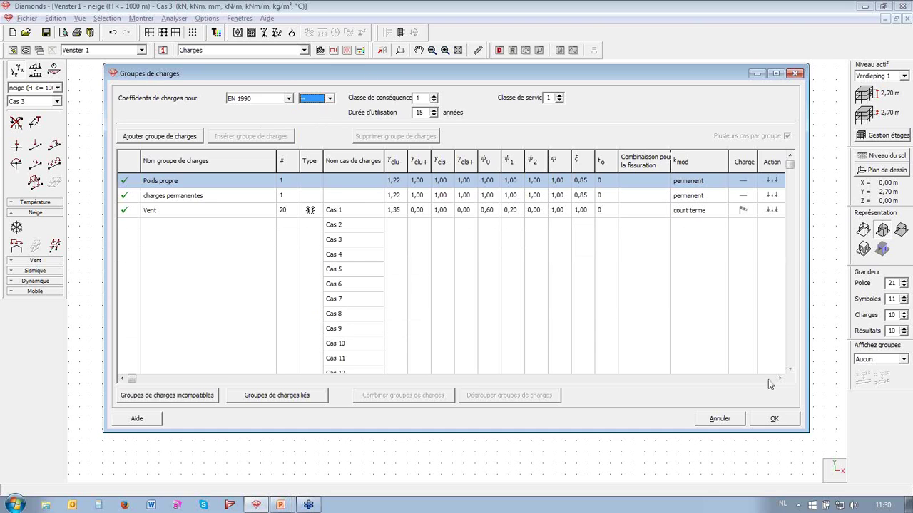
left_click(775, 421)
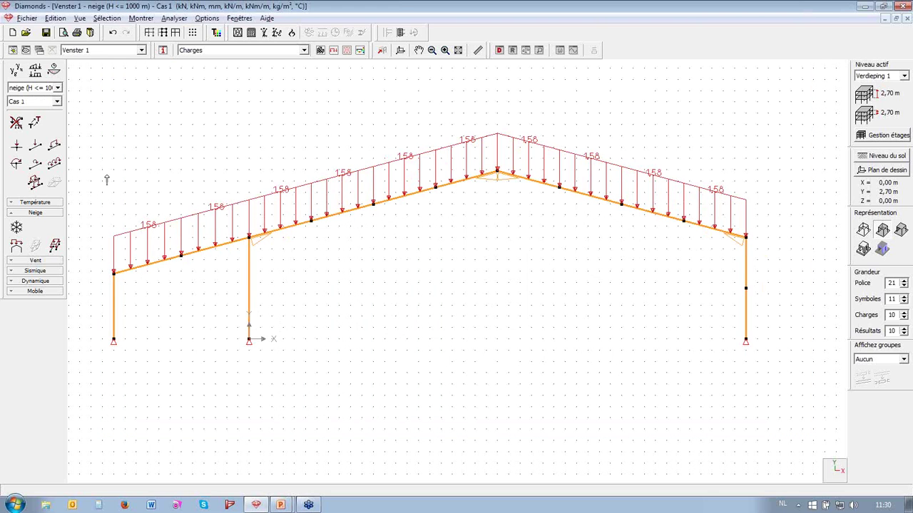
Generate the load combinations automatically with Eq. 6.10 for load cases, ELU CF and ELS CR
left_click(36, 69)
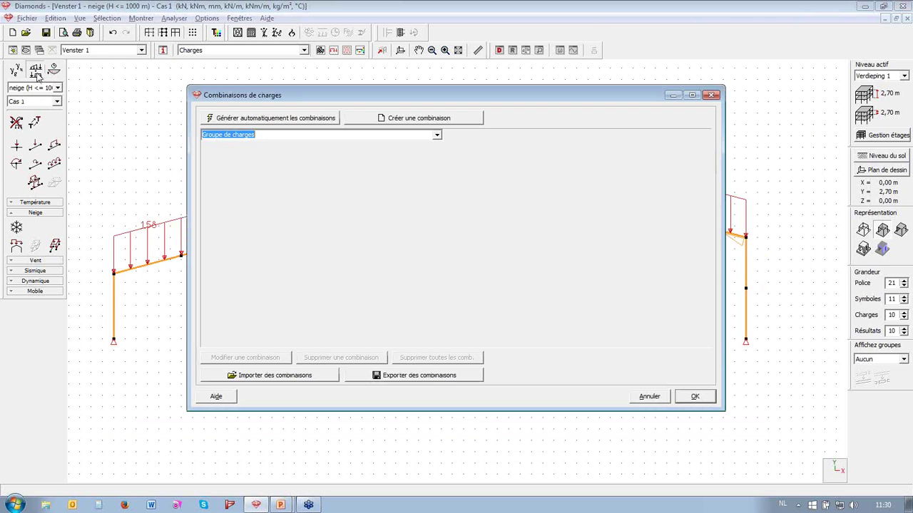
left_click(289, 119)
left_click(351, 222)
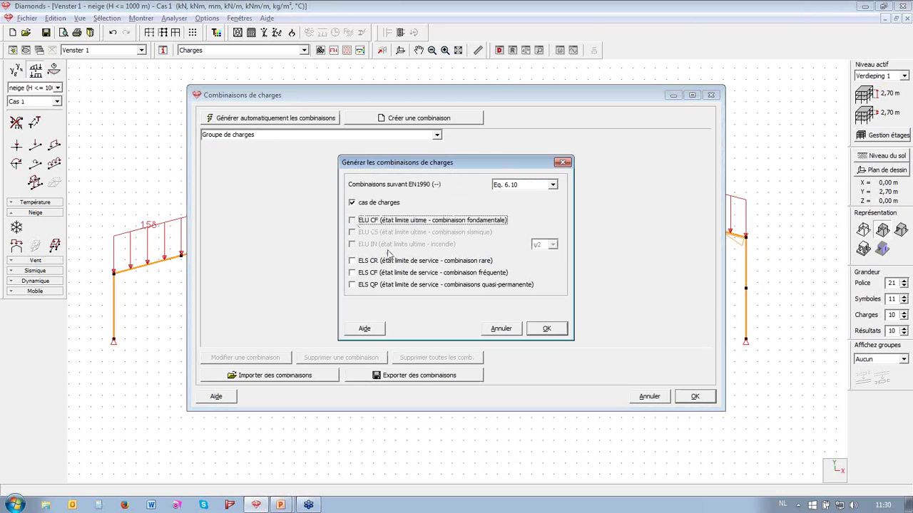
left_click(367, 263)
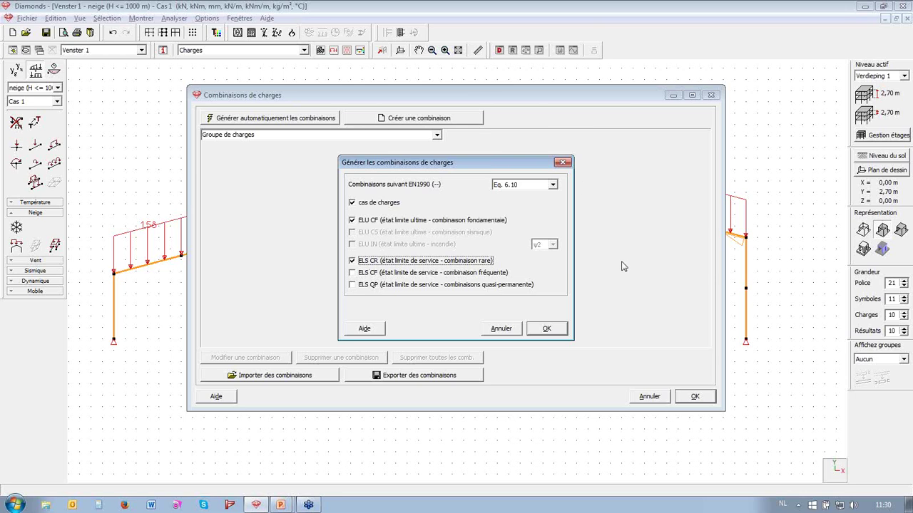
left_click(547, 328)
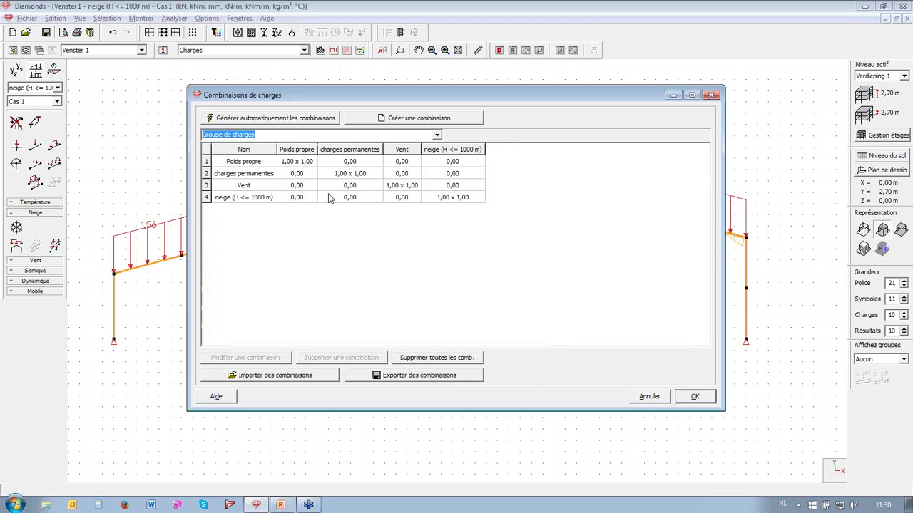
Review the generated ELU CF and ELS CR combinations, and accept the combination set
left_click(437, 135)
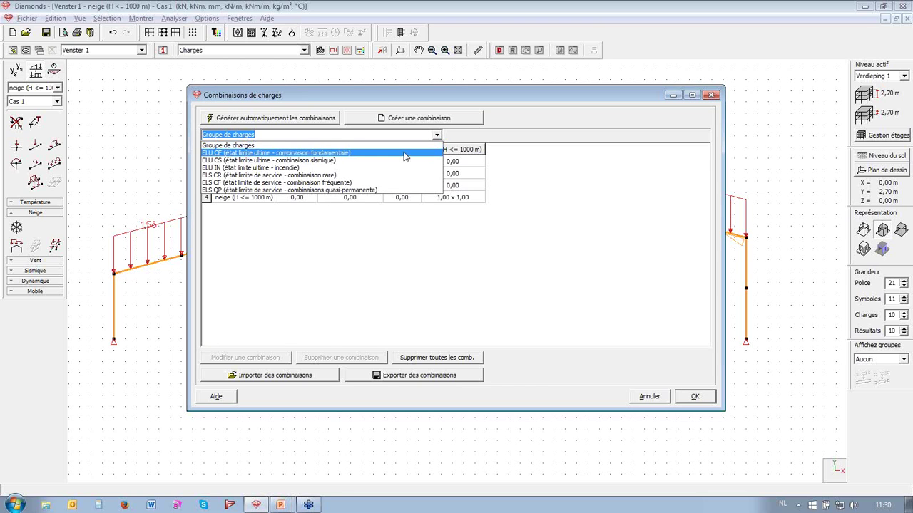
left_click(404, 156)
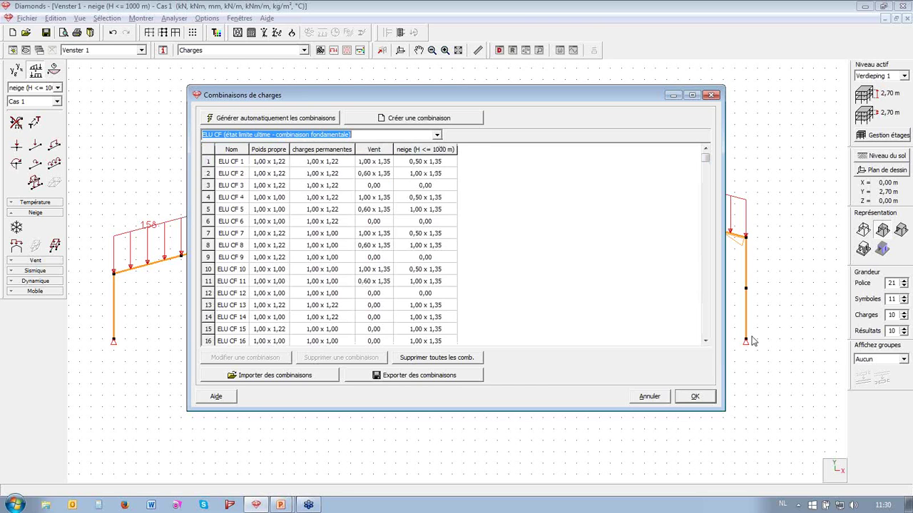
left_click(707, 343)
left_click(707, 343)
left_click(707, 342)
left_click(707, 343)
left_click(707, 343)
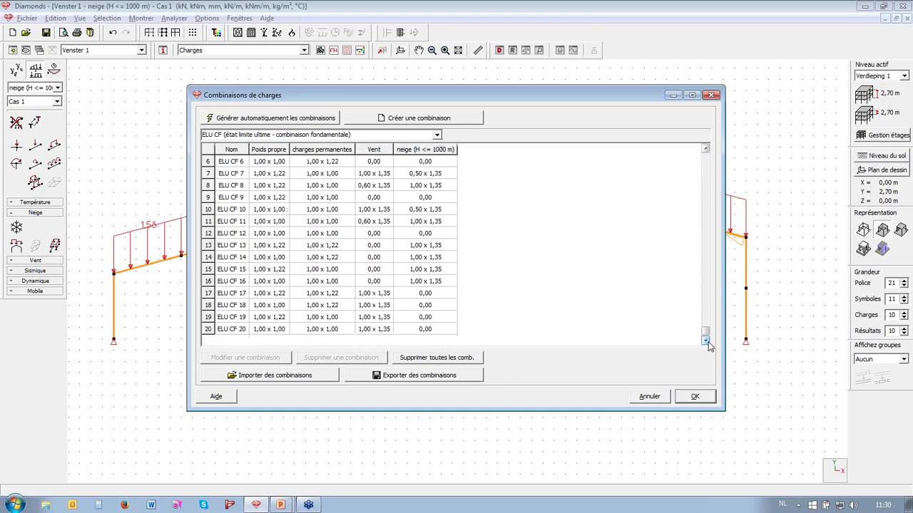
left_click(436, 135)
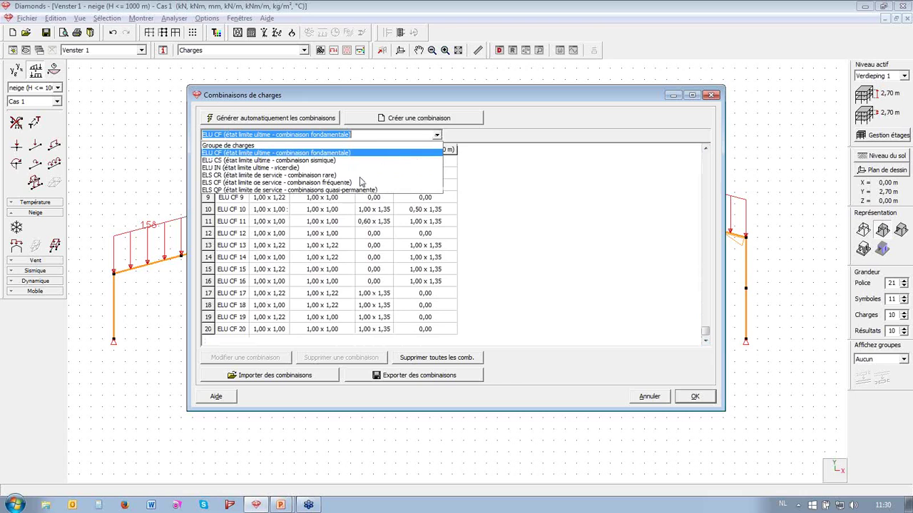
left_click(355, 175)
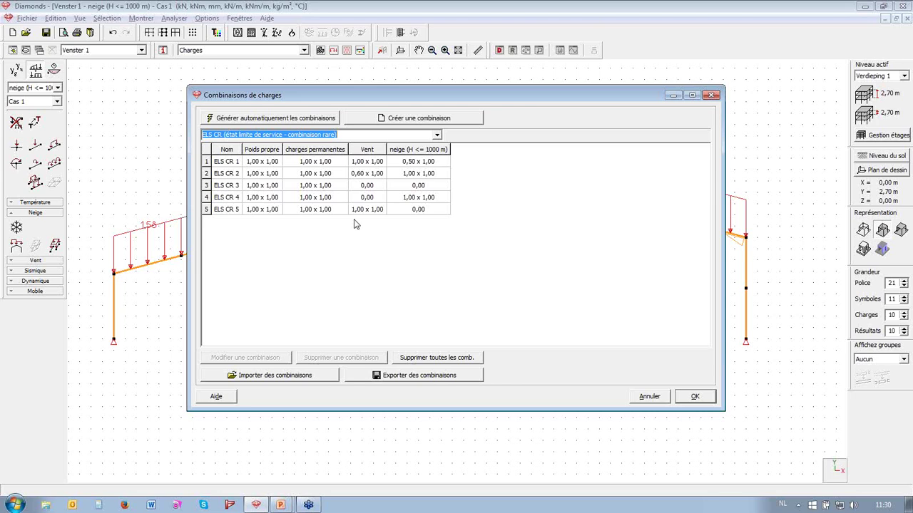
left_click(694, 396)
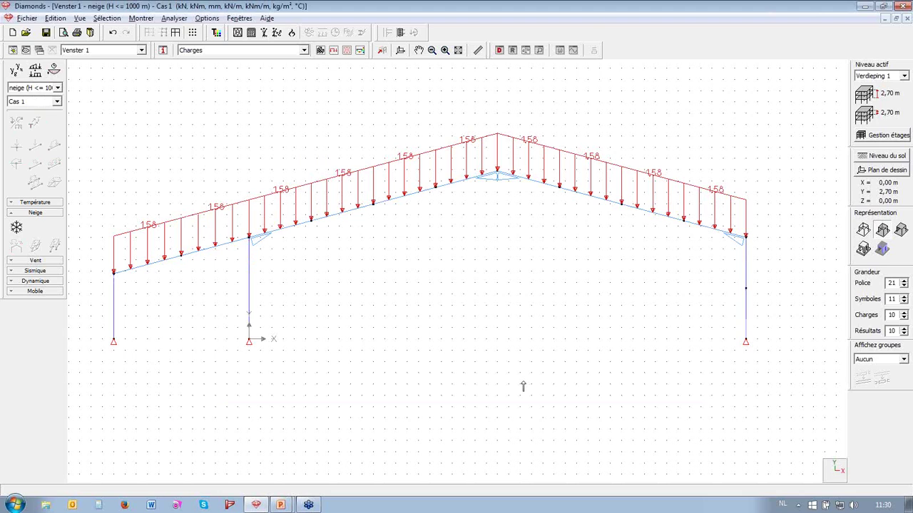
Generate the mesh with a 1,00 m maximum element size and 8 divisions for isolated bars, and display it
left_click(238, 36)
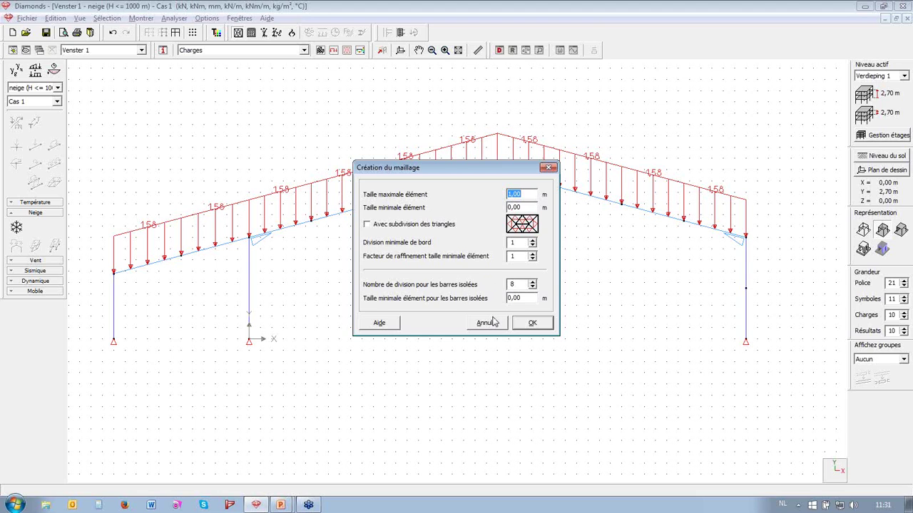
left_click(532, 323)
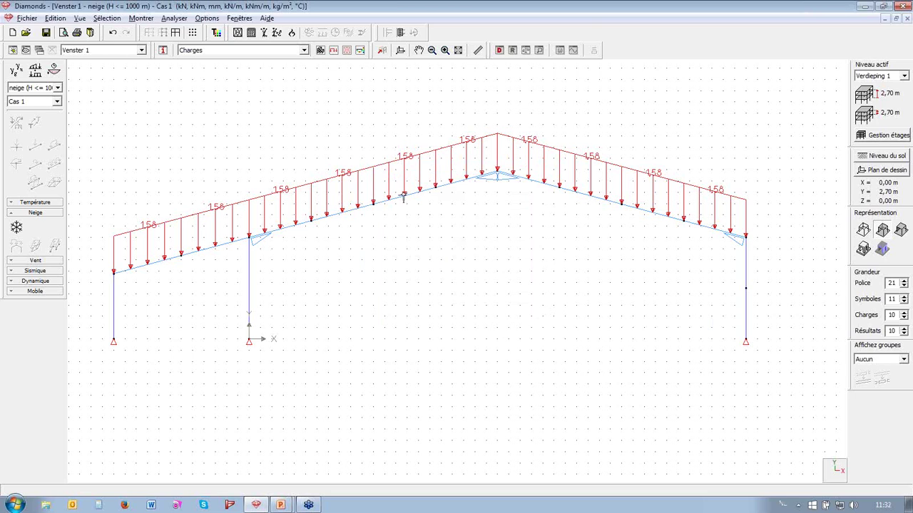
left_click(345, 54)
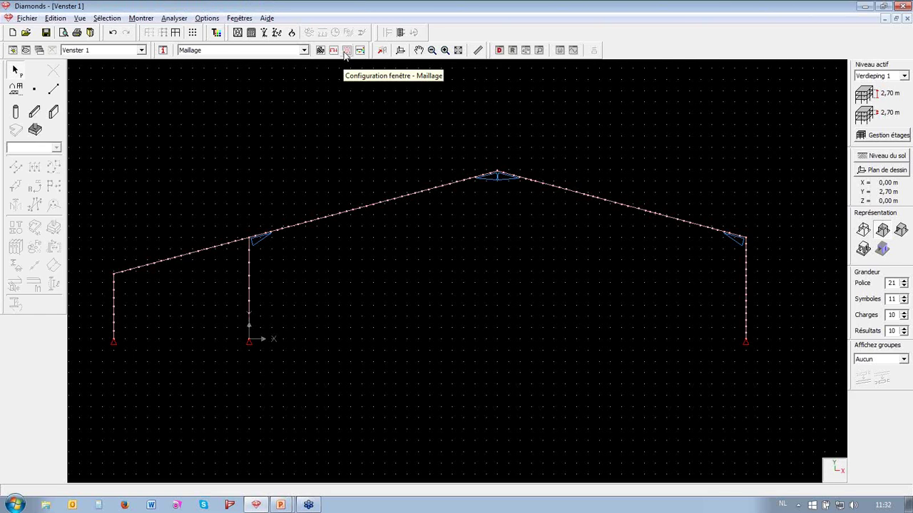
Run a first-order structural analysis with a maximum of 50 iterations for non-linearities
left_click(251, 33)
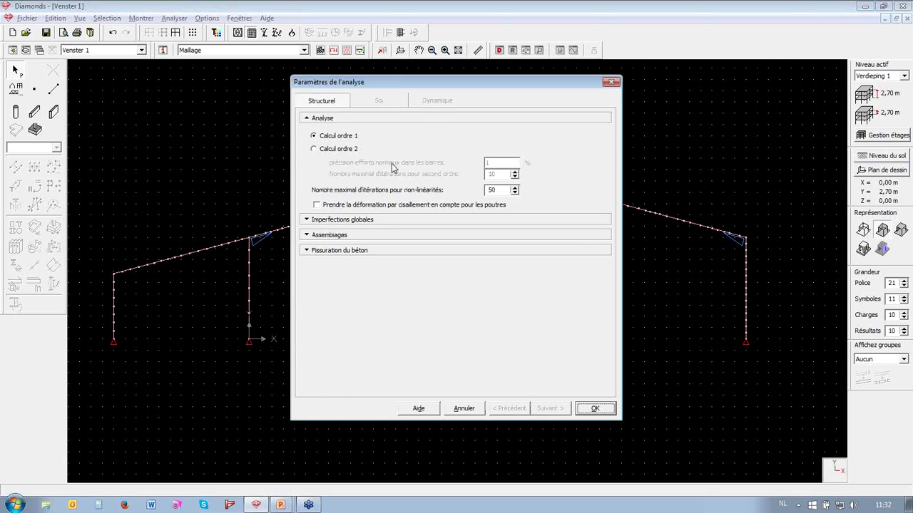
left_click(596, 409)
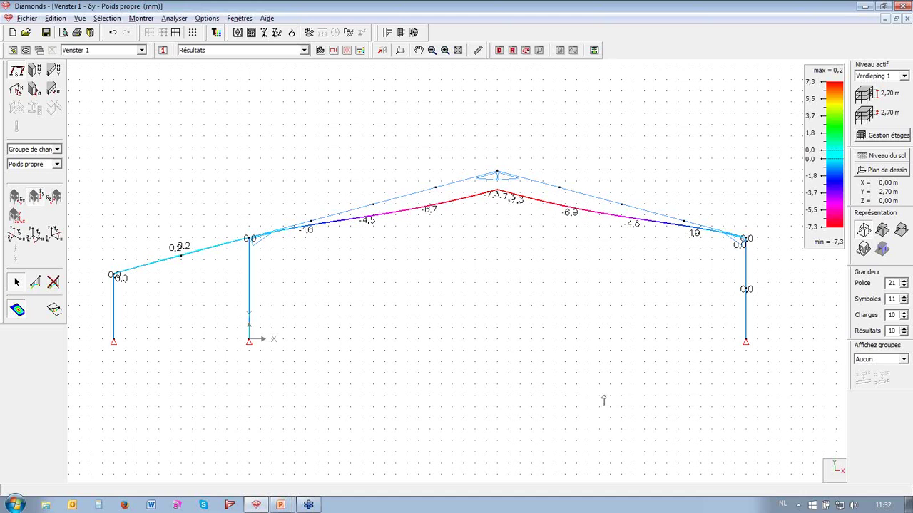
Examine the bar stresses, vertical support reactions and My bending moments for the Poids propre load group
left_click(33, 92)
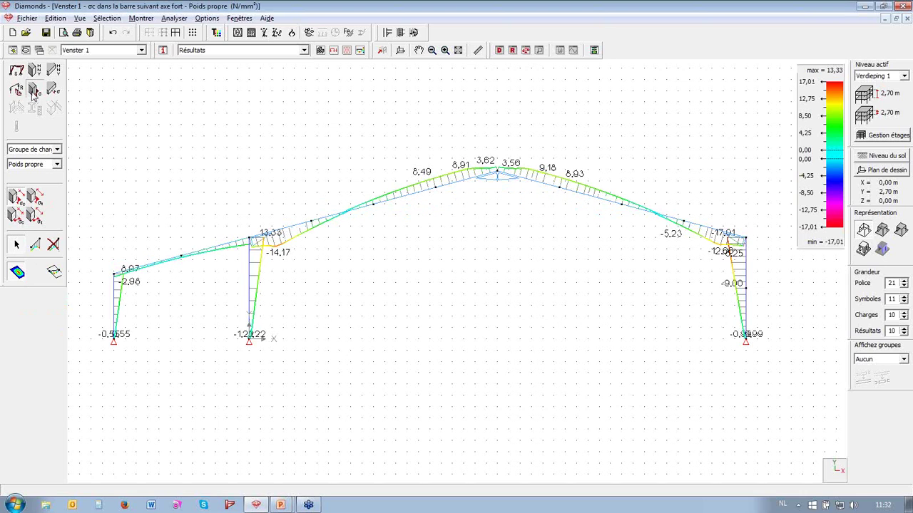
left_click(12, 97)
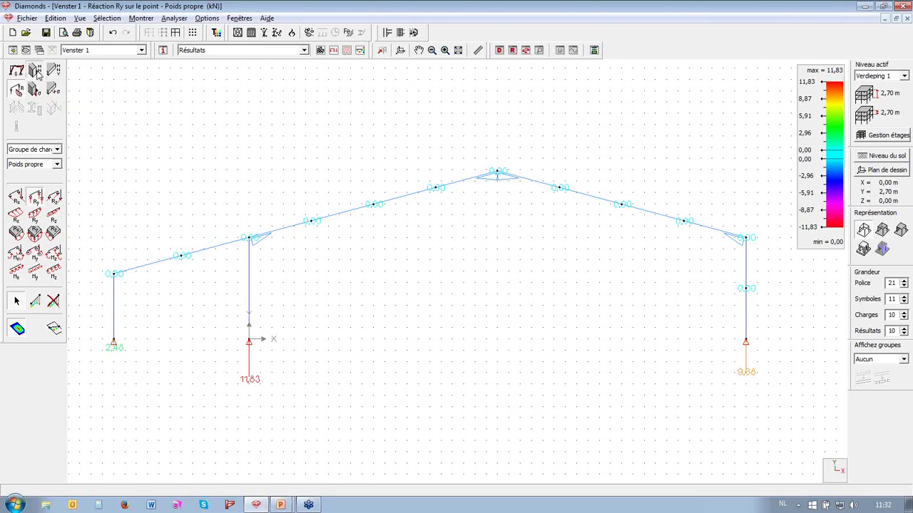
left_click(35, 74)
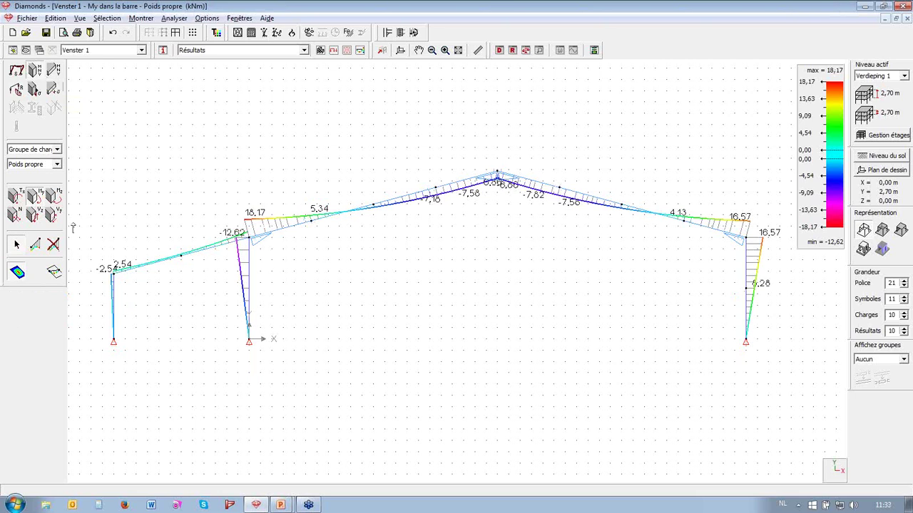
Show the My bending moments for the ELU CF envelopes
left_click(57, 164)
left_click(57, 149)
left_click(57, 150)
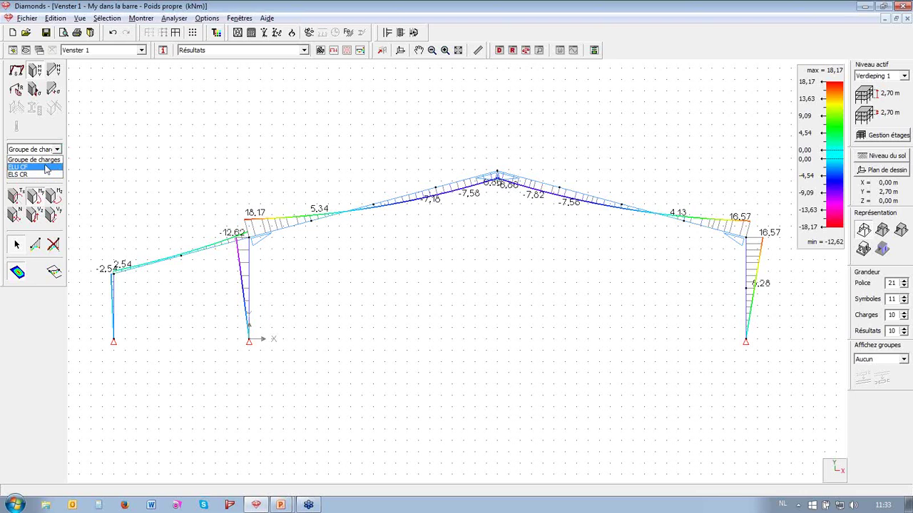
left_click(45, 168)
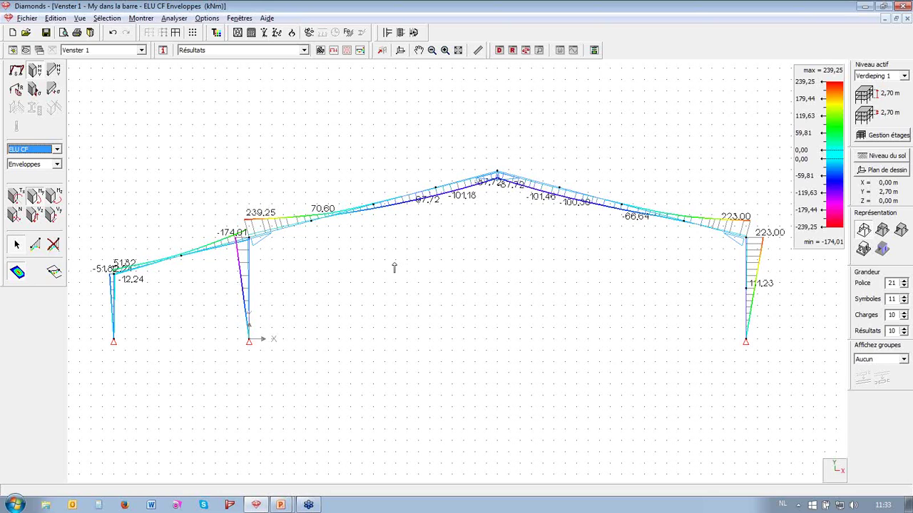
Select the rafter bars on both sides of the intermediate column head and open their detailed ELU CF envelope results
left_click(212, 246)
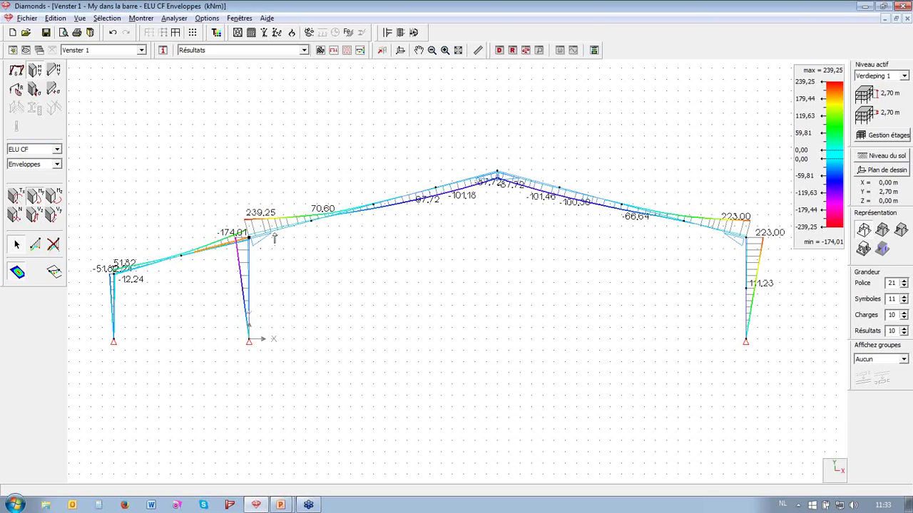
left_click(343, 215)
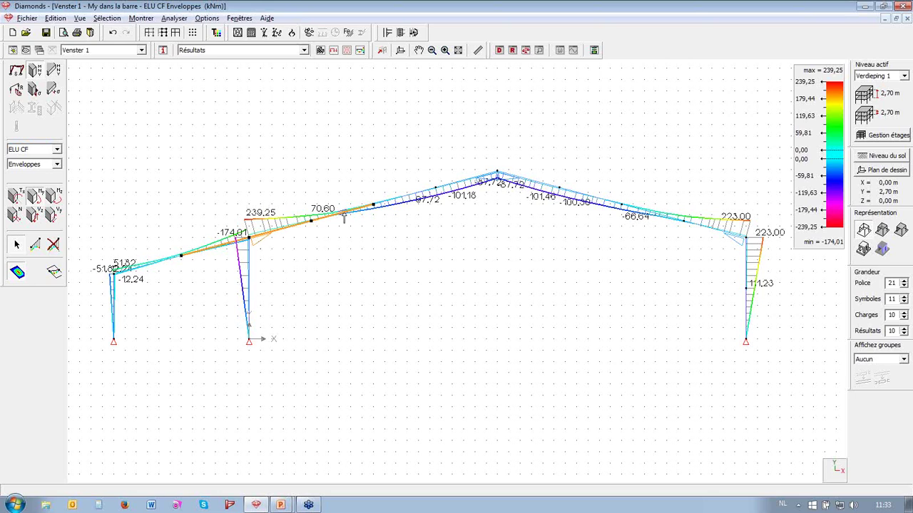
left_click(594, 51)
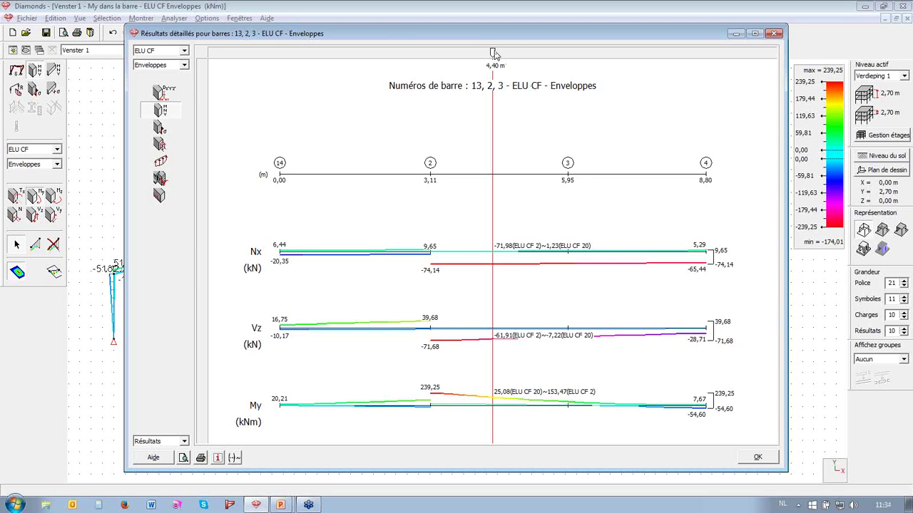
Read the Nx, Vz and My envelope values at 2.42 m and 5.2 m along the selected bars, and close the detailed results
left_click_drag(494, 54, 397, 54)
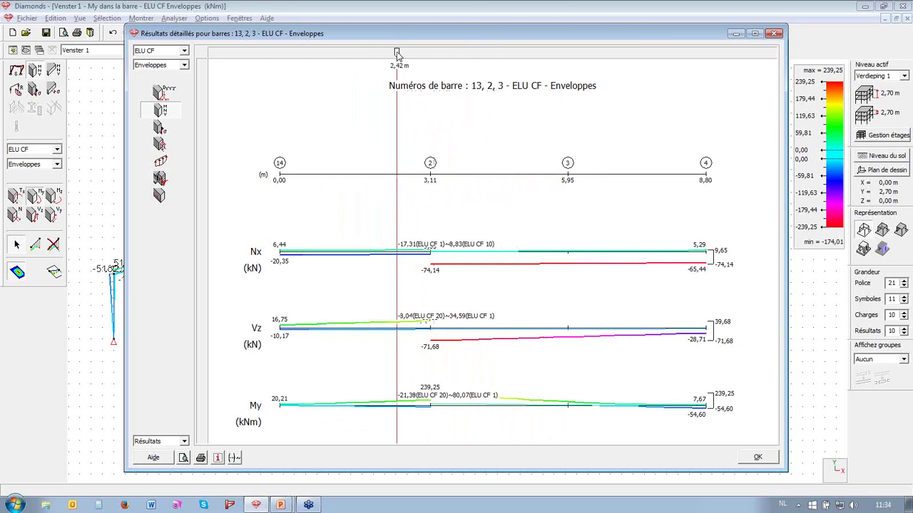
left_click(399, 66)
type("5.2")
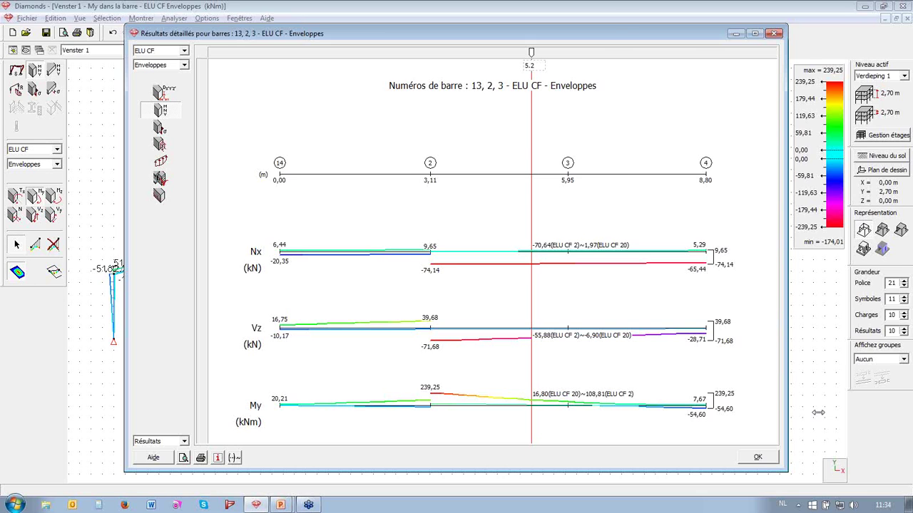
left_click(758, 460)
left_click(512, 406)
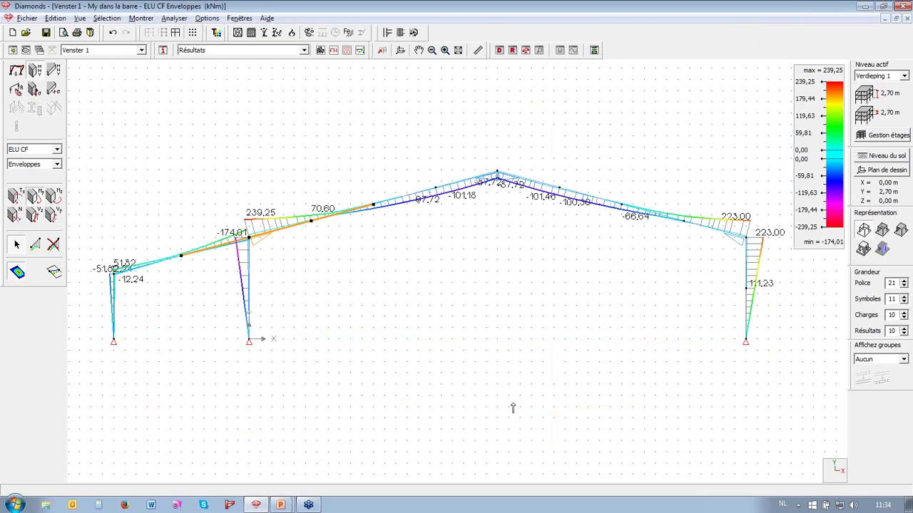
Show the ELU CF bar stresses and open the detailed section stress results of bar 3 for combination ELU CF 1
left_click(34, 90)
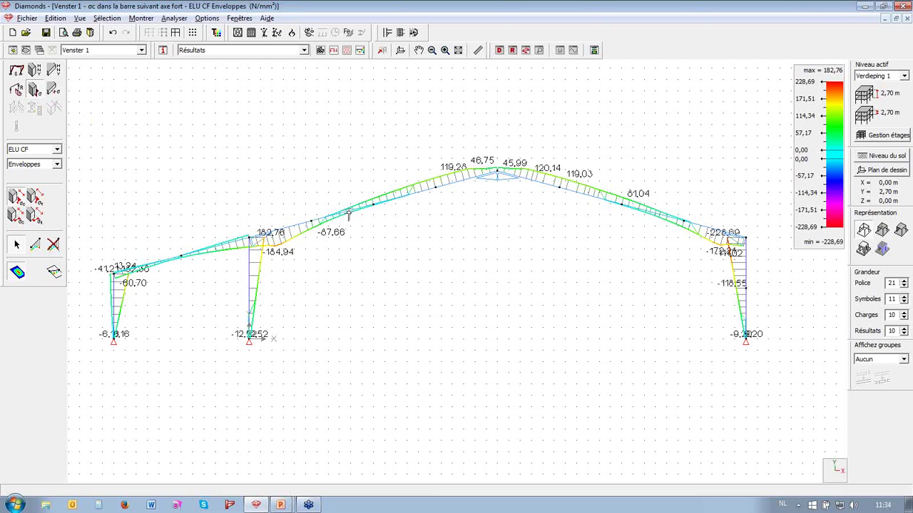
double_click(349, 214)
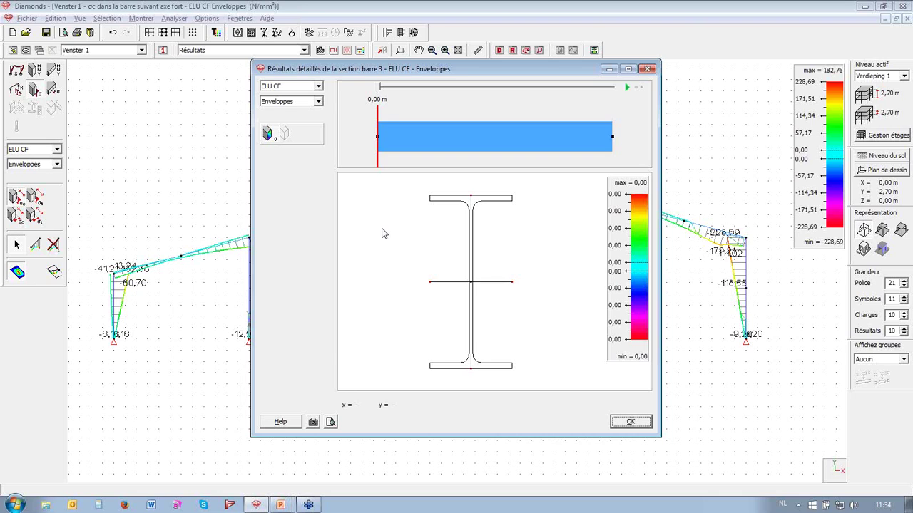
left_click(318, 101)
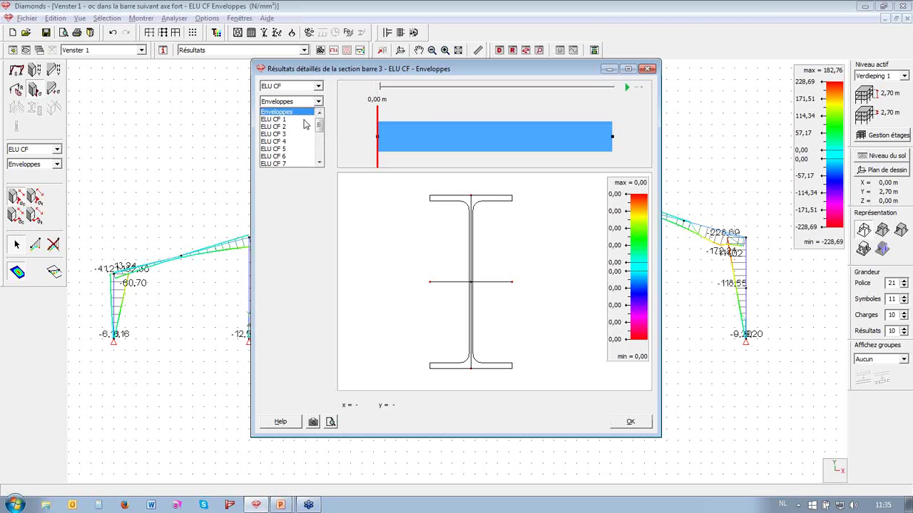
left_click(302, 120)
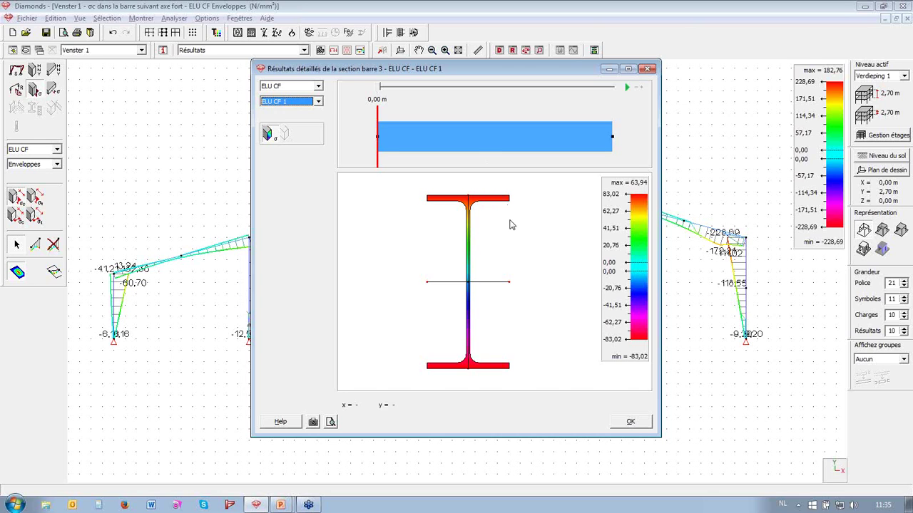
Examine the stress values across the section's upper flange at the start of bar 3
mouse_move(467, 202)
scroll(476, 193, "up", 1)
scroll(434, 185, "up", 1)
scroll(417, 180, "up", 1)
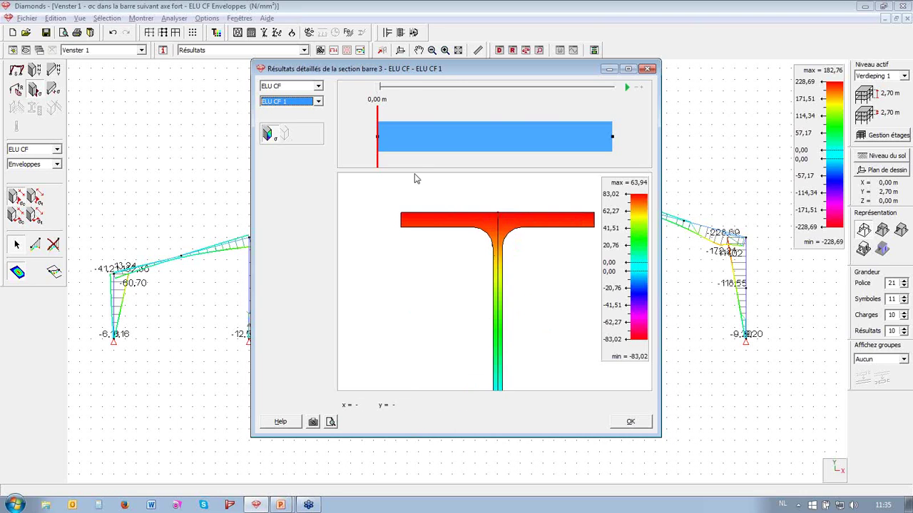
scroll(485, 224, "up", 1)
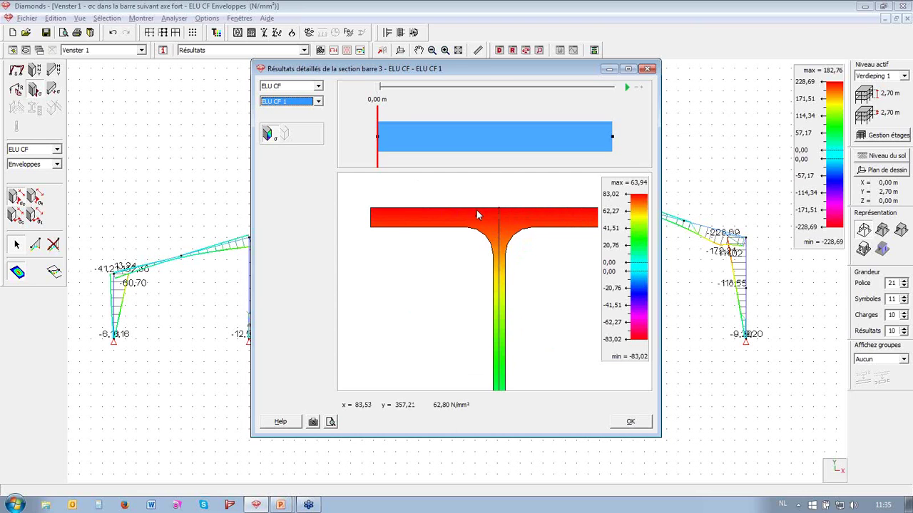
scroll(442, 215, "down", 4)
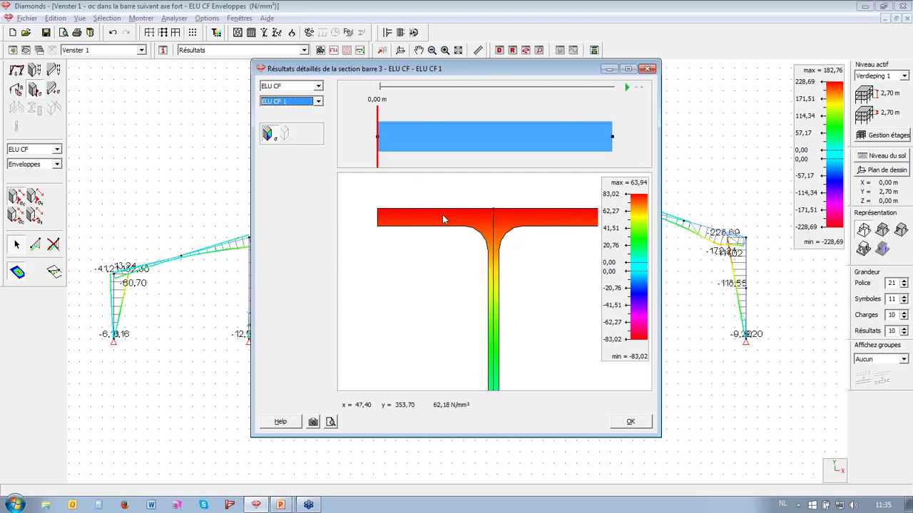
scroll(533, 214, "up", 3)
scroll(570, 220, "up", 2)
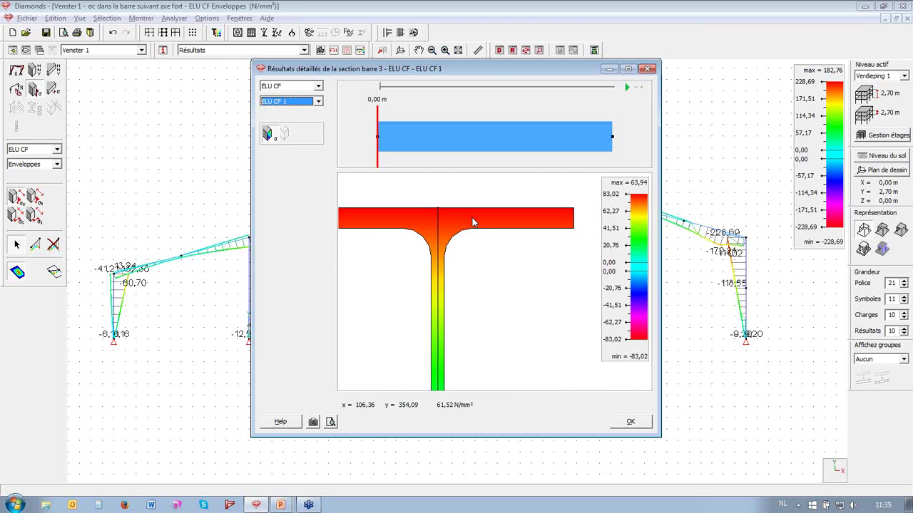
Check the section stress distribution at 1.05 m and 1.94 m along bar 3, and close the detailed results
left_click(379, 88)
left_click_drag(379, 87, 465, 88)
scroll(539, 242, "down", 5)
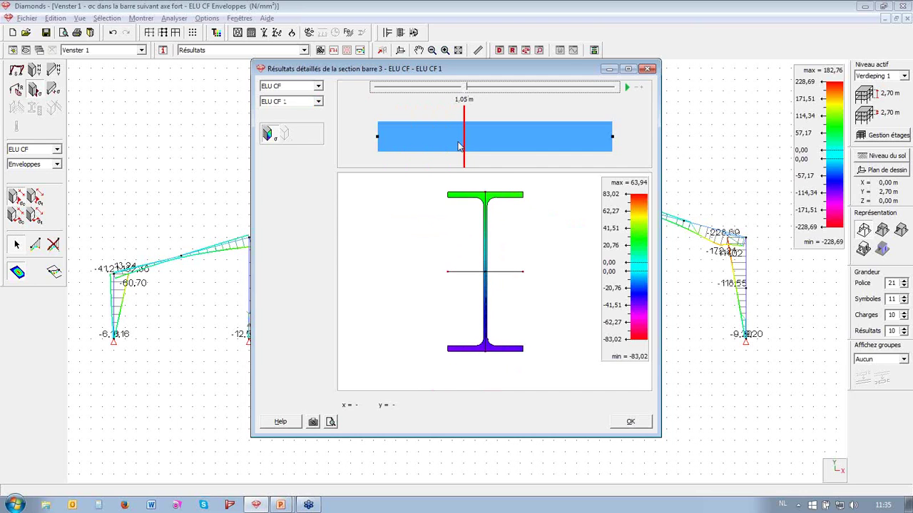
mouse_move(466, 88)
left_mouse_down()
mouse_move(602, 89)
mouse_move(412, 88)
mouse_move(567, 89)
mouse_move(539, 93)
left_mouse_up()
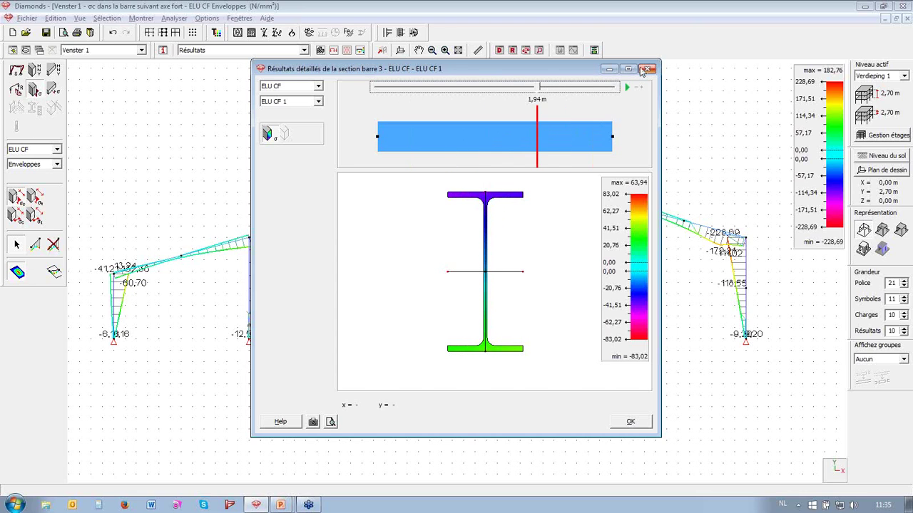
left_click(649, 69)
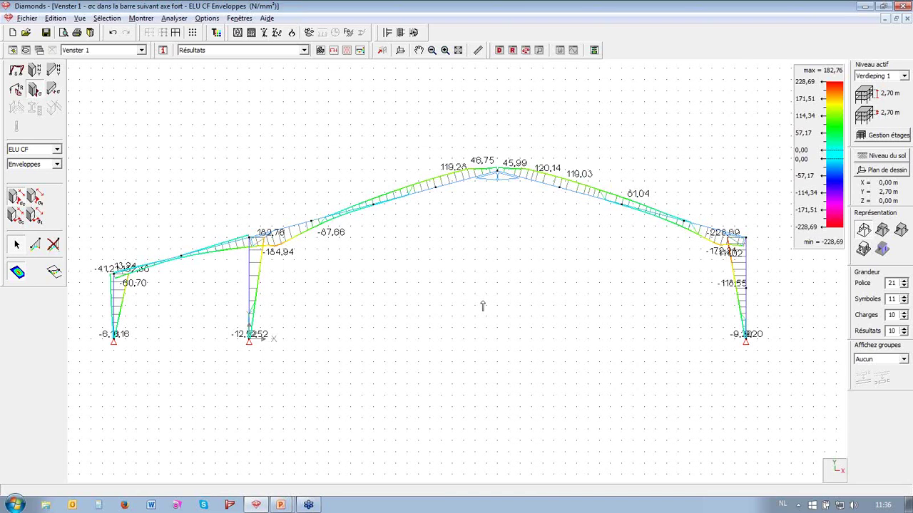
Switch to the PowerPoint presentation to review the Diamonds Workflow slide, and return to Diamonds
key("alt+Tab")
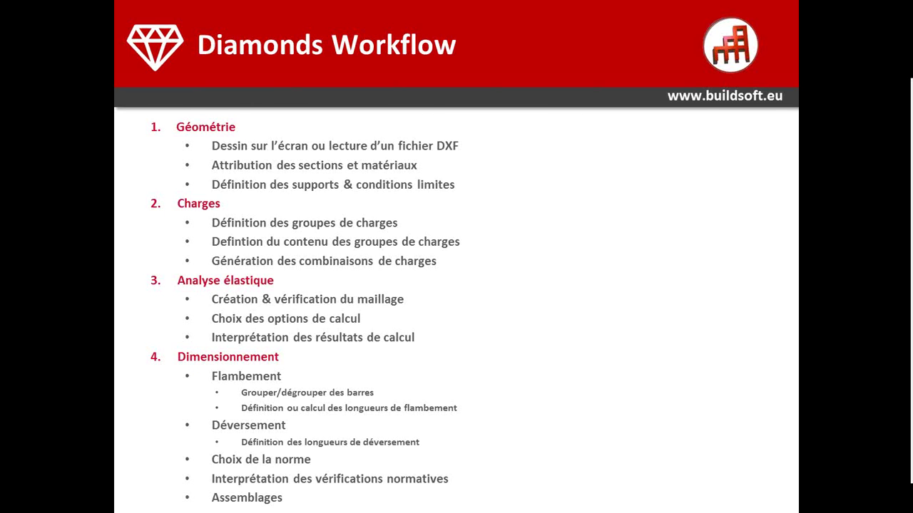
key("Escape")
left_click(263, 506)
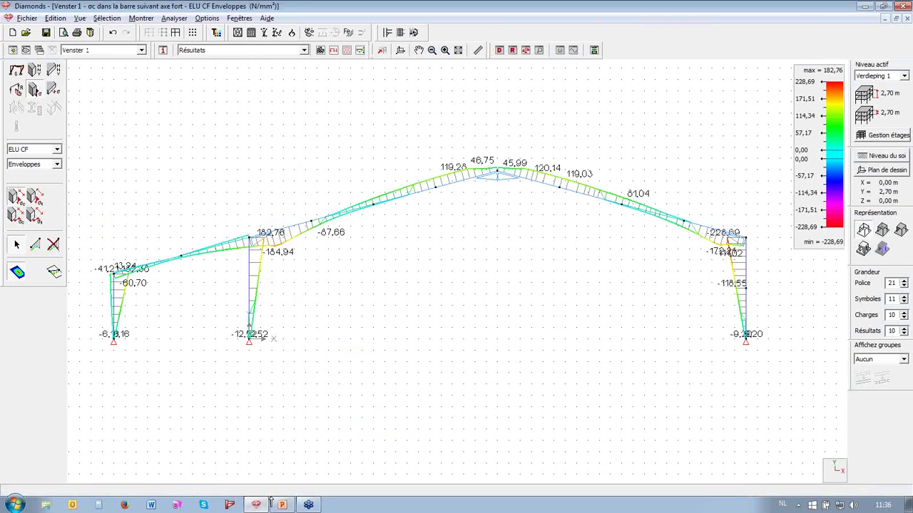
Set the steel design standard to Eurocode 3: EN 1993-1-1/3 without a national annex, using Méthode 1
left_click(206, 18)
mouse_move(184, 20)
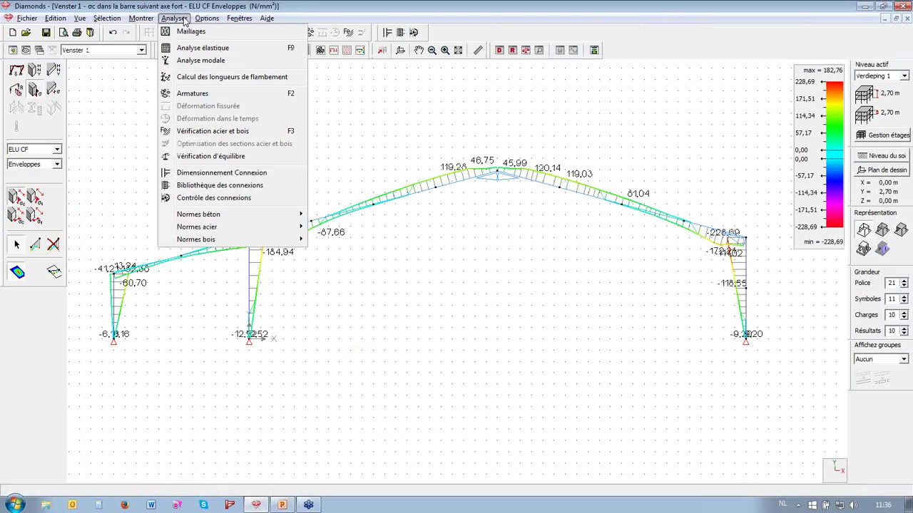
mouse_move(214, 228)
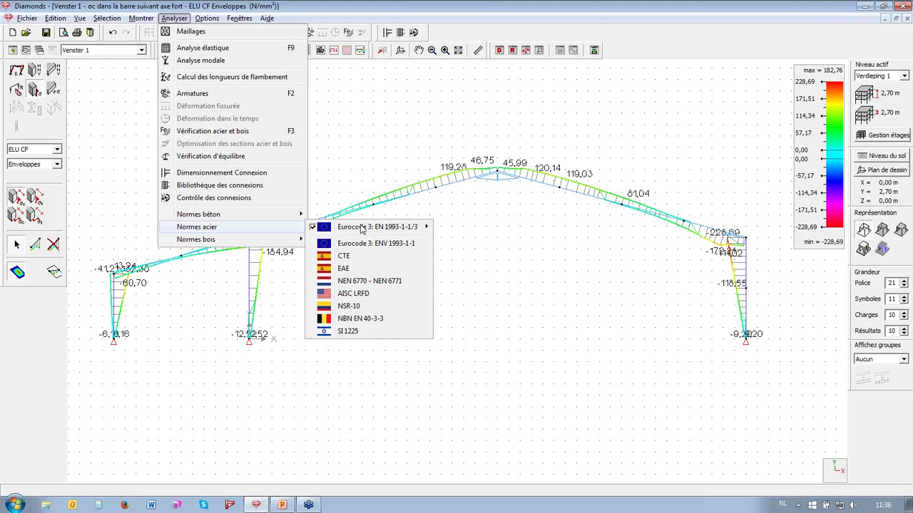
mouse_move(361, 228)
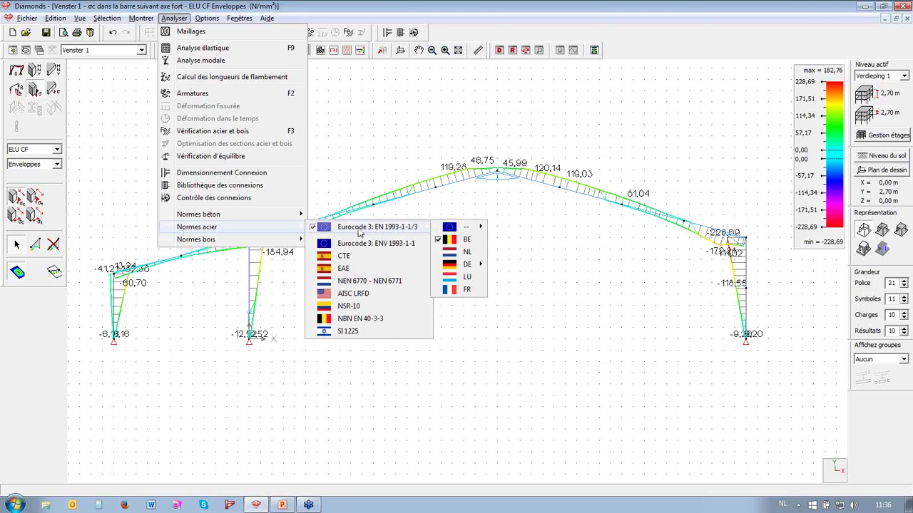
mouse_move(464, 228)
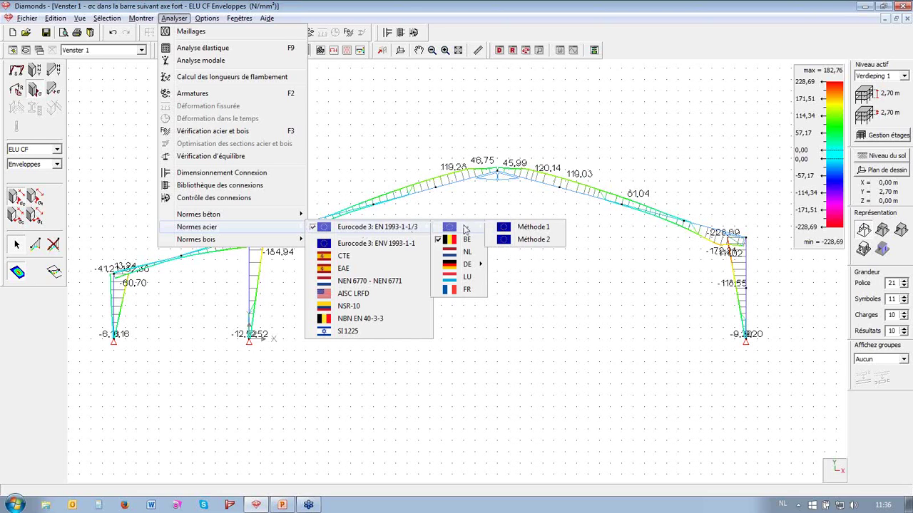
left_click(503, 228)
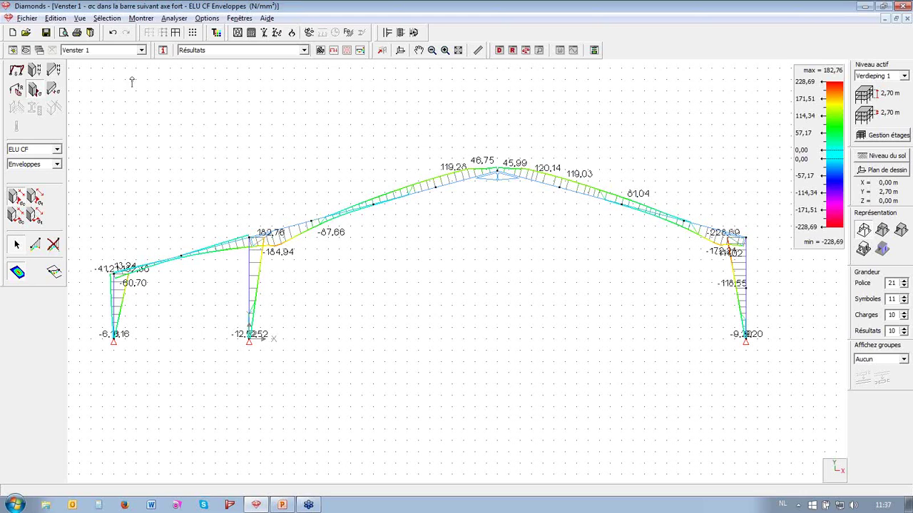
Examine the N, My and Vz diagrams of the frame for the ELU CF envelopes
left_click(37, 75)
left_click(15, 212)
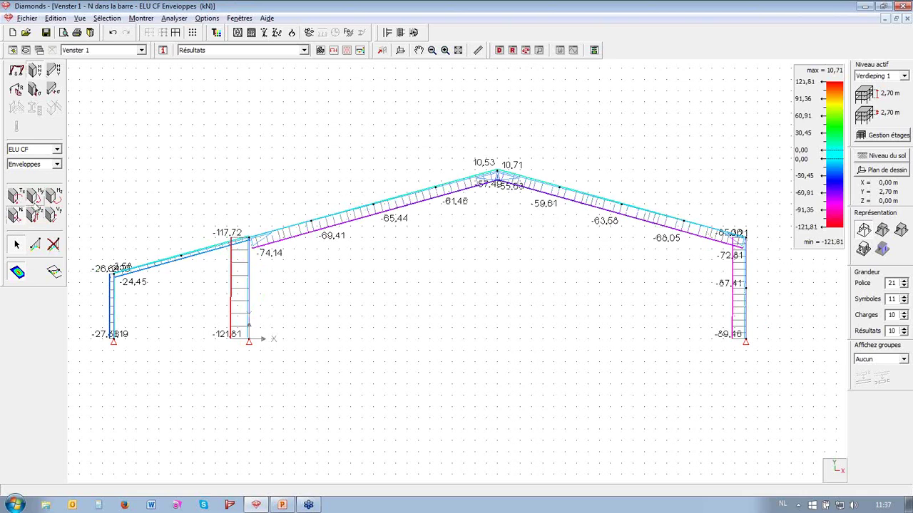
left_click(34, 214)
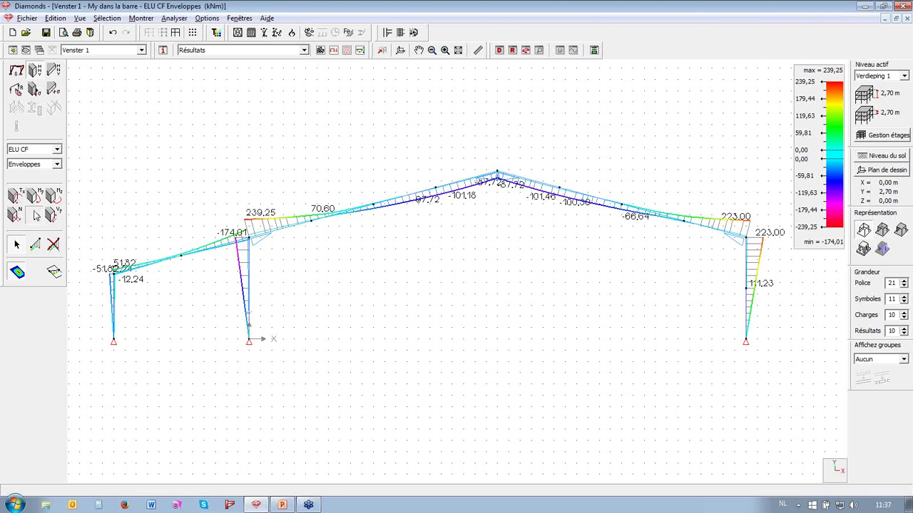
left_click(35, 217)
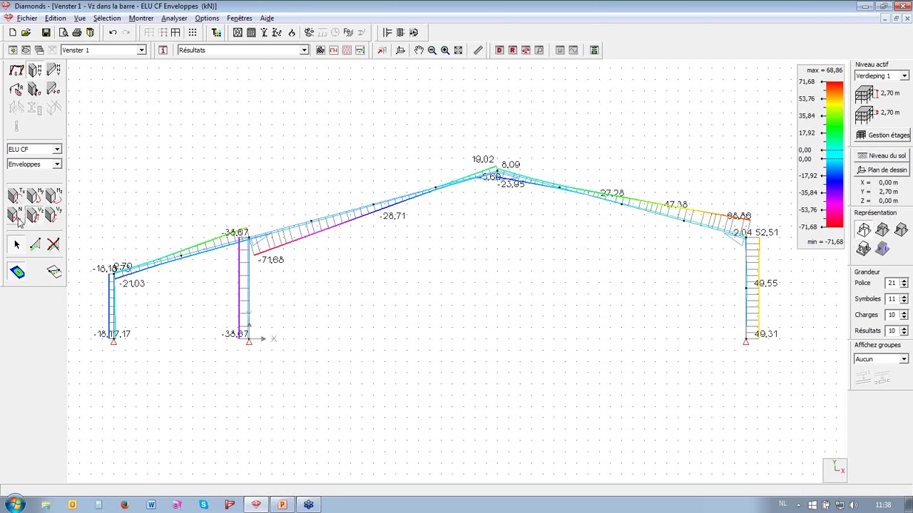
left_click(15, 215)
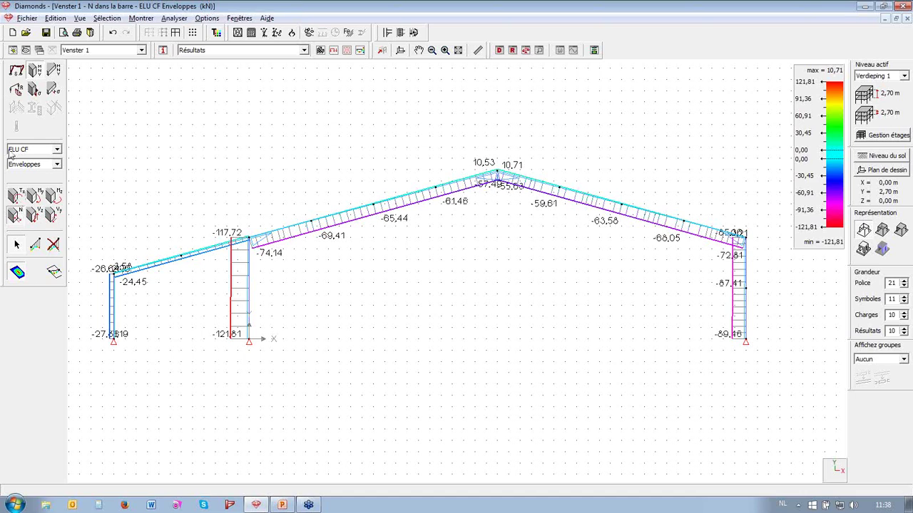
Return to the geometry and view the buckling and lateral-torsional buckling parameters of the rafter bar between nodes 14 and 2
left_click(320, 51)
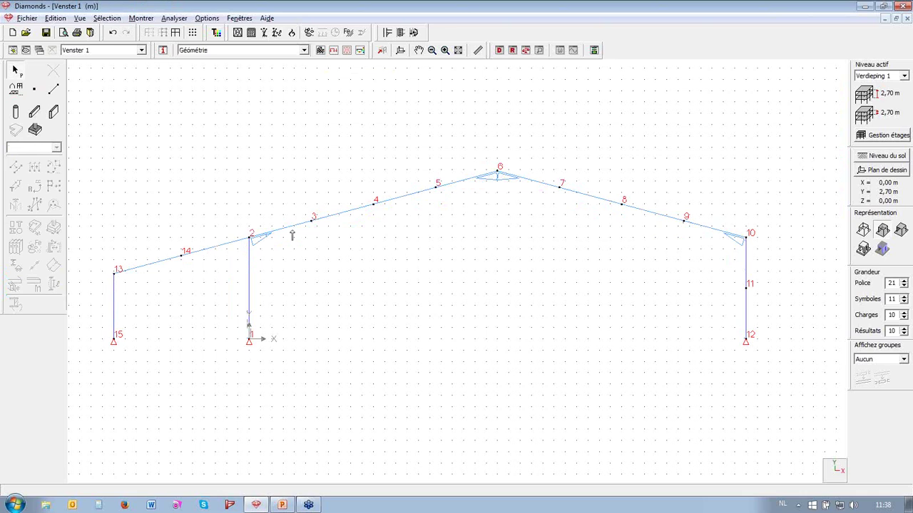
left_click(240, 240)
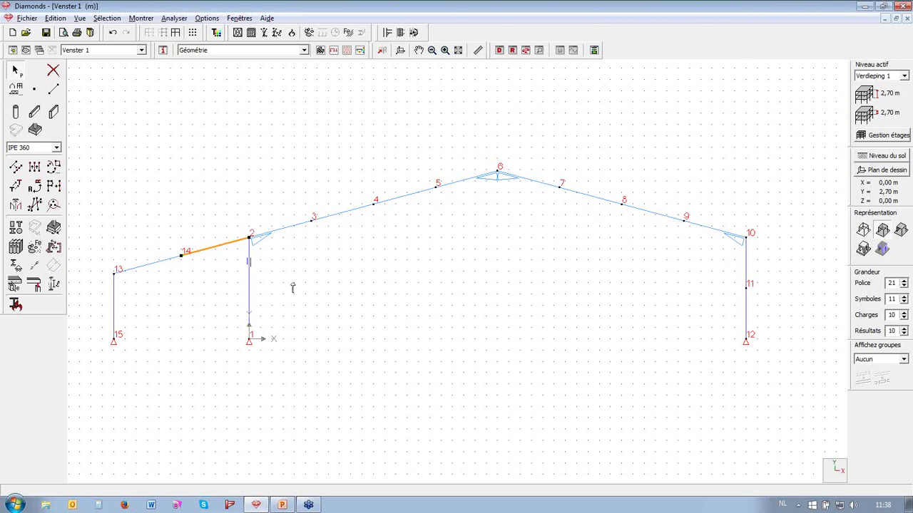
left_click(55, 284)
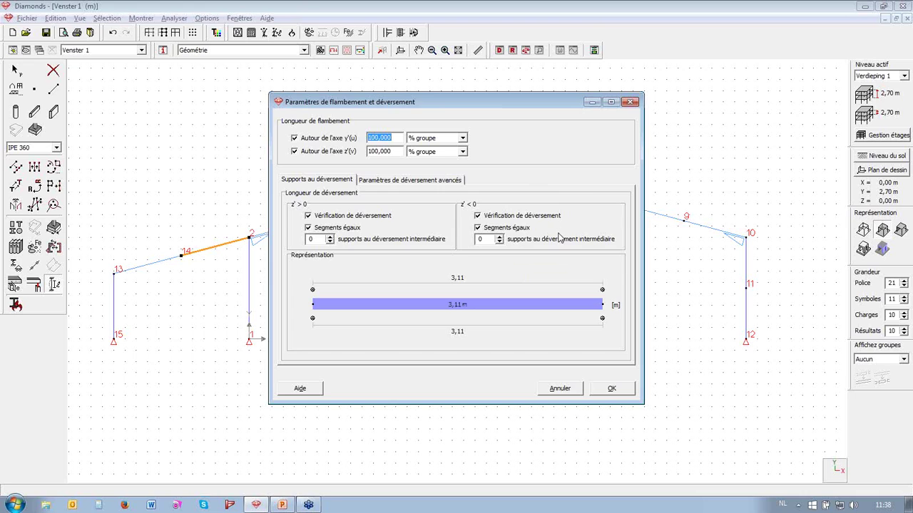
left_click(632, 102)
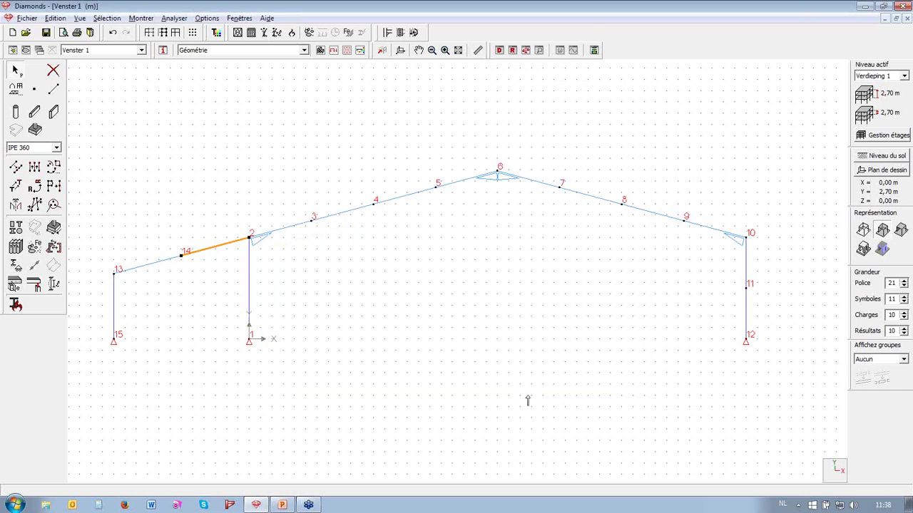
Show the frame in 3D with the coloured hidden-surface volumetric representation
left_click(840, 477)
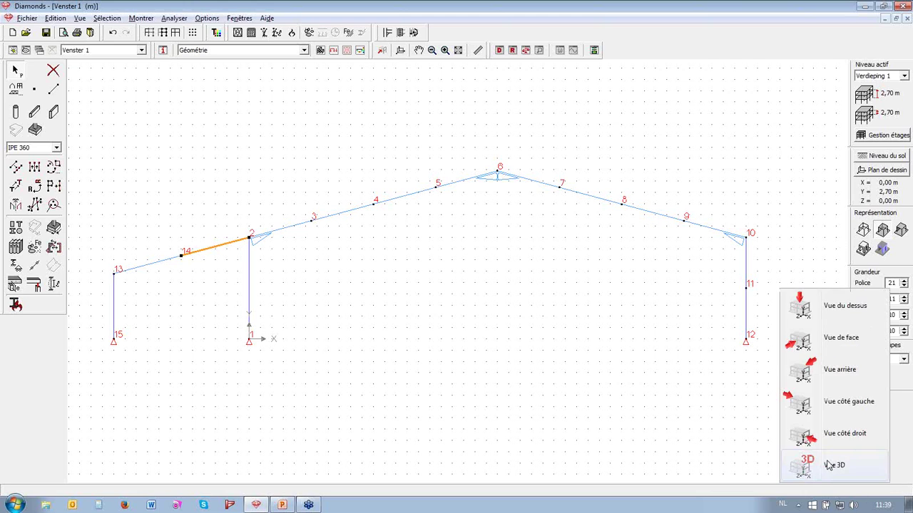
left_click(829, 465)
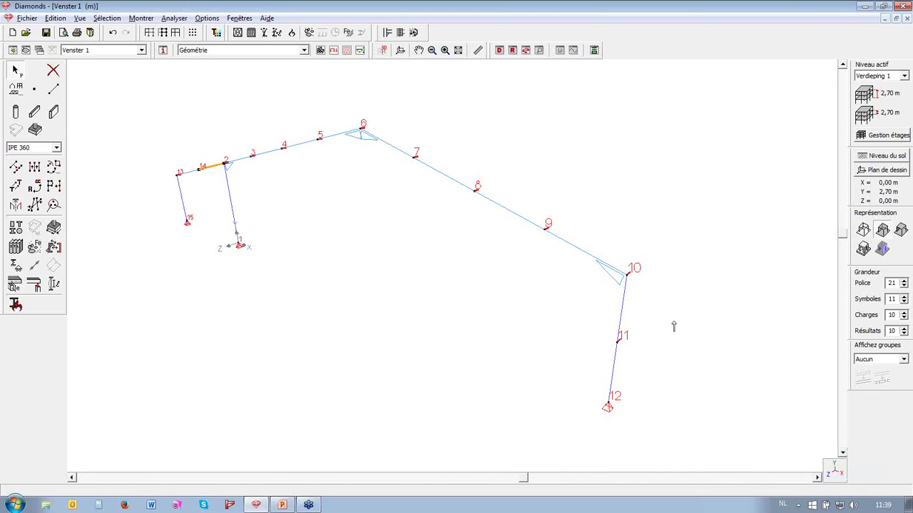
left_click(883, 252)
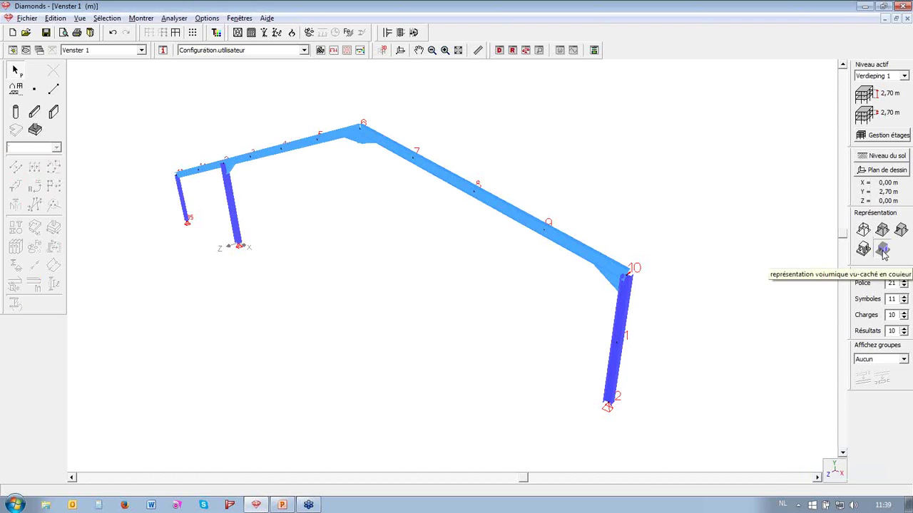
Display the frame's bars by their y'(u) buckling groups
left_click(890, 359)
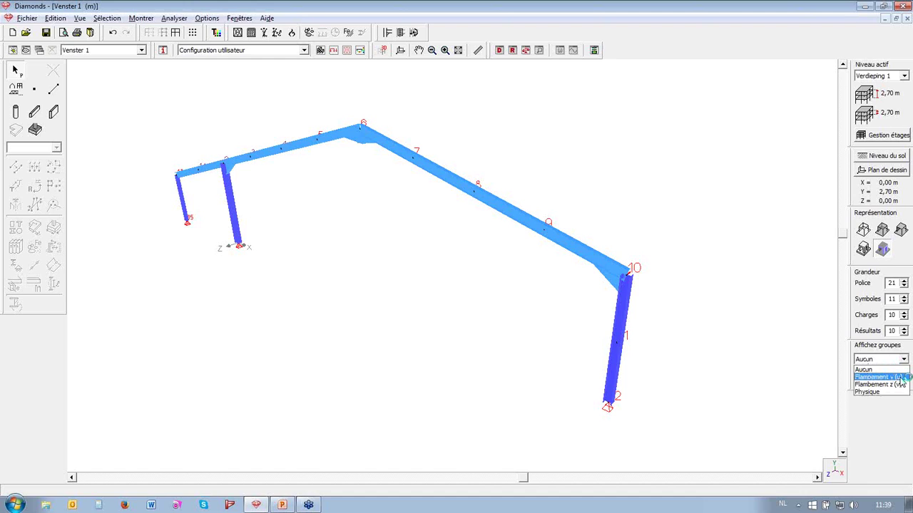
left_click(899, 378)
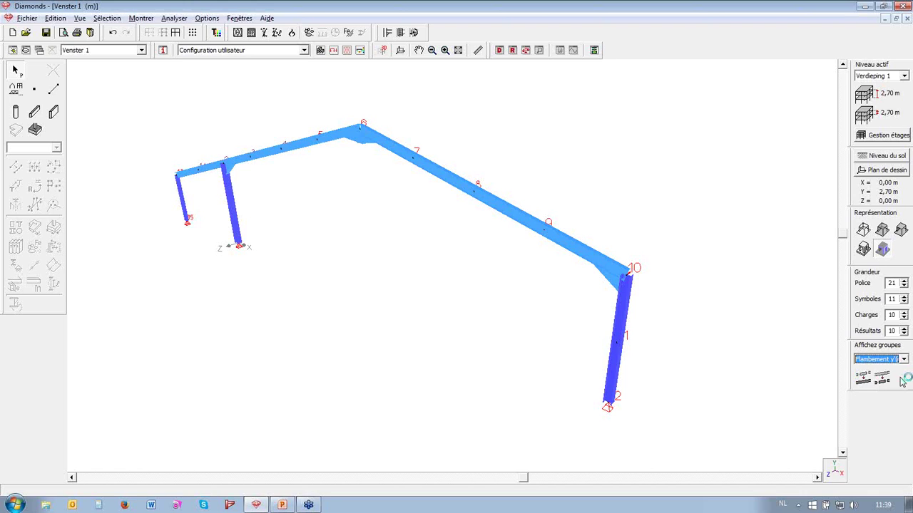
left_click(903, 360)
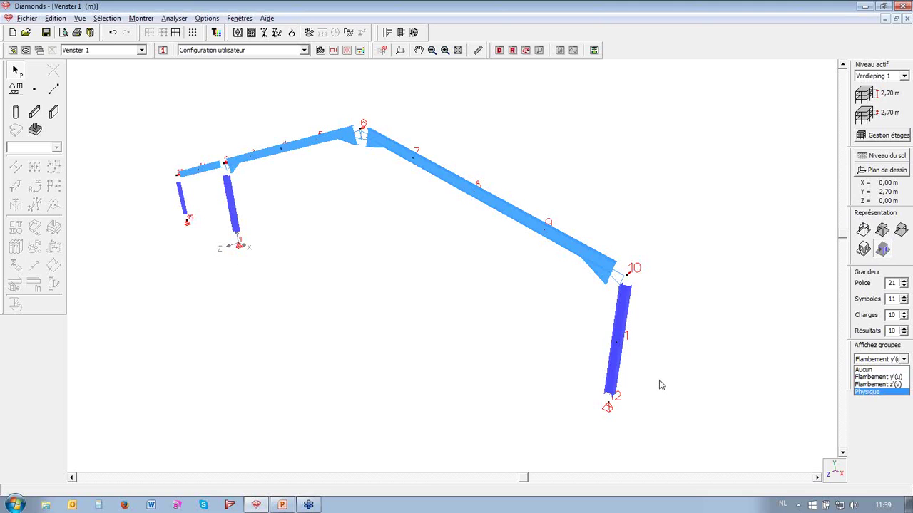
left_click(759, 271)
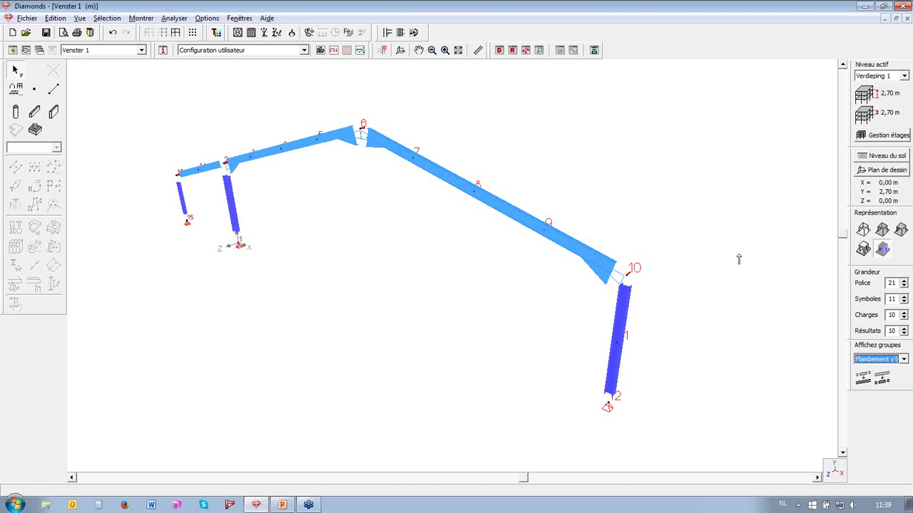
Show the local axes of the lines in the geometry view and increase the font size to 24
left_click(164, 51)
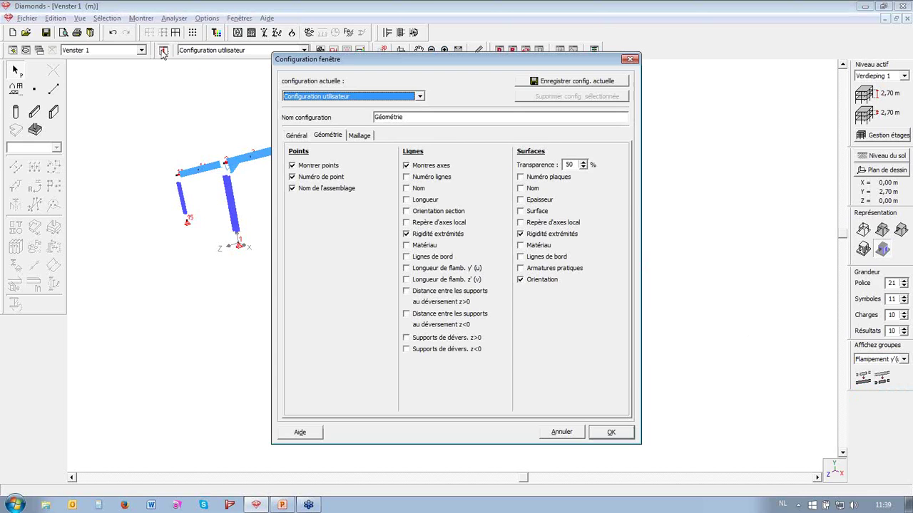
left_click(417, 224)
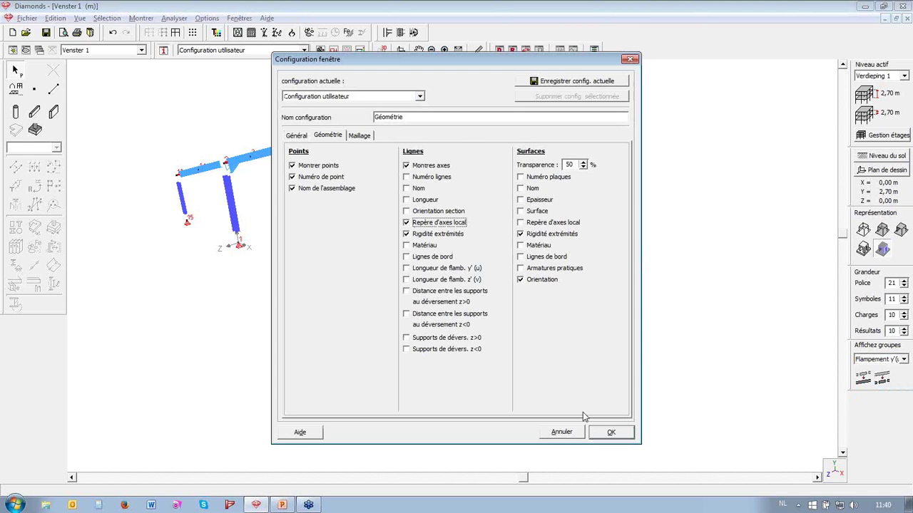
left_click(595, 435)
left_click(904, 283)
left_click(903, 282)
left_click(903, 283)
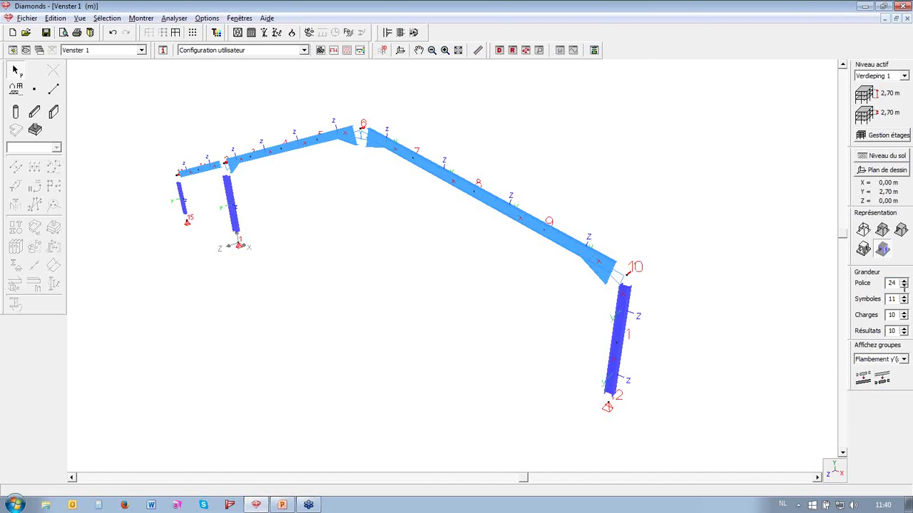
Hide the point numbers in the geometry view and increase the symbol size to 15
left_click(314, 177)
left_click(614, 439)
left_click(904, 296)
left_click(904, 297)
left_click(905, 297)
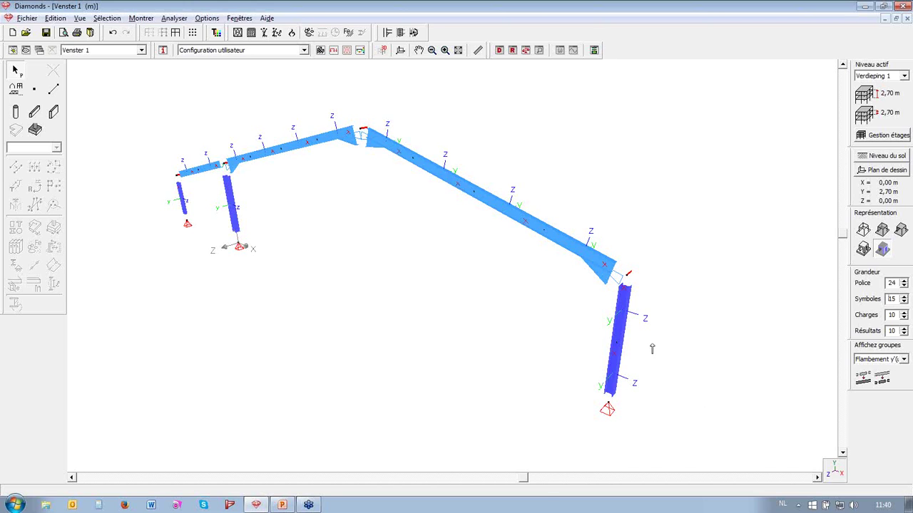
Examine how the upper and lower bars of the HEA 280 column opposite the side bay are grouped for y' buckling
left_click_drag(521, 478, 505, 478)
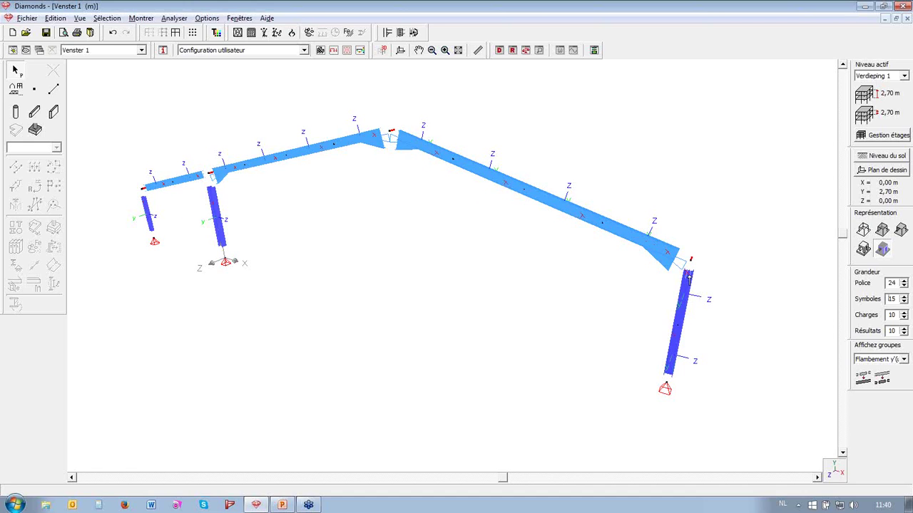
left_click(683, 298)
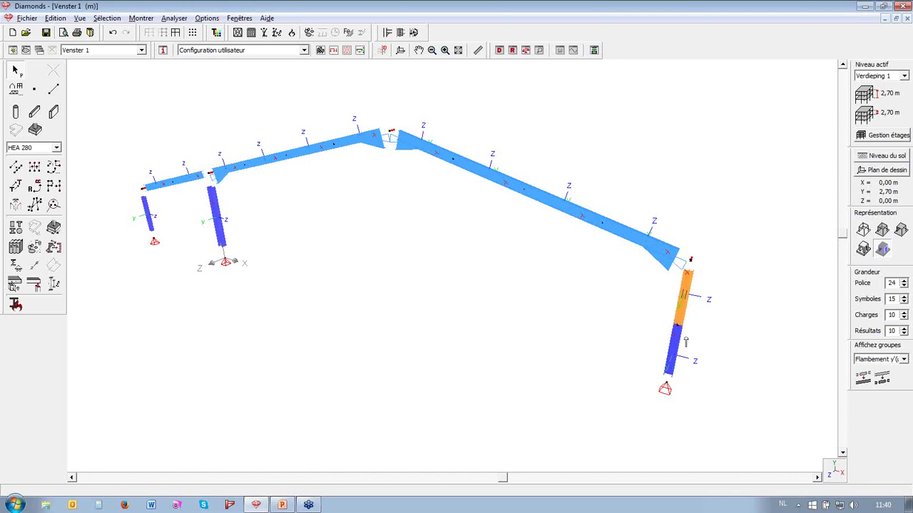
left_click(675, 344)
left_click(685, 301)
left_click(675, 338)
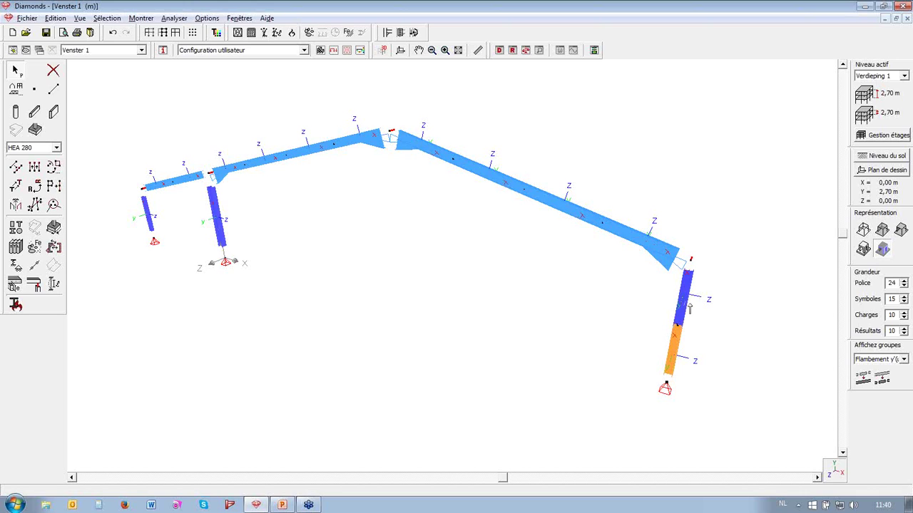
left_click(759, 322)
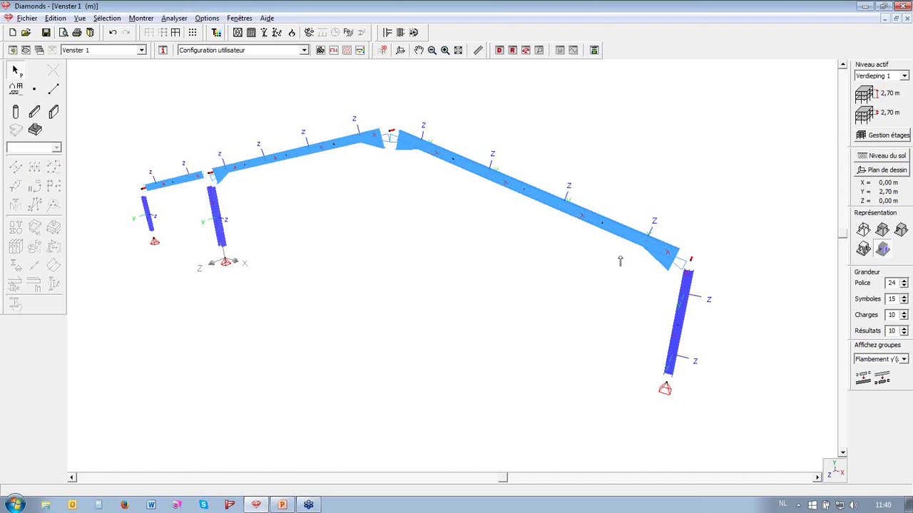
Inspect the y' buckling group and local axes of the IPE 360 rafter from several viewing angles
left_click_drag(504, 478, 577, 474)
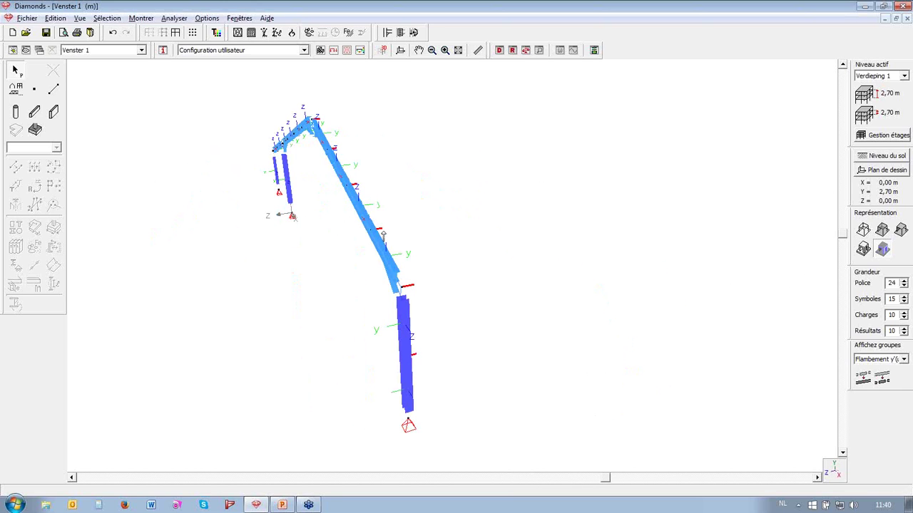
left_click_drag(574, 478, 509, 484)
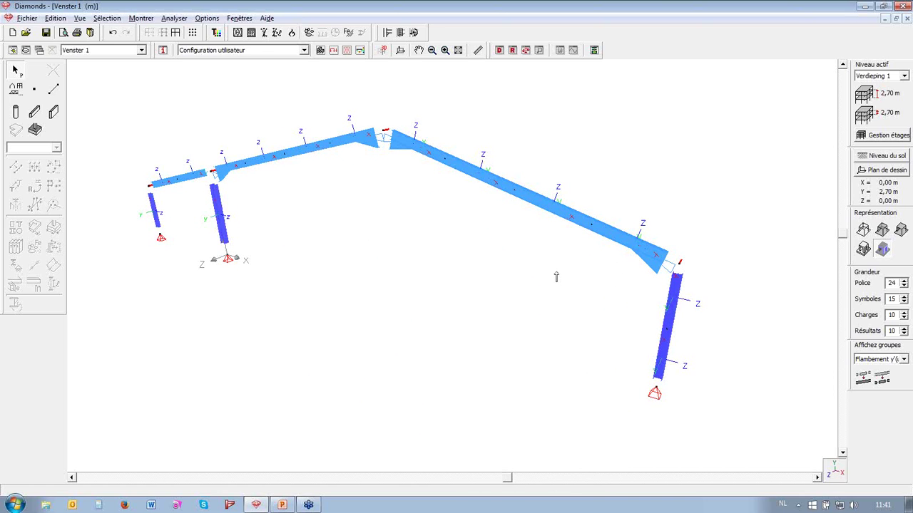
left_click(618, 253)
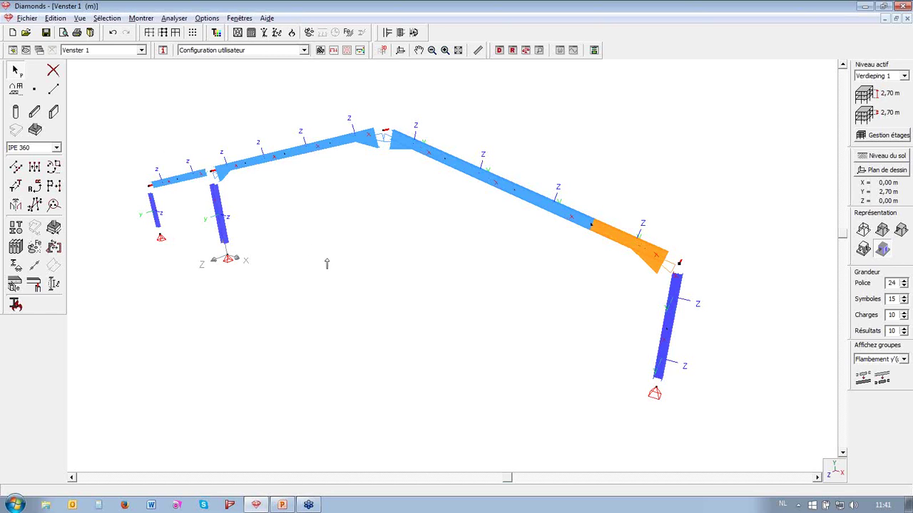
left_click(501, 478)
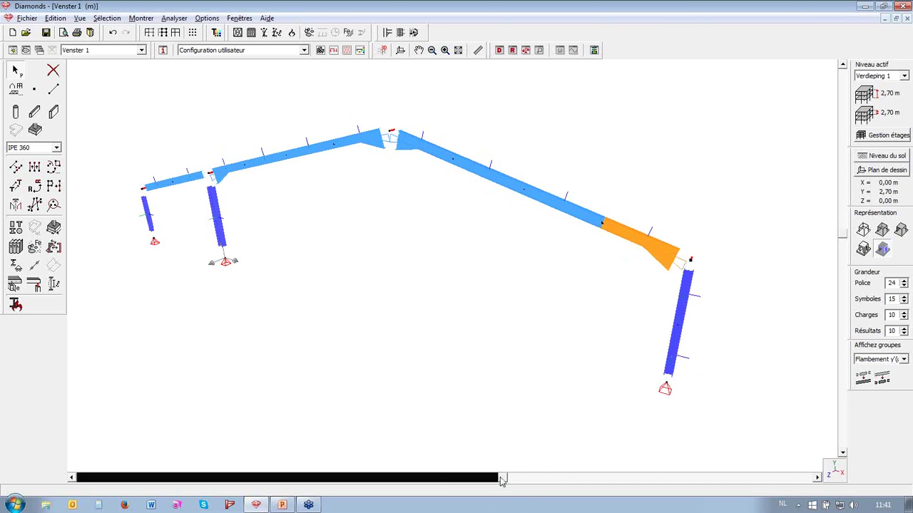
left_click_drag(481, 479, 449, 478)
scroll(497, 319, "down", 1)
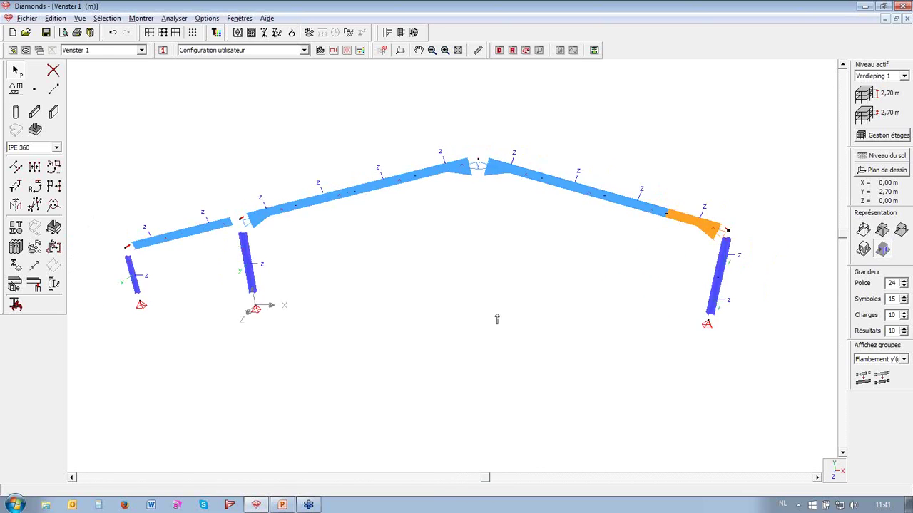
scroll(293, 295, "up", 2)
scroll(304, 288, "down", 2)
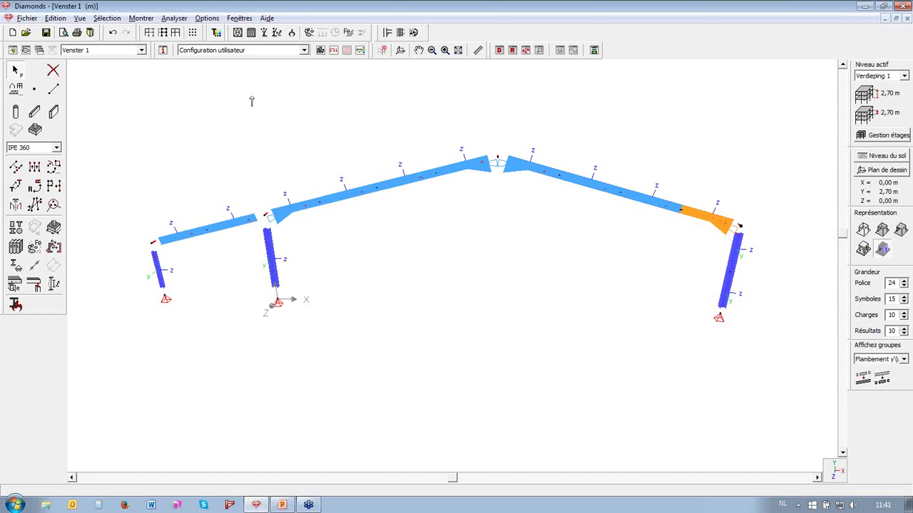
left_click_drag(456, 478, 512, 482)
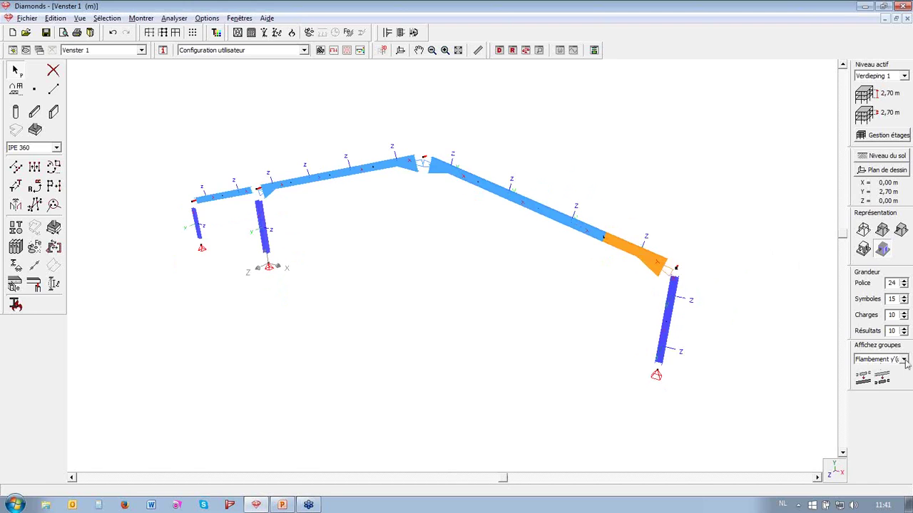
Display the frame's bars by their z'(v) buckling groups and examine how the rafters and columns are divided
left_click(904, 360)
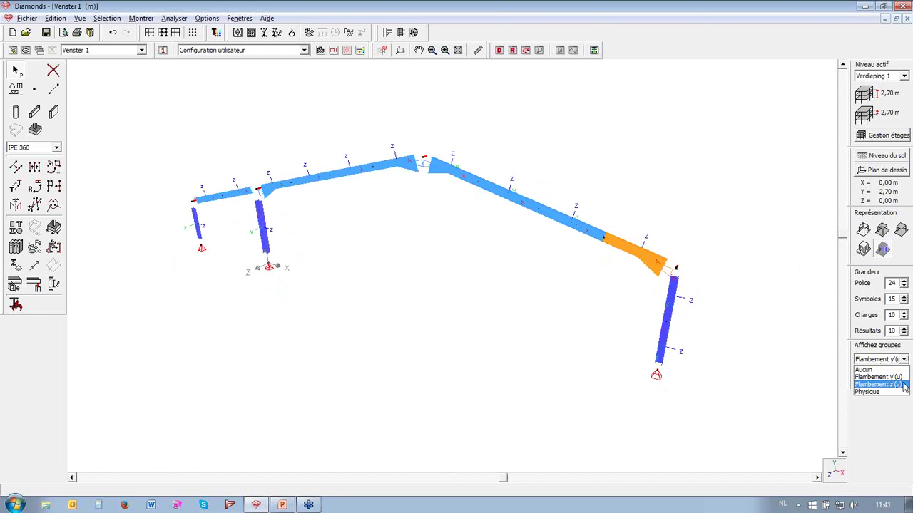
left_click(904, 385)
left_click(702, 394)
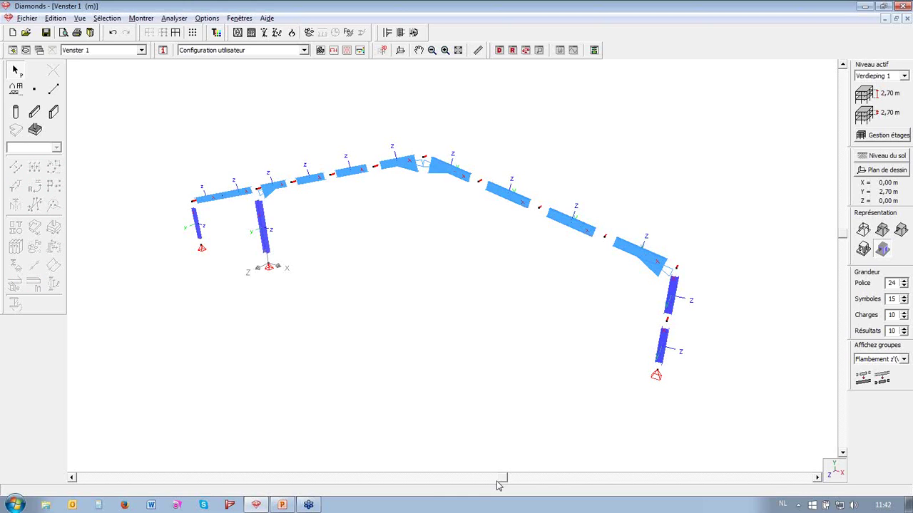
left_click_drag(497, 481, 519, 482)
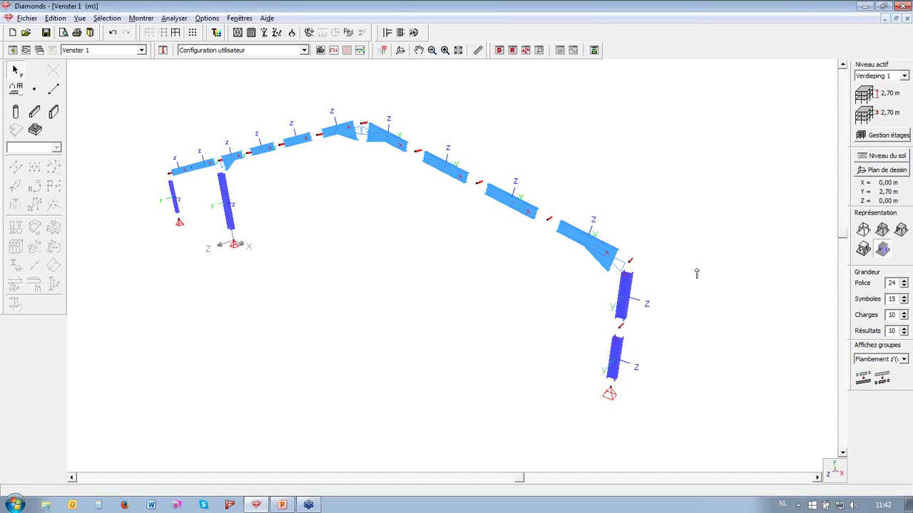
Select both bars of the side bay's IPE 360 rafter
left_click_drag(520, 478, 294, 479)
left_click_drag(346, 471, 369, 458)
left_click_drag(356, 276, 390, 334)
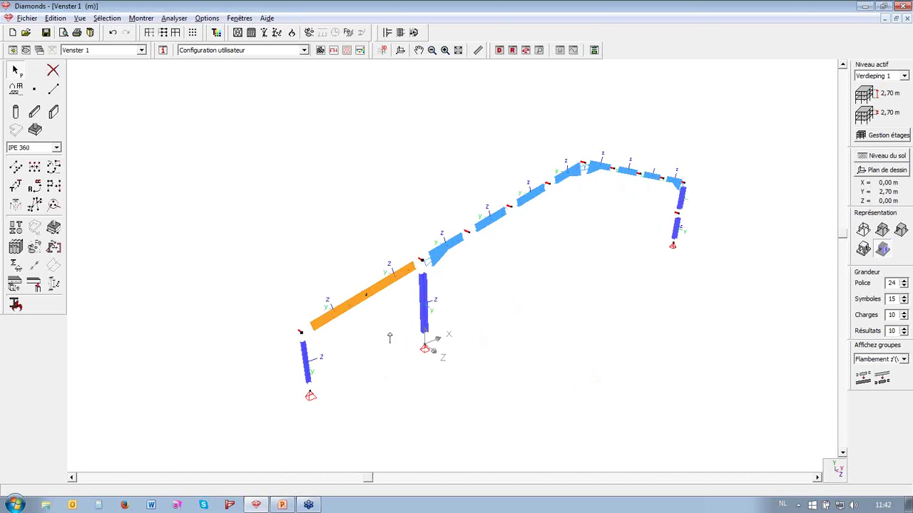
Split the selected rafter group of the lower side bay into separate bars for Flambement z'(v), then set the group display to Aucun
left_click(889, 385)
left_click_drag(377, 480, 510, 452)
left_click(435, 411)
scroll(228, 282, "up", 1)
scroll(333, 274, "up", 1)
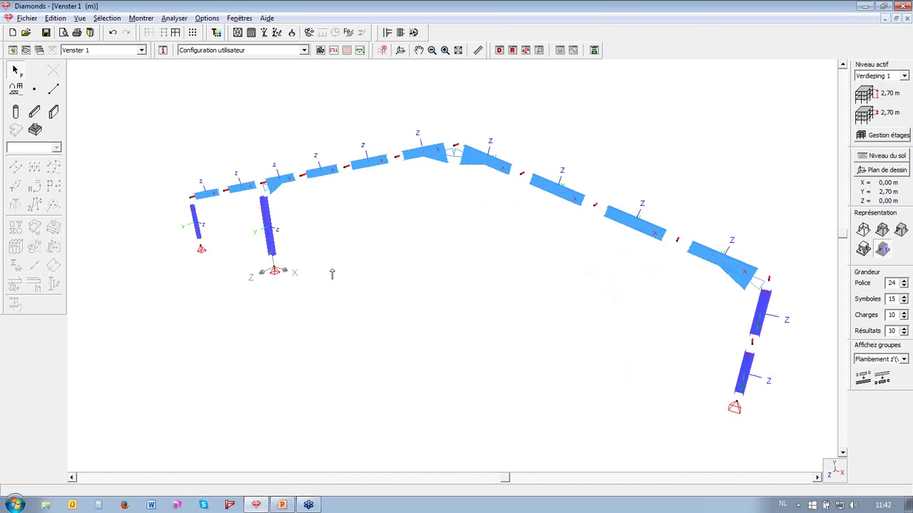
scroll(332, 273, "down", 2)
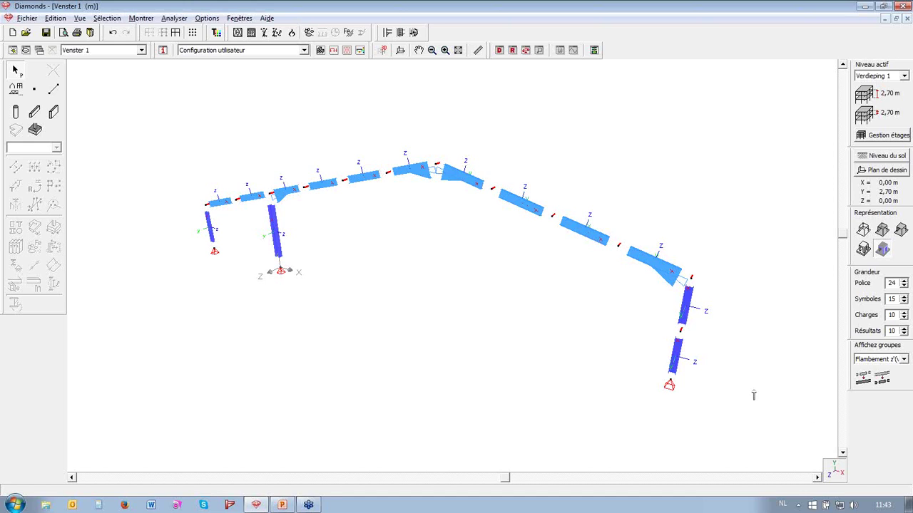
left_click(903, 359)
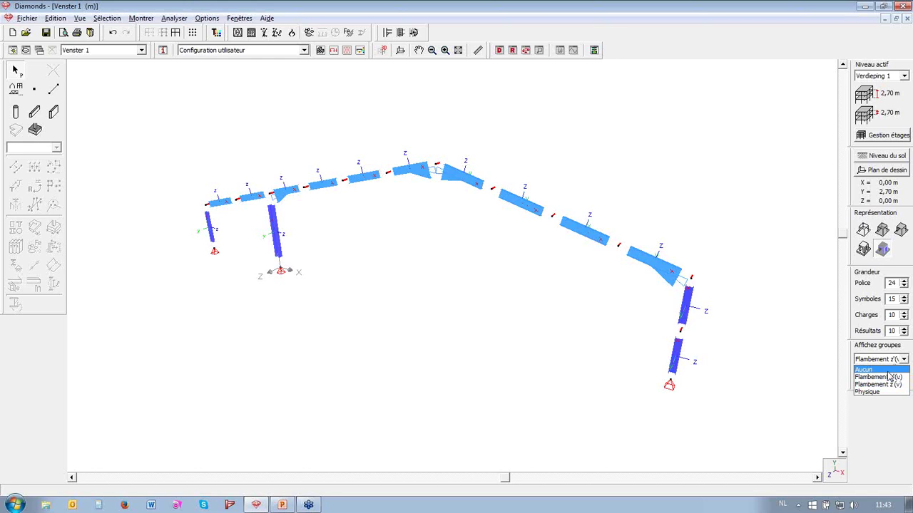
left_click(885, 367)
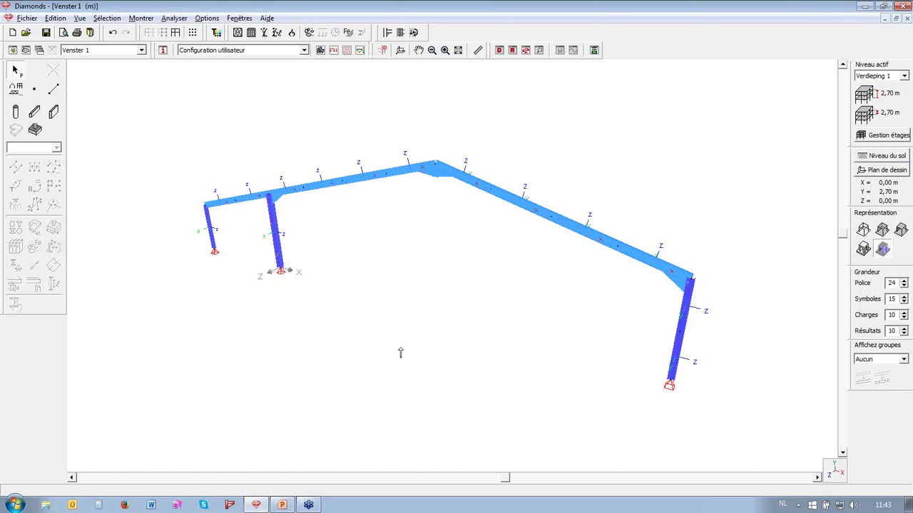
Calculate the buckling lengths of all bars with semi-displaceable nodes (Nœuds sémi-déplaçables) around both the y'(u) and z'(v) axes
left_click(276, 33)
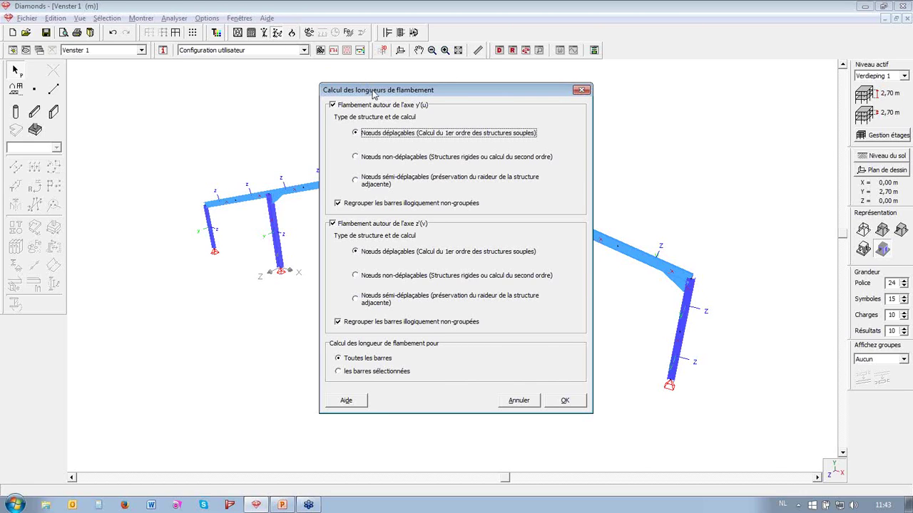
left_click(403, 186)
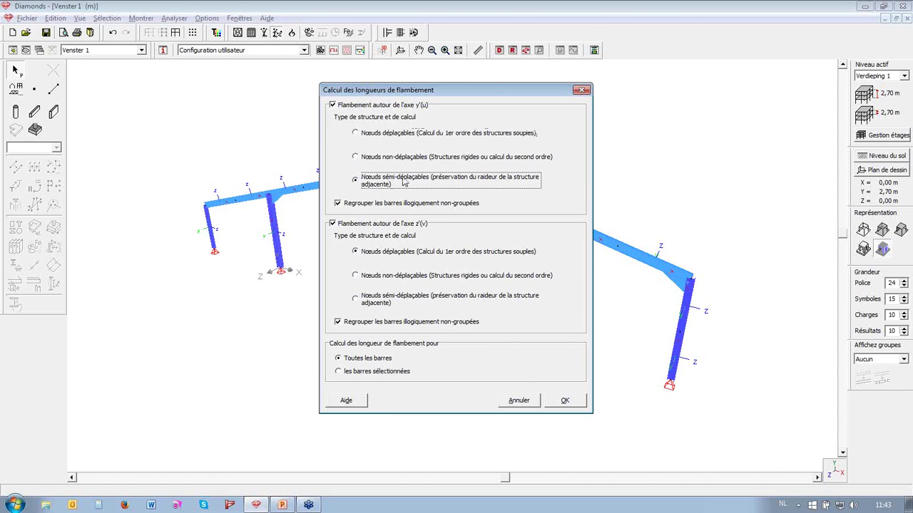
left_click(384, 302)
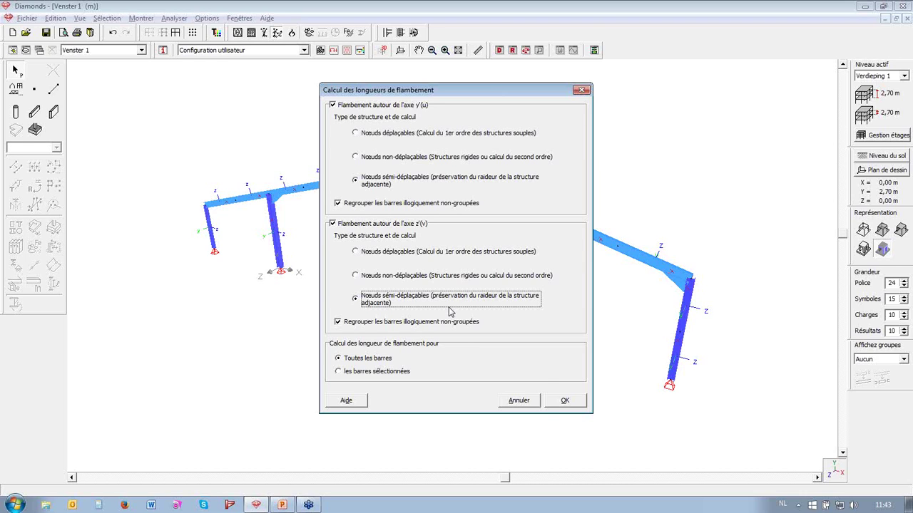
left_click(563, 403)
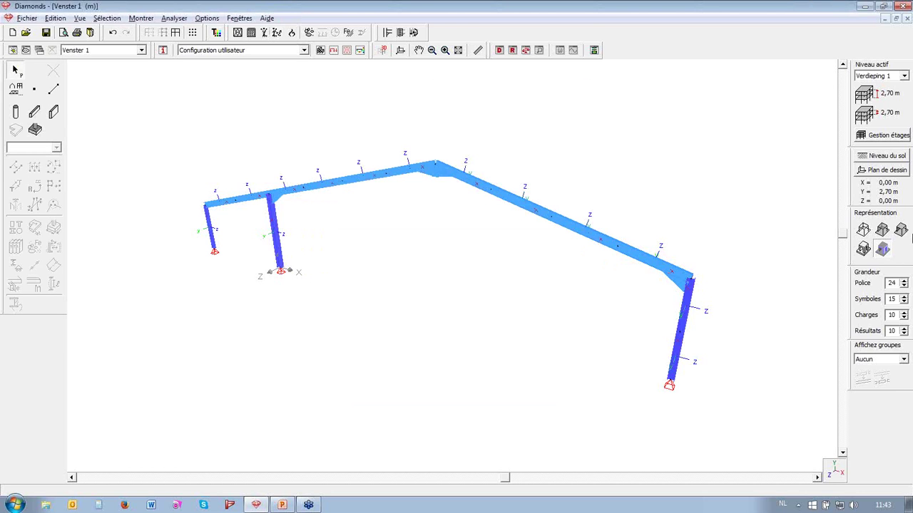
Show the frame as a line model, hiding the bars' local axes and displaying their buckling lengths y'(u) and z'(v)
left_click(882, 229)
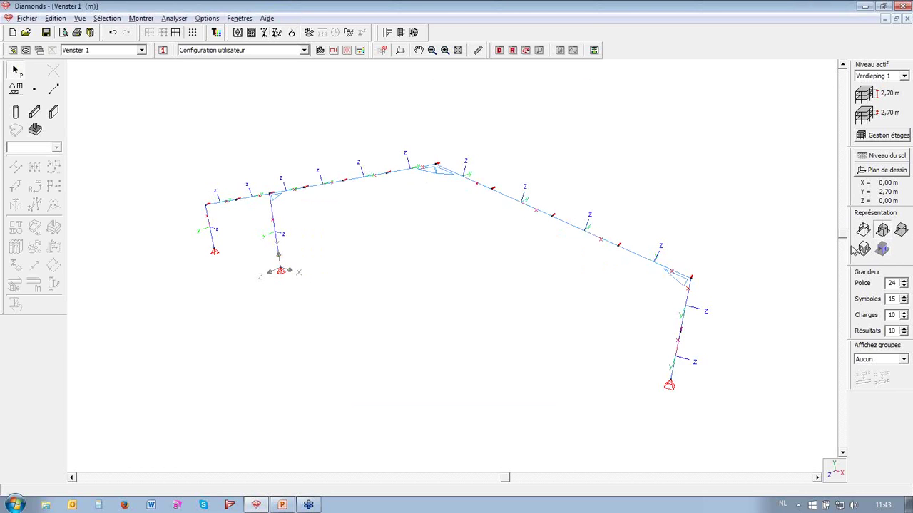
left_click(162, 49)
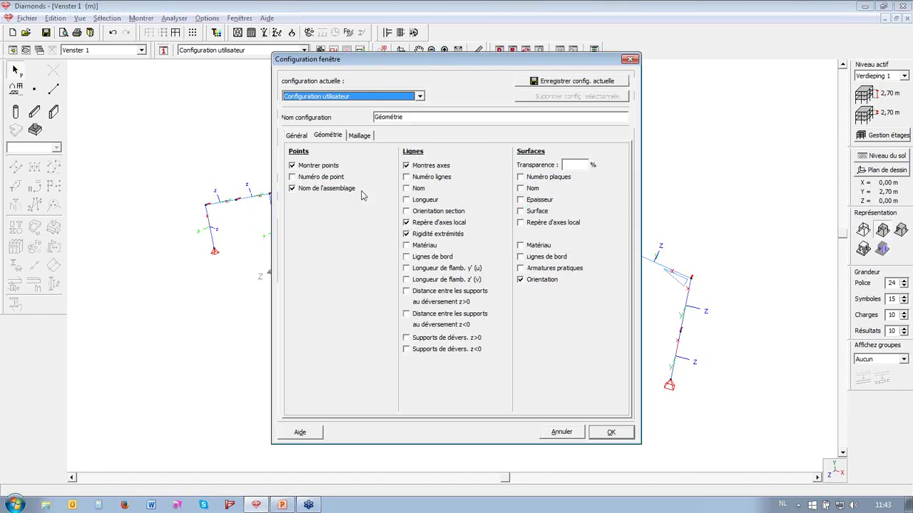
left_click(416, 223)
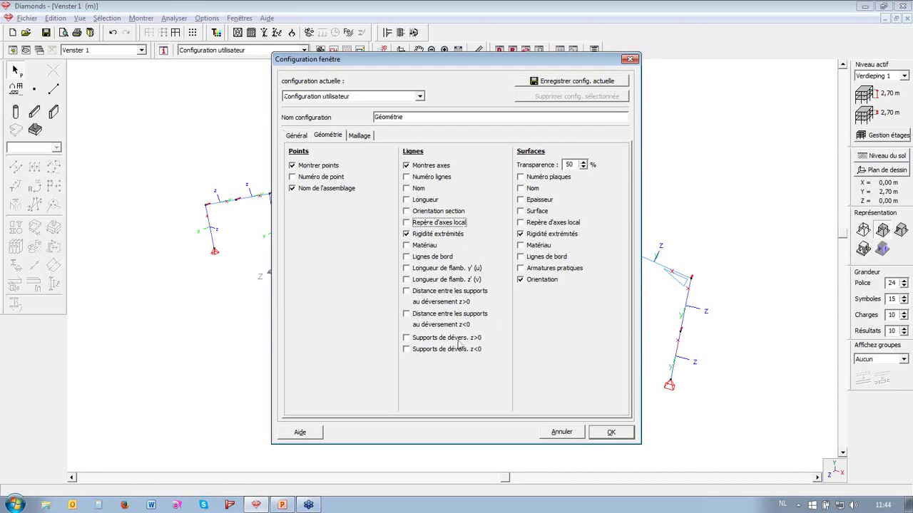
left_click(457, 269)
left_click(440, 280)
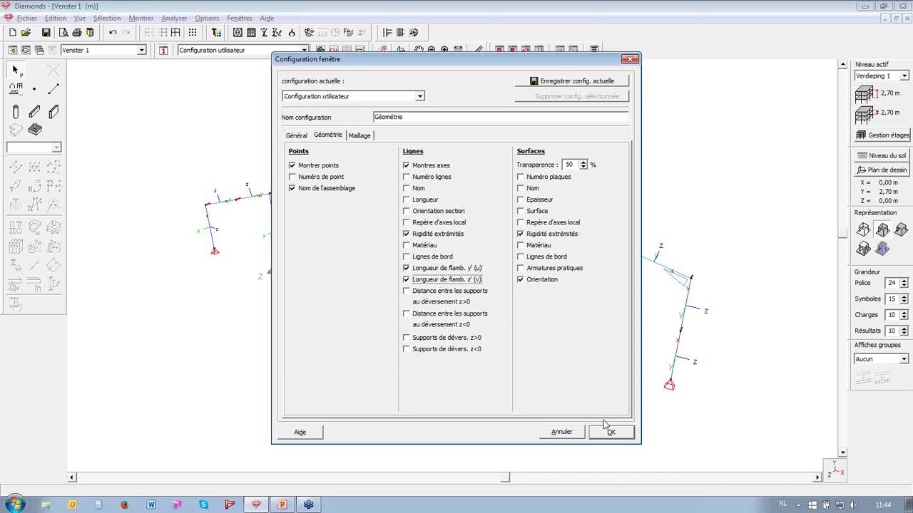
left_click(607, 430)
mouse_move(841, 239)
left_mouse_down()
mouse_move(842, 255)
mouse_move(832, 241)
left_mouse_up()
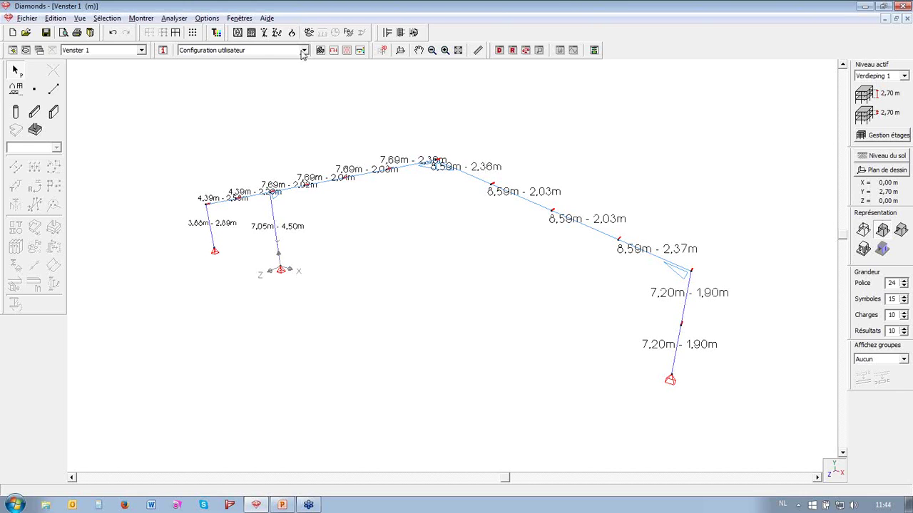
Replace the buckling length labels with the lateral-torsional supports z>0 and z<0, and show the frame in front view
left_click(163, 50)
left_click(419, 281)
left_click(419, 269)
left_click(409, 338)
left_click(410, 348)
left_click(606, 436)
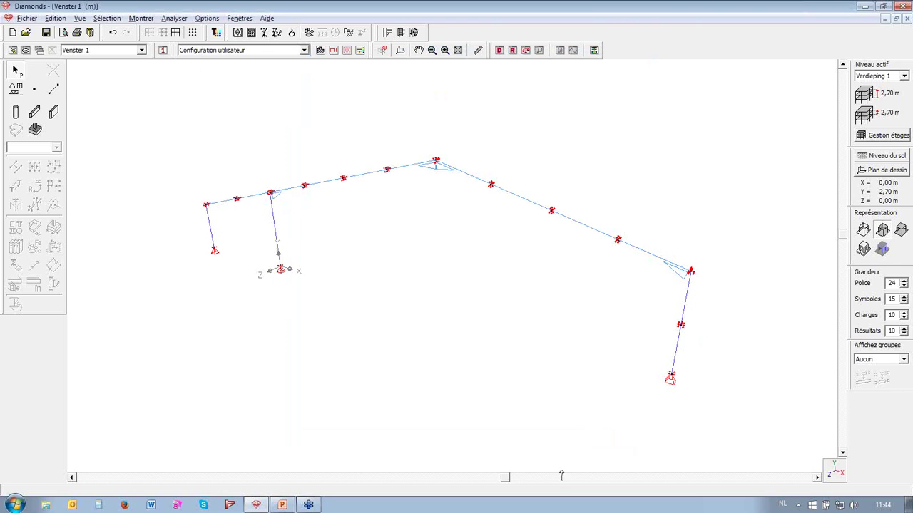
left_click(827, 475)
left_click(830, 342)
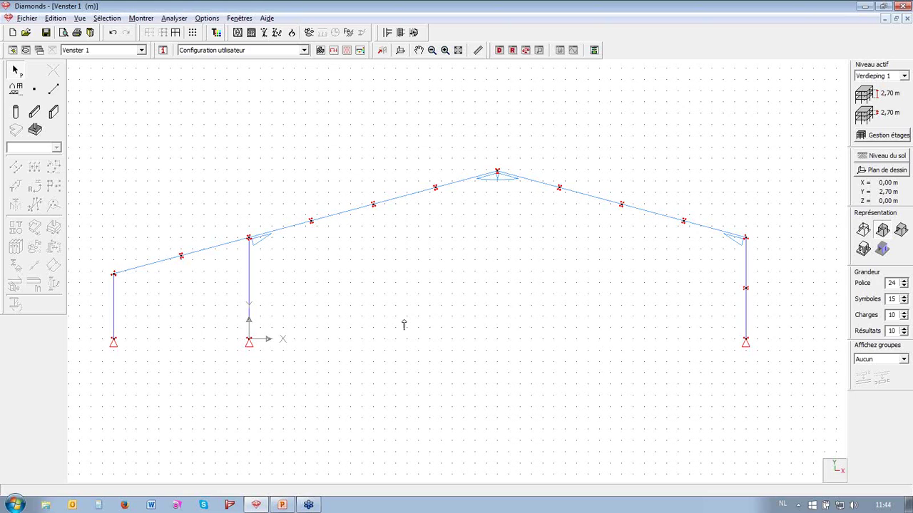
Run the verification for all elements without a combination filter and compare the bars' resistance and stability results
left_click(349, 34)
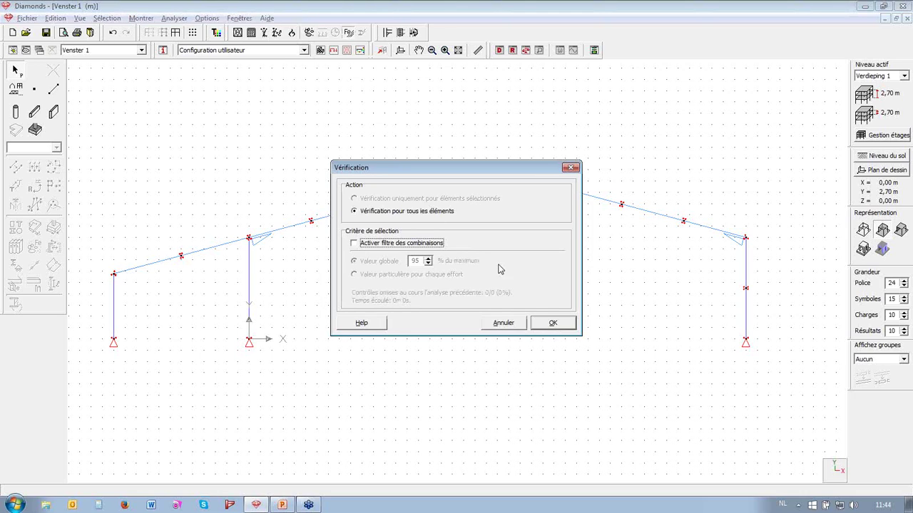
left_click(554, 322)
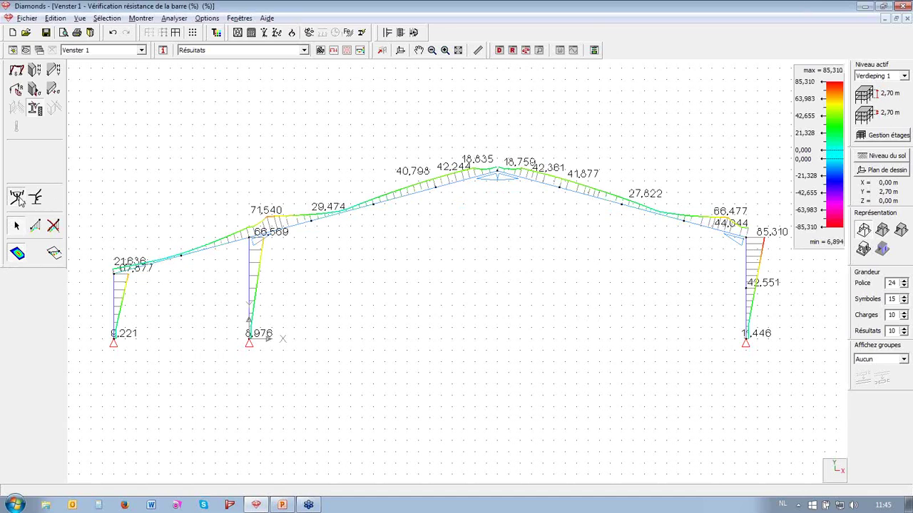
left_click(17, 197)
left_click(38, 199)
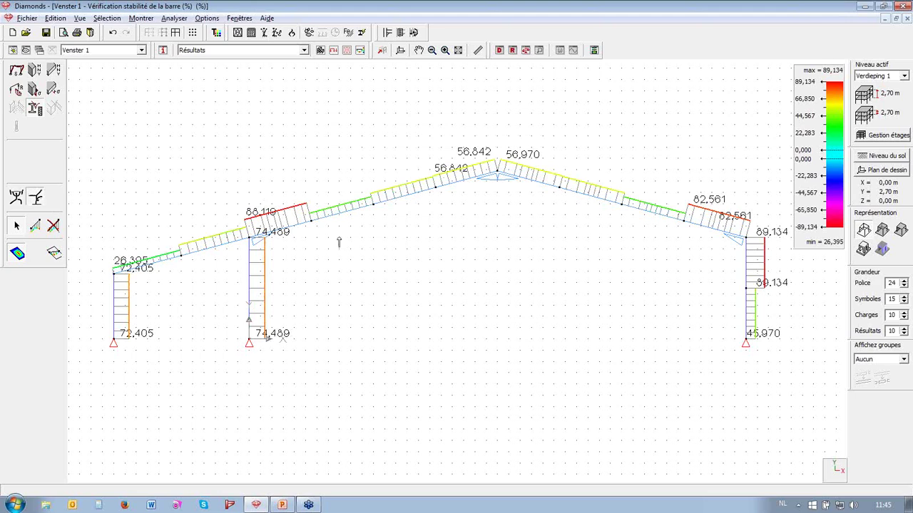
left_click(16, 198)
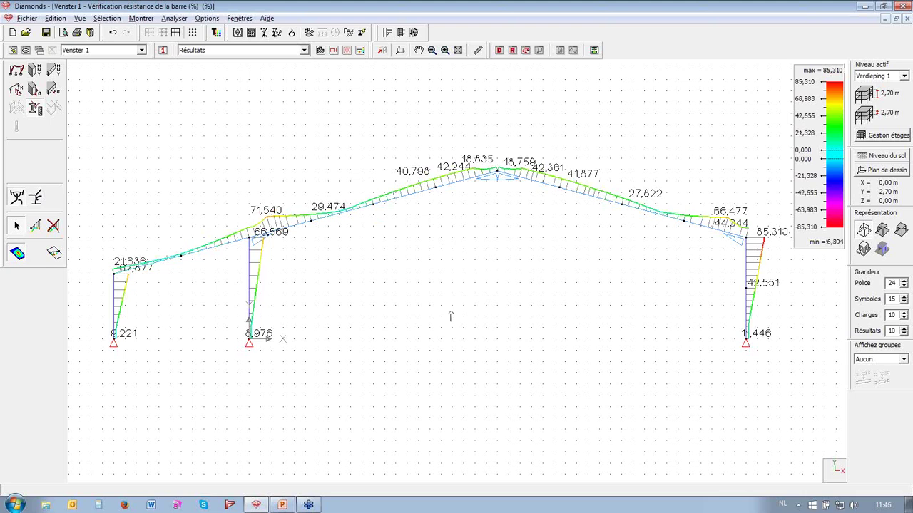
left_click(35, 198)
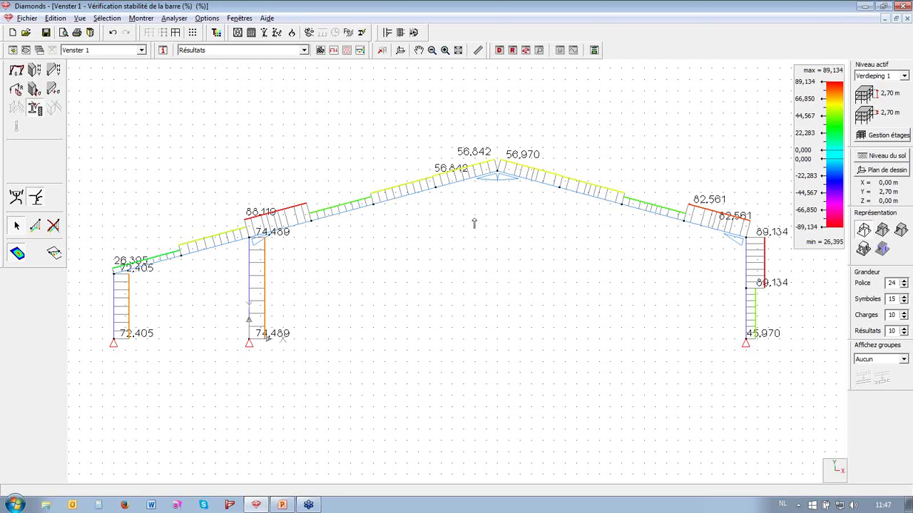
Select the ridge and right eaves nodes with their adjoining bars and start the connection analysis for them
left_click(486, 159)
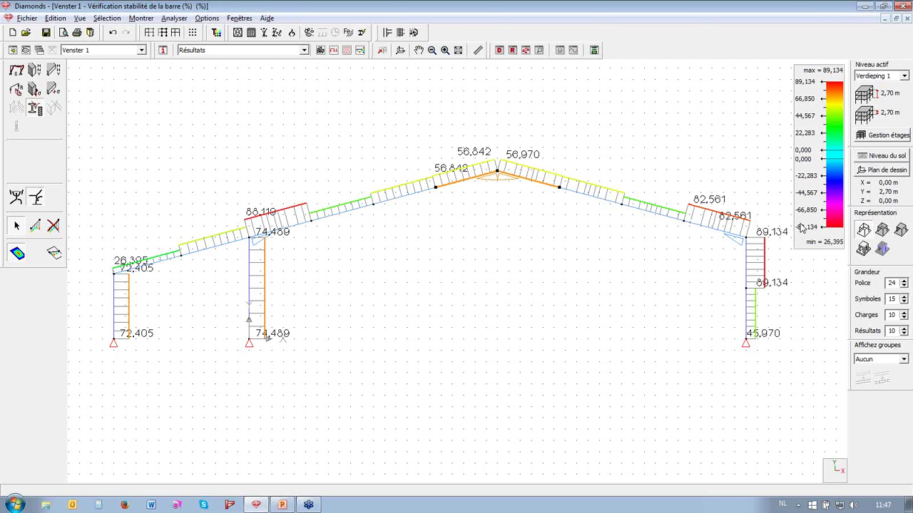
left_click(743, 236)
scroll(218, 318, "down", 3)
scroll(275, 308, "up", 1)
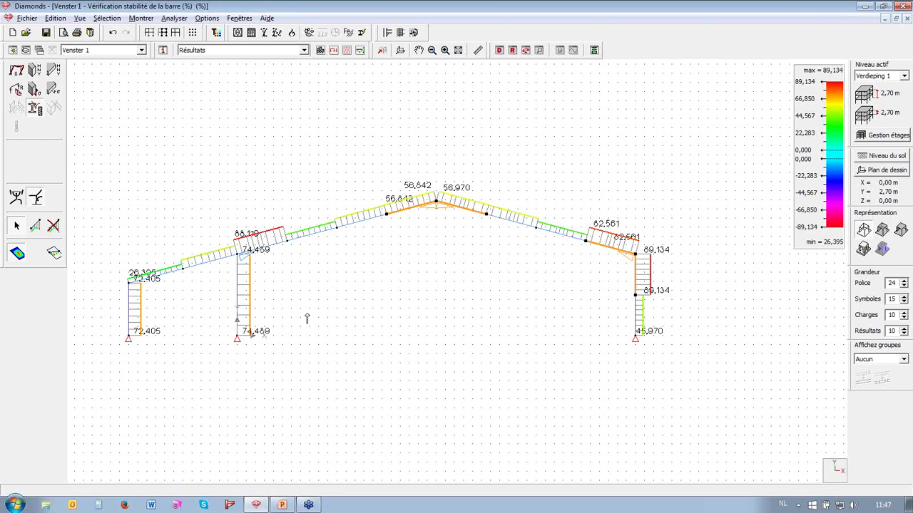
left_click(387, 33)
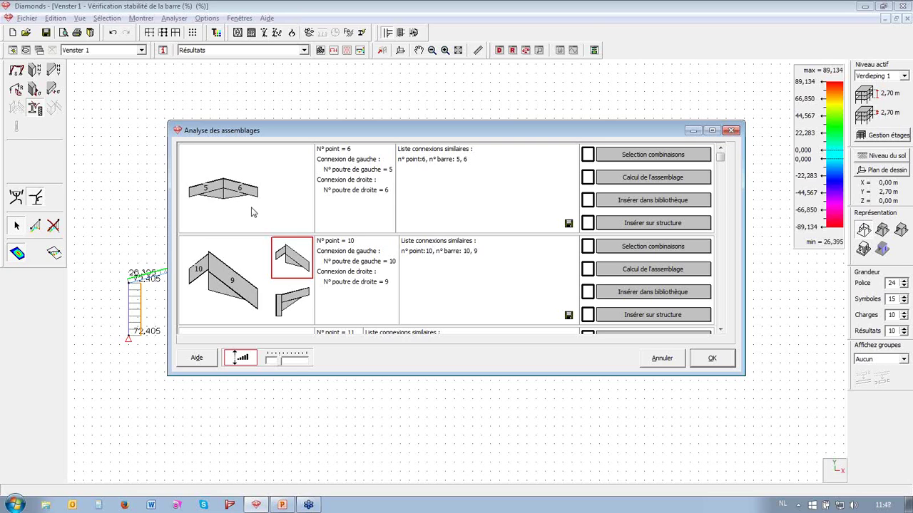
Accept the load combinations for the point 6 ridge connection and start its calculation in PowerConnect as a bolted plate connection
left_click(654, 156)
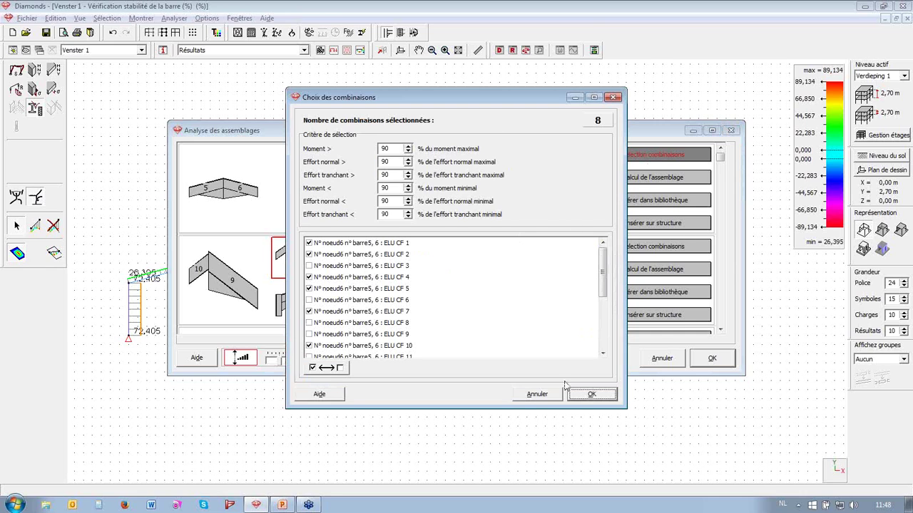
left_click(591, 394)
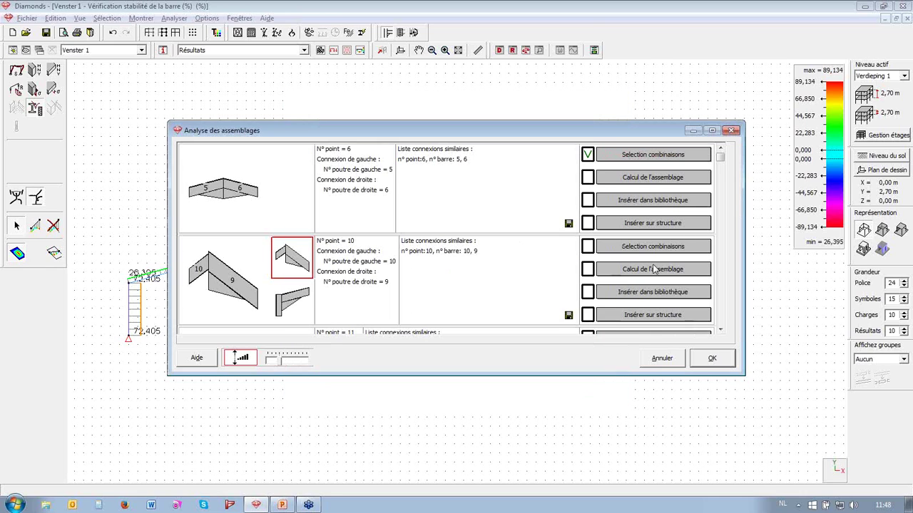
left_click(659, 184)
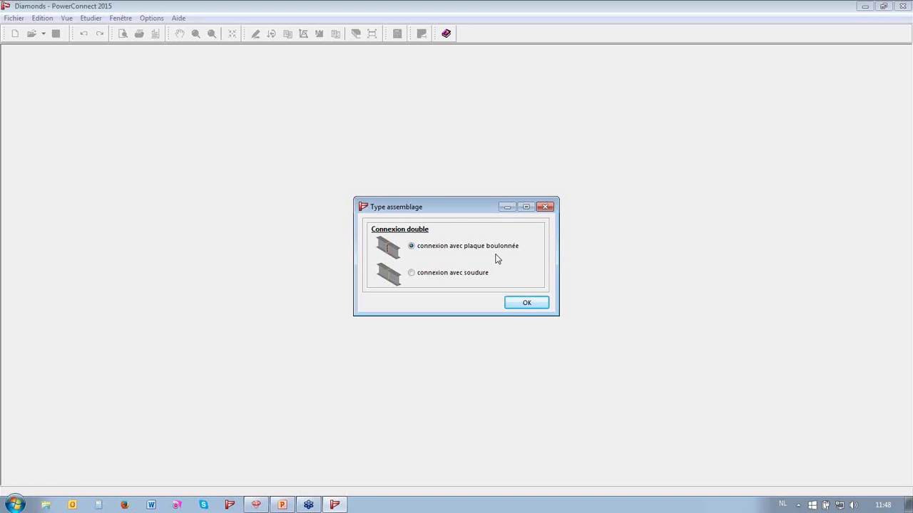
left_click(528, 304)
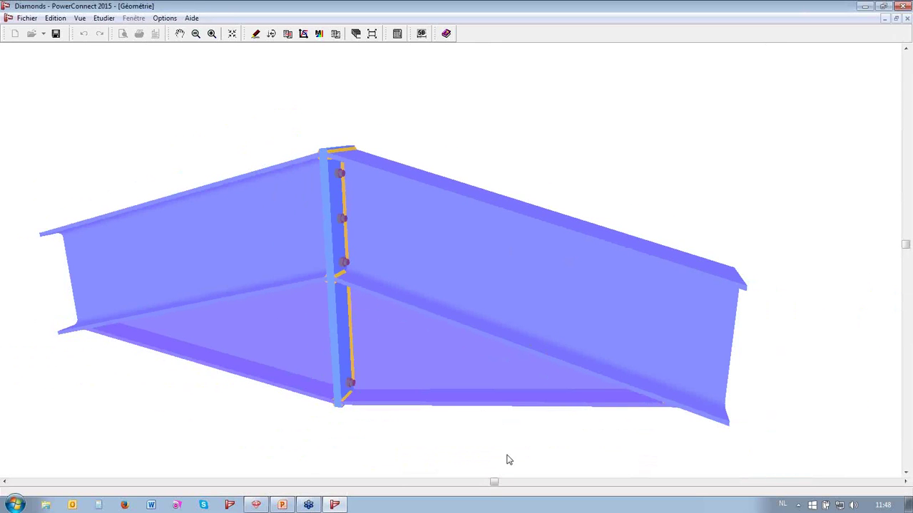
Inspect the right beam's profile, material, length and angle without changing them
left_click_drag(492, 486, 513, 483)
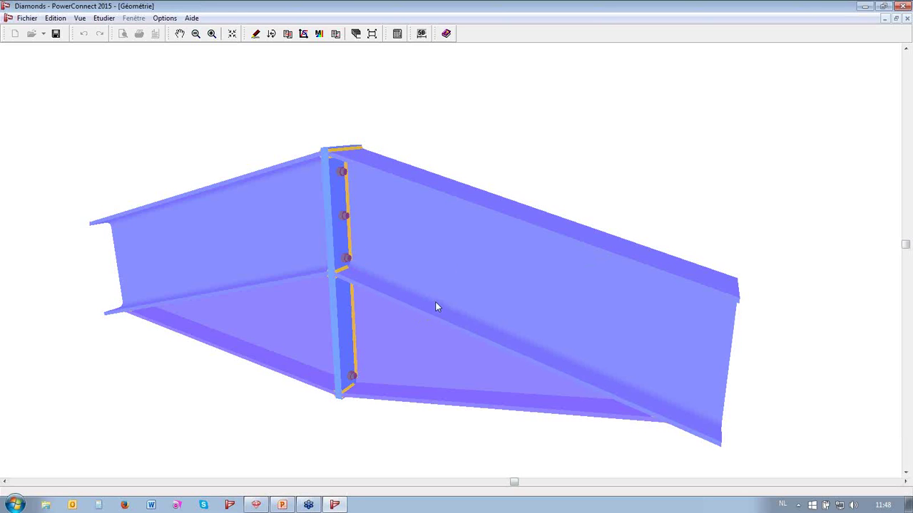
double_click(449, 266)
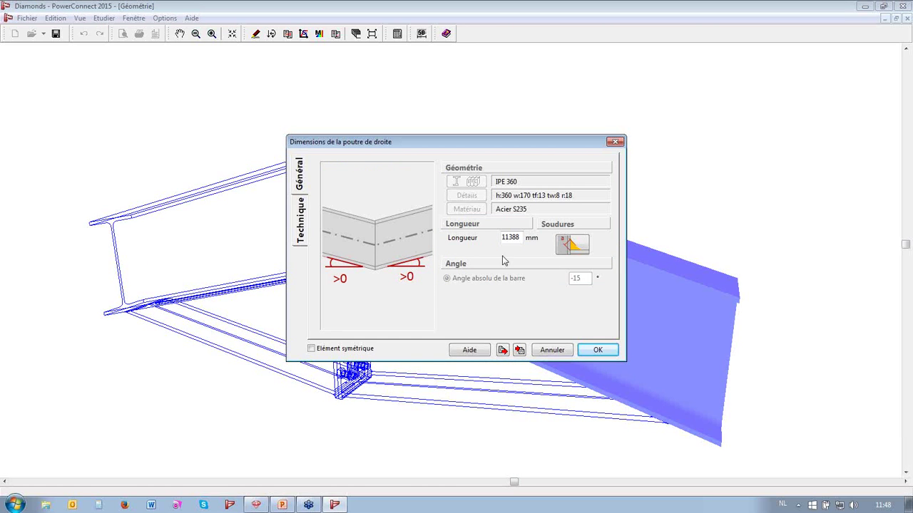
left_click(543, 350)
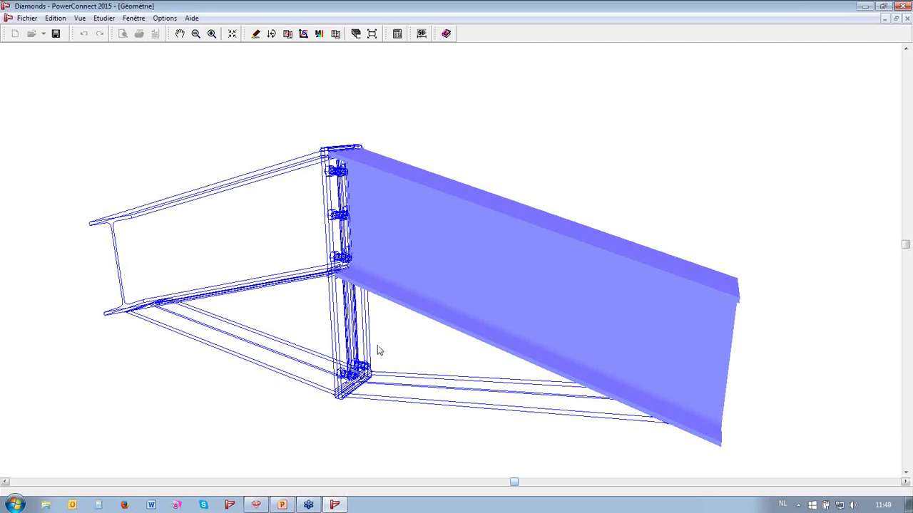
Review the end plate's dimensions and welds, and look up the characteristic distances CB and CF in the reference diagram
left_click(333, 229)
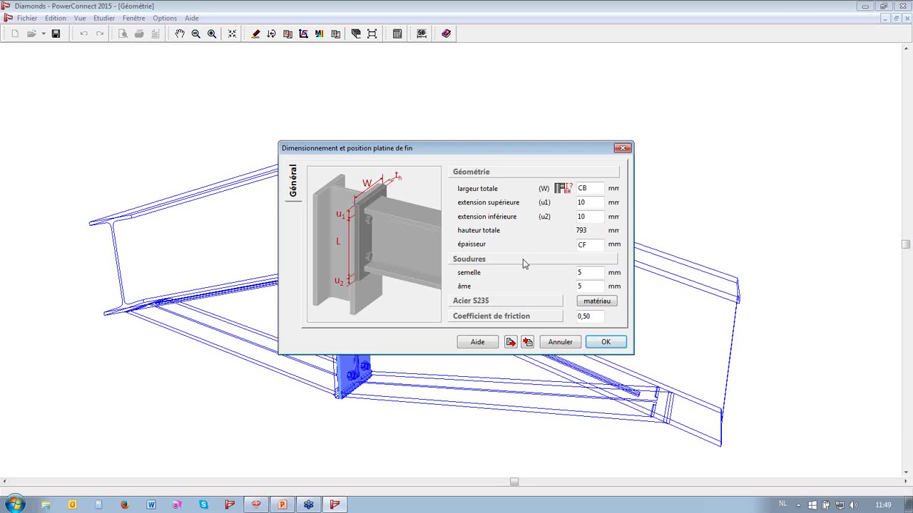
left_click_drag(591, 245, 563, 245)
left_click(594, 246)
left_click(563, 188)
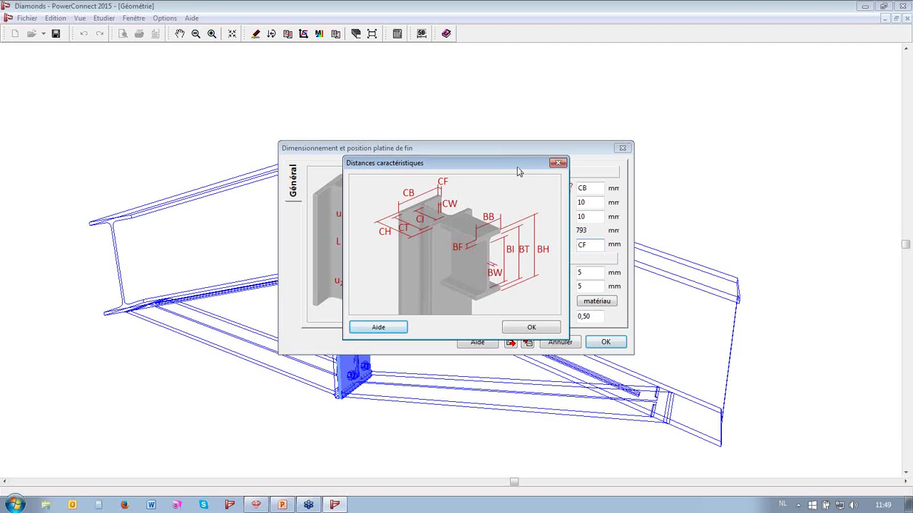
left_click_drag(516, 170, 428, 211)
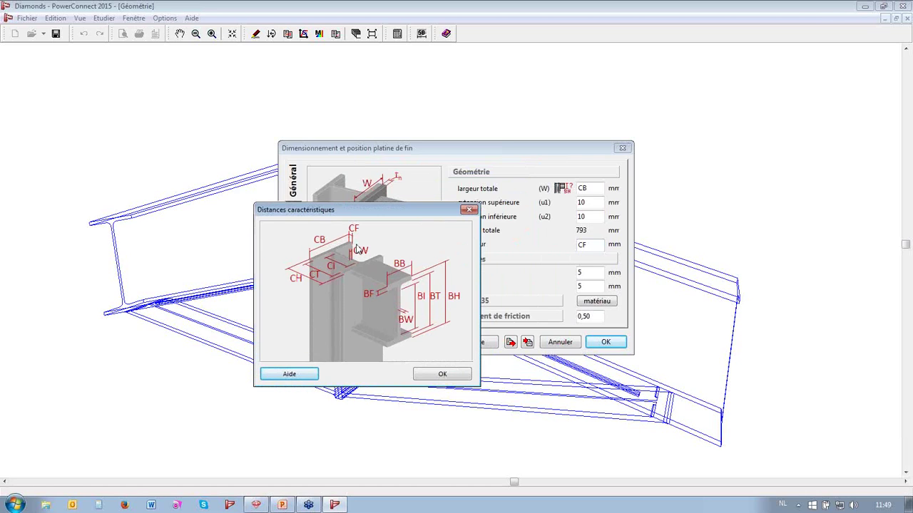
left_click(442, 374)
left_click(605, 342)
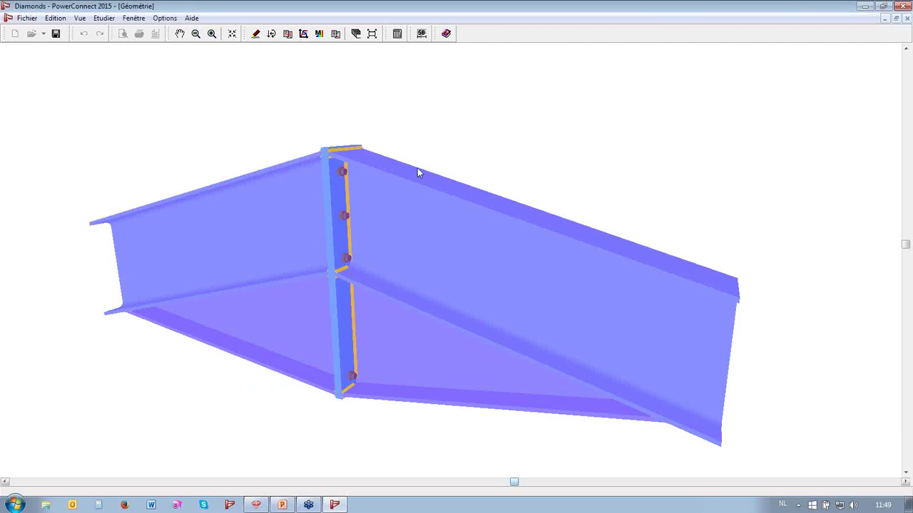
Change the ridge connection's bolts to size M-16 from the bolt library and accept the bolt layout
double_click(343, 172)
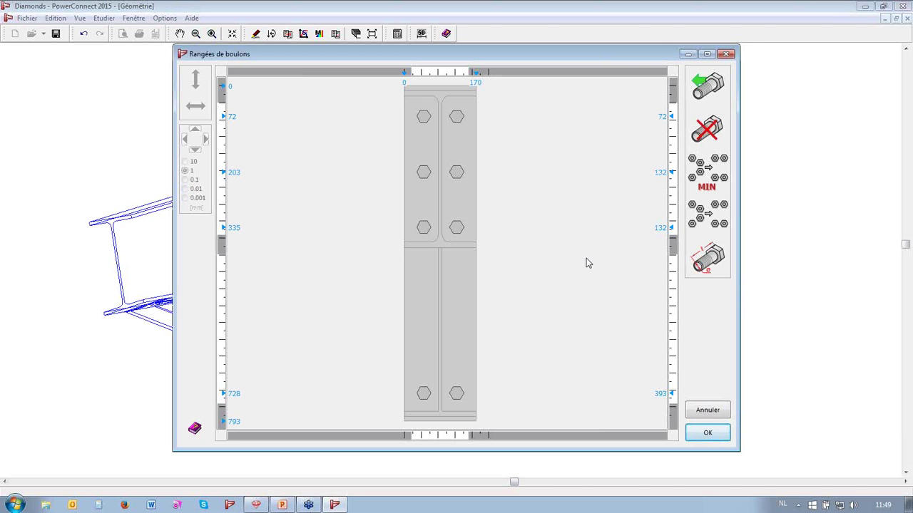
left_click(710, 262)
left_click(372, 316)
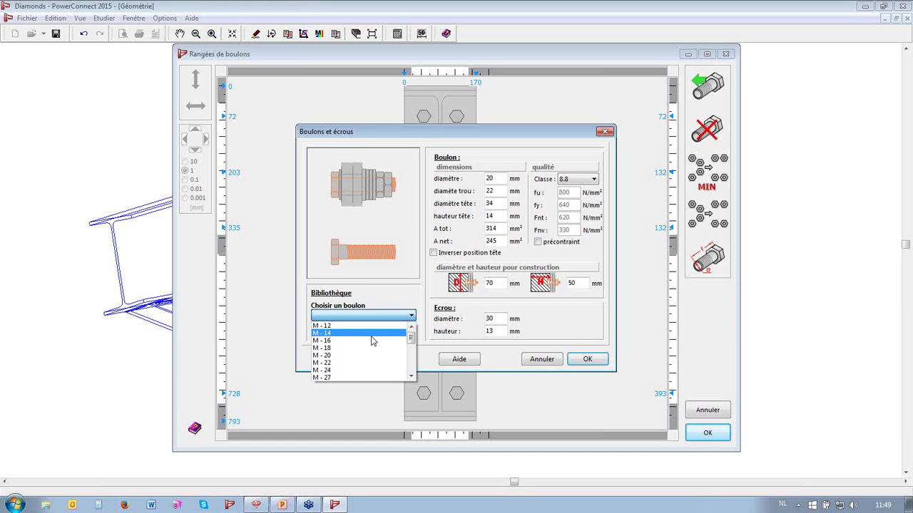
left_click(371, 341)
left_click(587, 360)
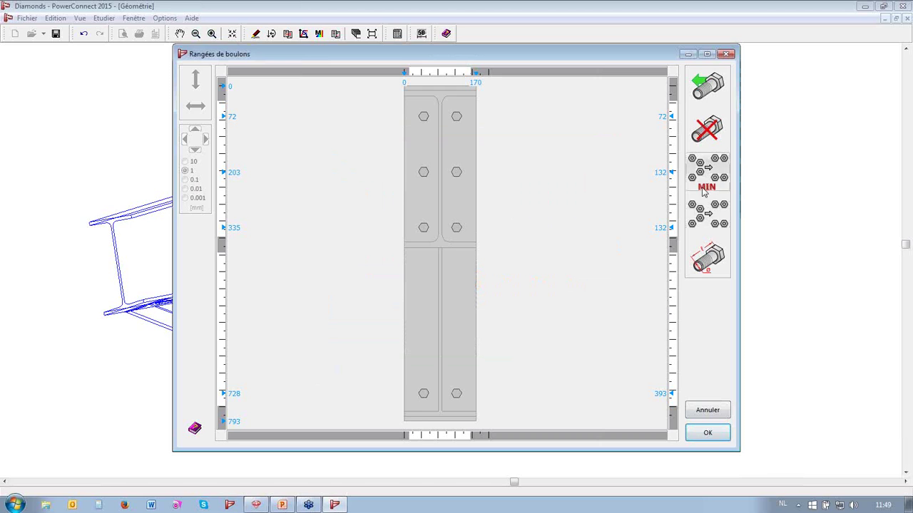
left_click(717, 434)
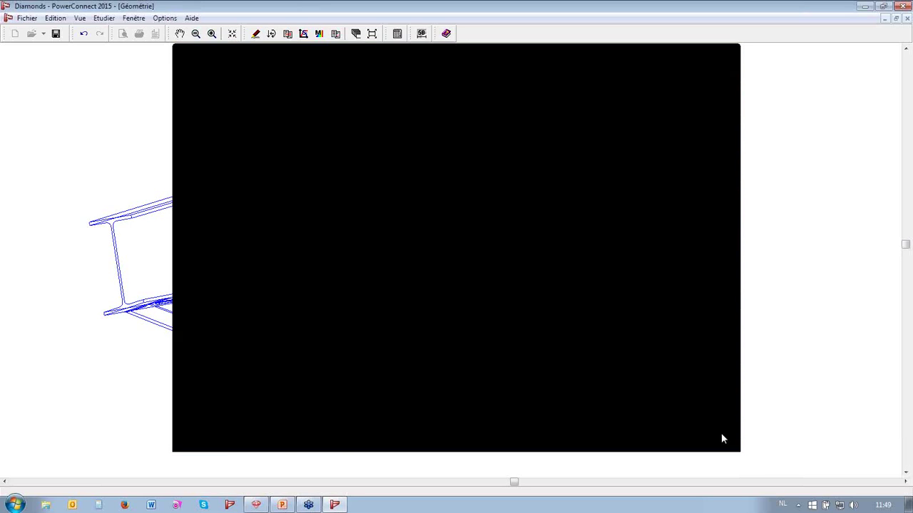
Calculate the ridge connection, review its result summary and rigidity graph, and return to the connection analysis in Diamonds
left_click(397, 34)
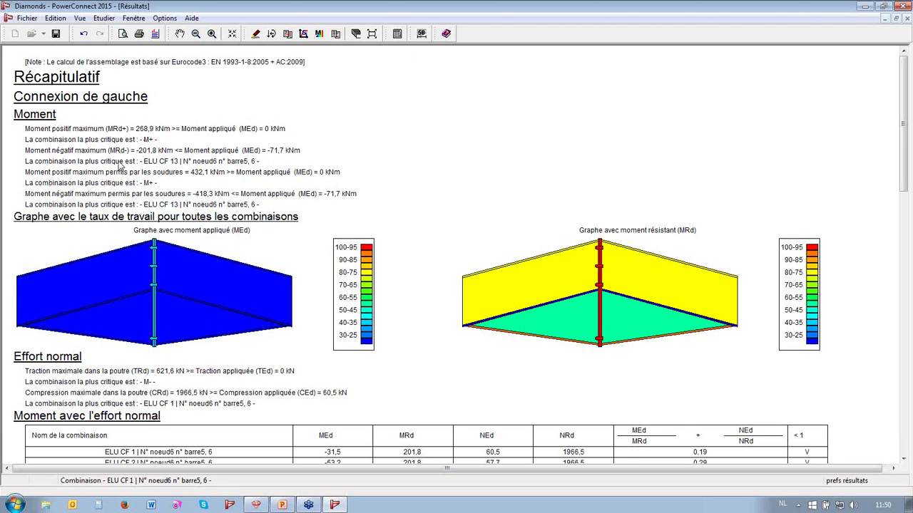
scroll(248, 219, "down", 1)
scroll(248, 220, "down", 3)
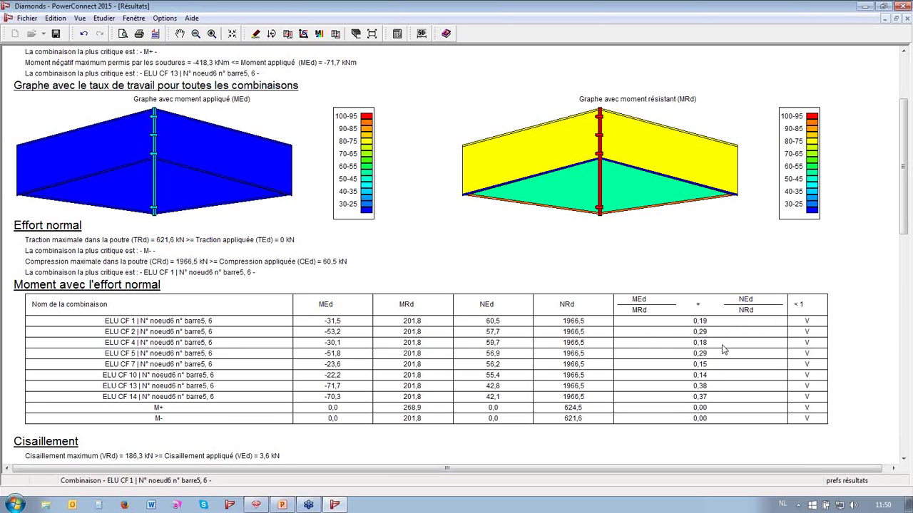
scroll(362, 233, "up", 3)
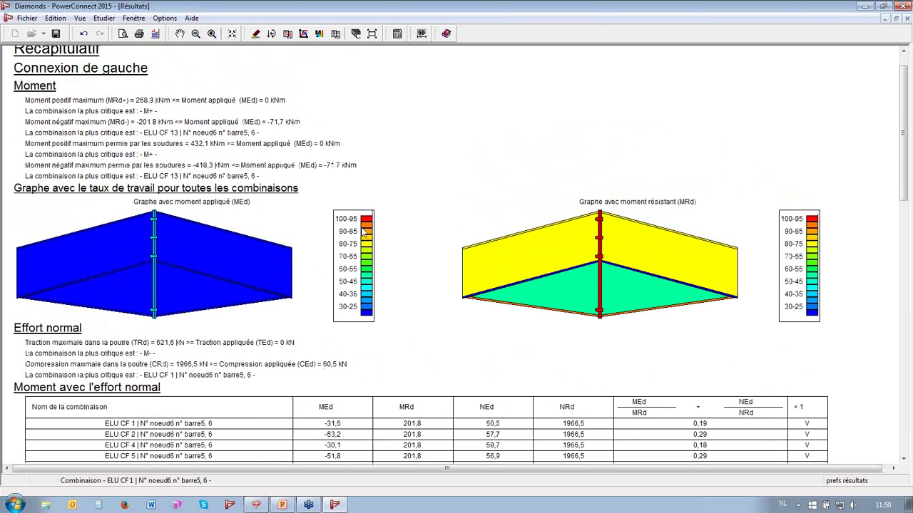
left_click(304, 35)
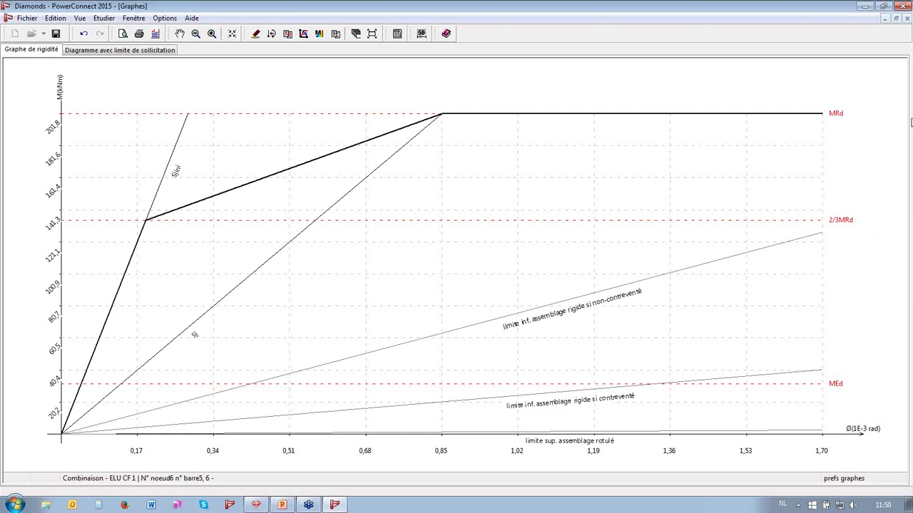
left_click(906, 19)
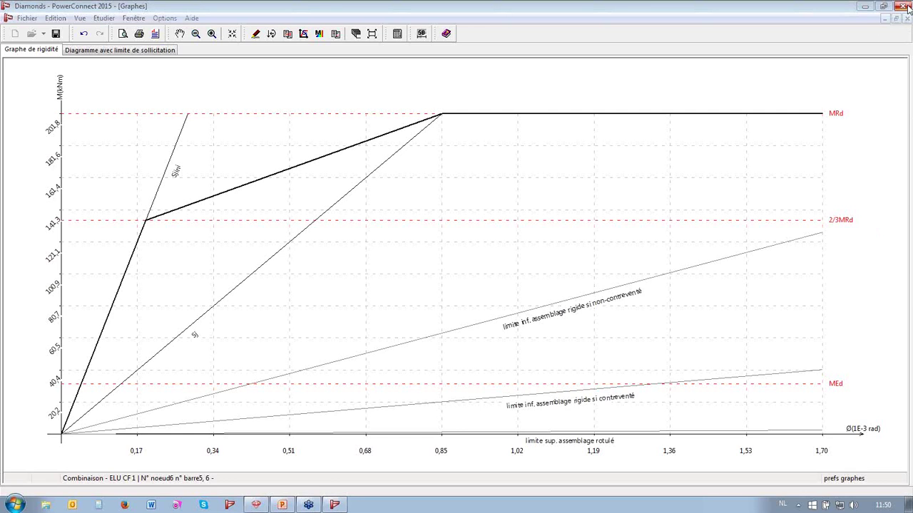
left_click(907, 7)
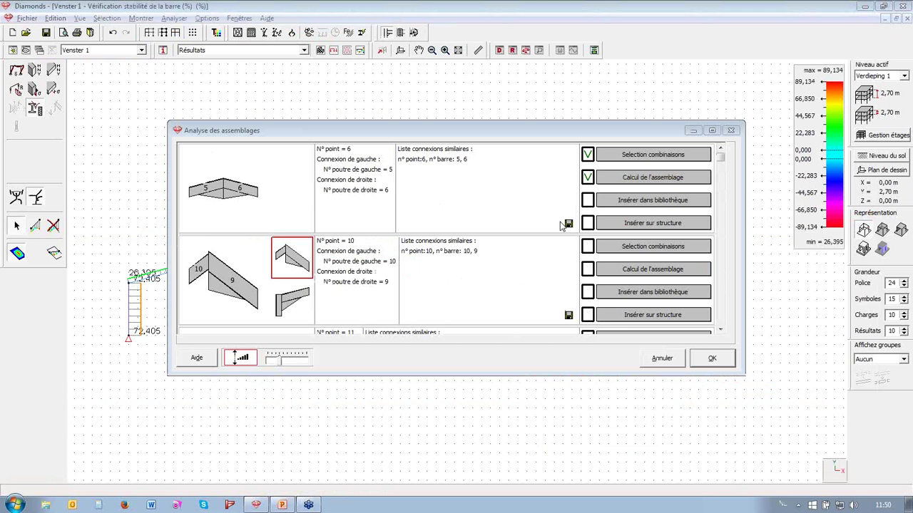
Save the point 6 connection to the library as "poutre-poutre" and insert it in the structure
left_click(653, 201)
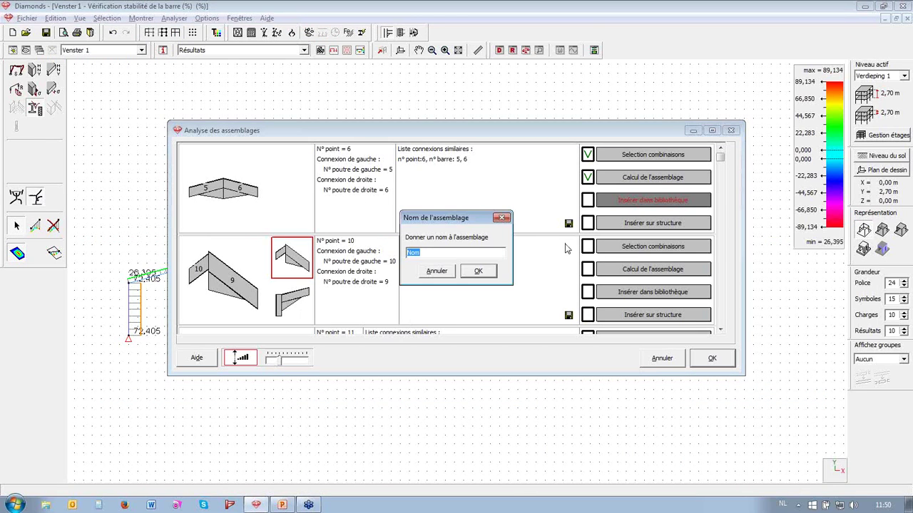
type("poutre-poutre")
left_click(482, 274)
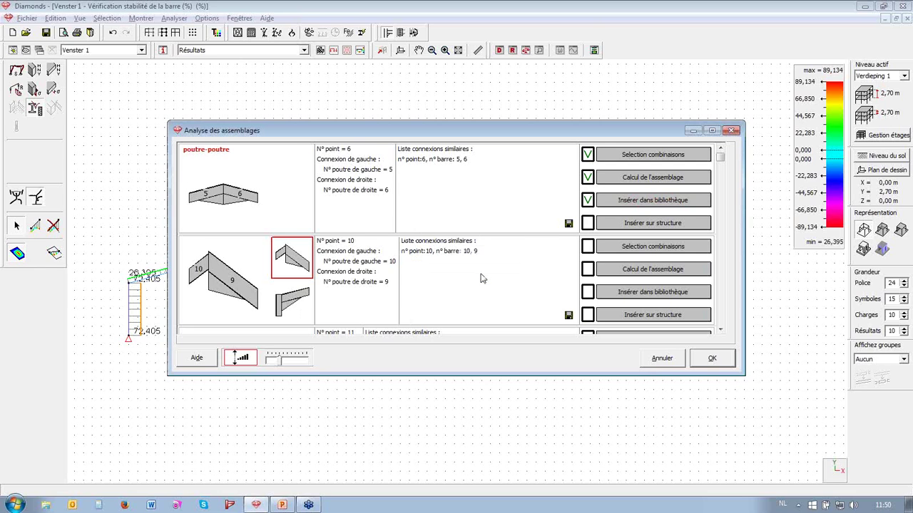
left_click(646, 225)
Treat point 10 as a column-beam connection, accept its load combinations and start its calculation in PowerConnect
left_click(305, 303)
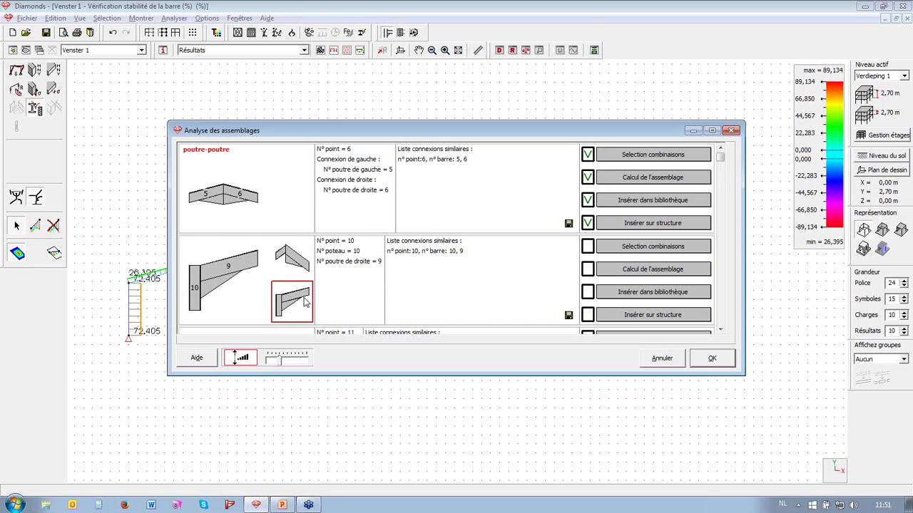
left_click(647, 247)
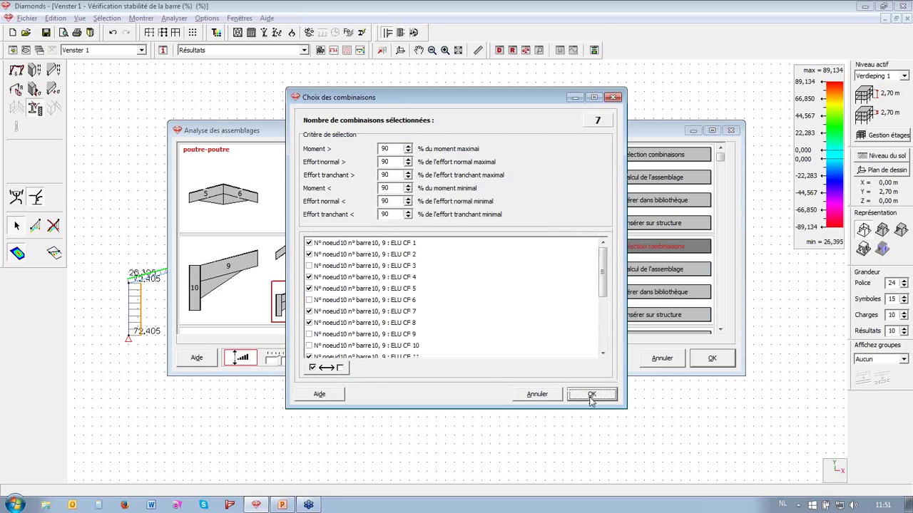
left_click(591, 396)
left_click(645, 270)
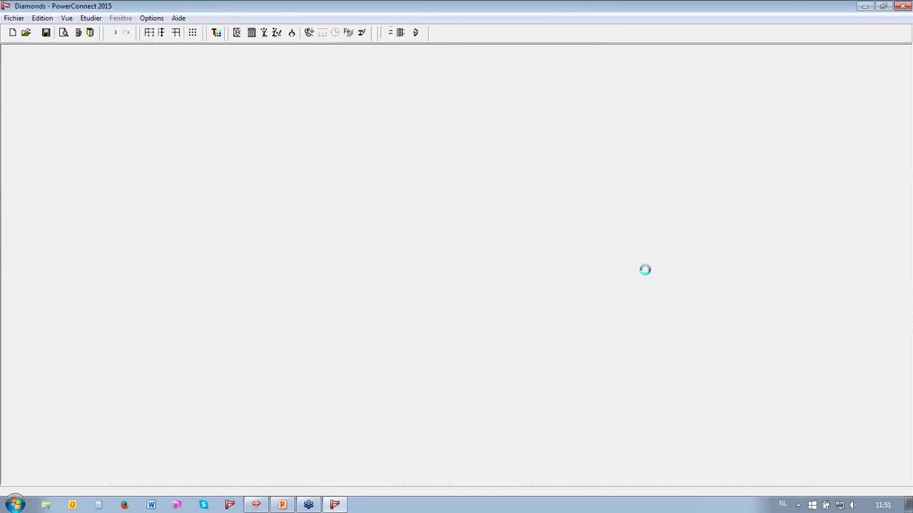
left_click(530, 306)
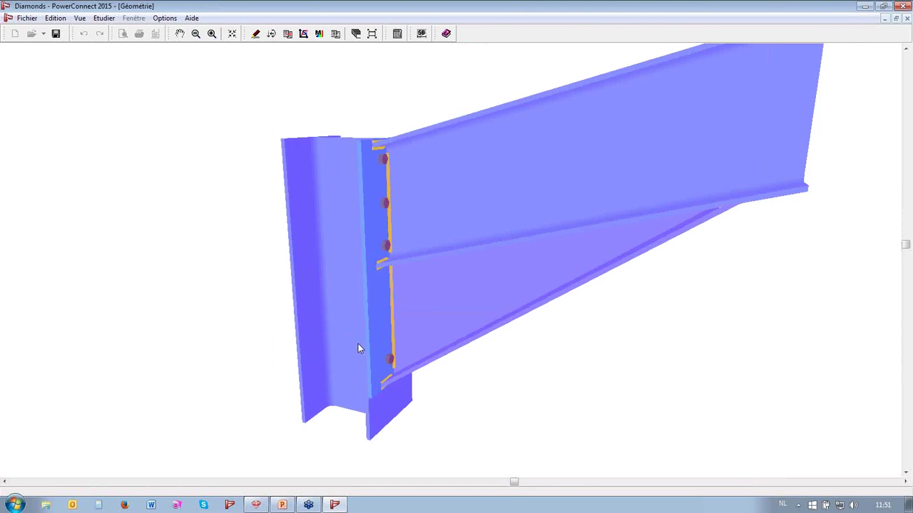
Calculate the point 10 column-beam connection and examine its moment checks and utilisation graphs
left_click(553, 483)
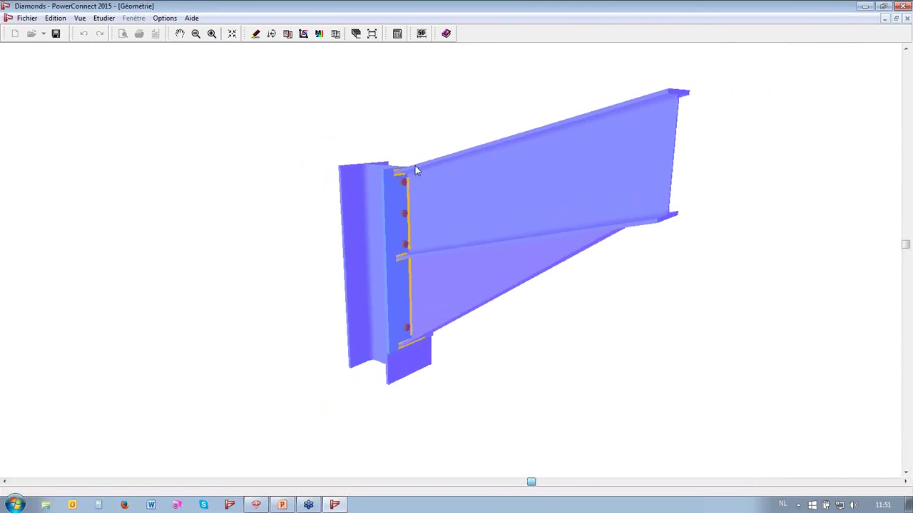
left_click(397, 33)
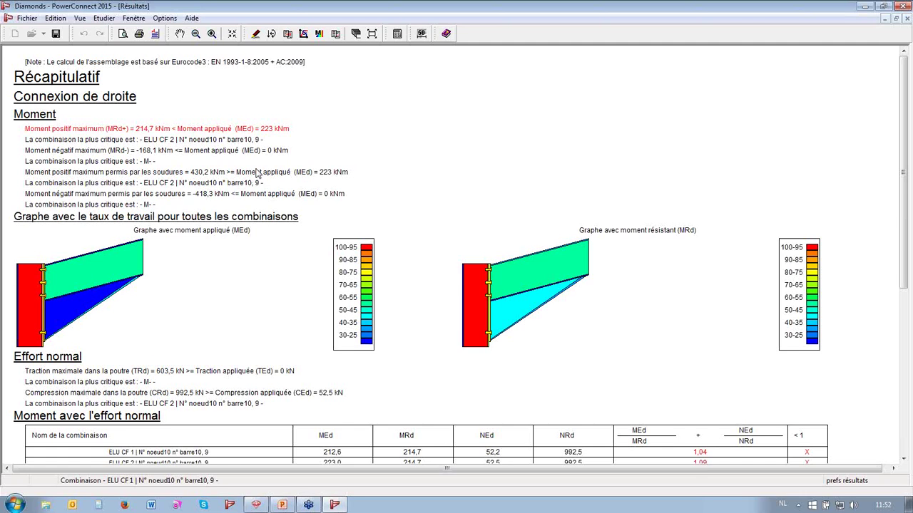
scroll(440, 181, "down", 1)
scroll(440, 181, "down", 2)
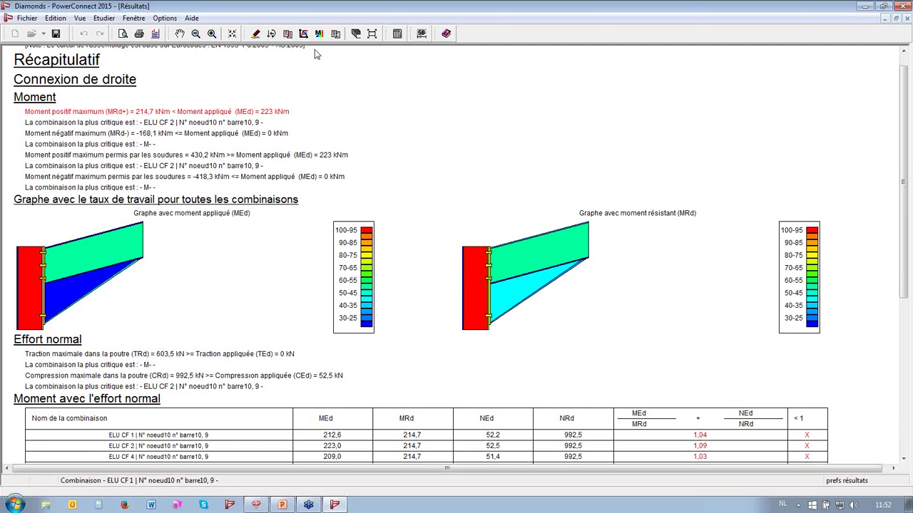
Add an upper and a lower stiffener on the right side of the column in the geometry model
left_click(255, 34)
left_click_drag(550, 484, 469, 483)
left_click(384, 305)
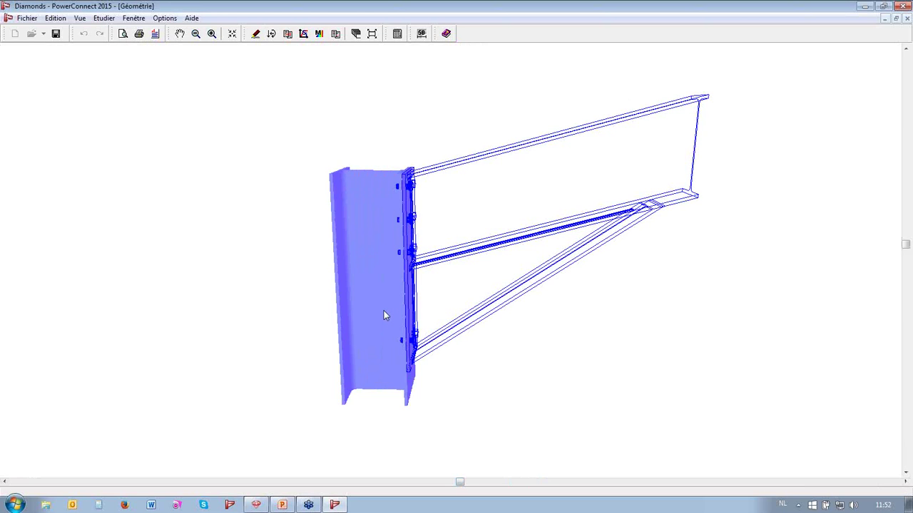
double_click(384, 312)
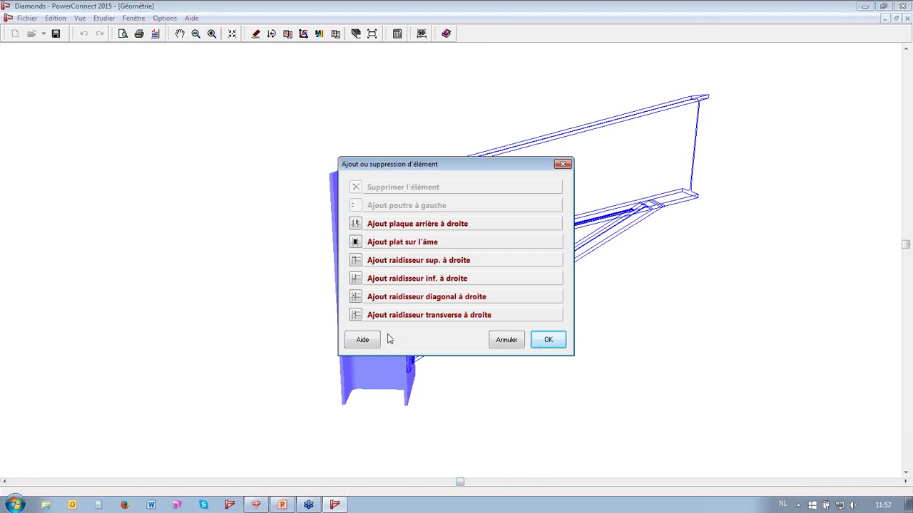
left_click(356, 280)
left_click(356, 261)
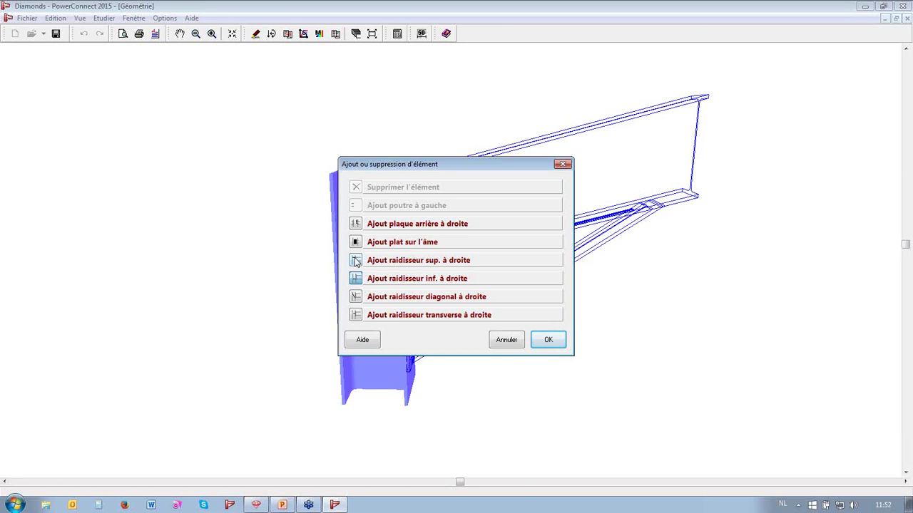
left_click(547, 343)
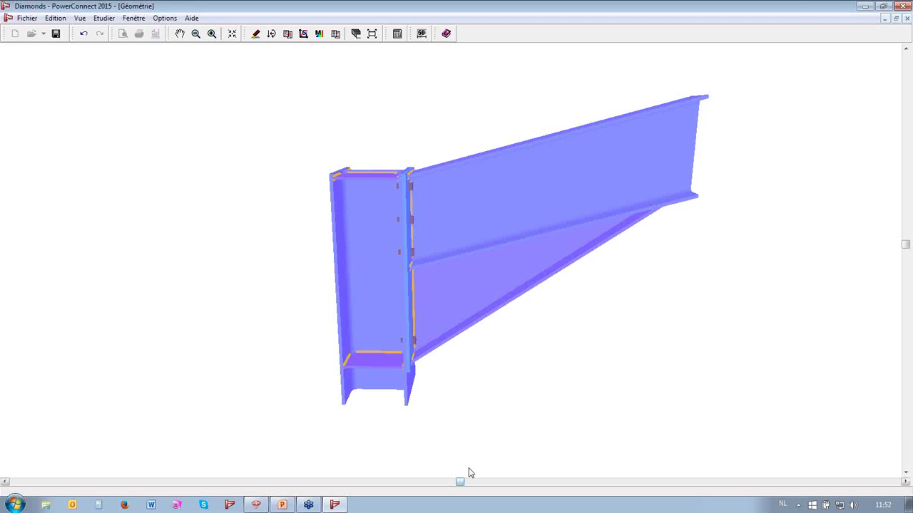
Recalculate the stiffened column-beam connection, review its resistance checks and rigidity graph, and return to the connection analysis in Diamonds
left_click_drag(462, 483, 510, 477)
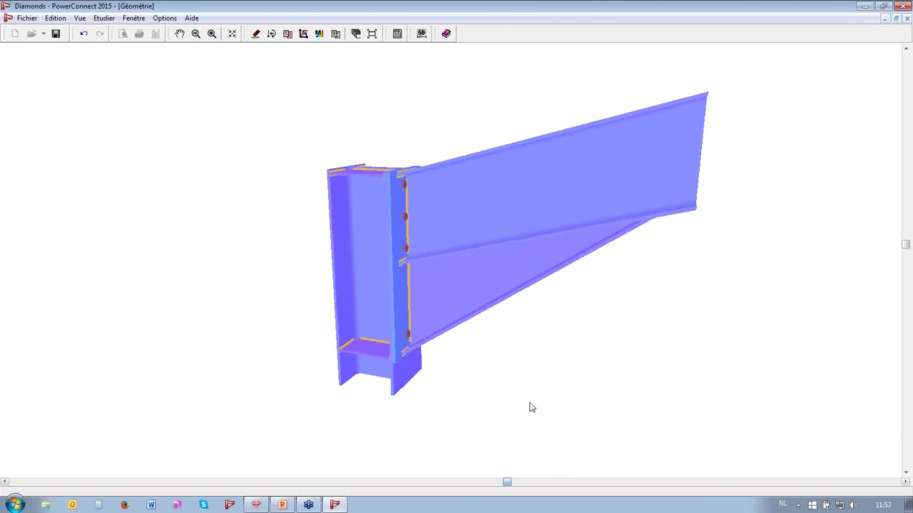
left_click(395, 36)
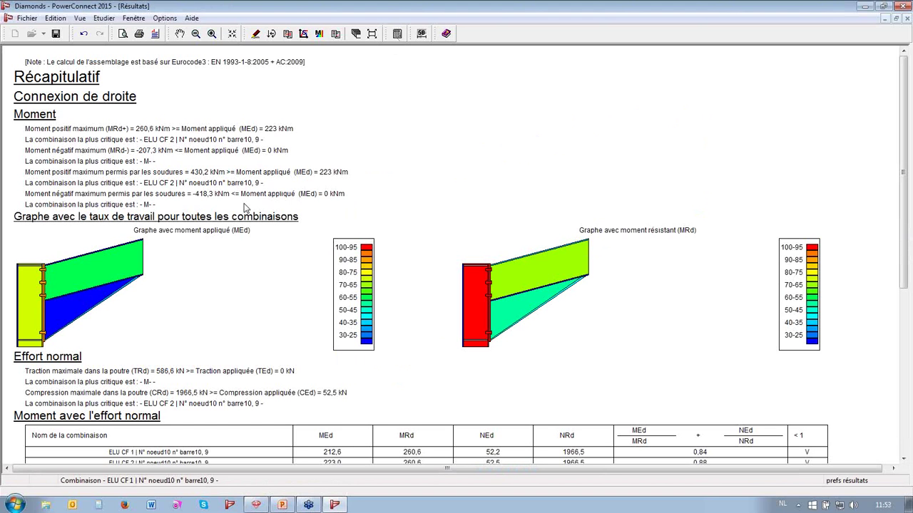
scroll(297, 185, "down", 1)
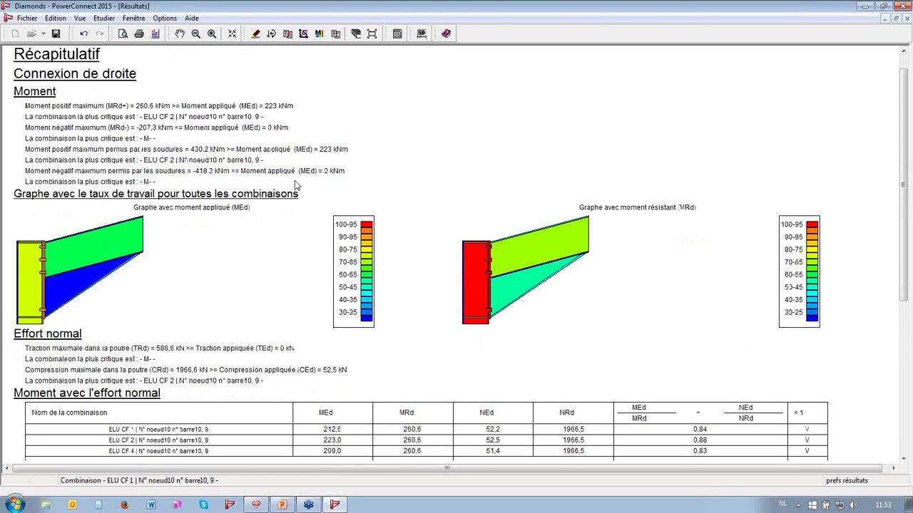
scroll(296, 184, "down", 4)
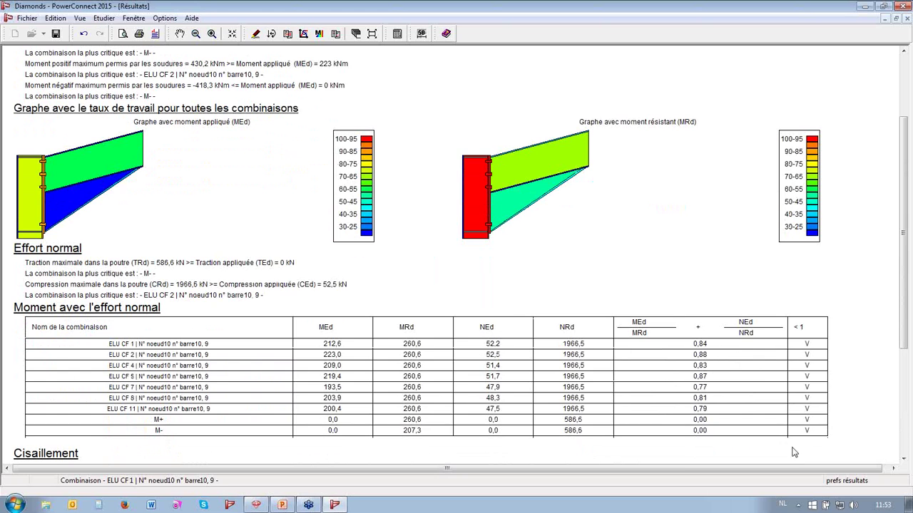
scroll(734, 386, "down", 1)
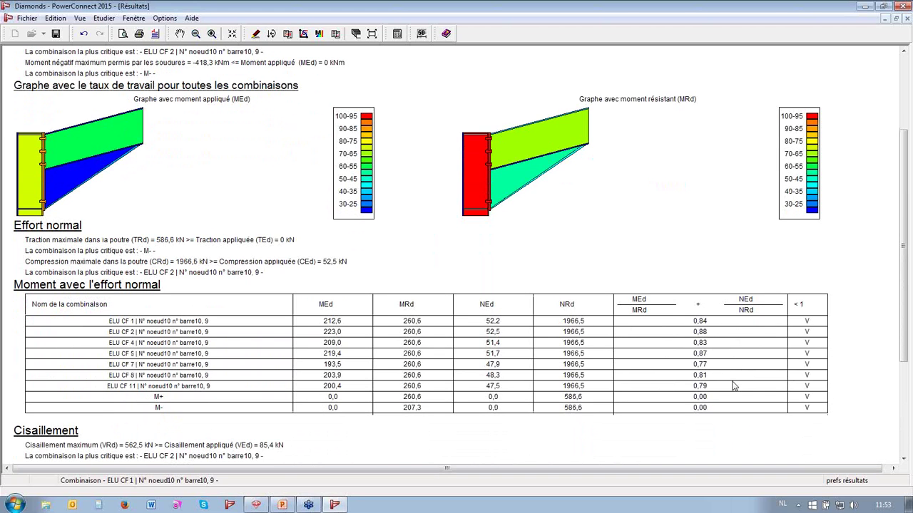
scroll(733, 387, "down", 7)
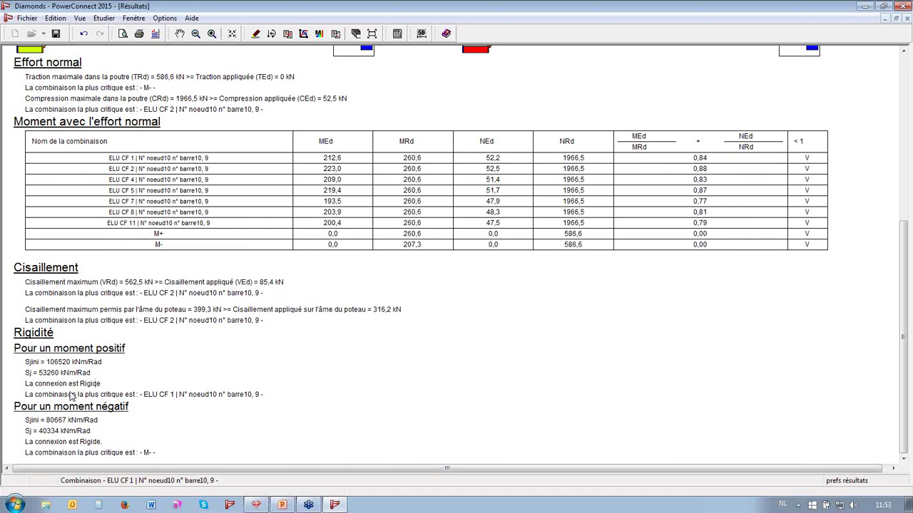
left_click(303, 34)
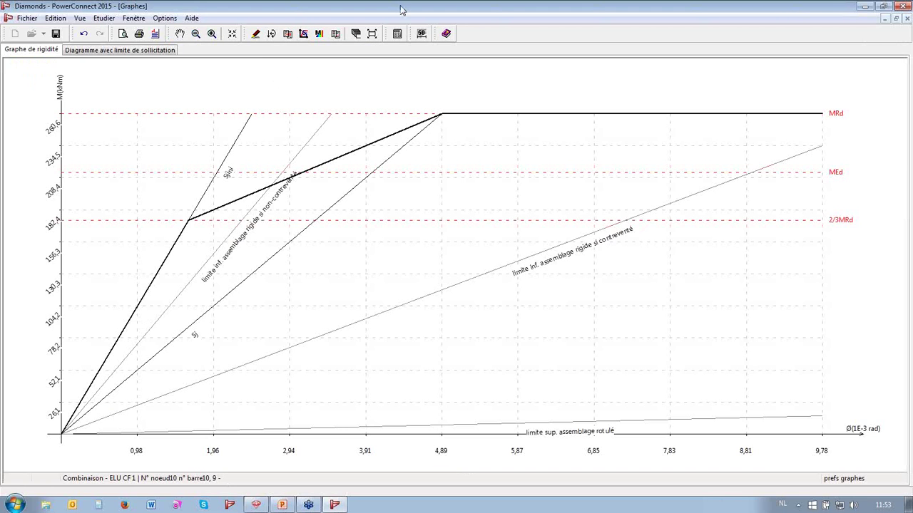
left_click(908, 19)
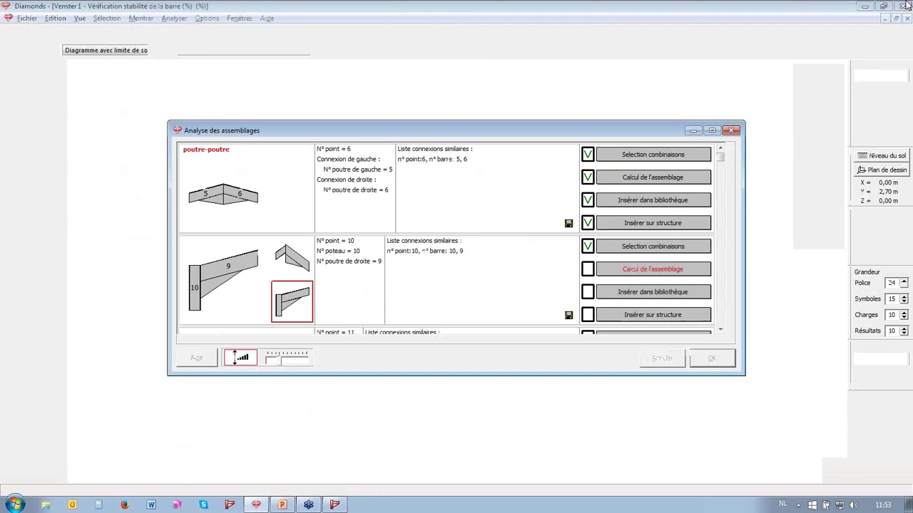
Save the point 10 connection to the library as "poutre-poteau"
left_click(624, 293)
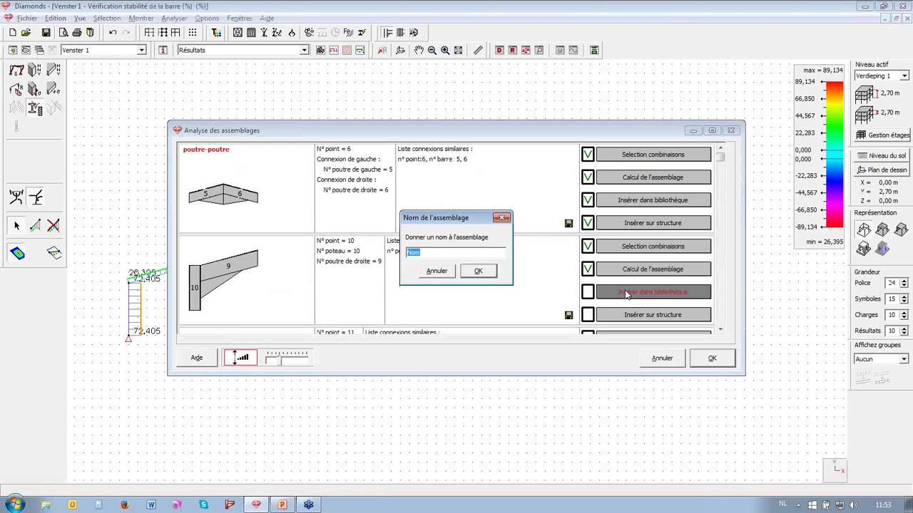
type("poutr")
type("e-o")
type("oteau")
left_click(482, 273)
Insert the point 10 connection in the structure, accept the connection analysis and display the model's geometry
left_click(639, 314)
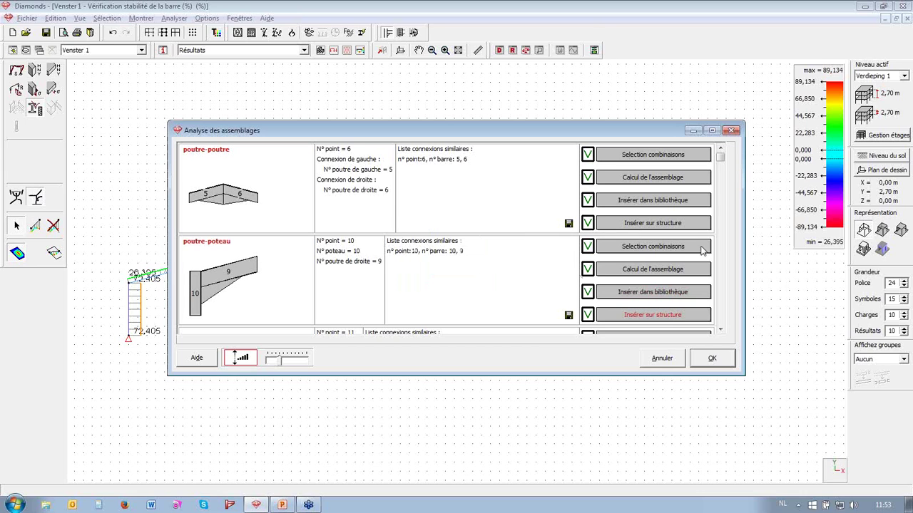
left_click(717, 360)
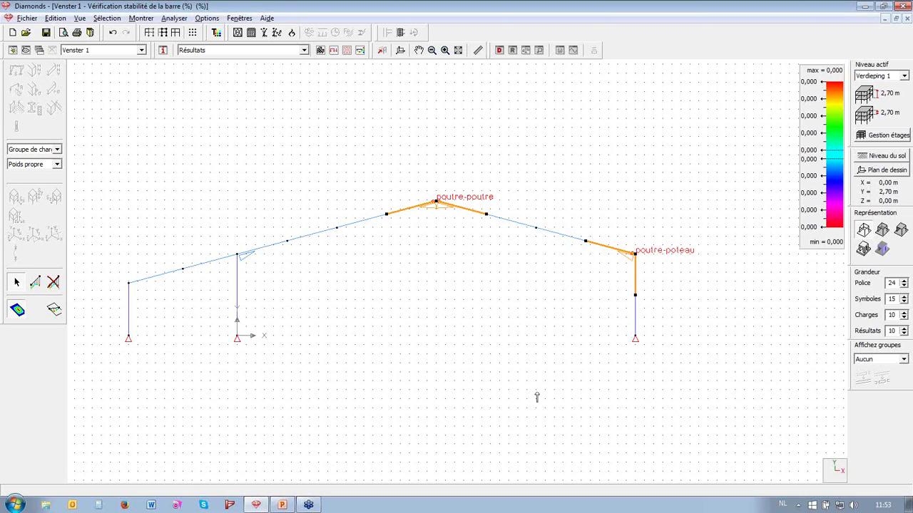
left_click(320, 52)
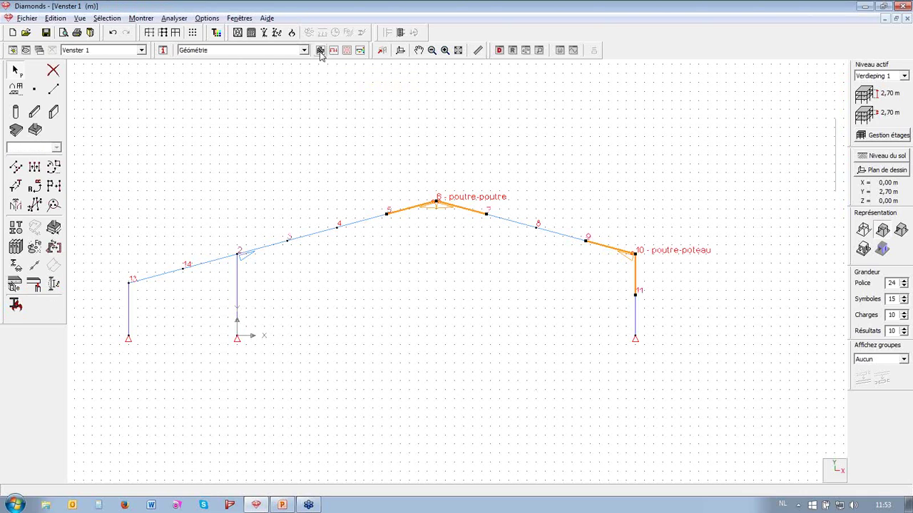
Examine the end stiffness of the beam between points 9 and 10, including its poutre-poteau moment-rotation function, without changing anything
left_click(471, 302)
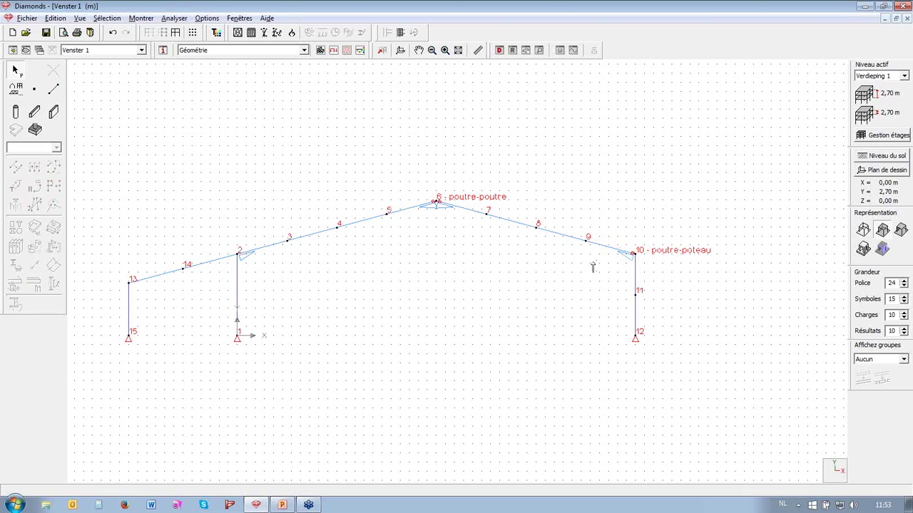
left_click(612, 248)
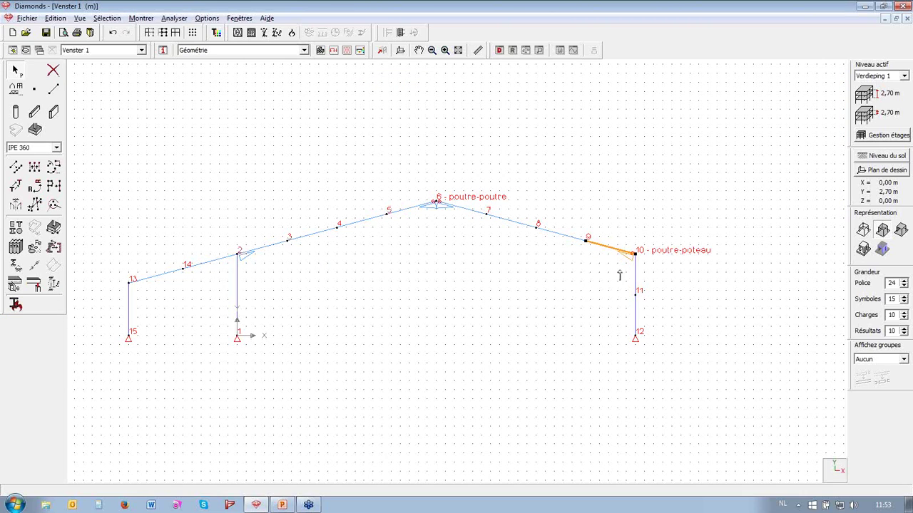
left_click(34, 265)
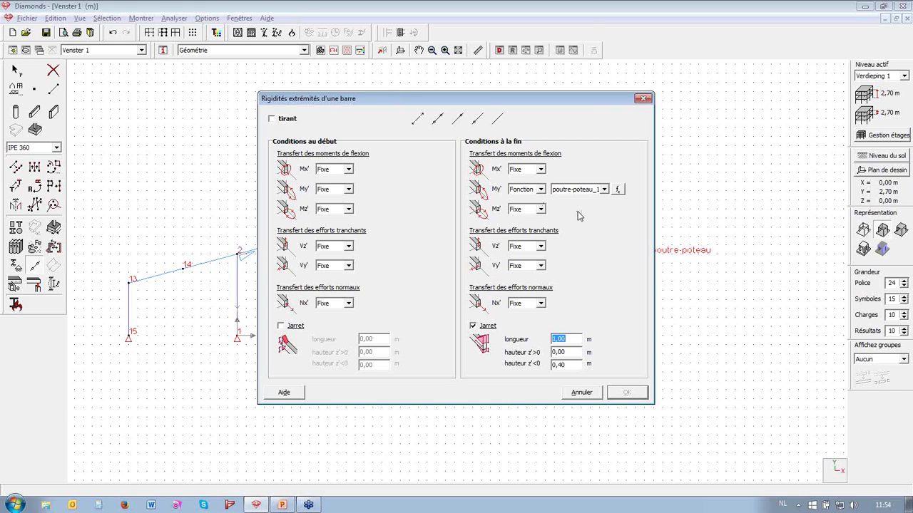
left_click(618, 190)
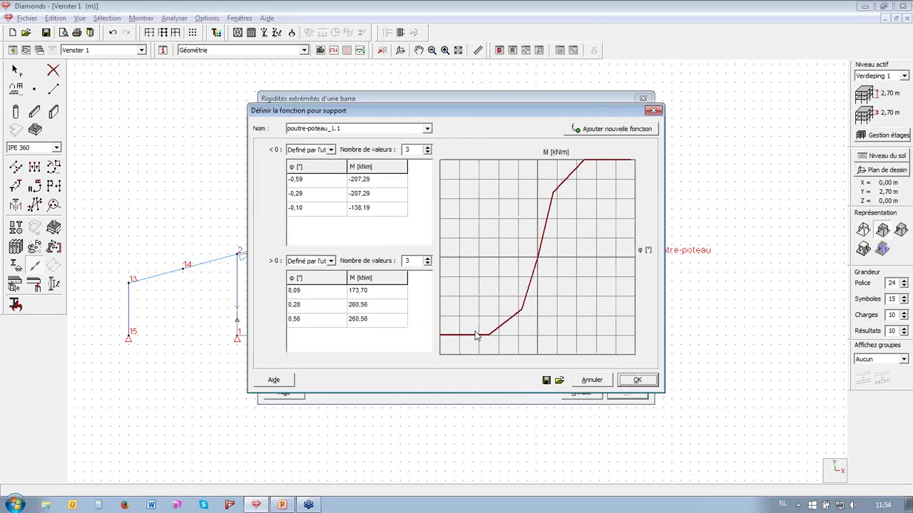
left_click(639, 379)
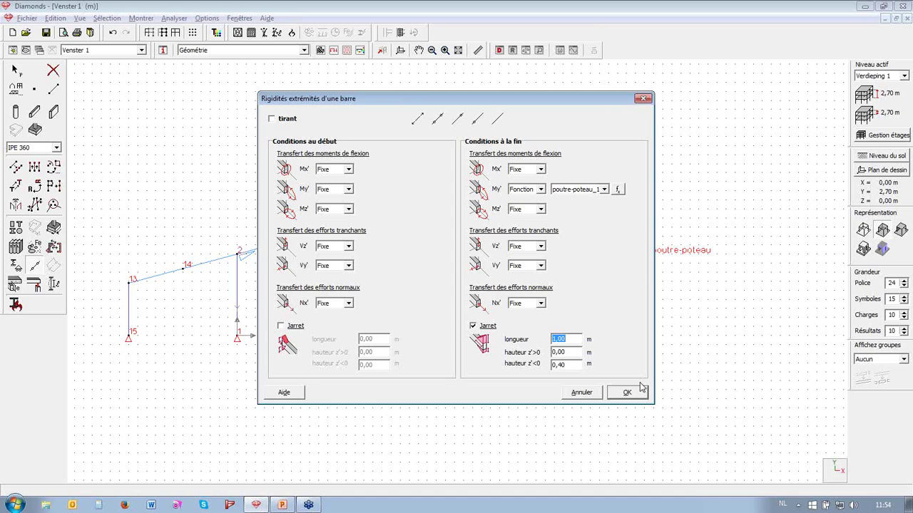
left_click(589, 393)
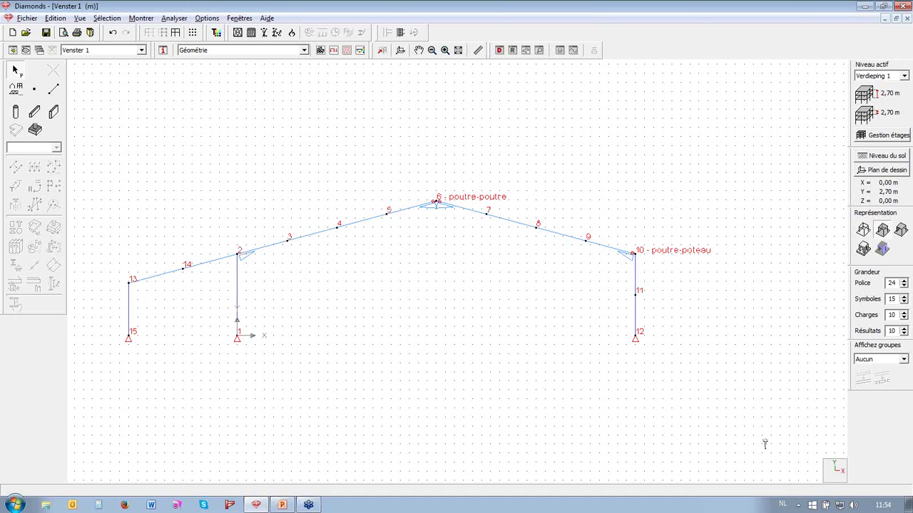
left_click(827, 465)
left_click(831, 469)
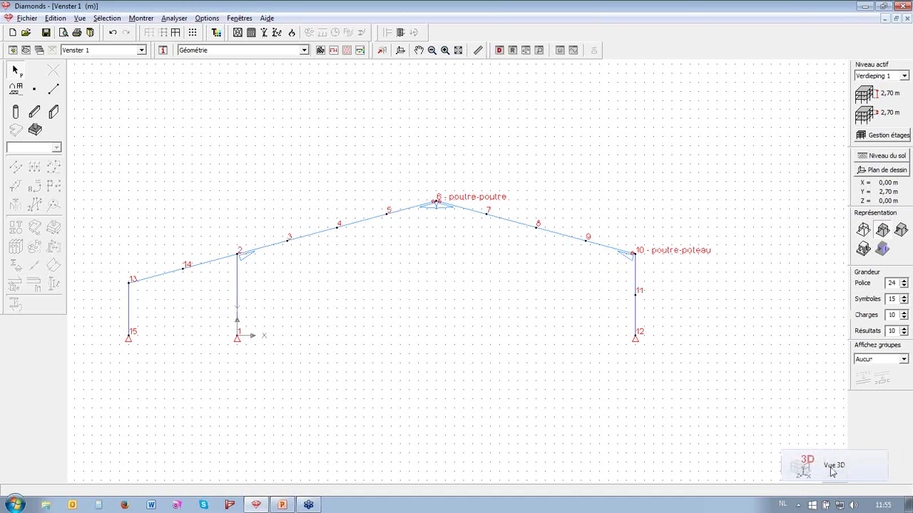
scroll(438, 288, "down", 3)
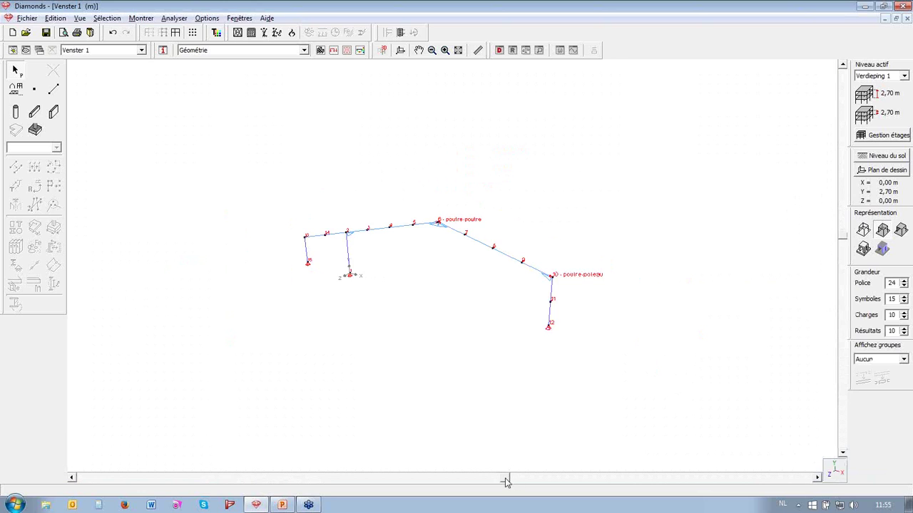
scroll(500, 333, "up", 2)
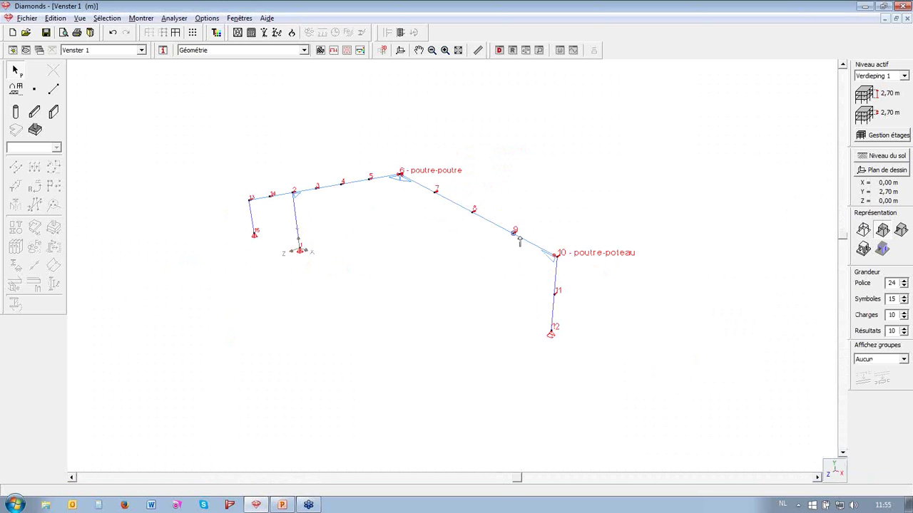
left_click_drag(220, 148, 516, 357)
left_click(835, 471)
left_click(788, 356)
Restrain the Z displacement of all points along the roof beams and at the upper part of the column below point 10
left_click_drag(110, 171, 746, 309)
left_click(836, 471)
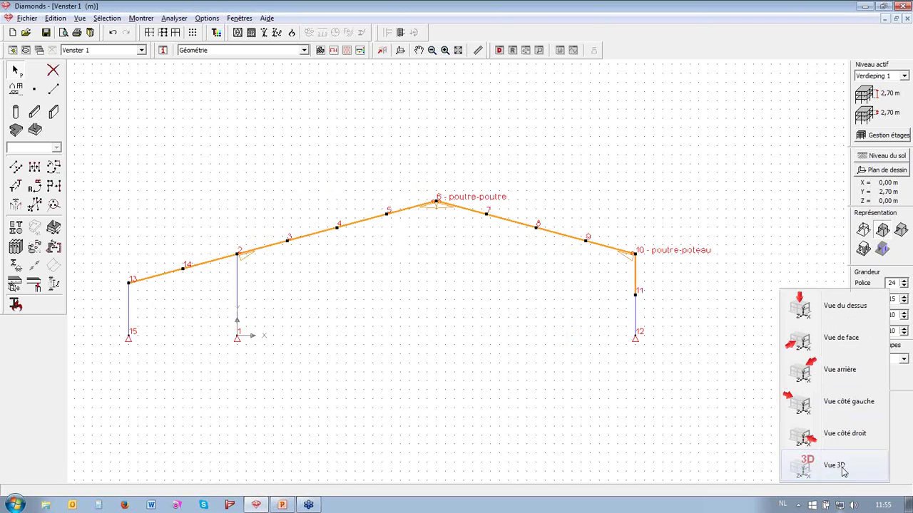
left_click(790, 464)
left_click_drag(517, 479, 540, 480)
left_click(16, 265)
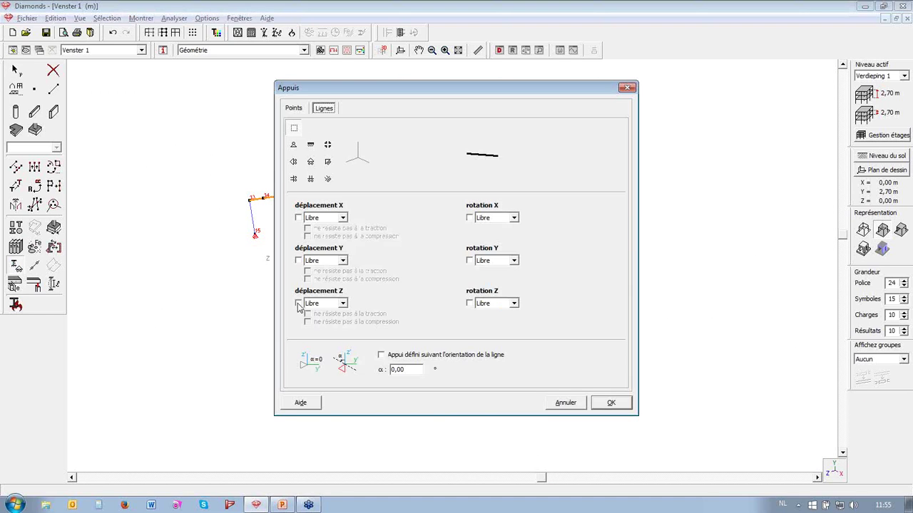
left_click(293, 111)
left_click(299, 303)
left_click(611, 402)
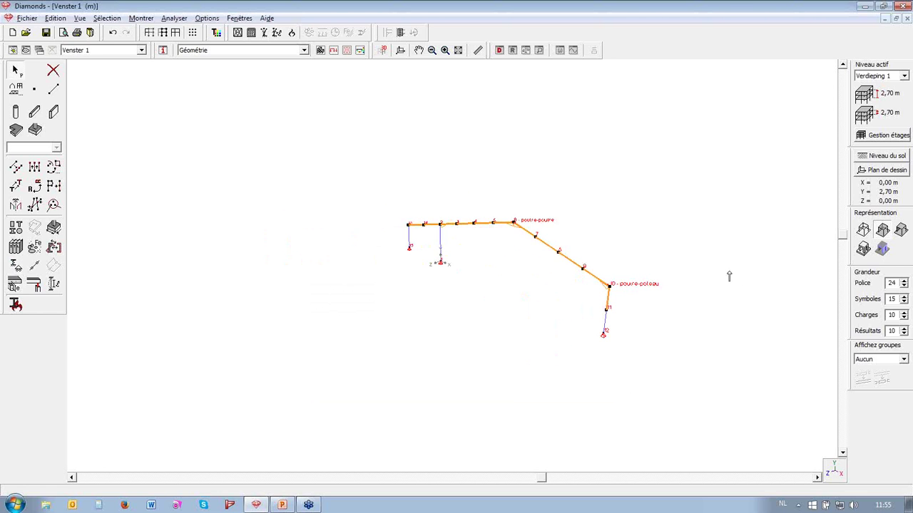
Copy the entire portal frame 6 times at 5 m spacing along Z, creating connection lines between the copies
left_click_drag(354, 158, 747, 404)
scroll(716, 154, "down", 1)
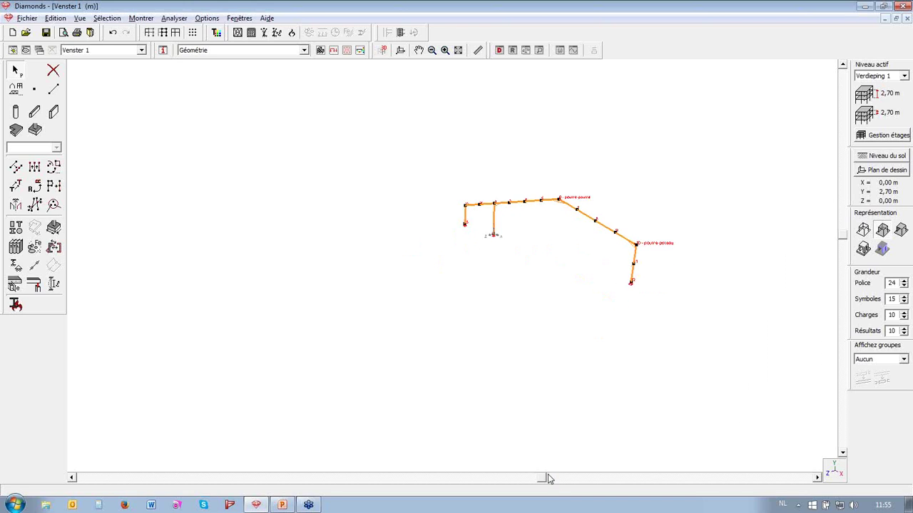
left_click_drag(548, 477, 583, 478)
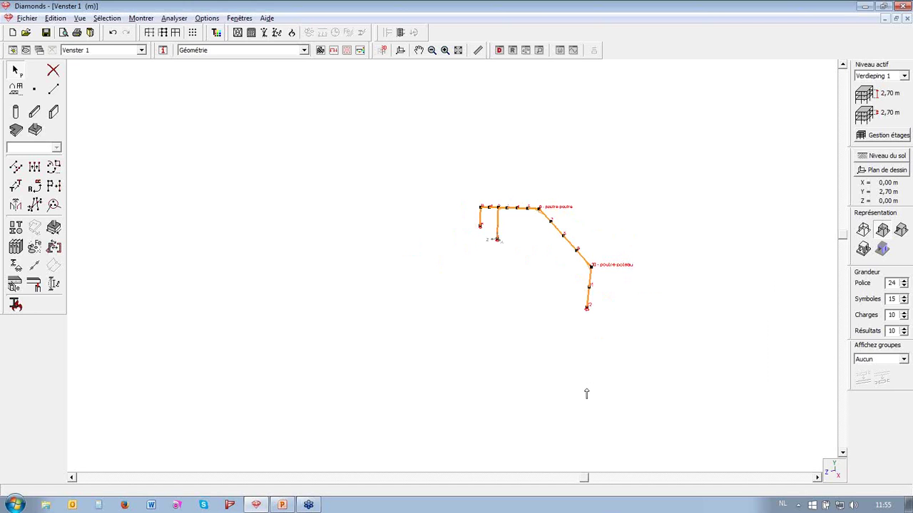
left_click_drag(584, 478, 573, 478)
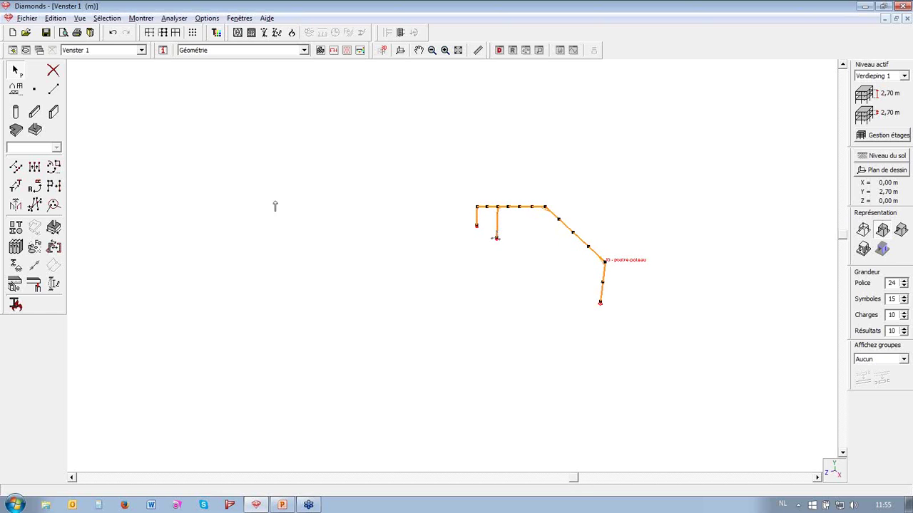
left_click(16, 187)
left_click_drag(739, 246, 227, 252)
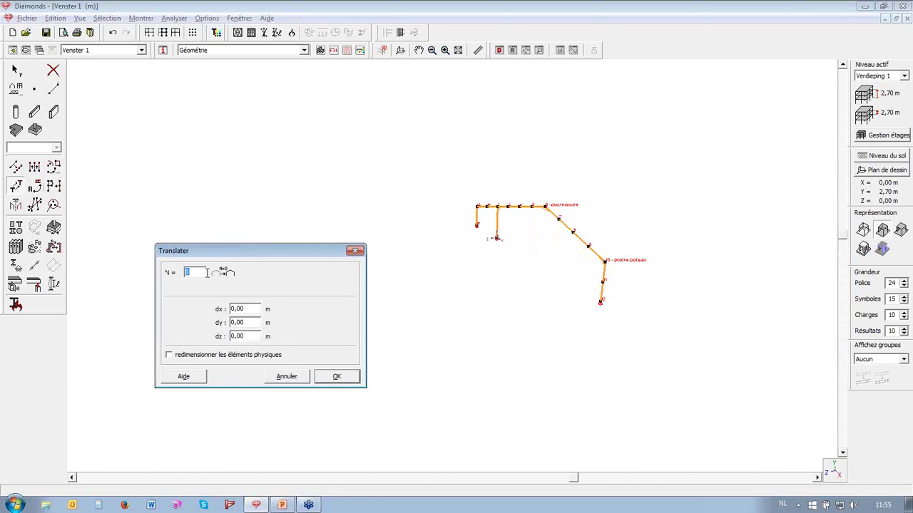
type("6")
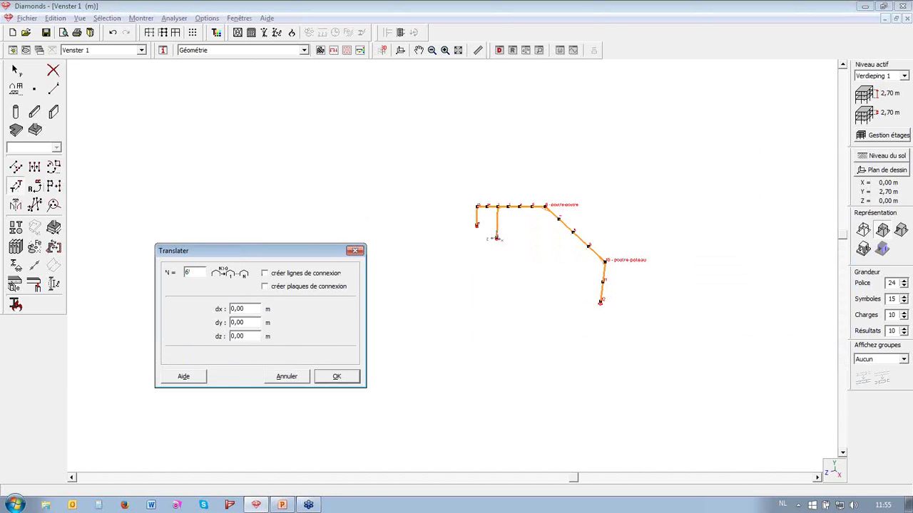
left_click_drag(255, 339, 201, 342)
type("5")
left_click(302, 277)
left_click(338, 377)
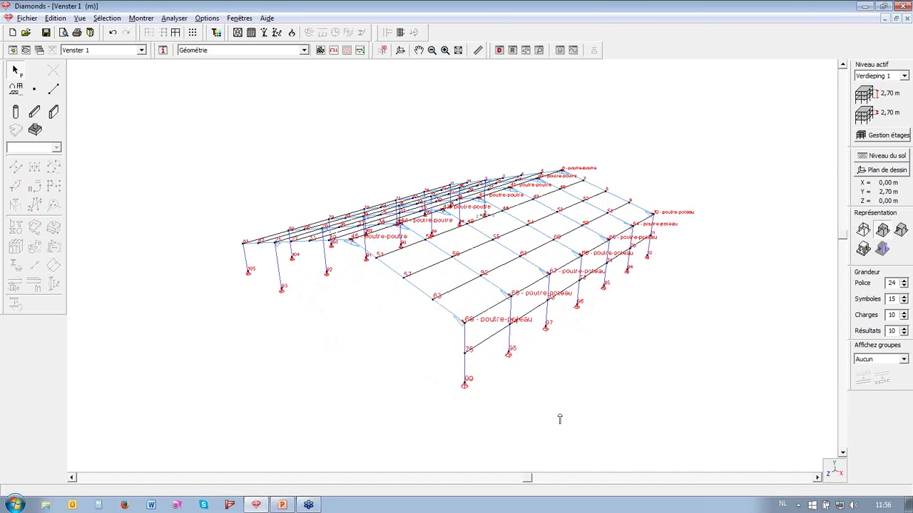
Assign the SHS 100x100x4 section to all longitudinal connection lines between the frames
left_click_drag(842, 249, 842, 239)
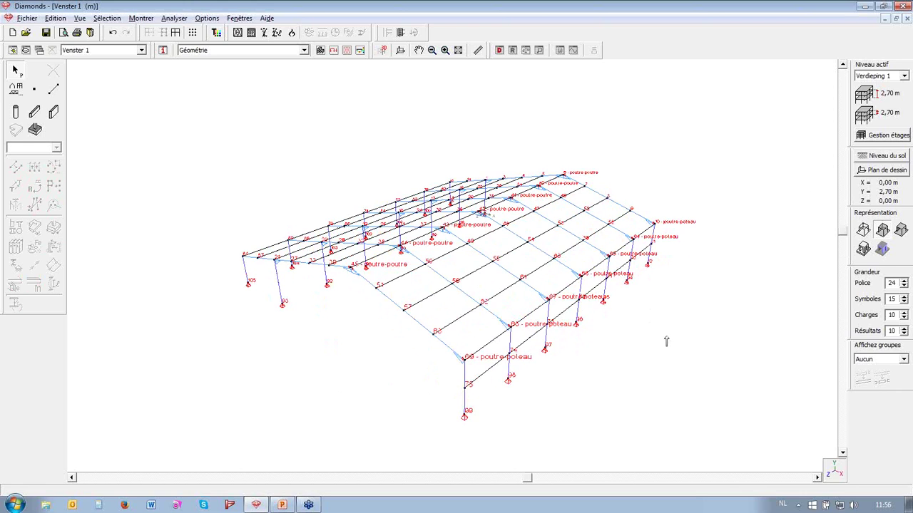
double_click(454, 324)
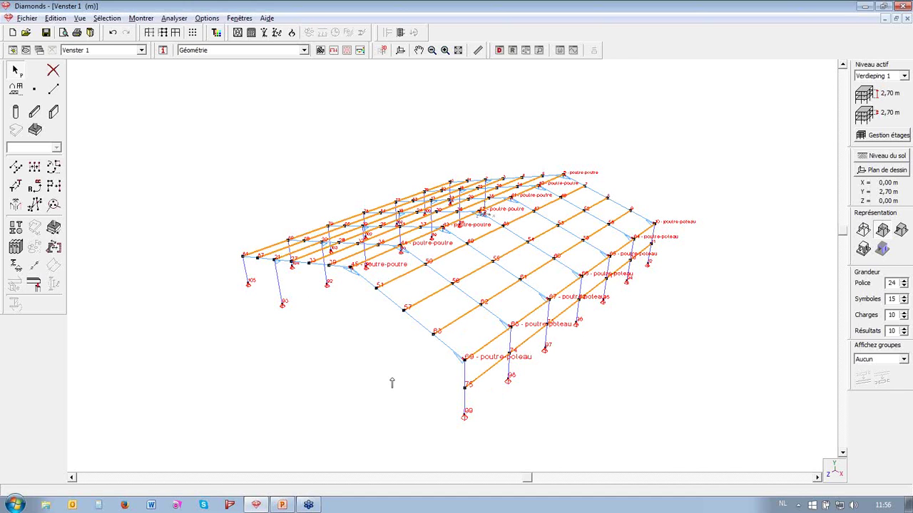
left_click(16, 247)
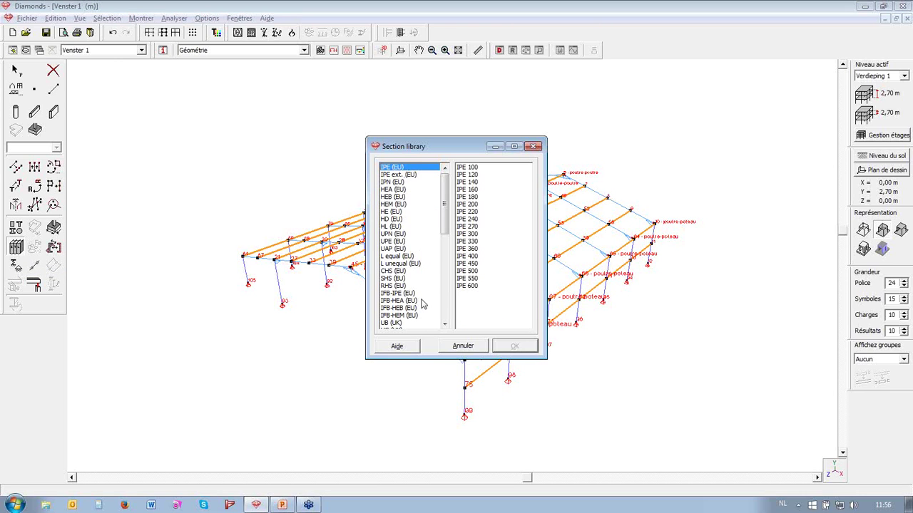
left_click(401, 279)
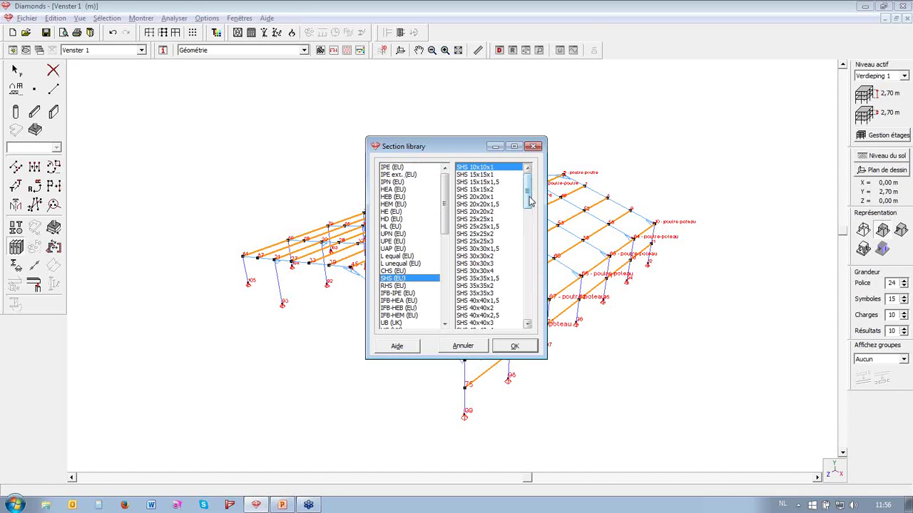
left_click_drag(529, 202, 539, 271)
left_click(502, 219)
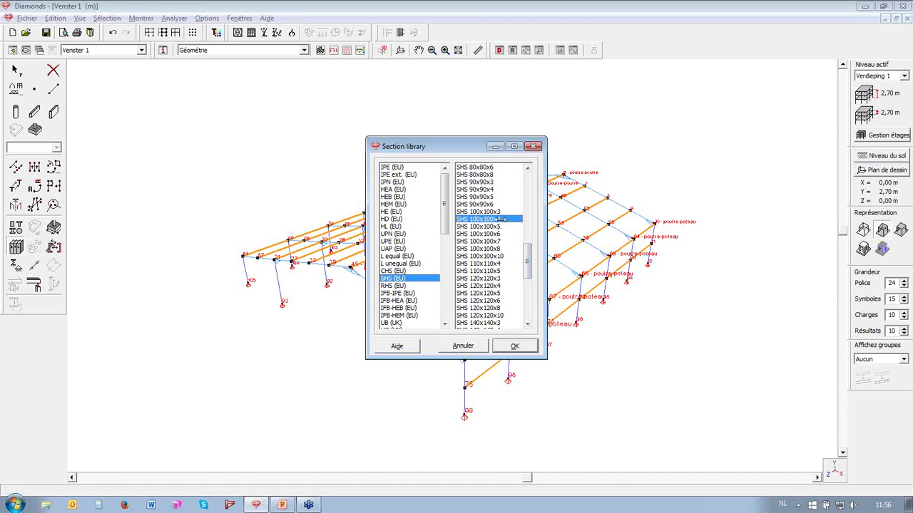
left_click(531, 354)
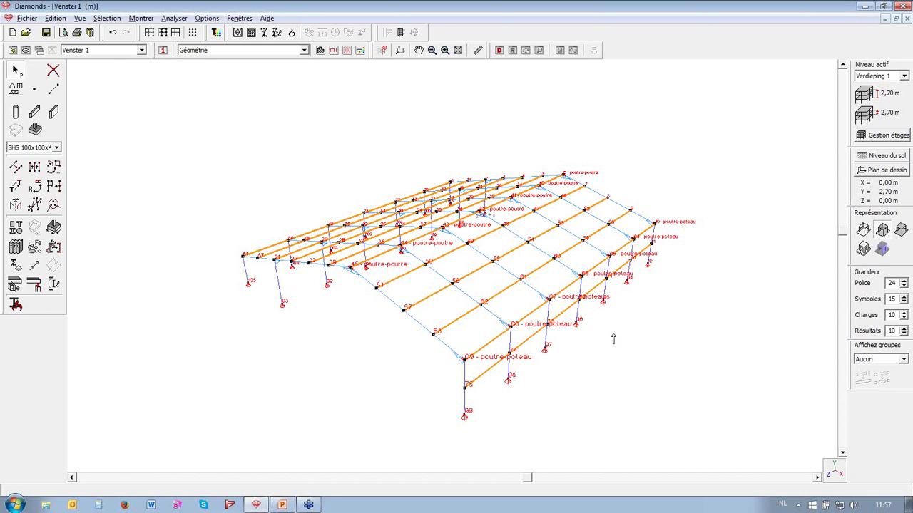
Delete the custom member types end column, purlin and wind brace
left_click(216, 33)
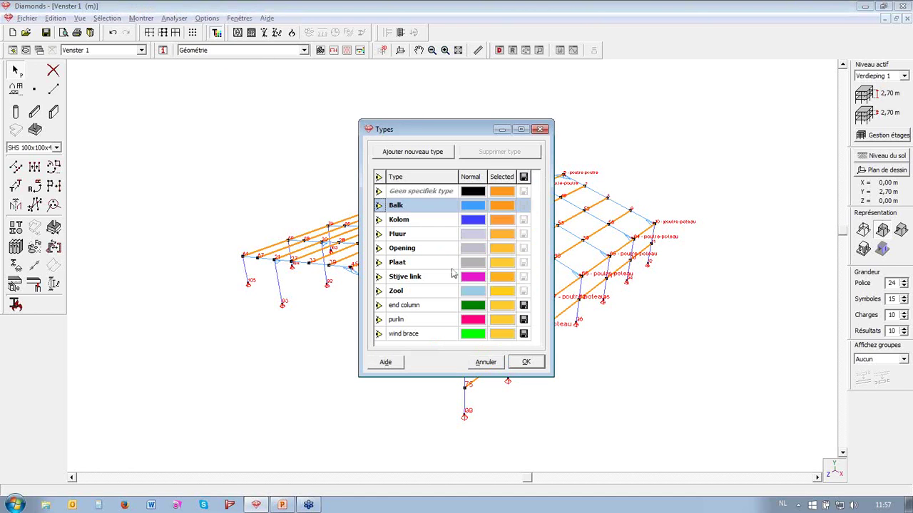
left_click(430, 311)
left_click(495, 151)
left_click(494, 151)
left_click(495, 151)
Add a bright green member type named "panne" and apply it to the selected longitudinal lines
left_click(419, 158)
left_click(432, 307)
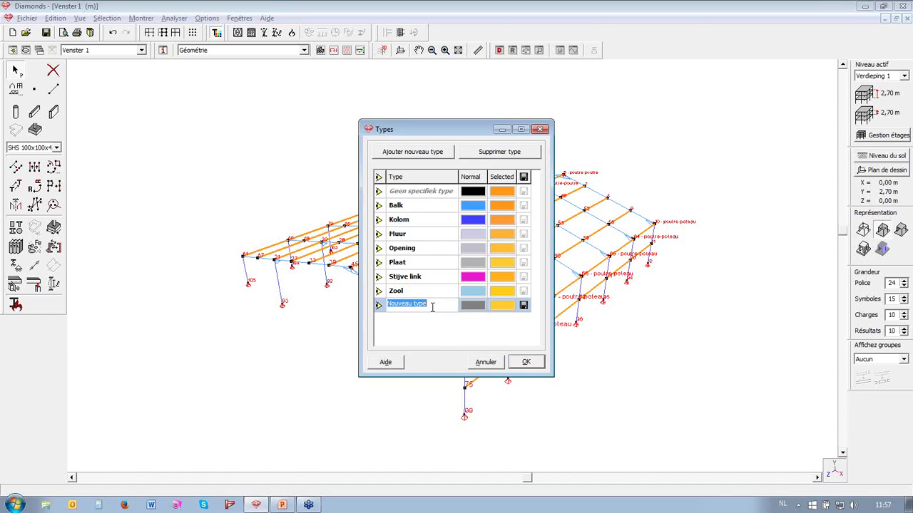
type("panne")
left_click(483, 307)
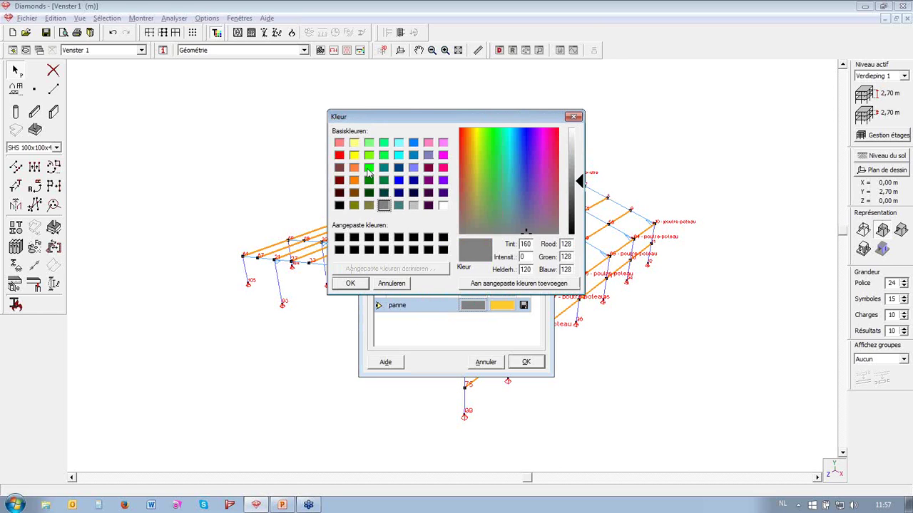
left_click(370, 169)
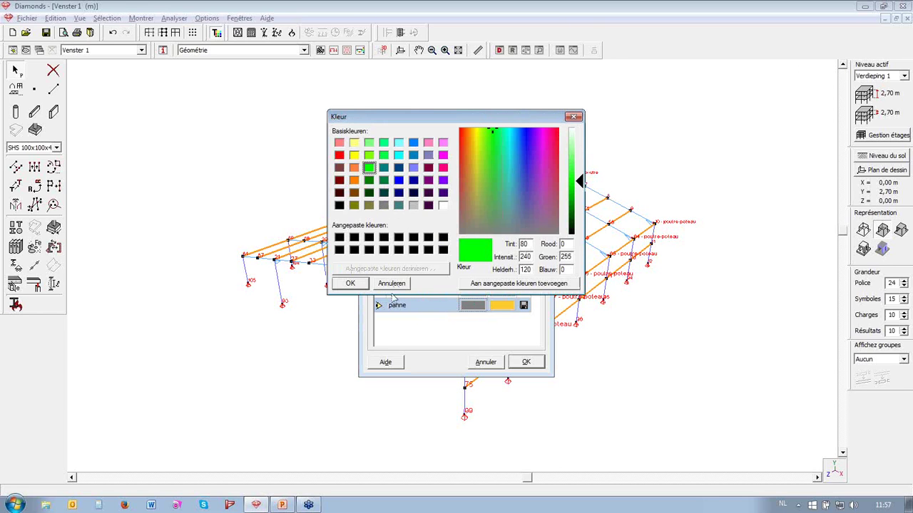
left_click(345, 284)
left_click(525, 362)
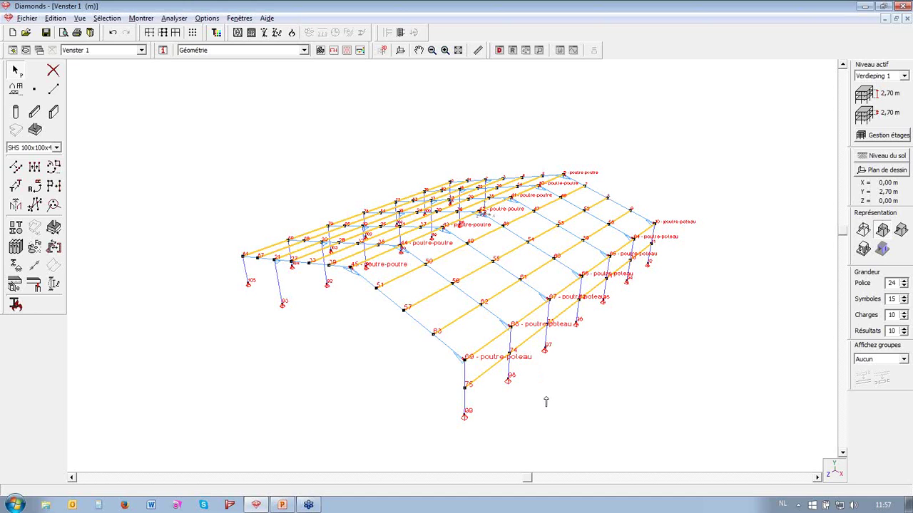
left_click(567, 409)
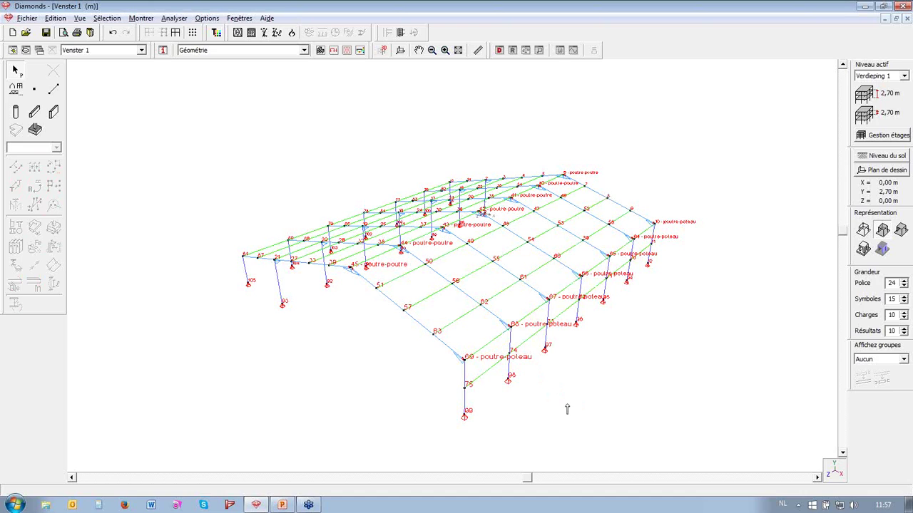
Check the panne type by selecting all its lines at once and clearing the selection again
left_click(482, 349)
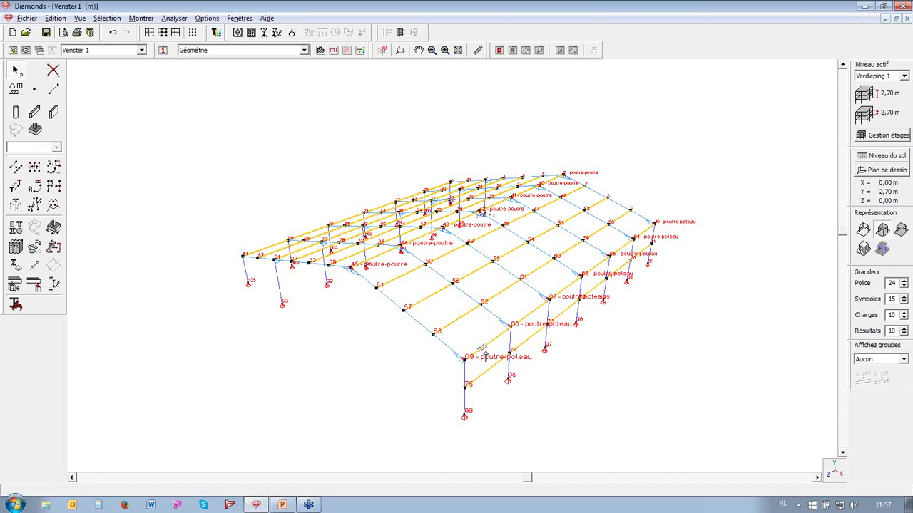
left_click(594, 408)
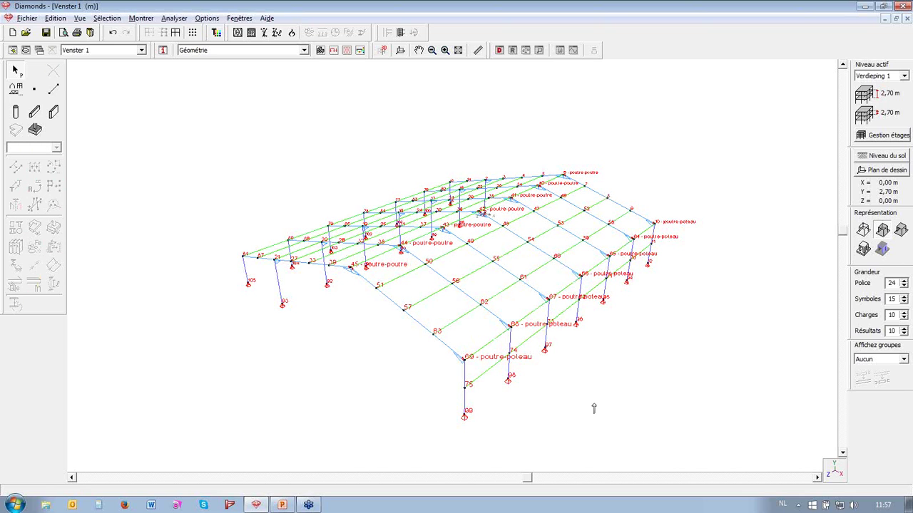
left_click(464, 322)
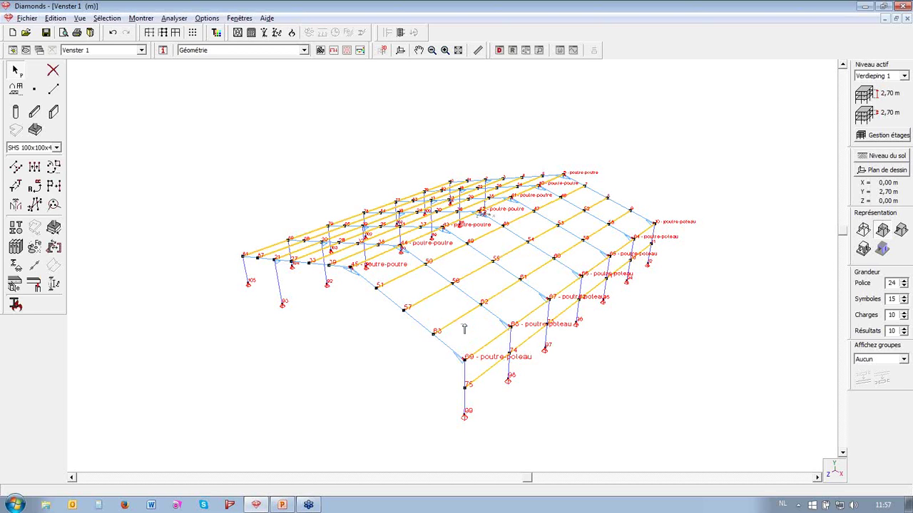
left_click(601, 411)
Hide the point numbers and the connection names in the window's geometry display configuration
scroll(454, 463, "up", 1)
scroll(454, 463, "up", 1)
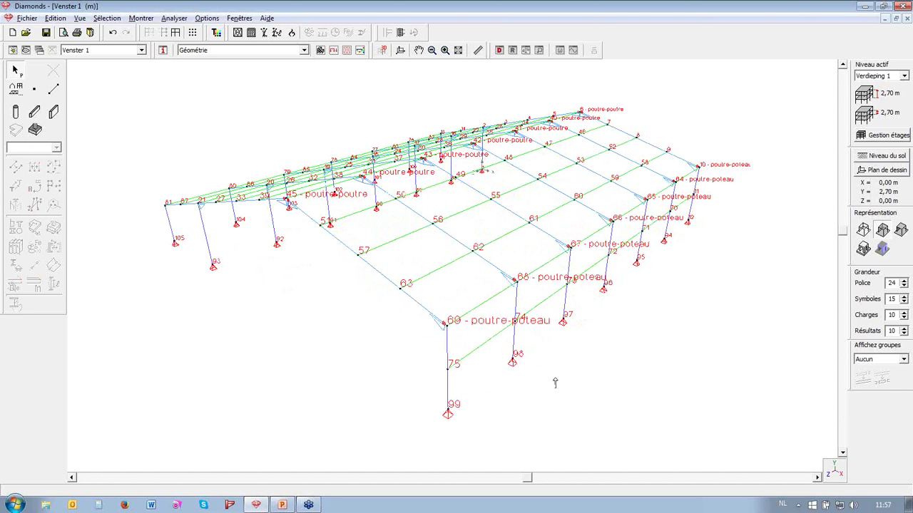
left_click(163, 50)
left_click(309, 178)
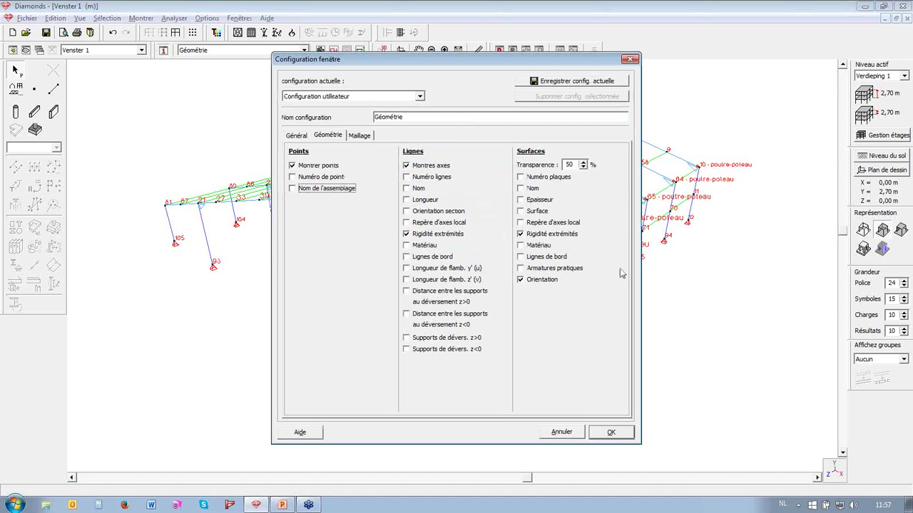
left_click(622, 433)
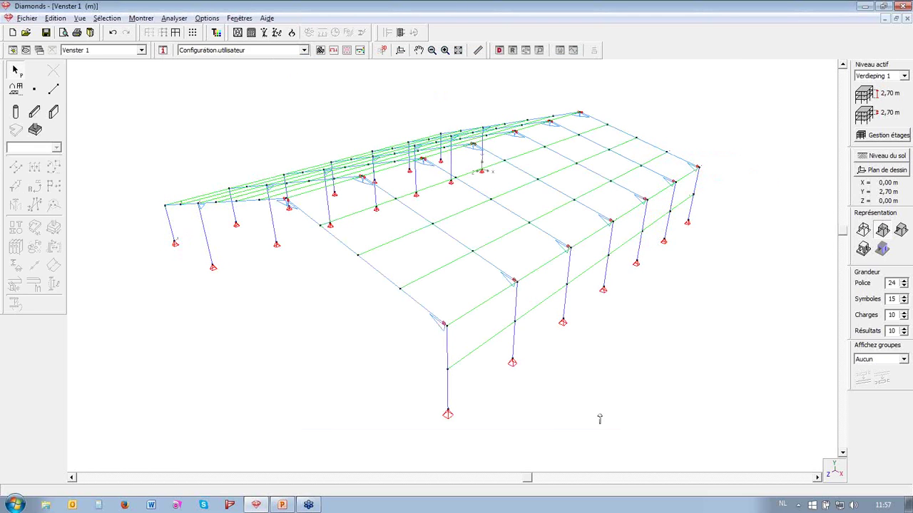
Select the intermediate rafter points and the ridge point on both end frames of the hall
left_click_drag(840, 239, 841, 234)
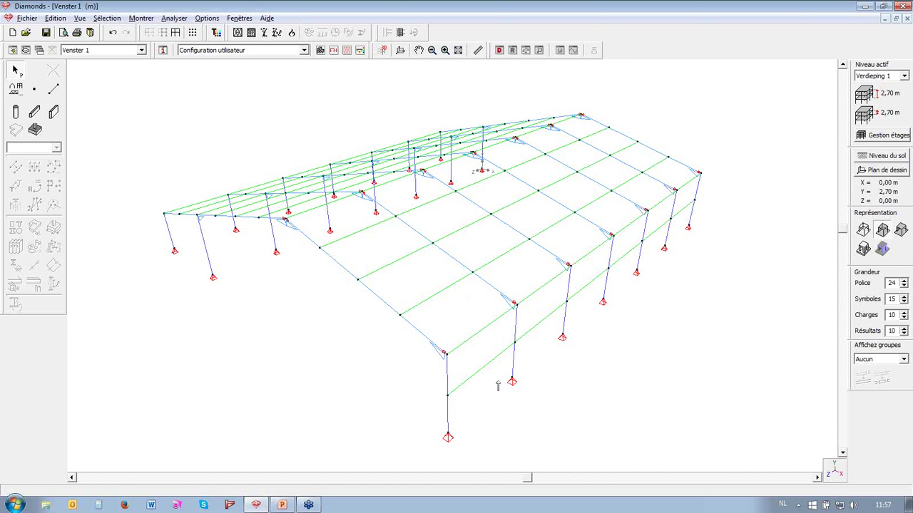
left_click_drag(527, 478, 520, 477)
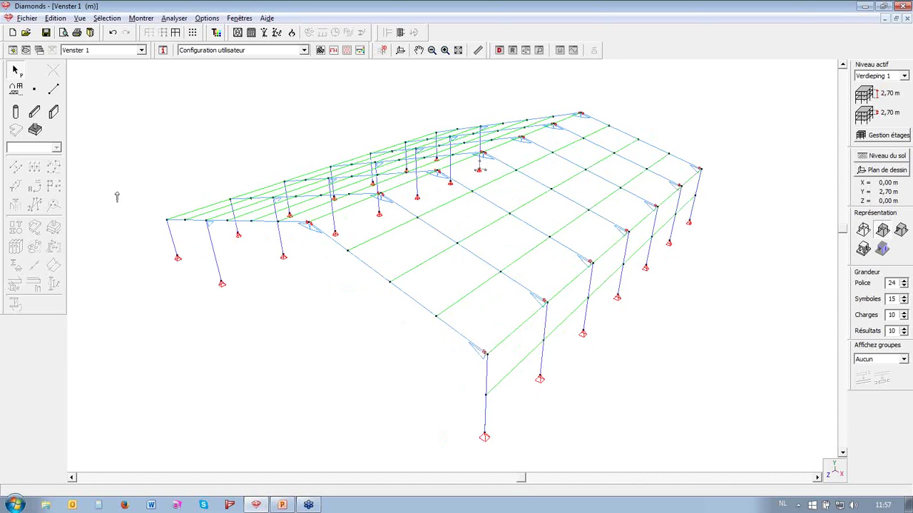
left_click(171, 222)
left_click(184, 221)
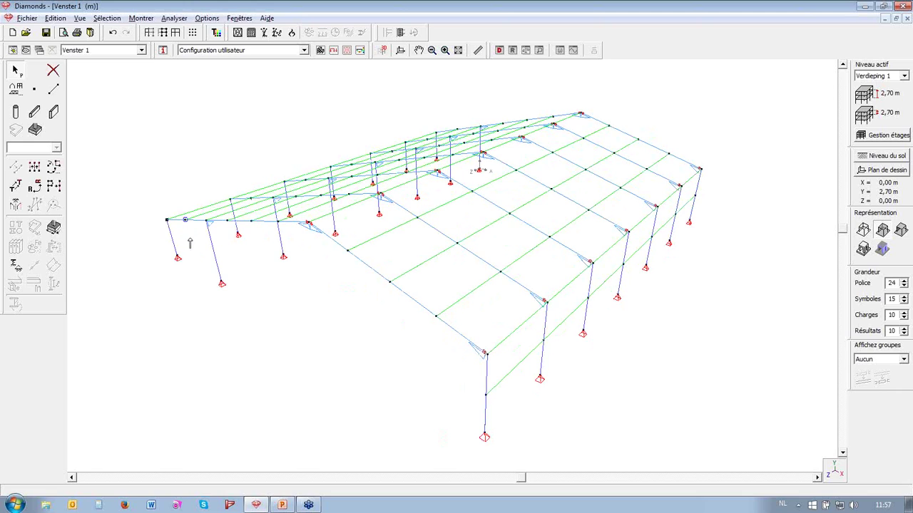
left_click(235, 225, "ctrl")
left_click(251, 226, "ctrl")
left_click(279, 227, "ctrl")
left_click(437, 318, "shift")
scroll(704, 118, "up", 1)
scroll(482, 271, "down", 2)
scroll(518, 172, "up", 5)
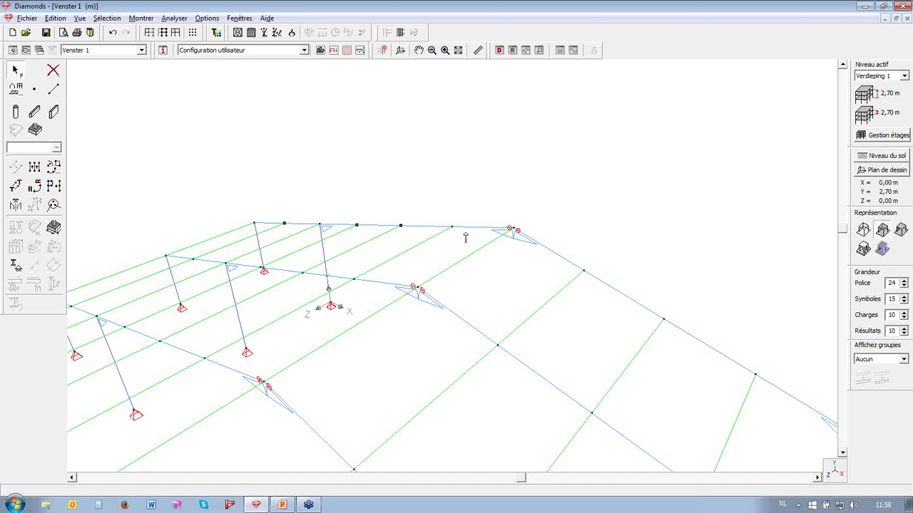
scroll(522, 224, "down", 3)
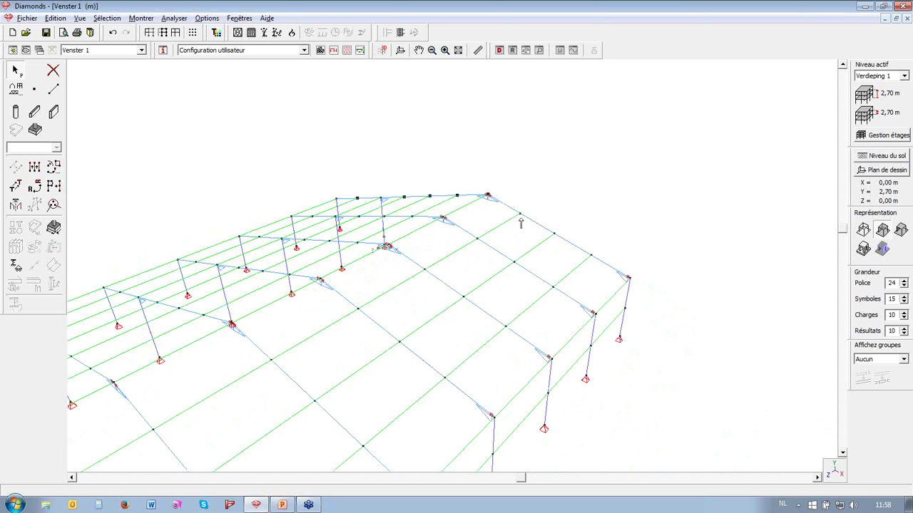
scroll(567, 160, "down", 3)
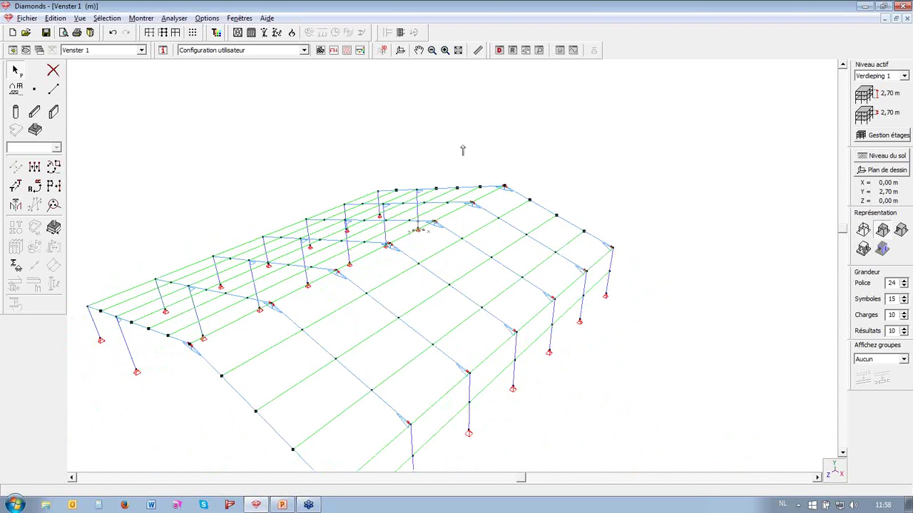
scroll(463, 151, "down", 3)
scroll(402, 345, "up", 1)
scroll(295, 288, "up", 1)
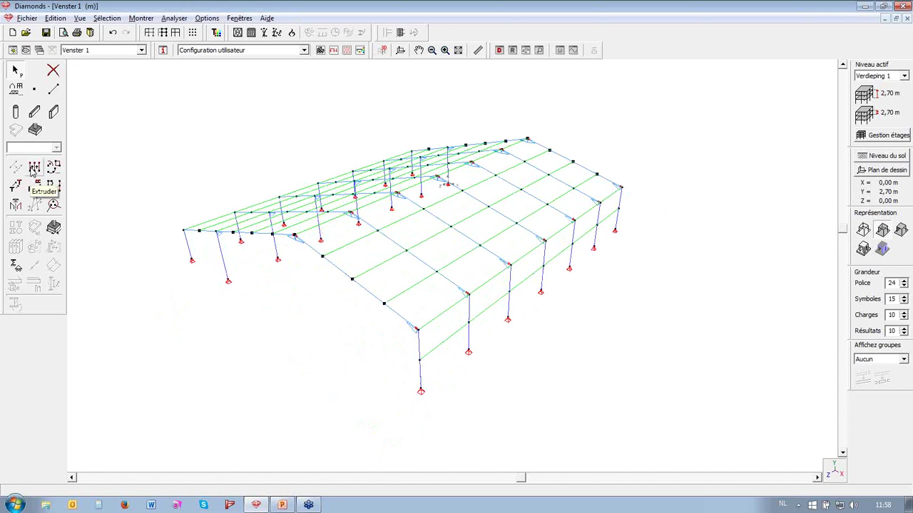
Extrude the selected rafter points down to the plane y = 0.00 m to create the gable posts
left_click(34, 169)
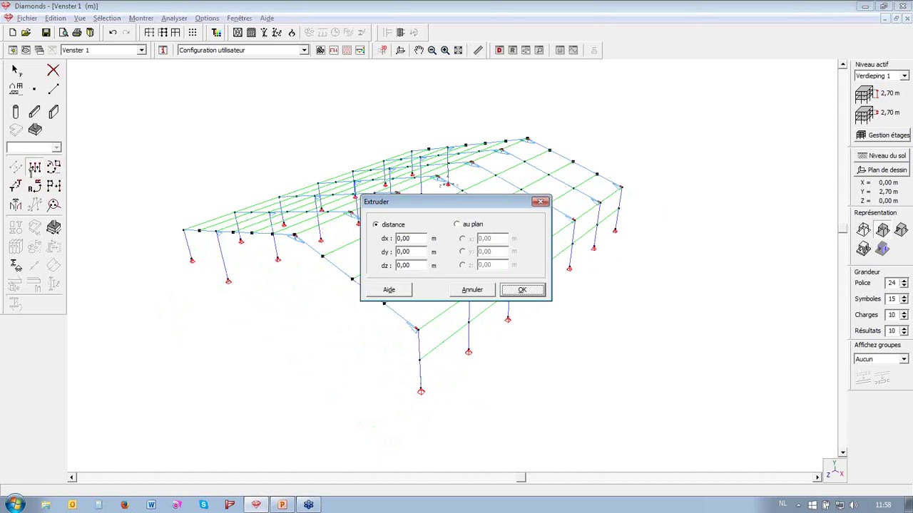
left_click(475, 226)
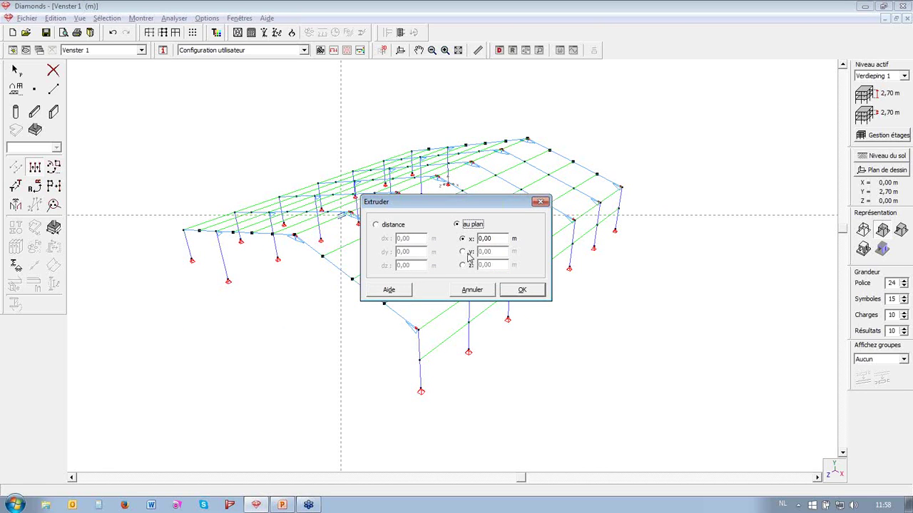
left_click(469, 252)
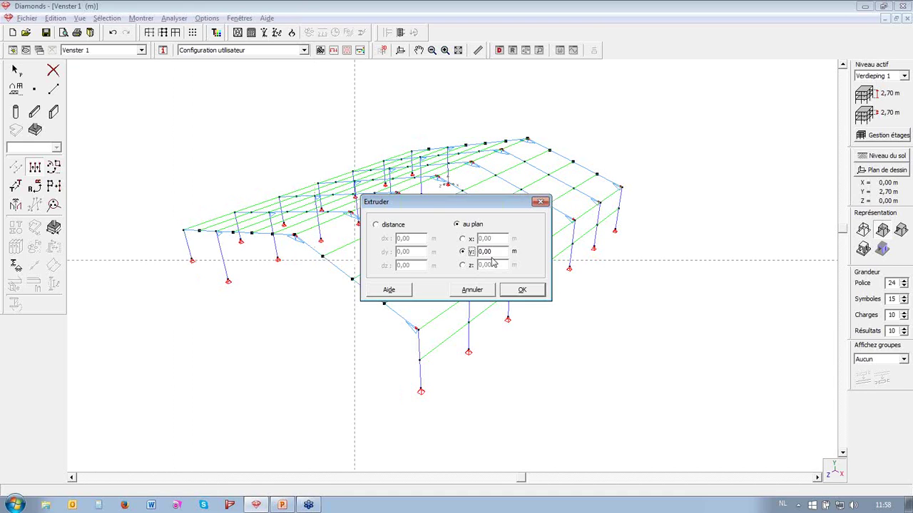
left_click(191, 260)
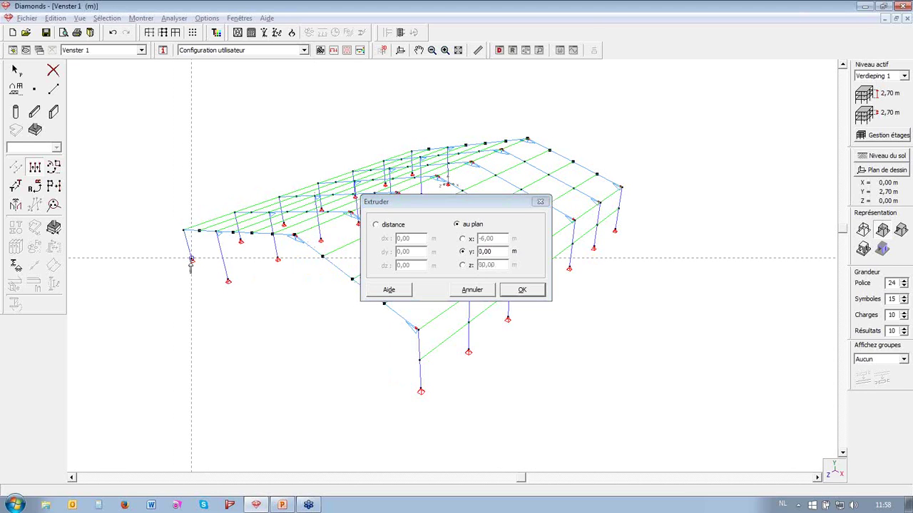
left_click(522, 289)
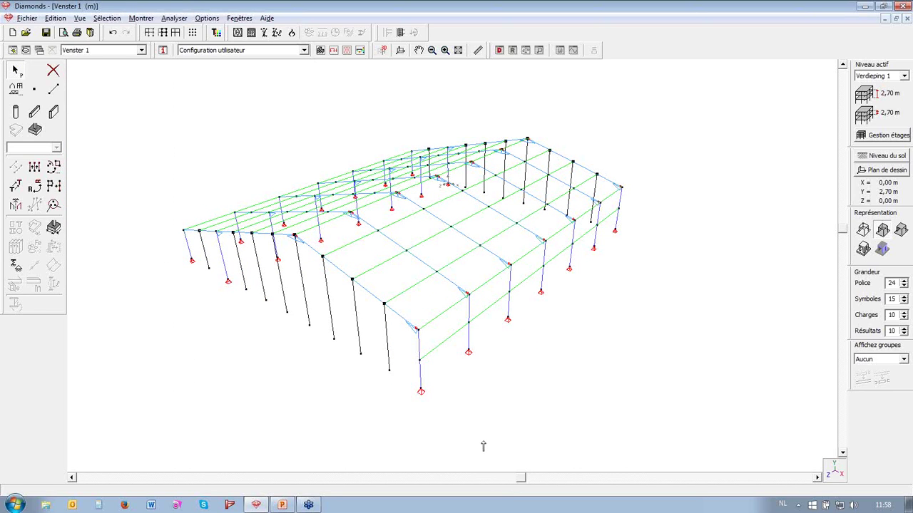
Select all new gable posts, add a purple member type named "poteaux fin" and apply it to them
double_click(386, 355)
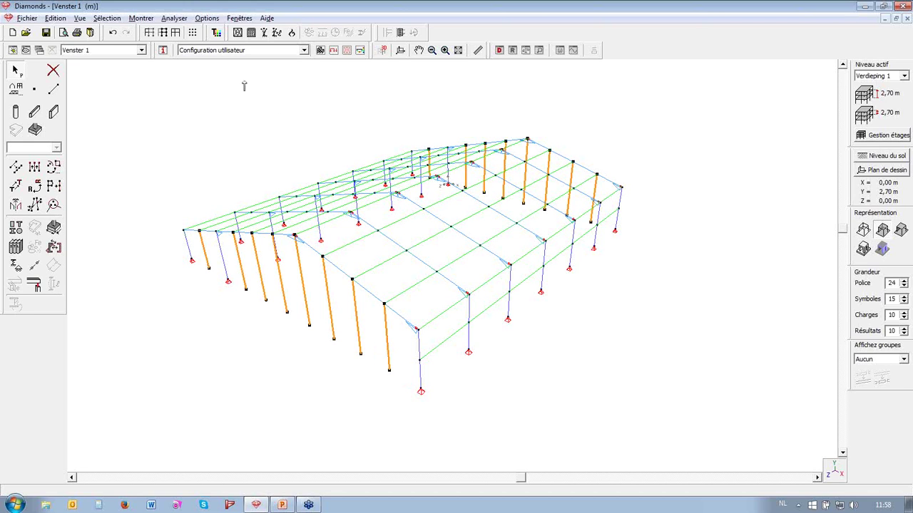
left_click(215, 33)
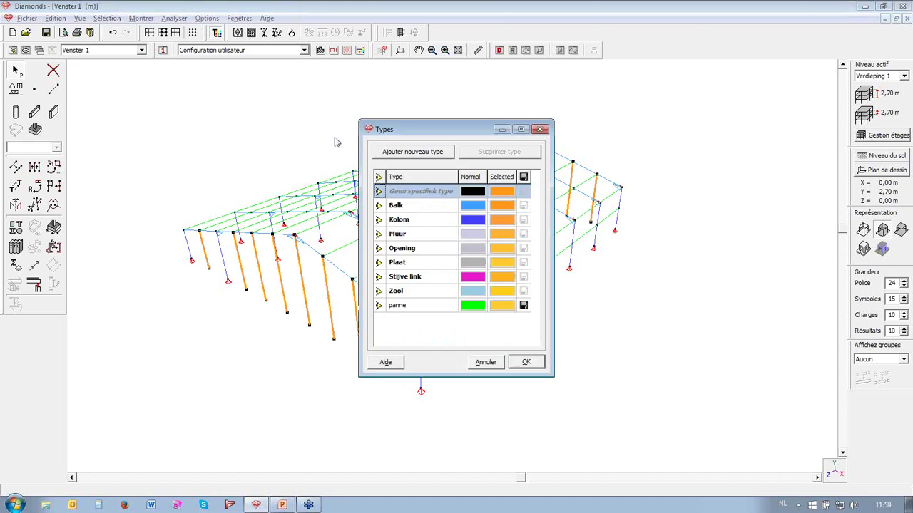
left_click(413, 151)
left_click(432, 322)
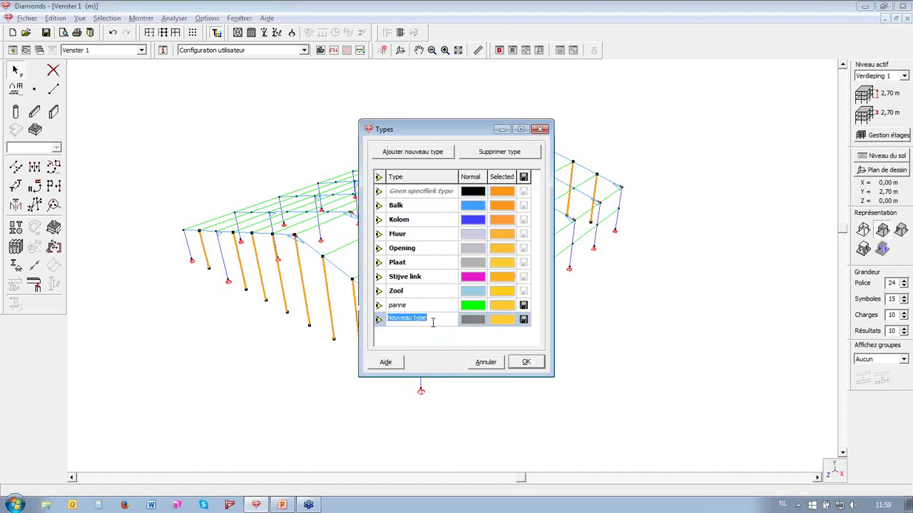
type("poteaux fin")
left_click(468, 322)
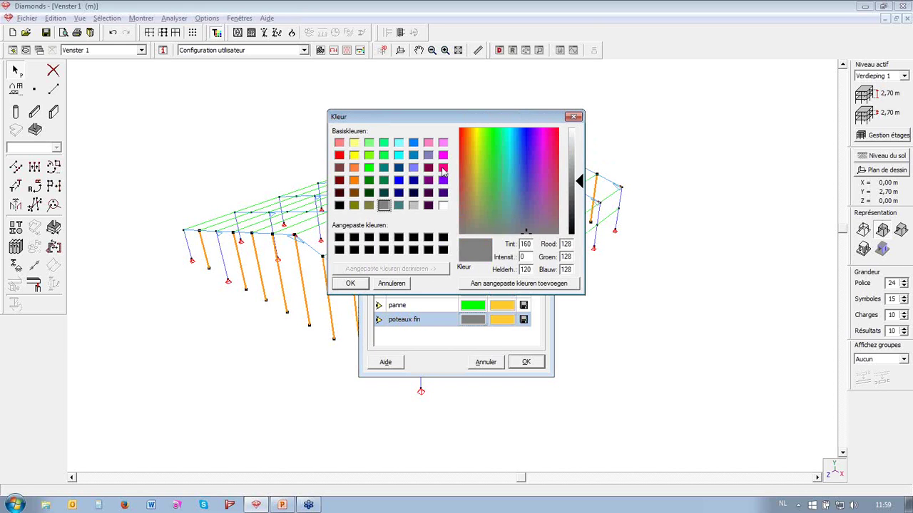
left_click(432, 179)
left_click(350, 283)
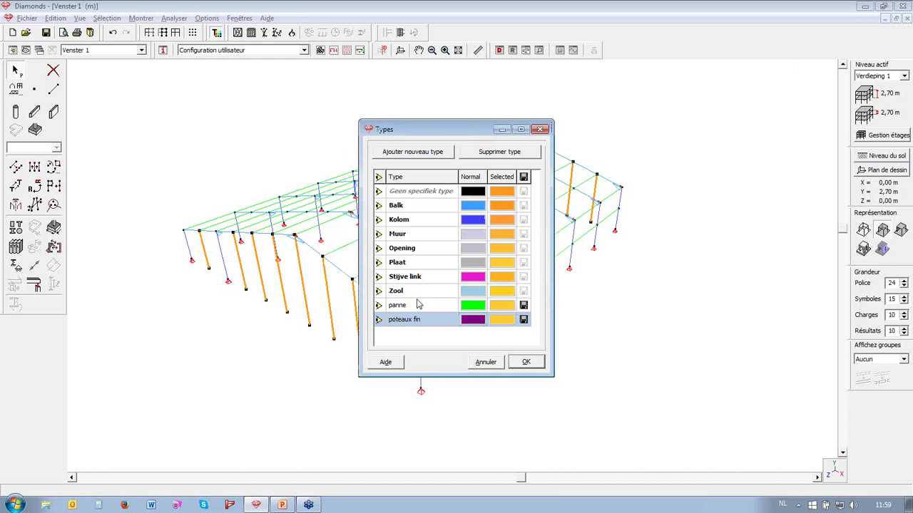
left_click(527, 363)
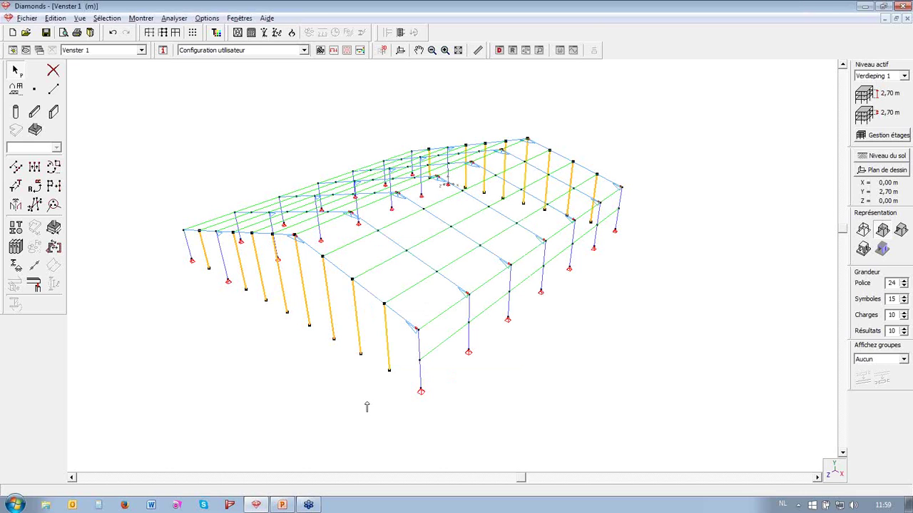
Assign the HEA 180 section from the section library to the selected gable posts
left_click(15, 246)
left_click(402, 190)
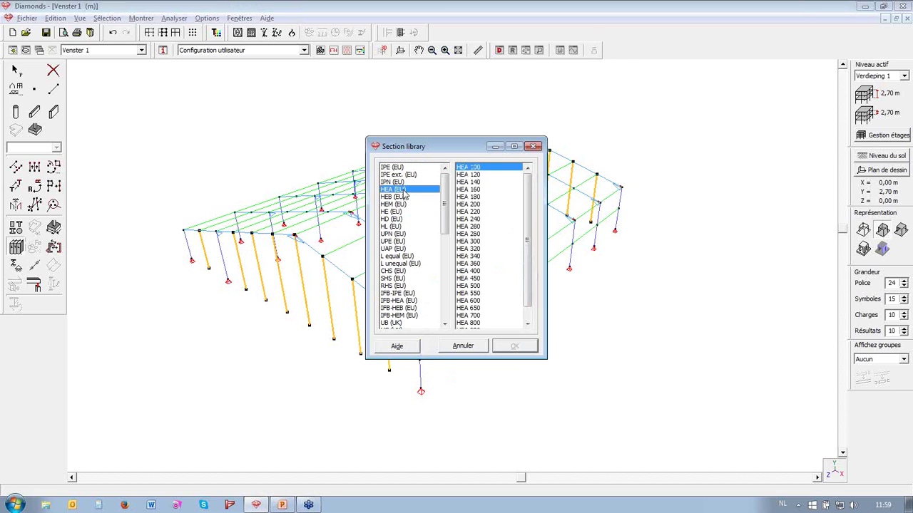
left_click(478, 197)
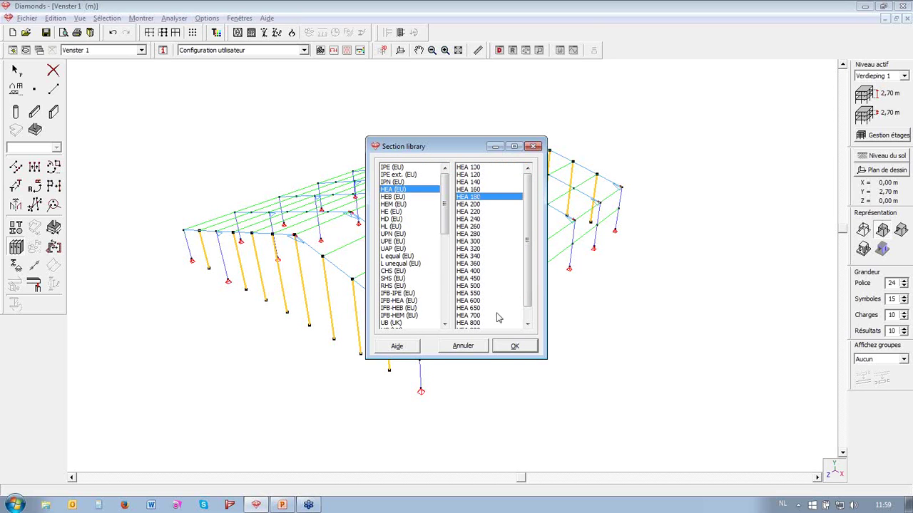
left_click(513, 345)
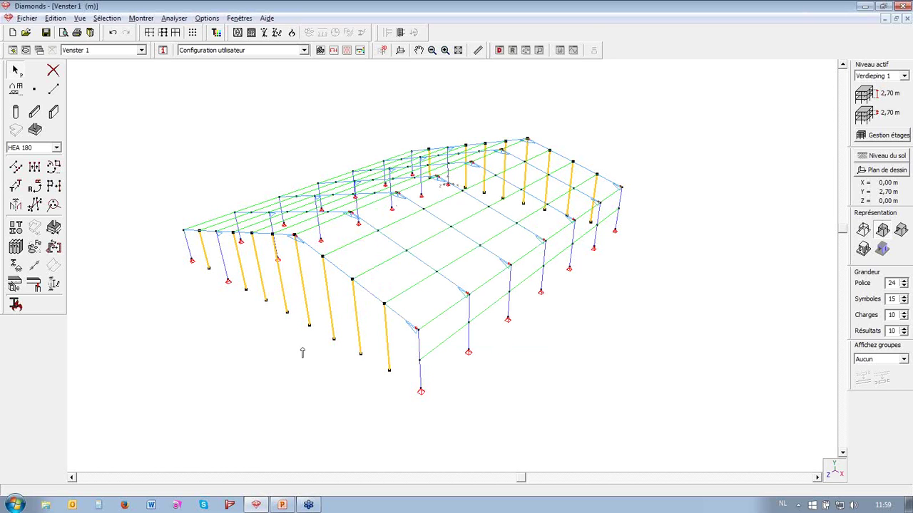
Display the members as solid profiles and set the section orientation angle of the selected gable posts to 90°
left_click(882, 230)
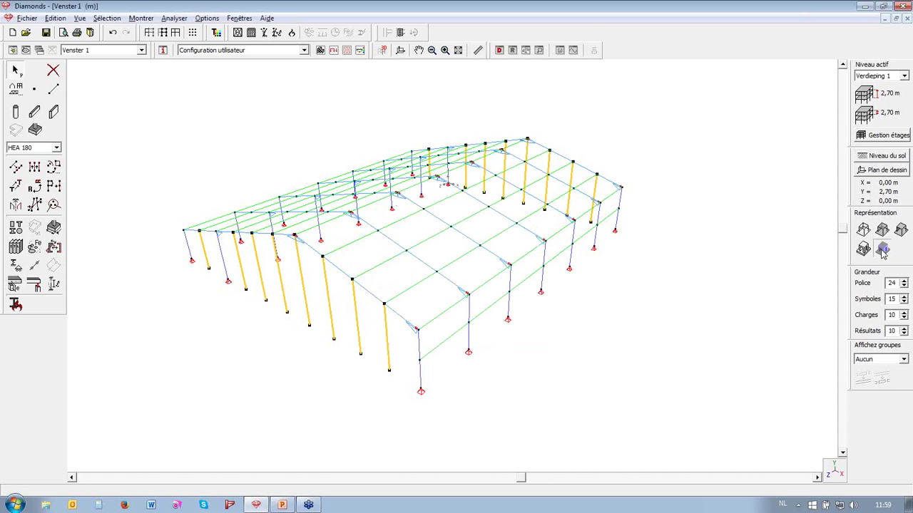
scroll(327, 303, "up", 3)
scroll(327, 302, "up", 2)
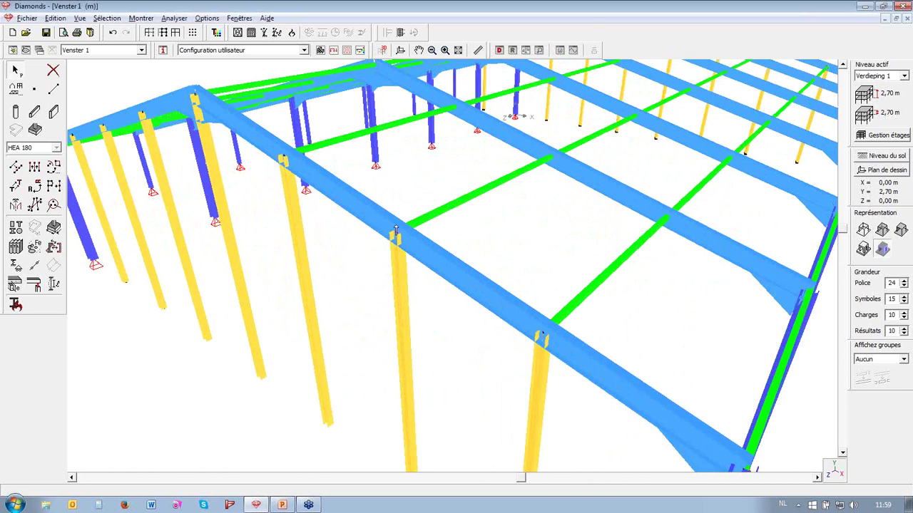
scroll(398, 244, "up", 2)
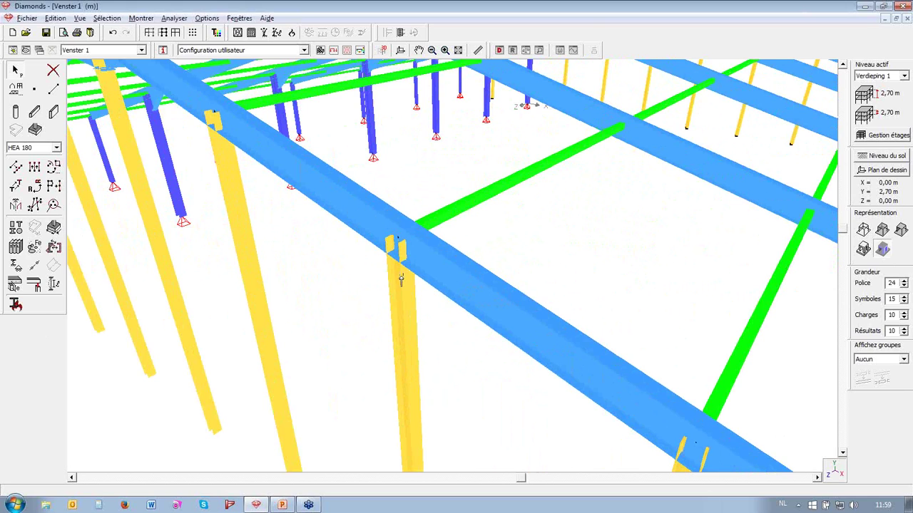
left_click(53, 247)
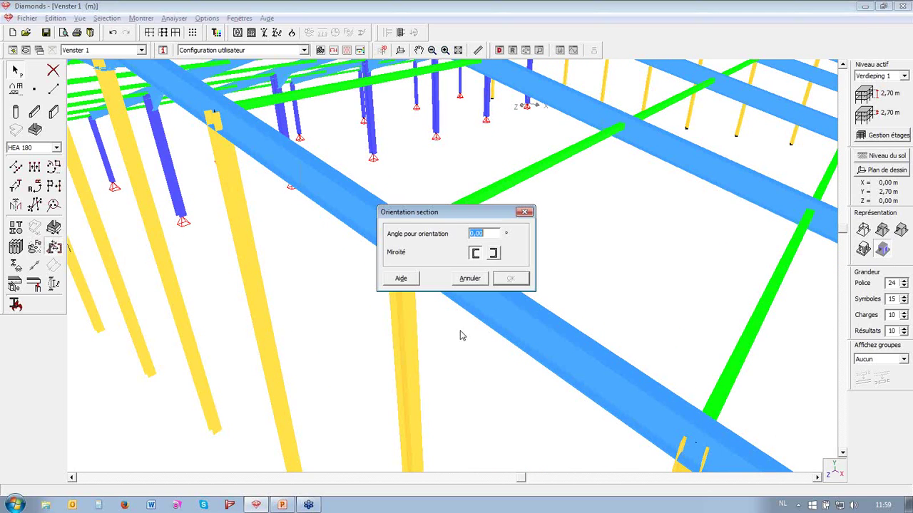
type("90")
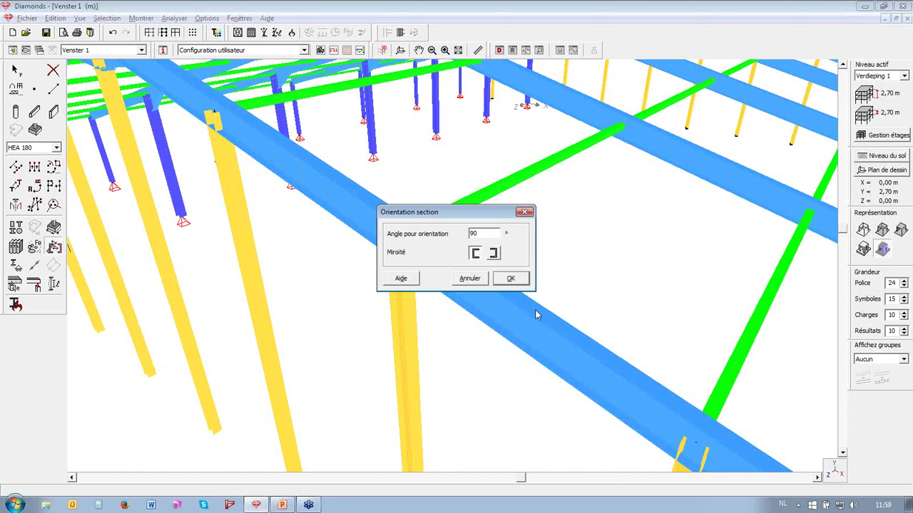
left_click(512, 278)
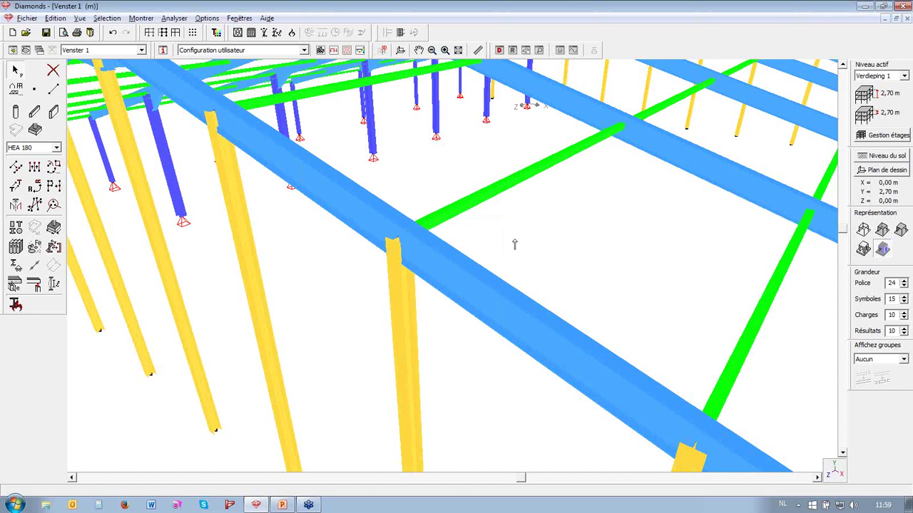
Look at the hall from the front and, in wireframe display, select the base points of all gable posts
scroll(515, 244, "down", 5)
scroll(514, 244, "up", 1)
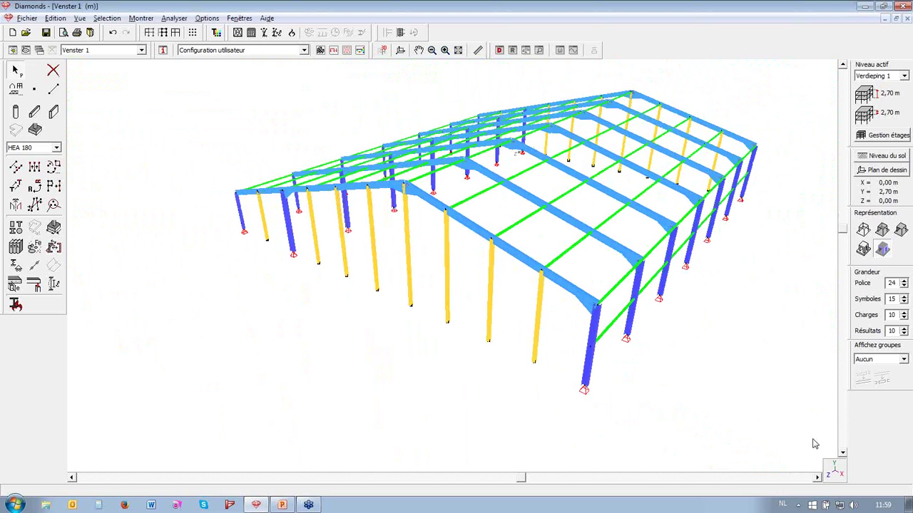
left_click(838, 479)
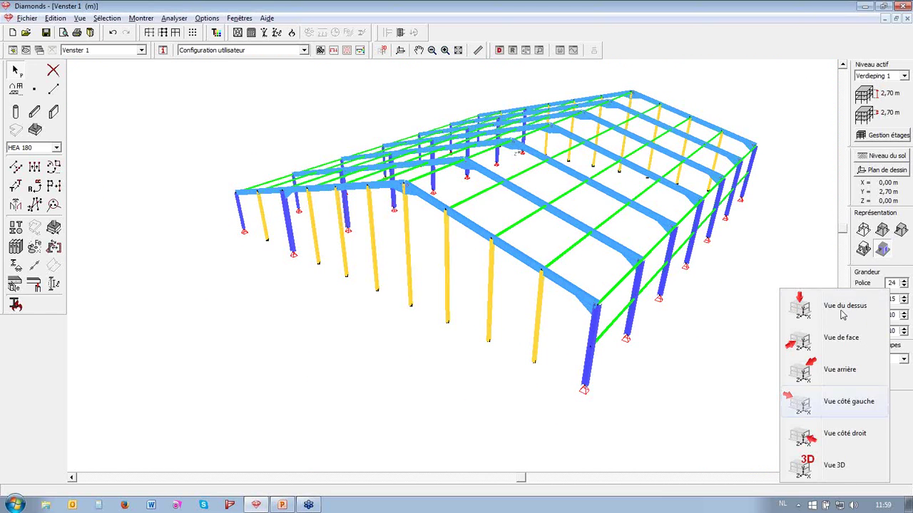
left_click(820, 336)
scroll(812, 319, "down", 2)
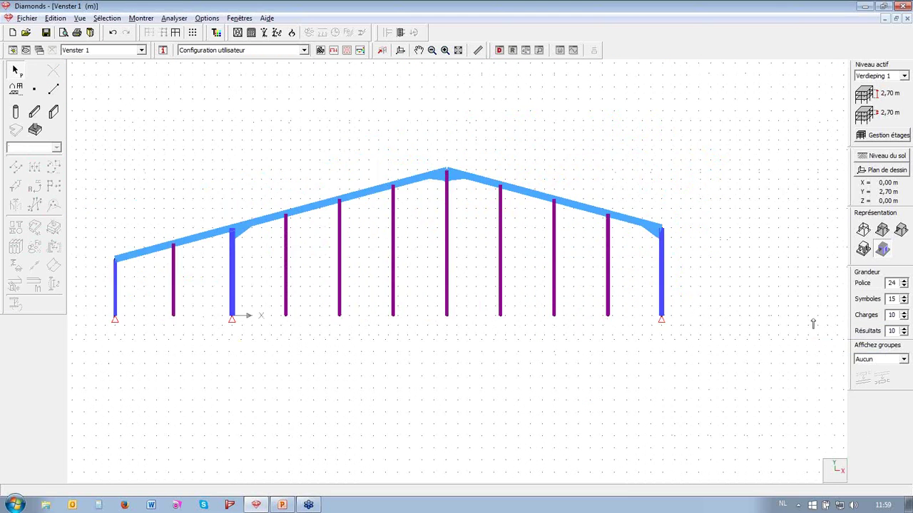
left_click_drag(159, 307, 192, 326)
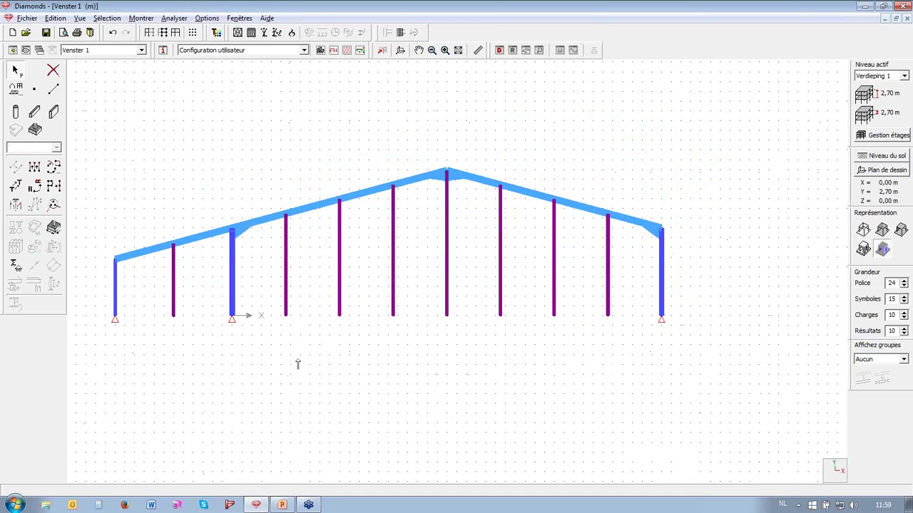
left_click(883, 231)
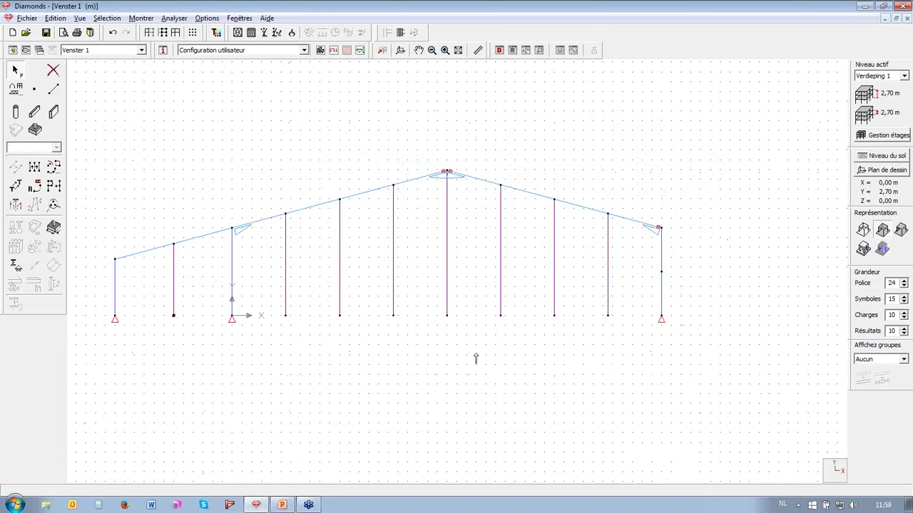
left_click_drag(272, 307, 623, 335)
Return to the 3D view and assign pinned supports, fixed in X, Y and Z displacement, to the selected post bases
left_click(837, 469)
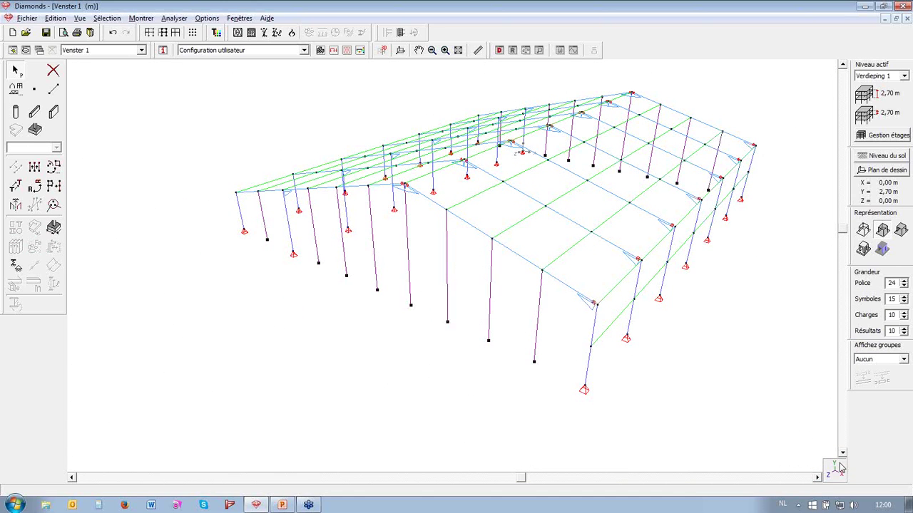
left_click(10, 270)
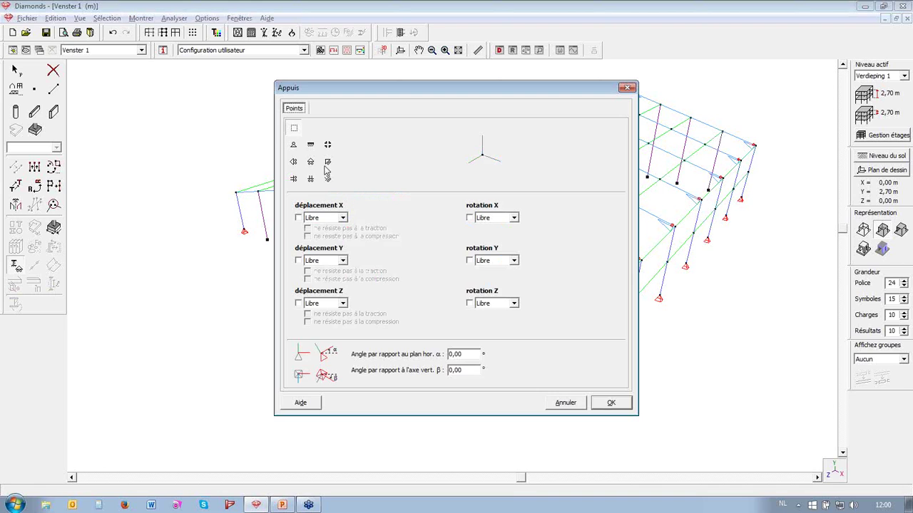
left_click(293, 145)
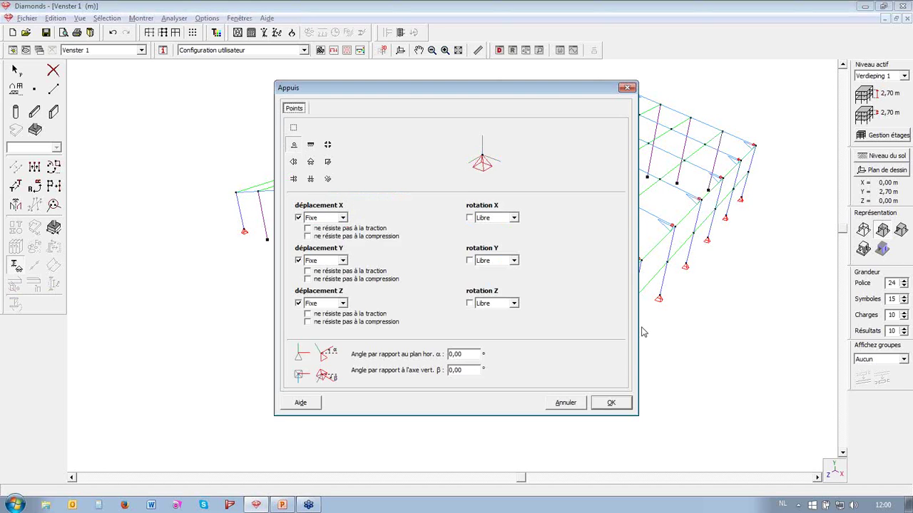
left_click(611, 402)
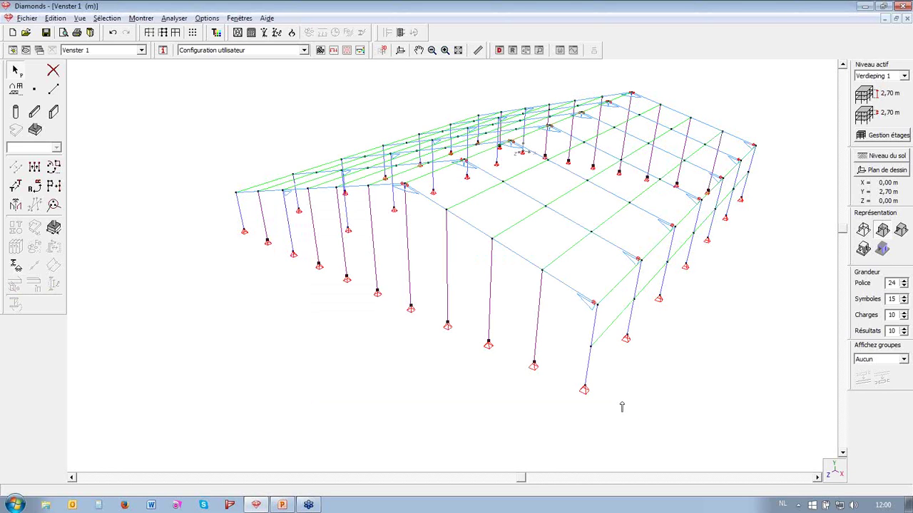
Draw zigzag bracing from the high-side gable corner base over the second frame's eaves and the gable rafter to the second frame's ridge
middle_click_drag(372, 268, 544, 353)
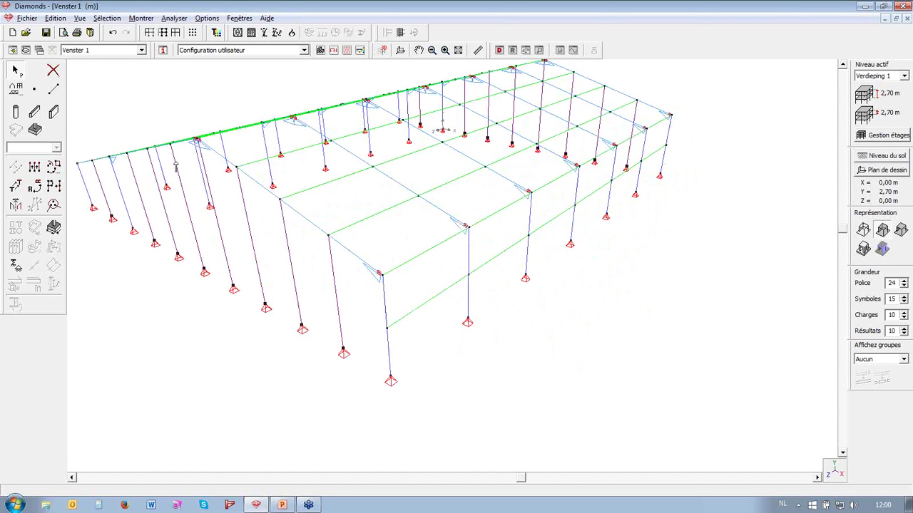
left_click(53, 91)
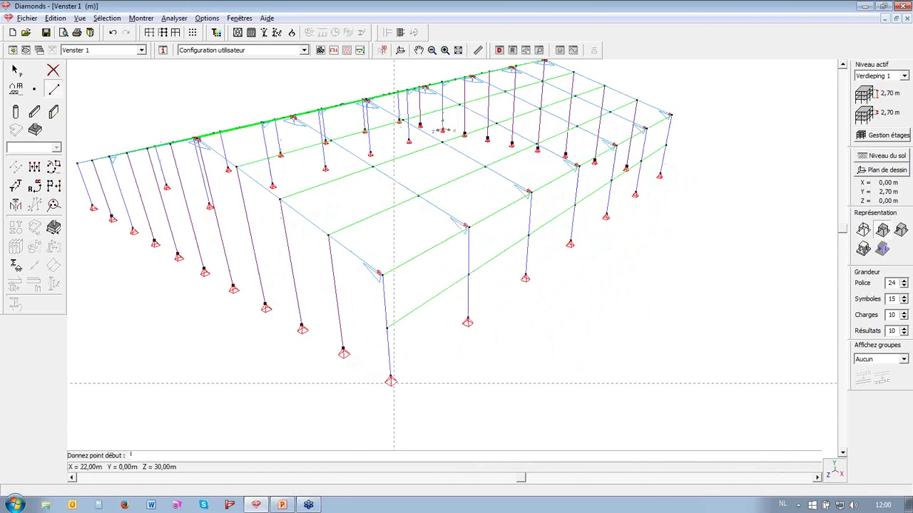
left_click(391, 376)
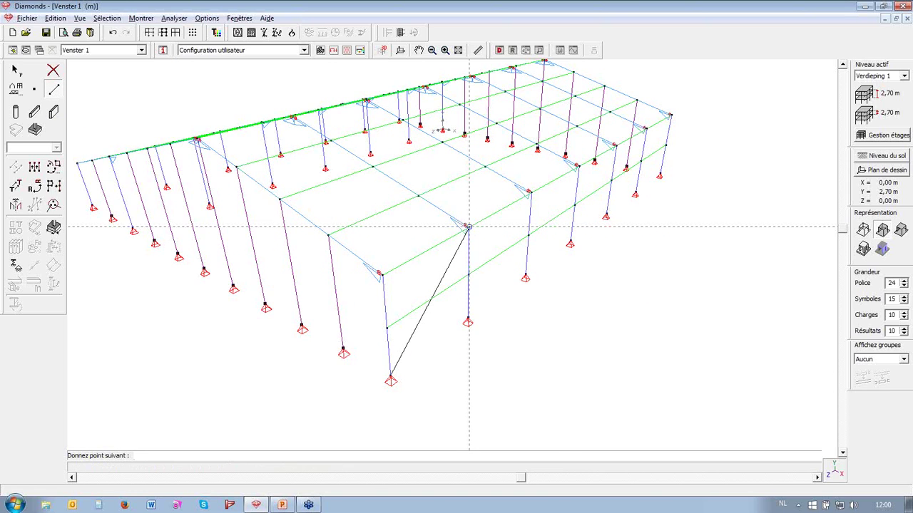
scroll(470, 230, "down", 2)
scroll(450, 229, "up", 2)
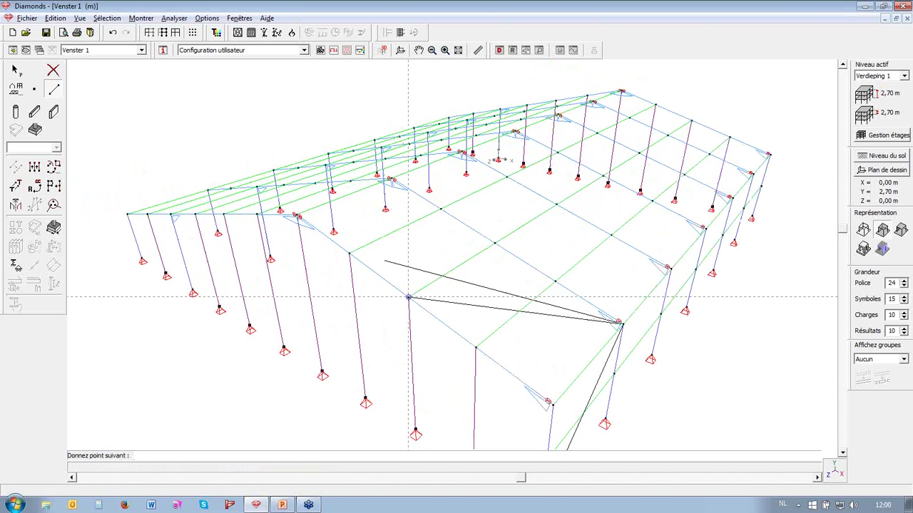
scroll(502, 153, "down", 2)
scroll(482, 264, "up", 2)
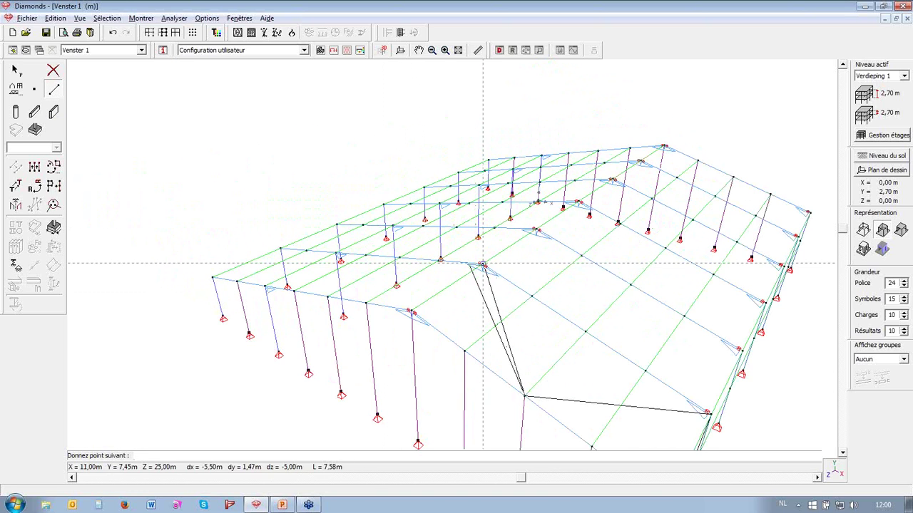
Continue the zigzag bracing down the other roof slope to the low gable corner and end it at the second frame's outer column base
scroll(483, 264, "up", 2)
scroll(397, 328, "down", 1)
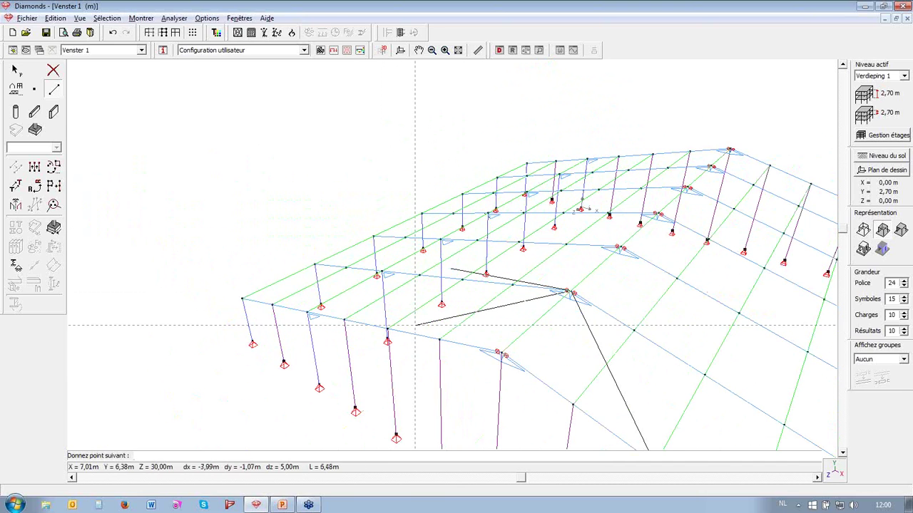
scroll(387, 329, "up", 3)
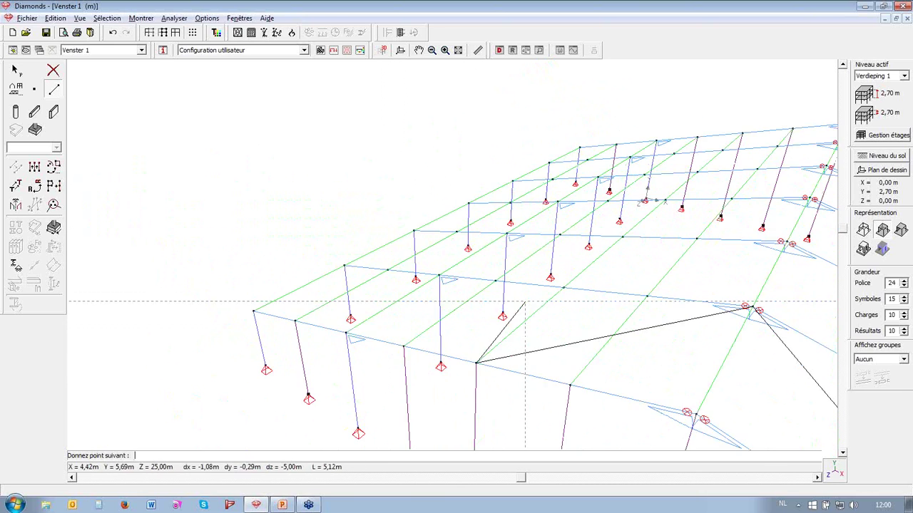
left_click(424, 255)
scroll(424, 255, "down", 2)
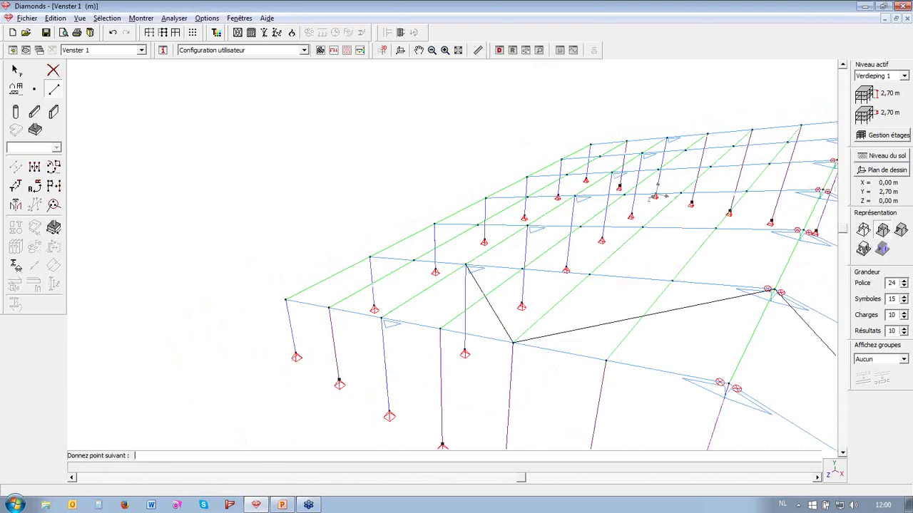
scroll(385, 307, "up", 3)
scroll(399, 310, "up", 3)
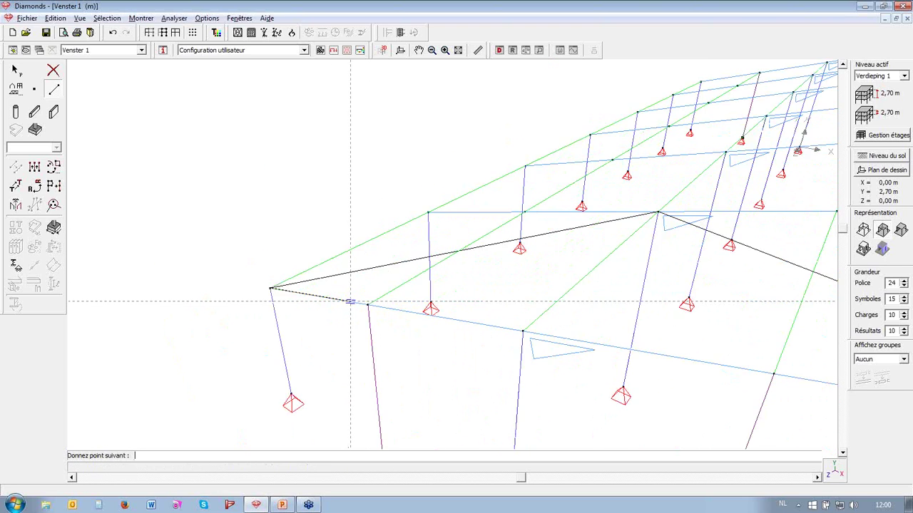
left_click_drag(524, 477, 418, 476)
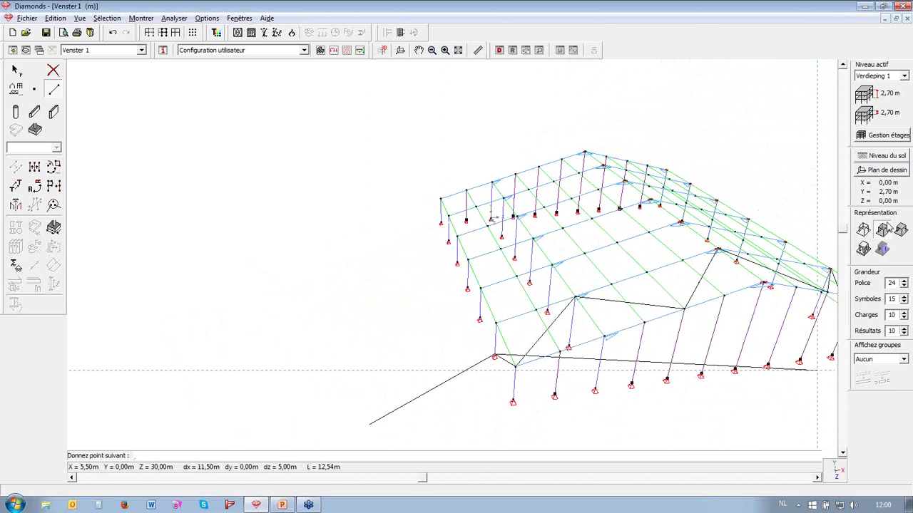
left_click_drag(844, 233, 844, 241)
left_click_drag(420, 477, 369, 476)
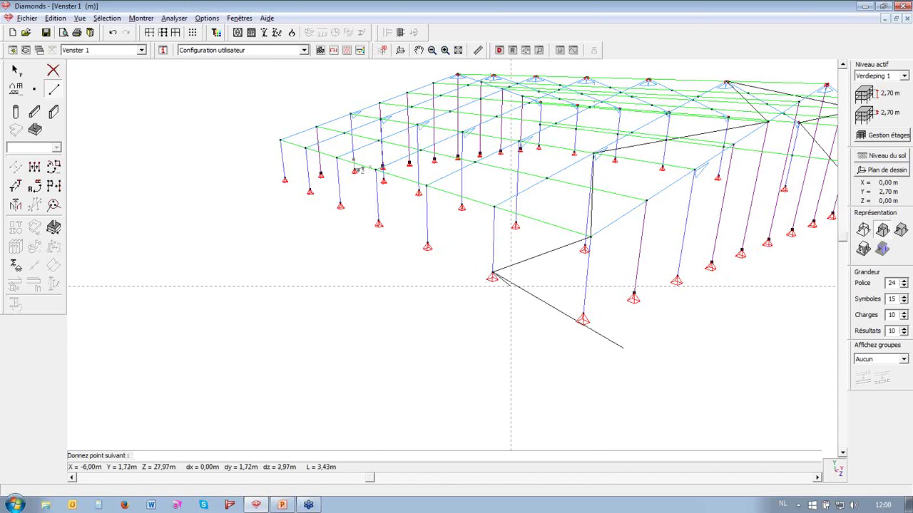
key("Escape")
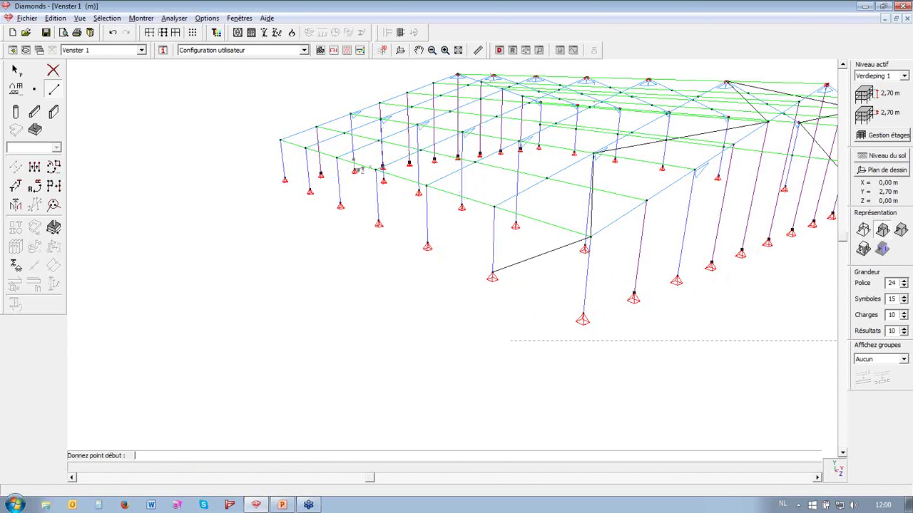
Draw the opposing bracing diagonals from the low-side gable corner base across the roof bay up to the gable frame's ridge
middle_click_drag(606, 227, 354, 389)
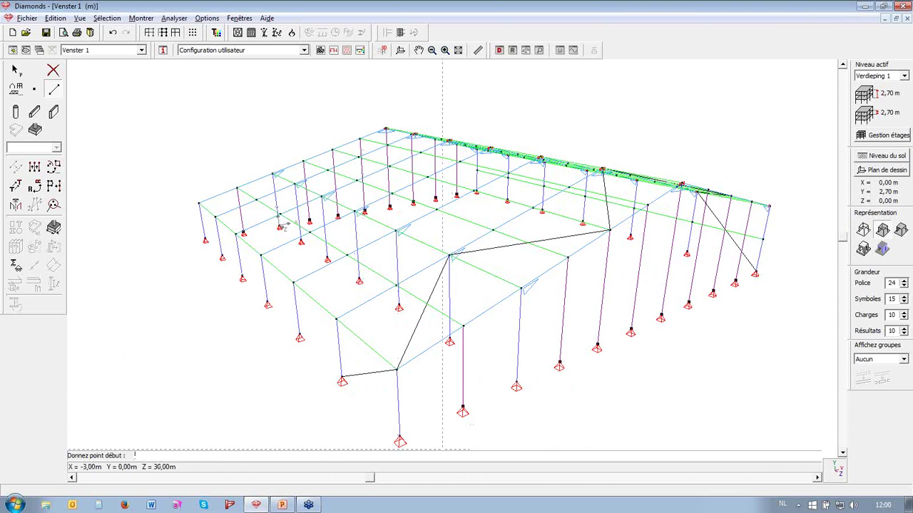
left_click(399, 436)
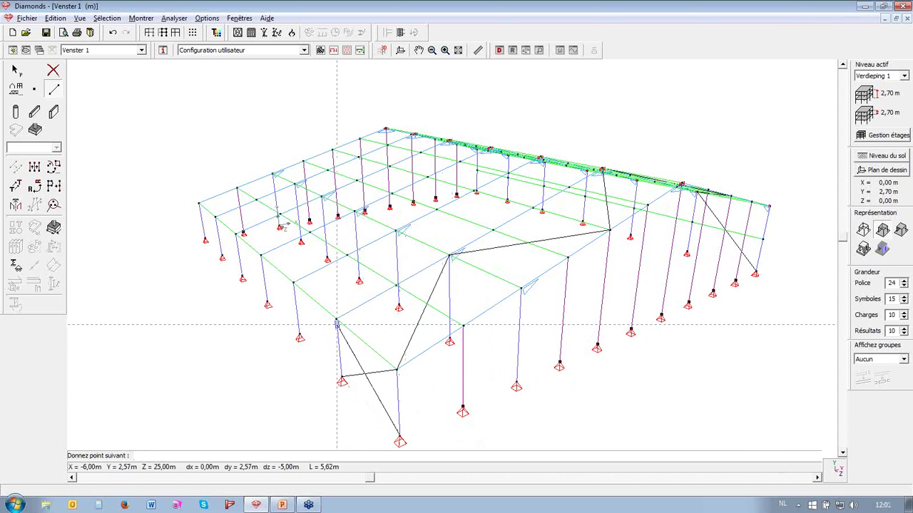
middle_click_drag(334, 321, 336, 319)
scroll(335, 318, "up", 2)
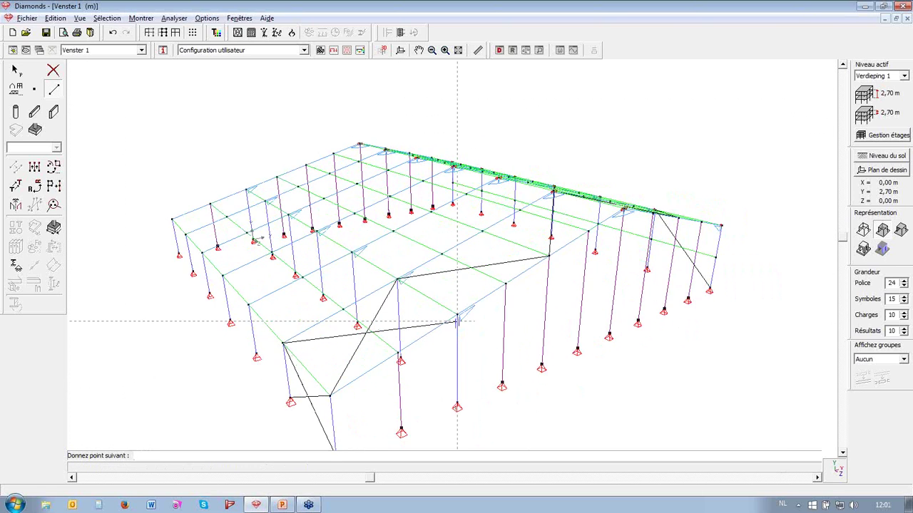
middle_click_drag(457, 314, 385, 338)
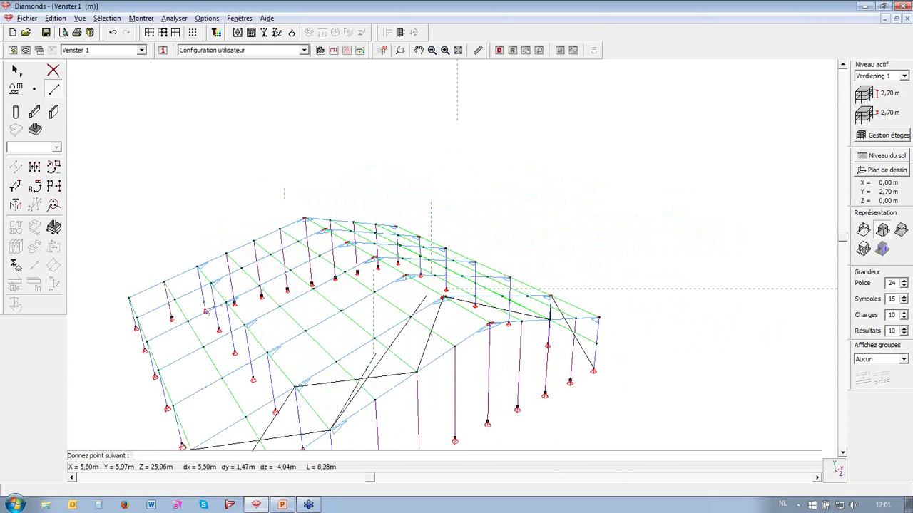
scroll(362, 342, "up", 1)
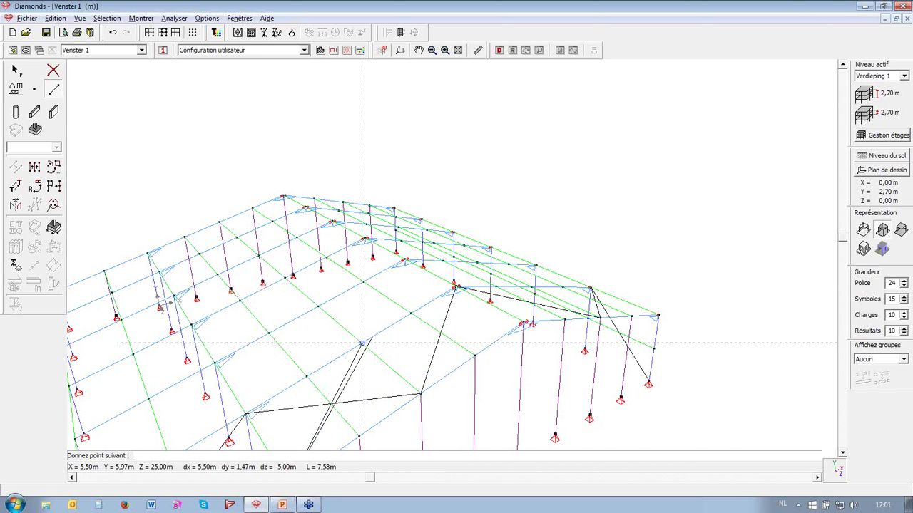
scroll(363, 342, "down", 1)
scroll(450, 335, "up", 1)
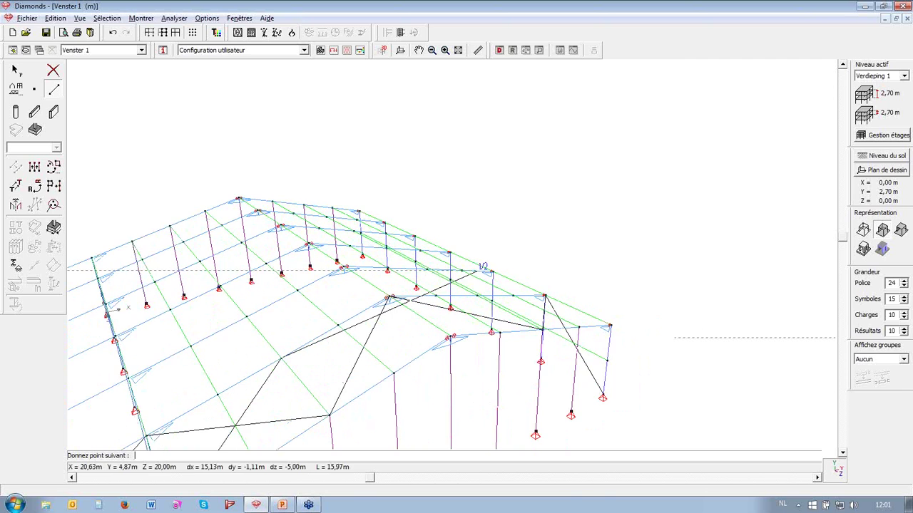
scroll(450, 335, "down", 1)
Continue the opposing diagonals down the high-side roof slope to the gable eaves and finish at the second frame's column base
left_click_drag(369, 477, 530, 477)
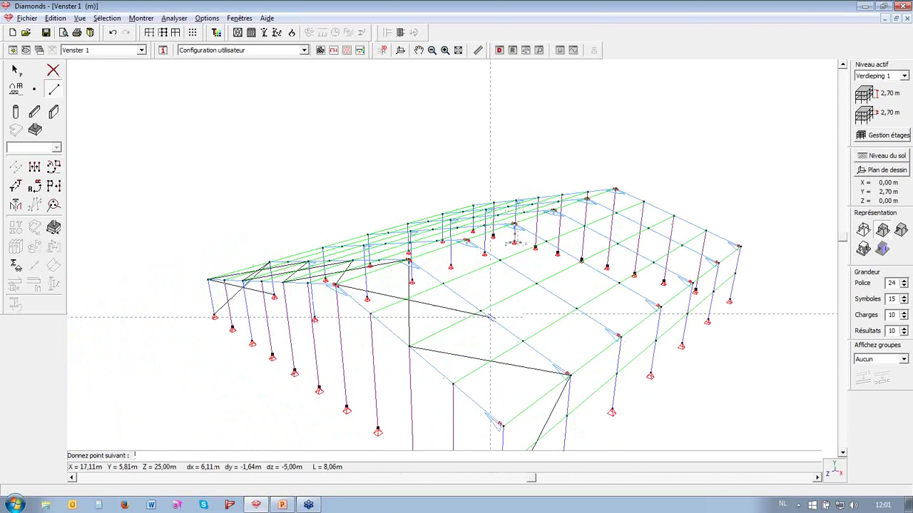
scroll(482, 288, "down", 1)
scroll(492, 299, "up", 1)
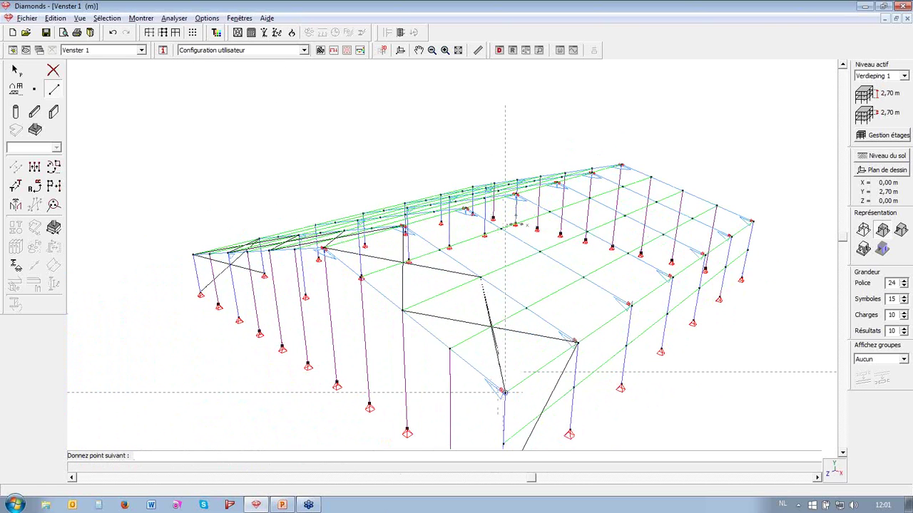
scroll(522, 388, "down", 2)
left_click(524, 372)
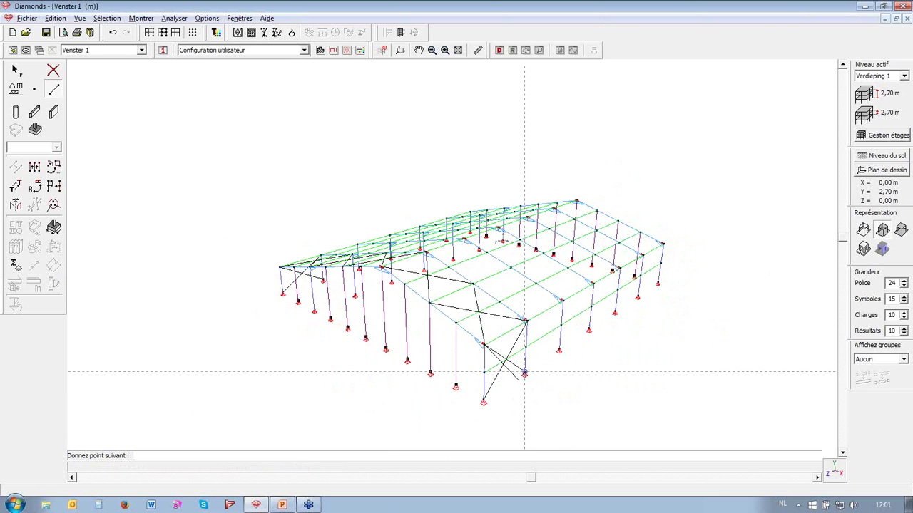
key("Escape")
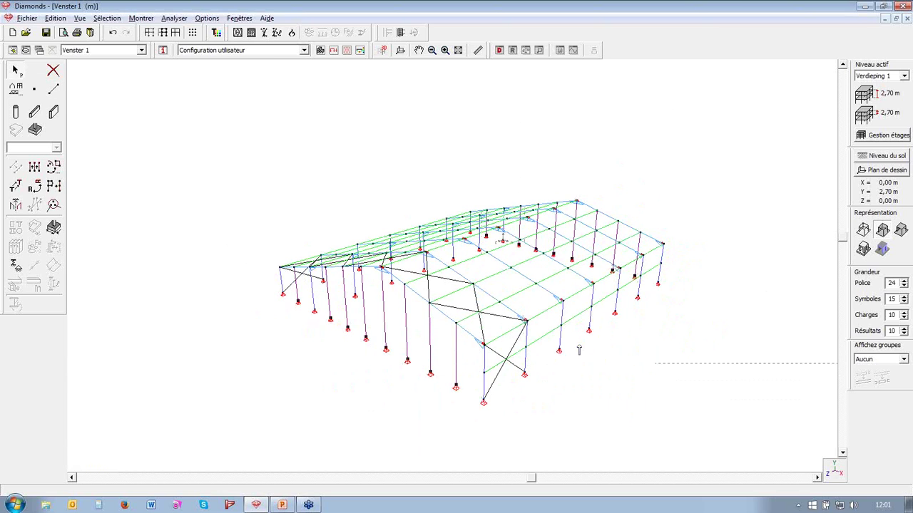
Assign the equal-angle section L 50x50x5 from the EU section library to all bracing bars of the end bay
middle_click_drag(547, 375, 512, 374)
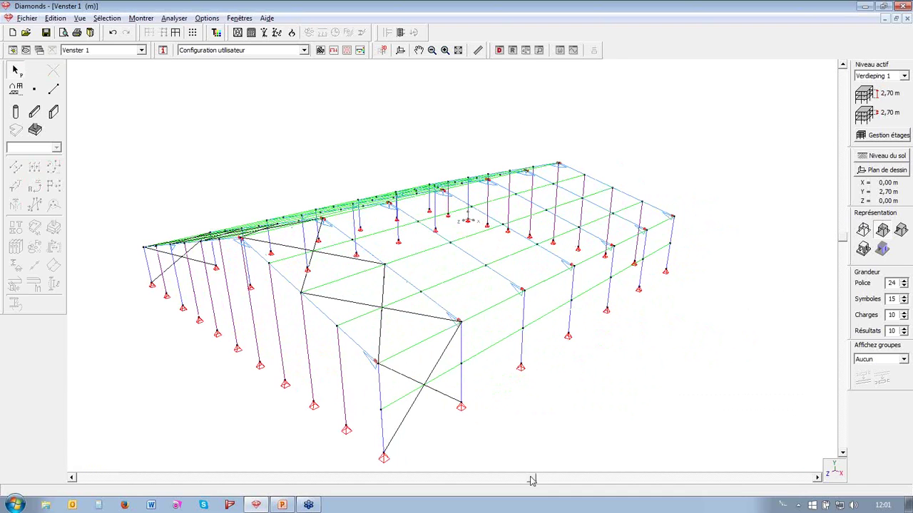
left_click(404, 424)
middle_click_drag(405, 424, 578, 375)
left_click_drag(842, 243, 843, 232)
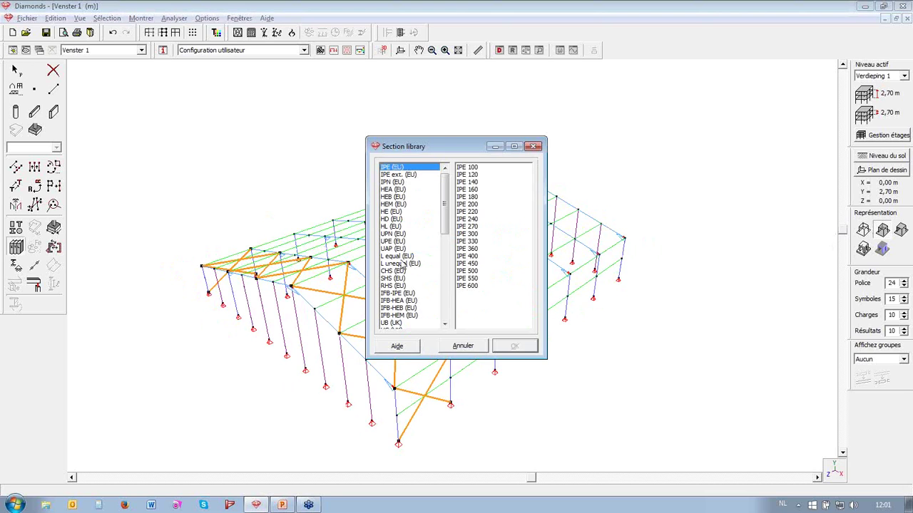
left_click(401, 264)
left_click(398, 256)
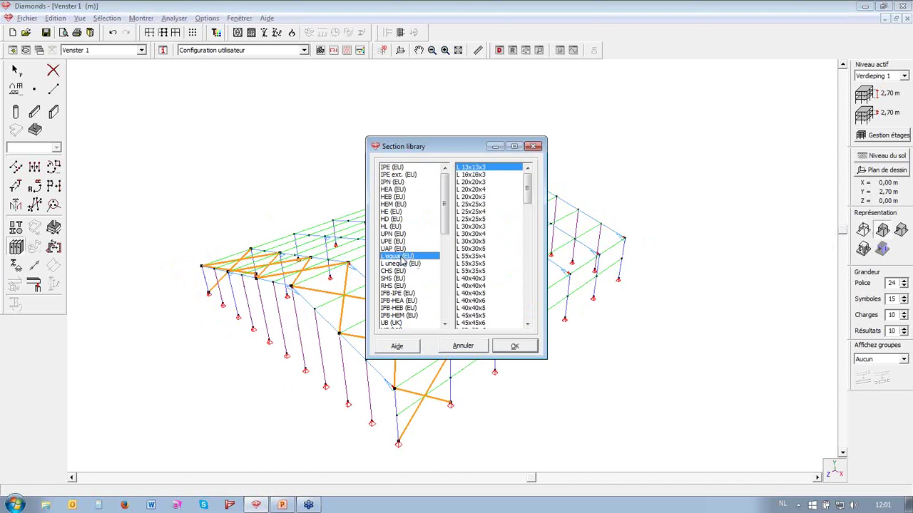
left_click_drag(526, 194, 528, 212)
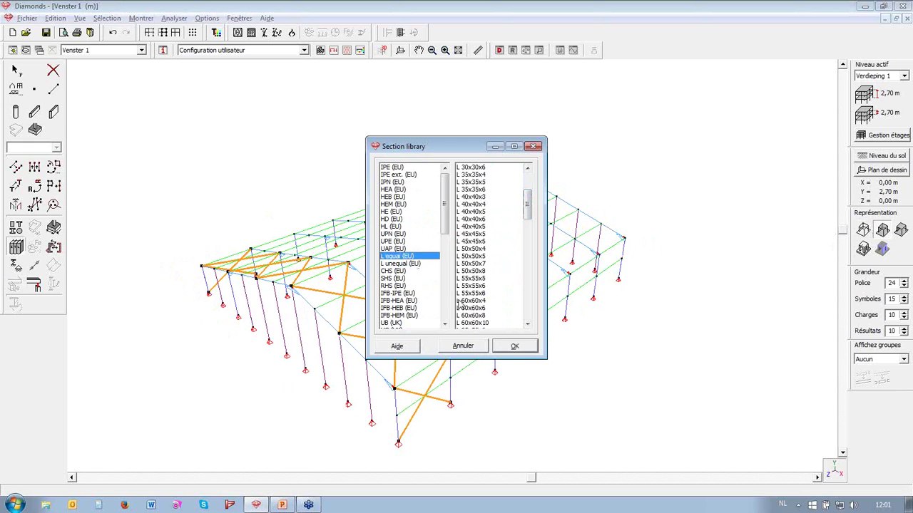
left_click(482, 256)
left_click(515, 345)
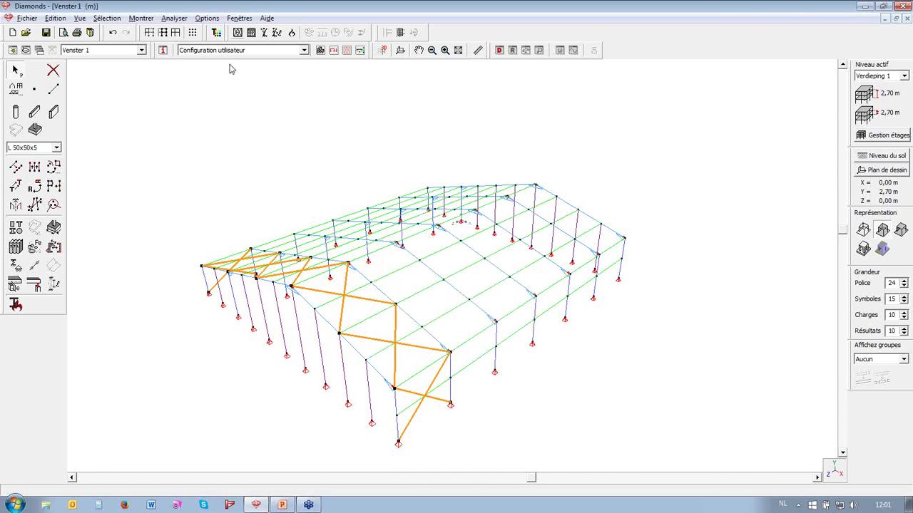
Create a new bar type named contreventement with a pink display colour and assign it to the selected bracing bars
left_click(216, 32)
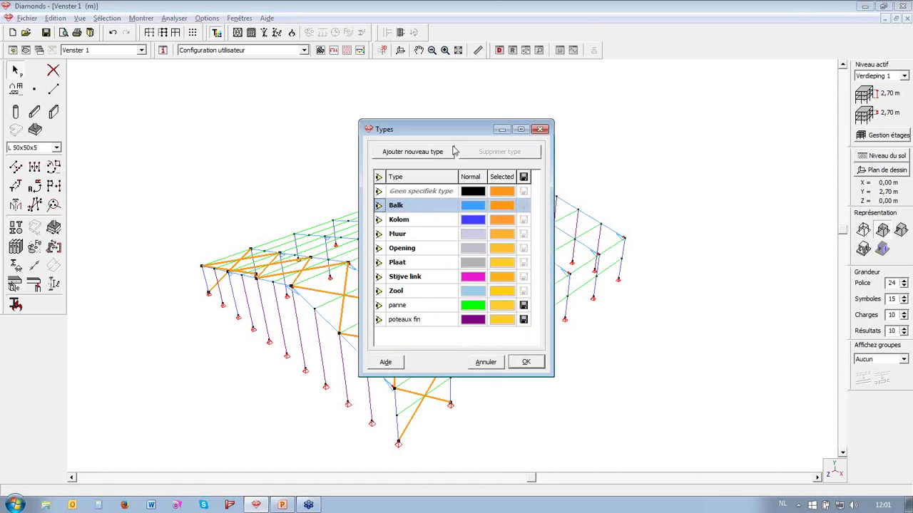
left_click(418, 153)
type("contreventement")
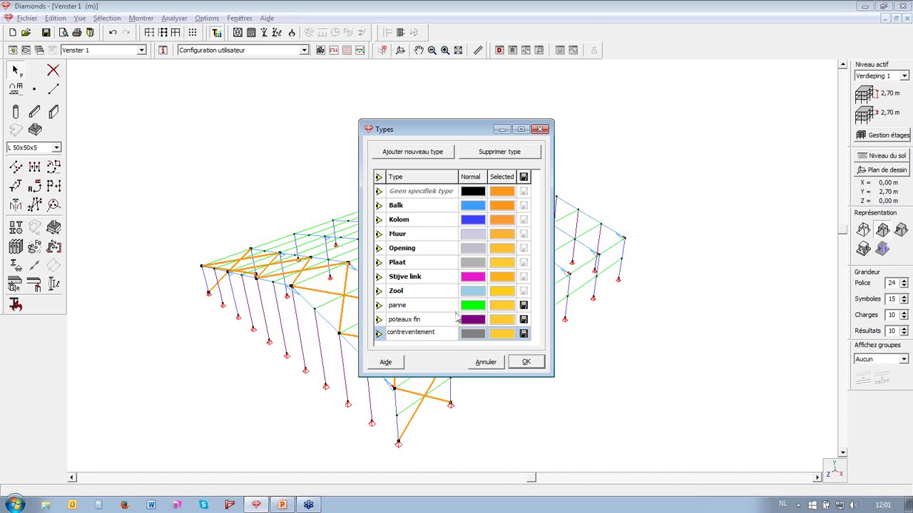
left_click(476, 333)
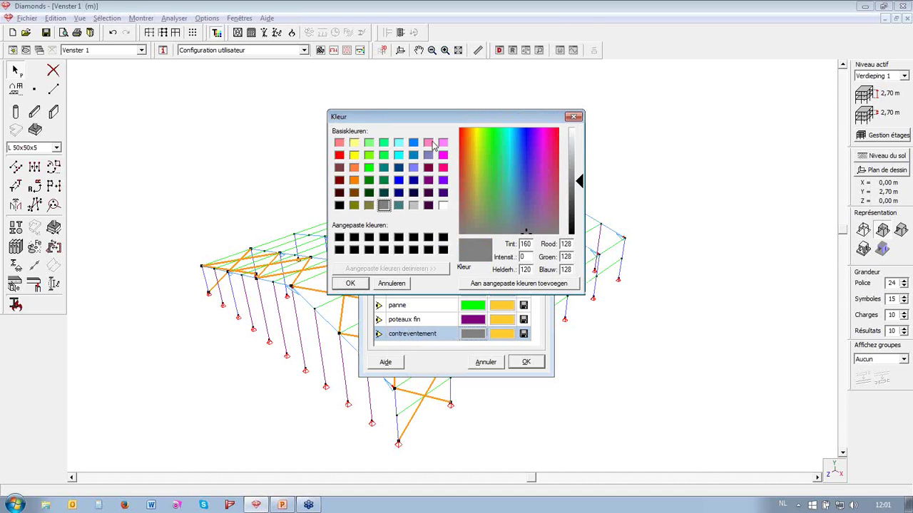
left_click(429, 143)
left_click(350, 283)
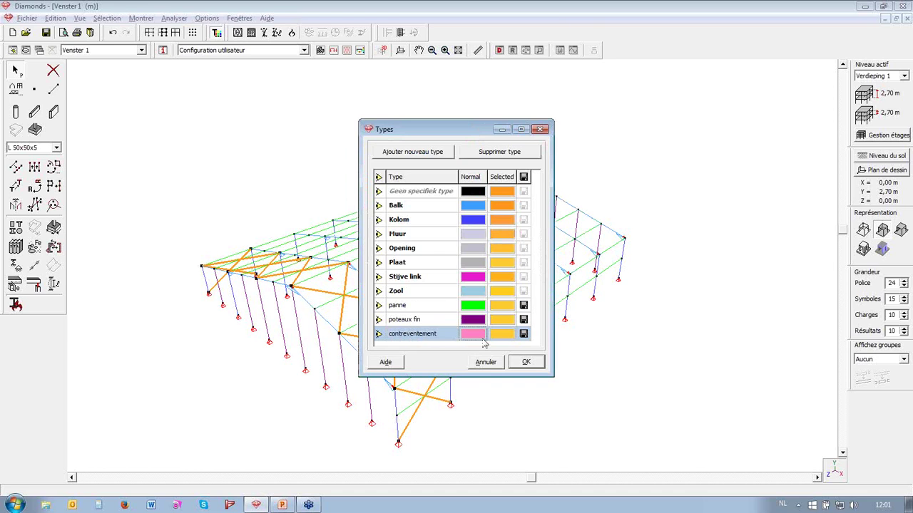
left_click(528, 363)
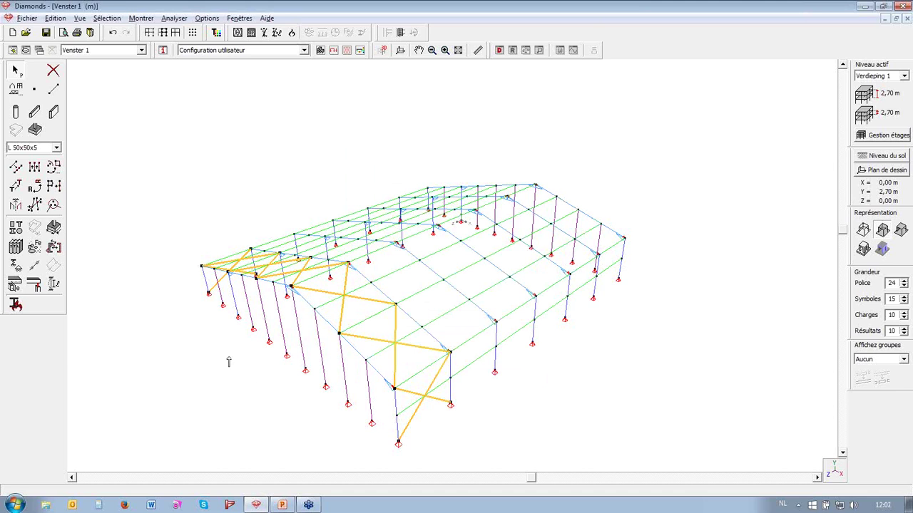
left_click(550, 391)
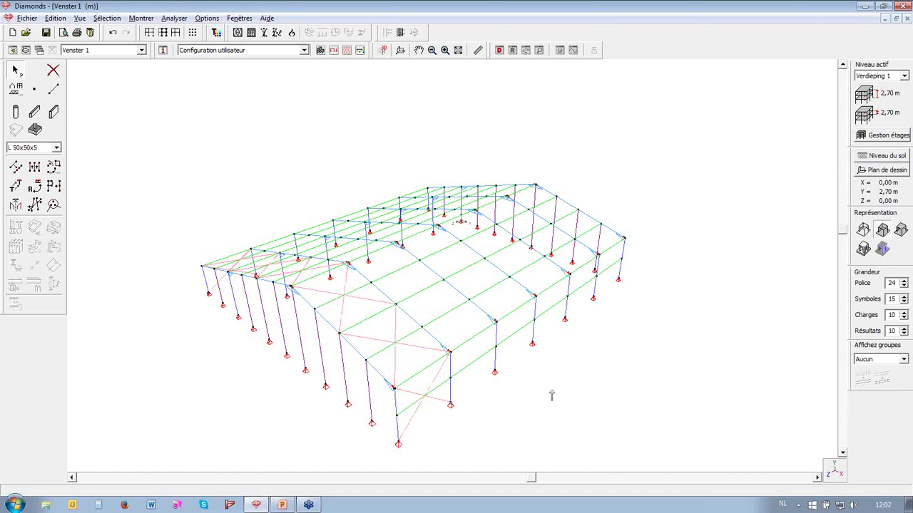
Copy the end bay's wall cross bracing on both long sides five times along the hall, using one bay length as the translation
scroll(550, 395, "up", 1)
left_click(389, 411)
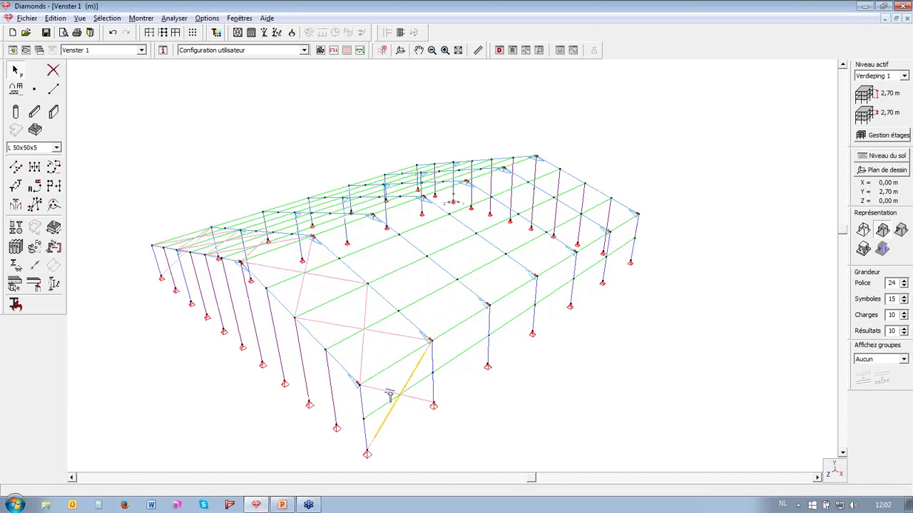
left_click_drag(530, 476, 378, 471)
scroll(661, 174, "down", 5)
scroll(356, 349, "up", 5)
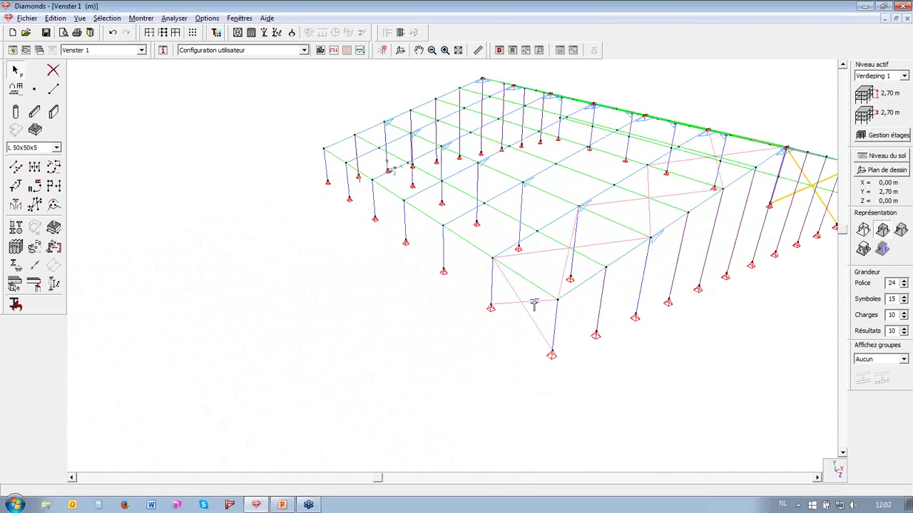
scroll(523, 349, "down", 2)
scroll(421, 314, "up", 2)
scroll(455, 257, "up", 2)
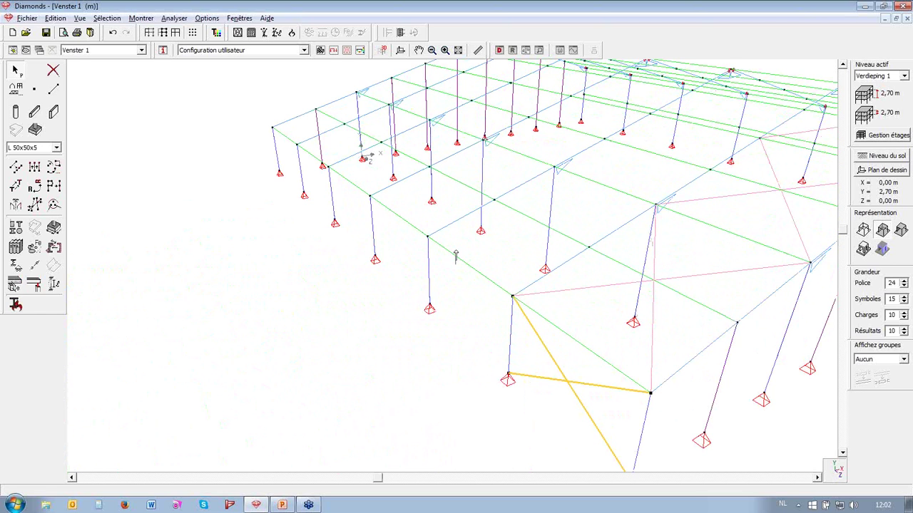
left_click(16, 185)
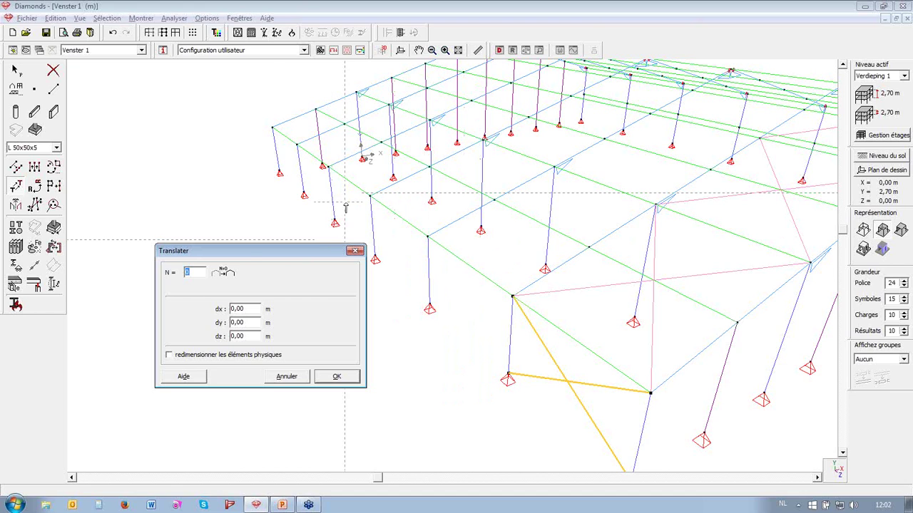
type("5")
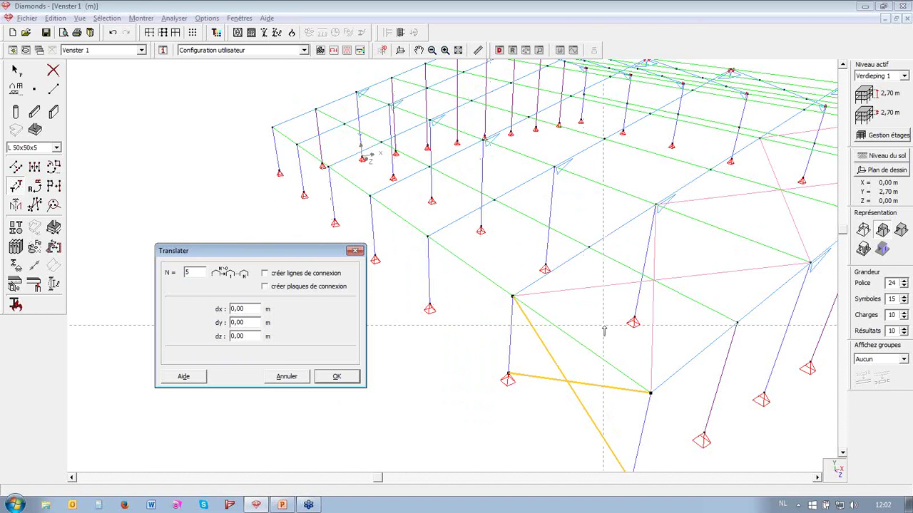
left_click(648, 394)
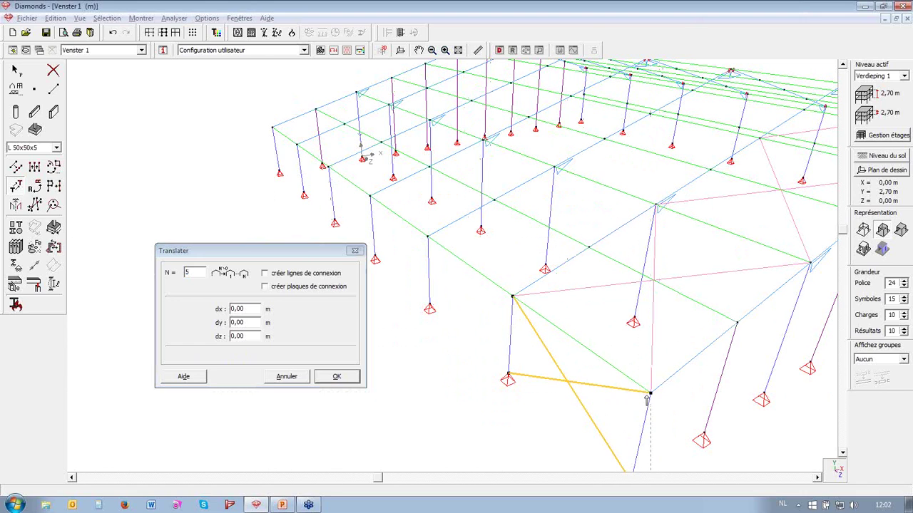
left_click(512, 297)
left_click(337, 377)
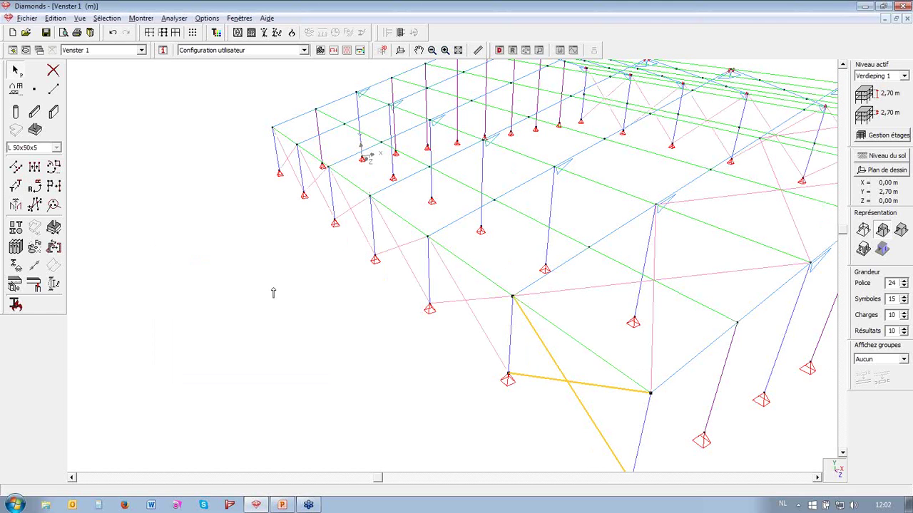
Define all roof and wall bracing bars as tie rods (tirant)
scroll(272, 292, "down", 3)
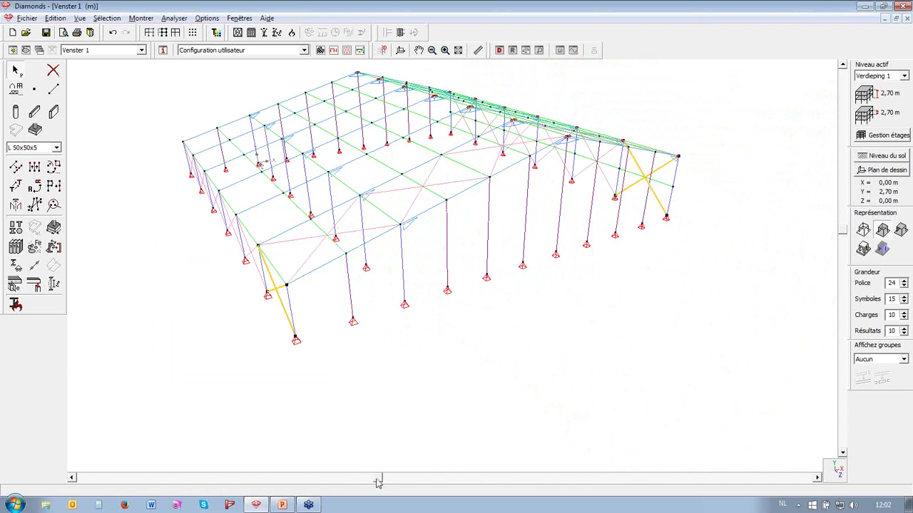
left_click_drag(378, 479, 338, 477)
double_click(378, 331)
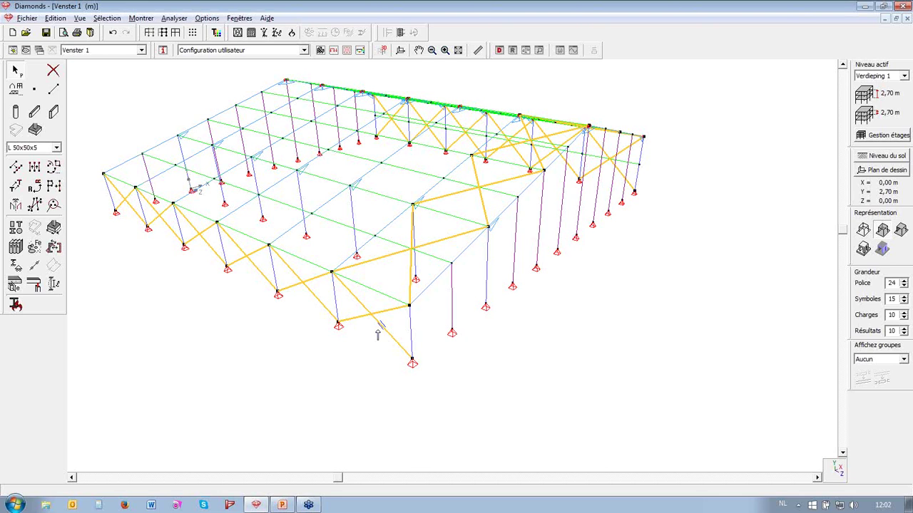
left_click(37, 268)
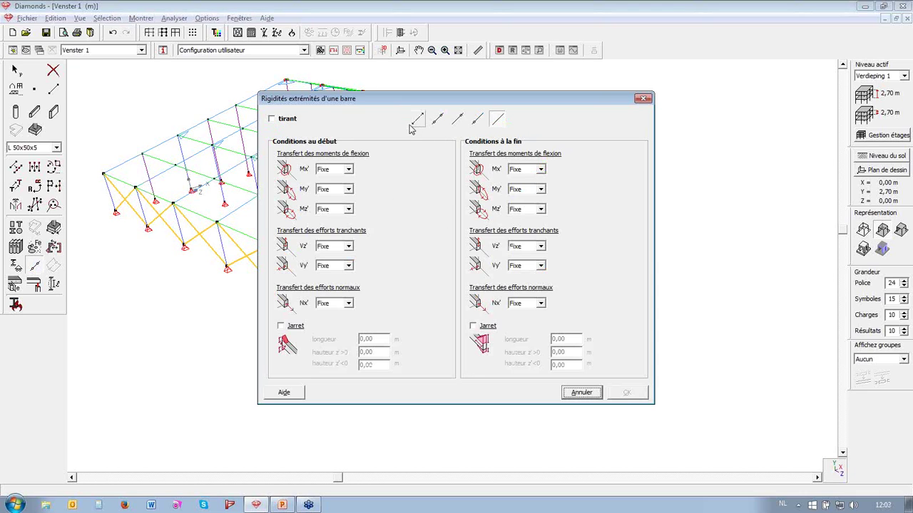
left_click(283, 121)
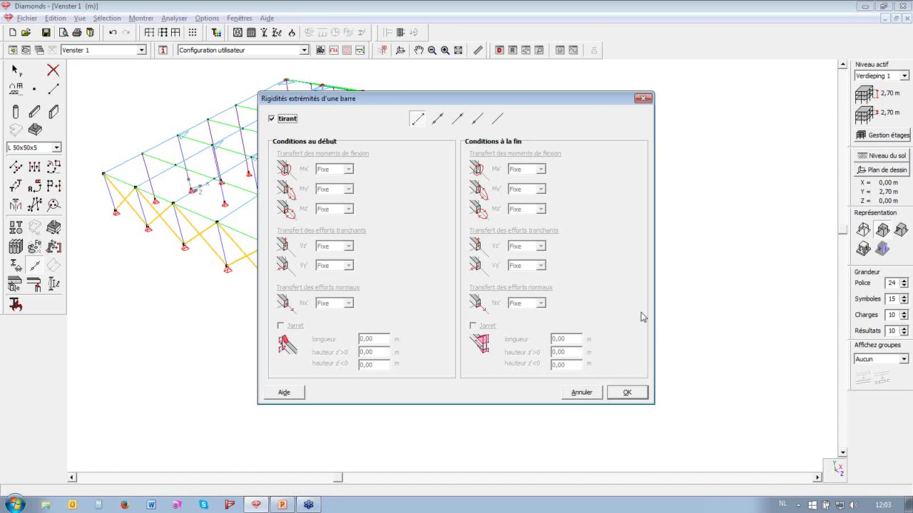
left_click(641, 395)
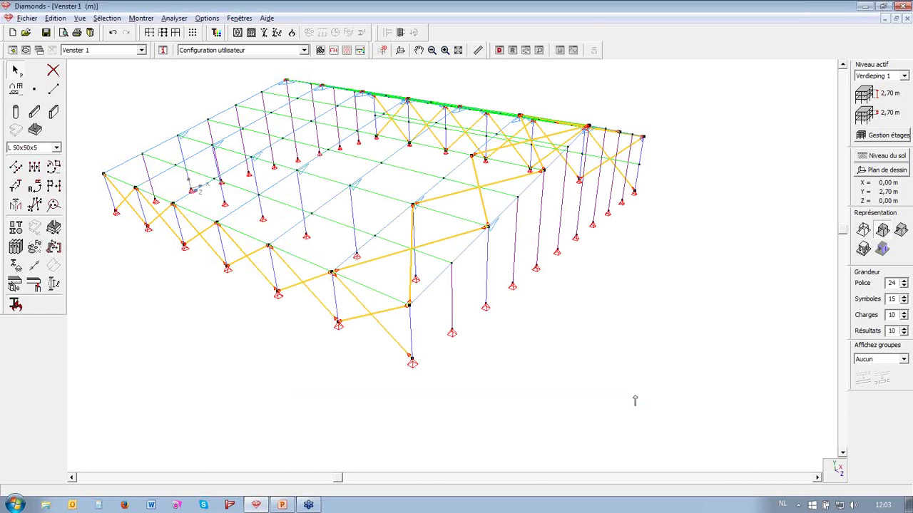
Inspect the end symbols of the bracing ties up close and review the whole braced hall
scroll(373, 294, "up", 6)
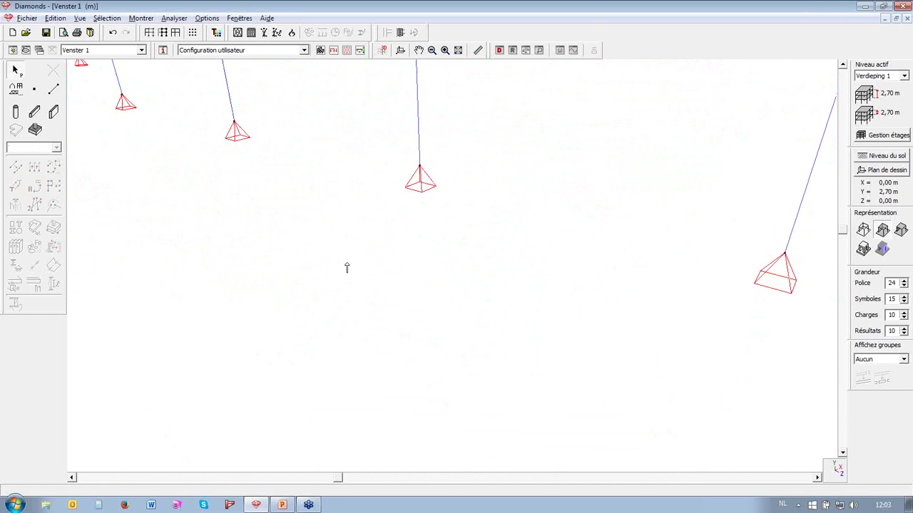
scroll(348, 255, "down", 4)
scroll(333, 271, "down", 5)
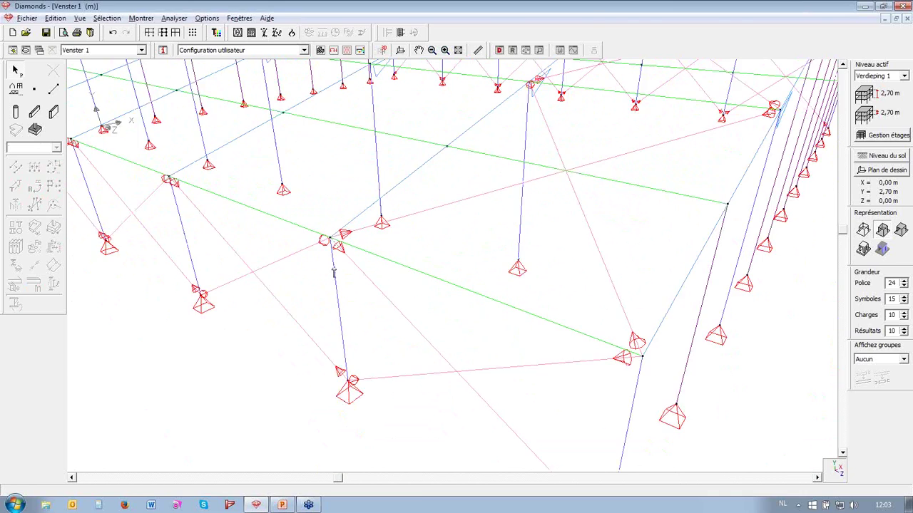
left_click_drag(341, 477, 536, 467)
scroll(492, 335, "down", 3)
left_click_drag(845, 230, 844, 223)
scroll(771, 177, "up", 1)
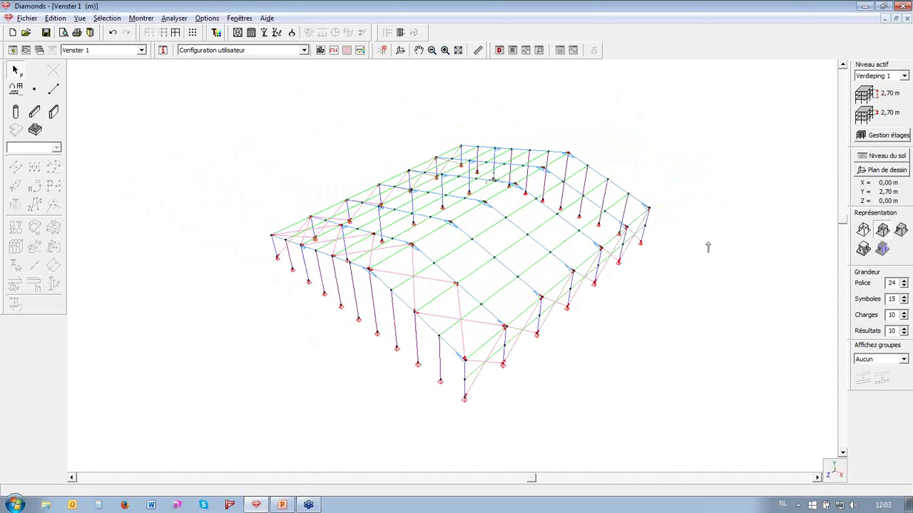
Display the loads on the model, reviewing the self-weight group (Poids propre) and the permanent loads group (charges permanentes)
left_click(333, 52)
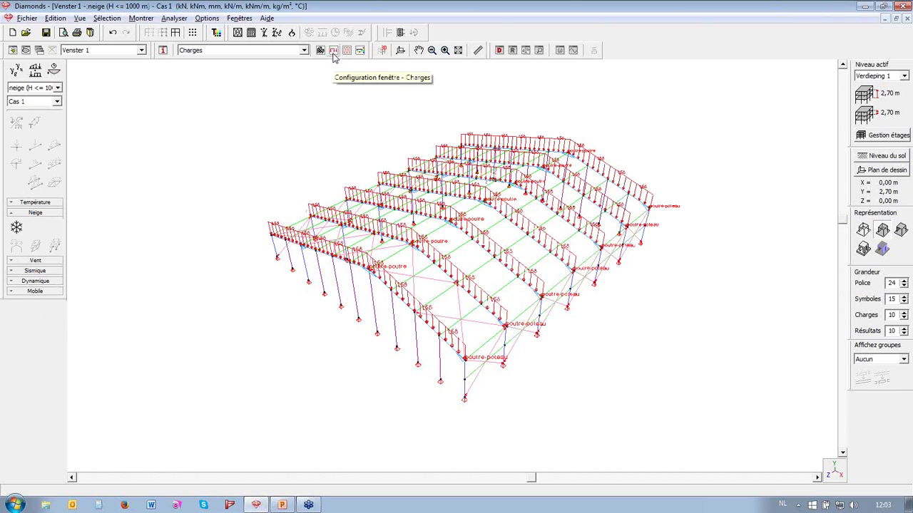
left_click(45, 87)
left_click(40, 106)
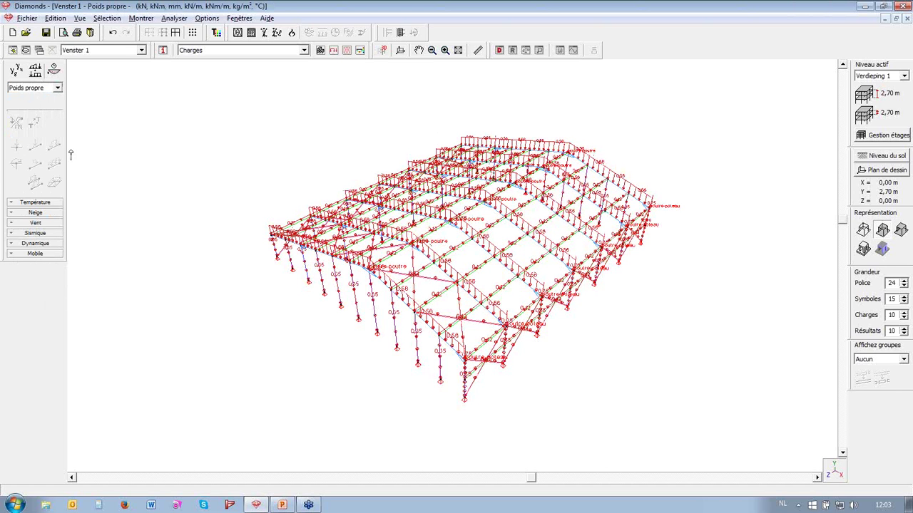
left_click(57, 87)
left_click(32, 104)
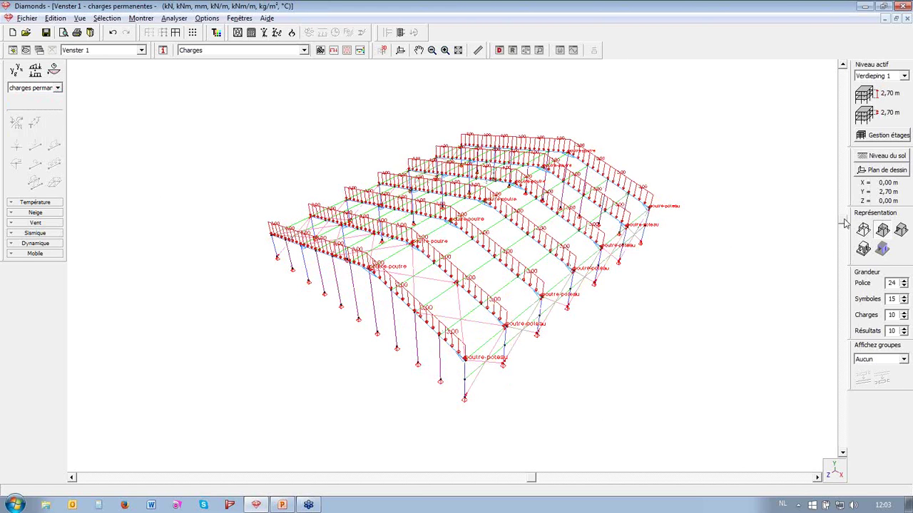
Remove the permanent line loads from the rafters of all frames
left_click_drag(843, 224, 843, 232)
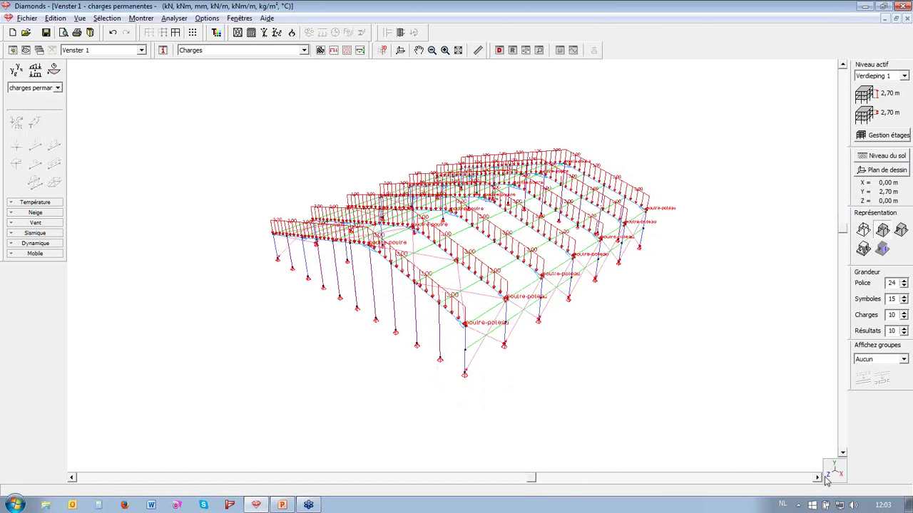
left_click(449, 320)
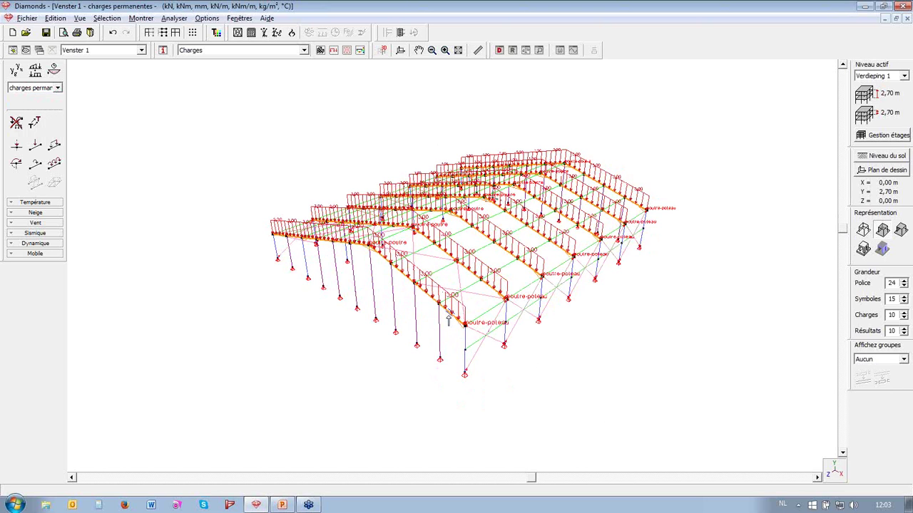
mouse_move(534, 480)
left_mouse_down()
mouse_move(443, 480)
mouse_move(551, 477)
left_mouse_up()
Hide all wind bracing bars and show the hall in front view
left_click(838, 472)
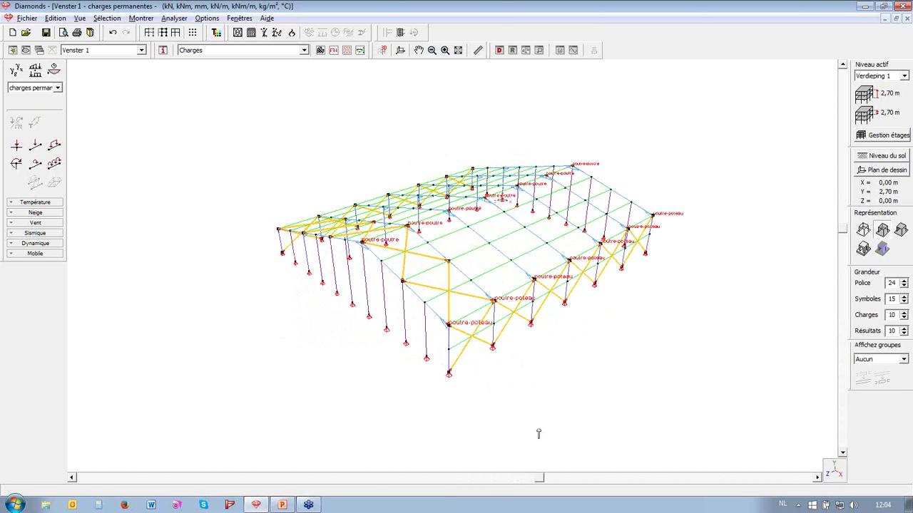
left_click(164, 34)
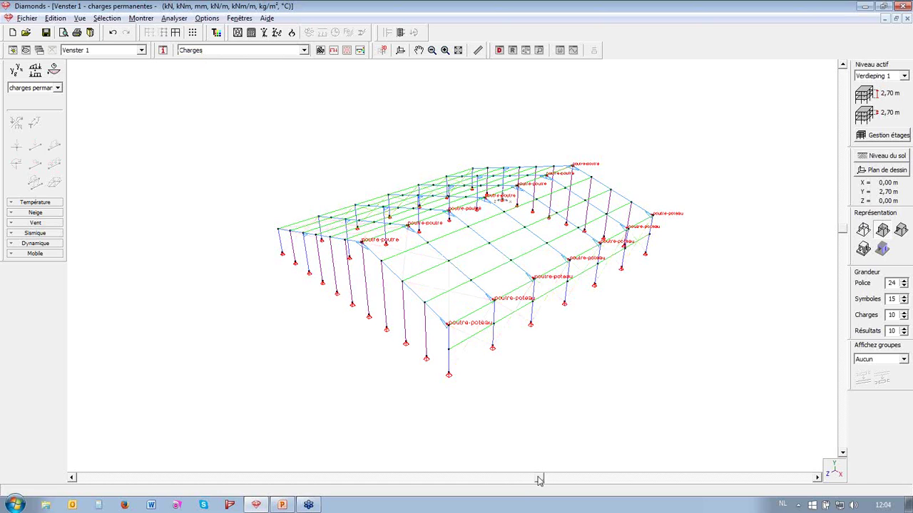
left_click_drag(531, 483, 473, 482)
left_click(835, 473)
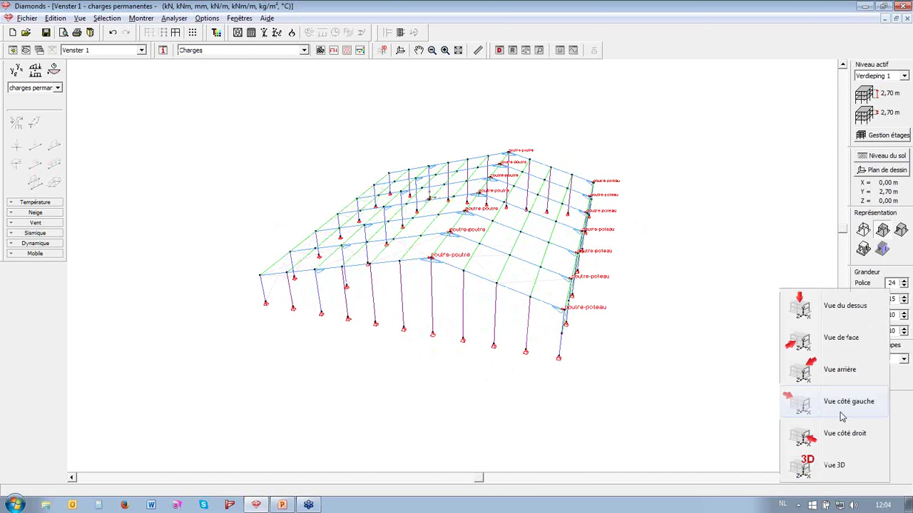
left_click(843, 340)
scroll(513, 449, "down", 1)
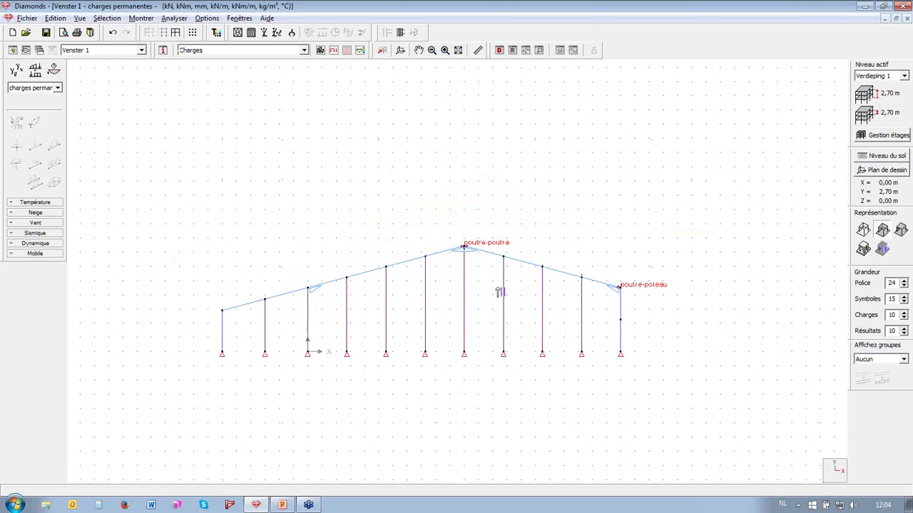
Apply a vertical surface load of 60 kg/m² to all bars of the short roof slope in the permanent loads group
left_click_drag(450, 215, 669, 308)
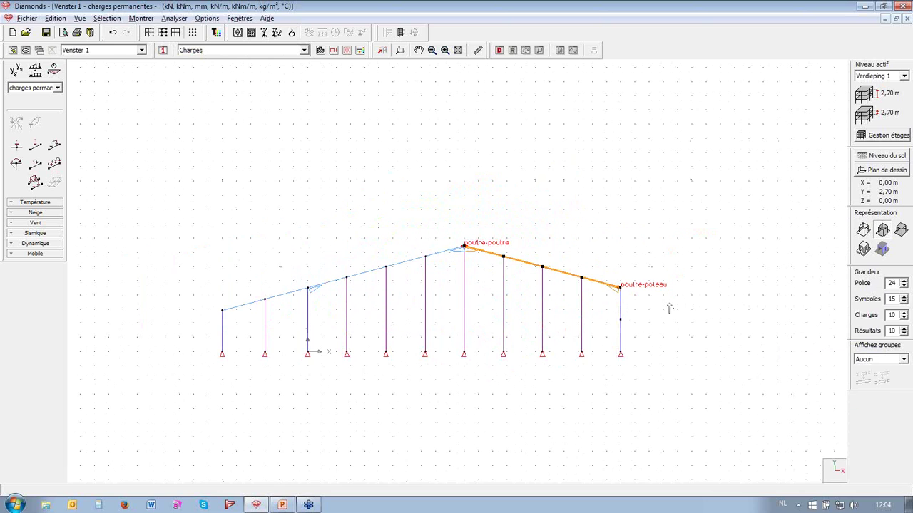
left_click(831, 463)
left_click(805, 467)
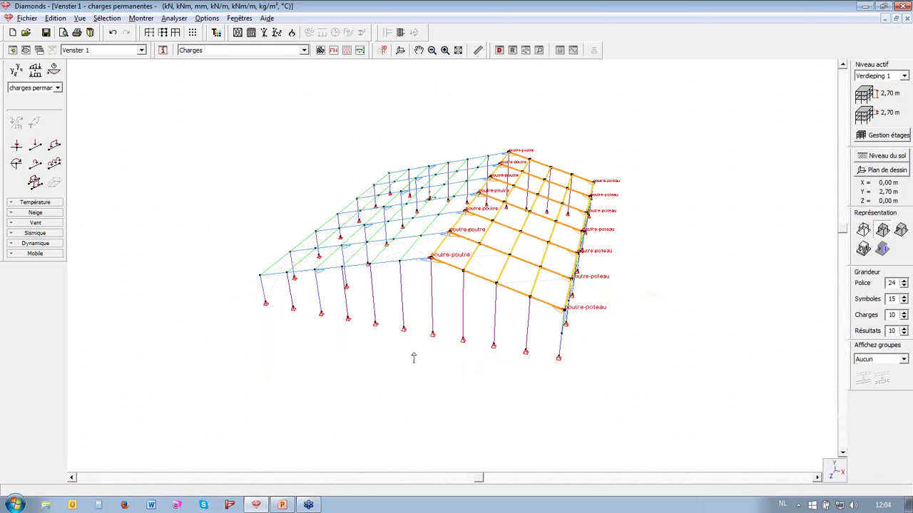
left_click(834, 471)
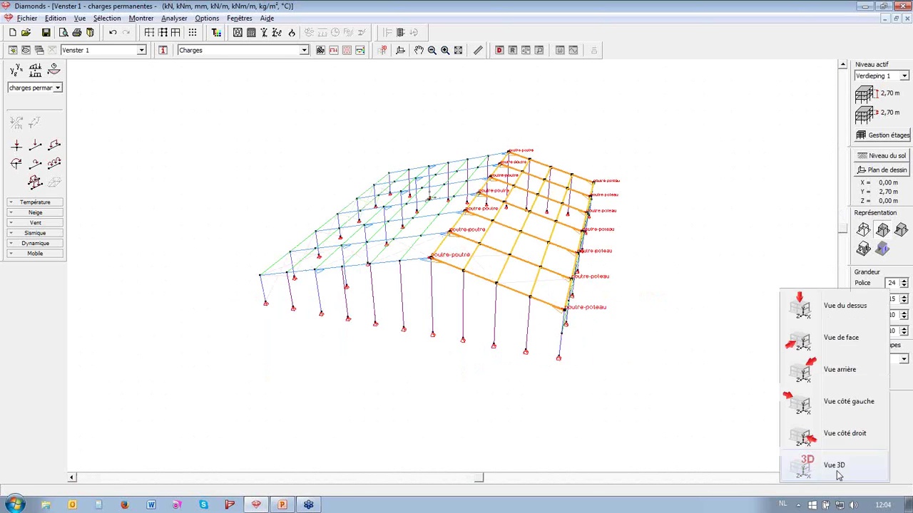
left_click(829, 346)
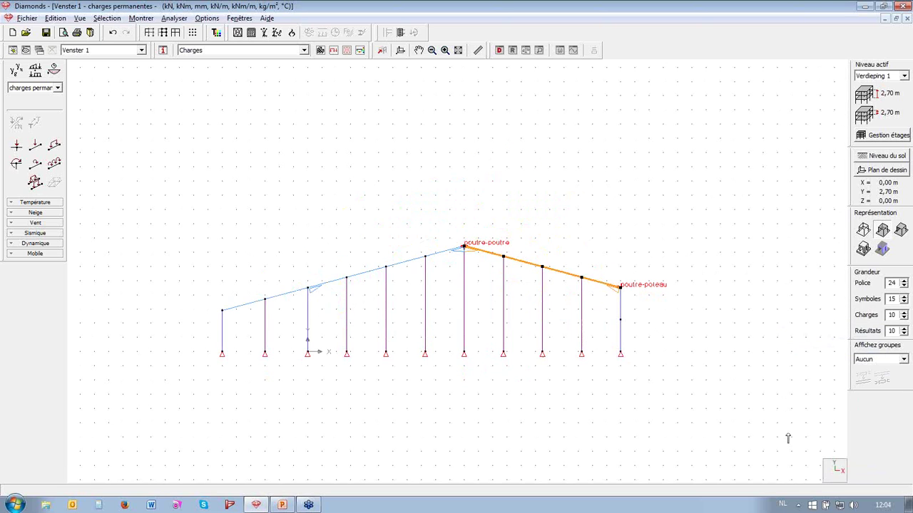
left_click(830, 474)
left_click(805, 467)
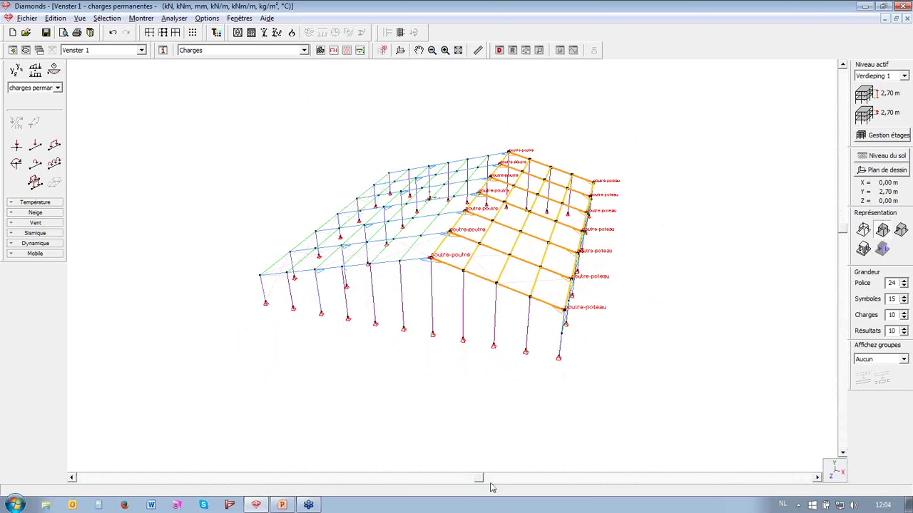
left_click(35, 182)
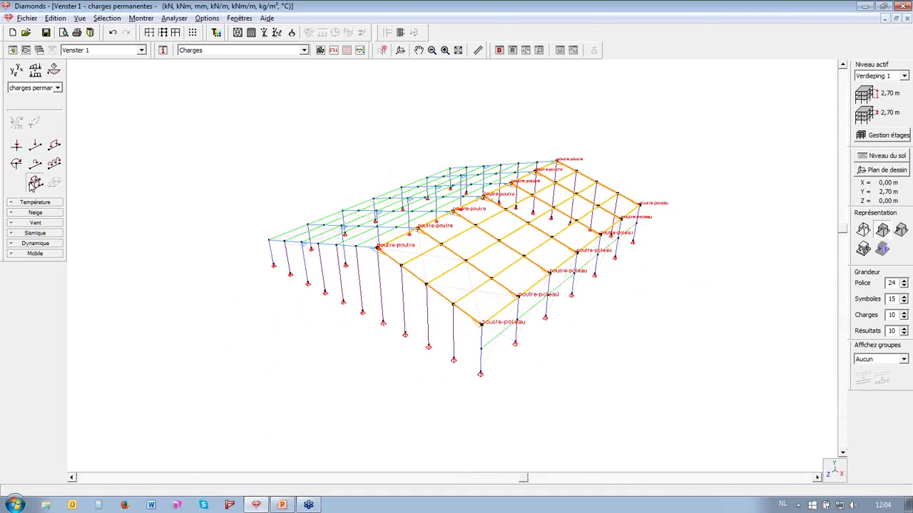
left_click(467, 275)
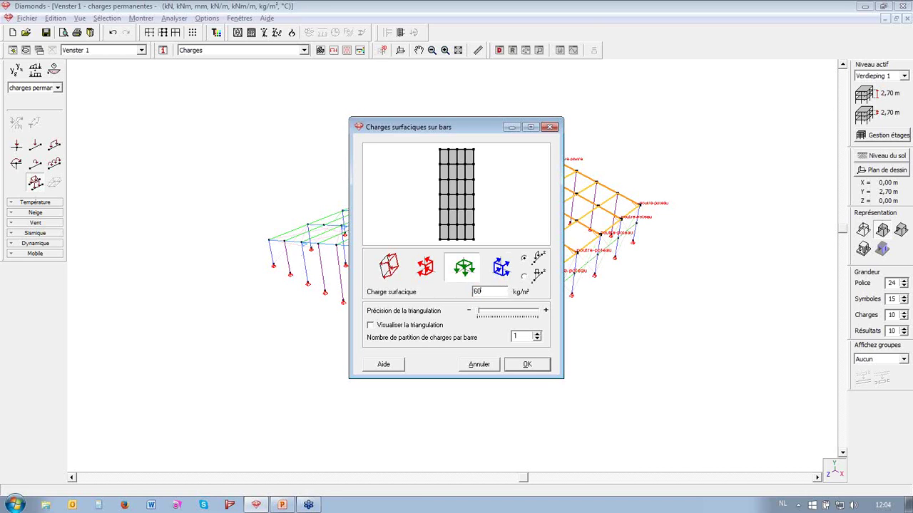
left_click(537, 367)
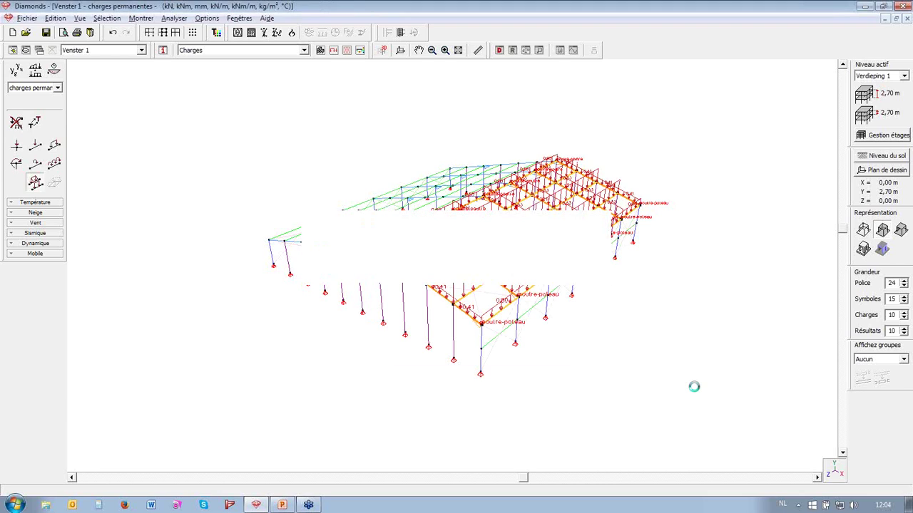
Apply the same 60 kg/m² vertical surface load to all bars of the long roof slope
right_click(802, 467)
left_click(802, 341)
left_click_drag(150, 212, 476, 326)
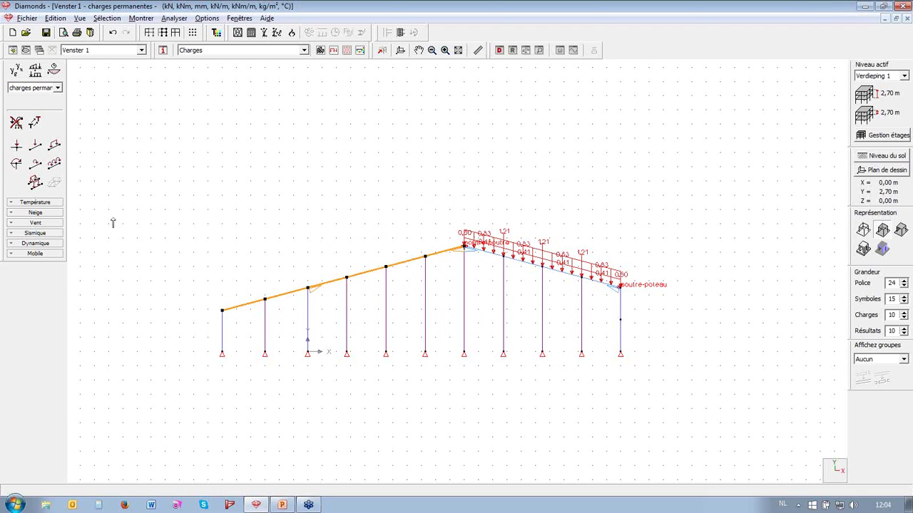
right_click(835, 471)
left_click(806, 468)
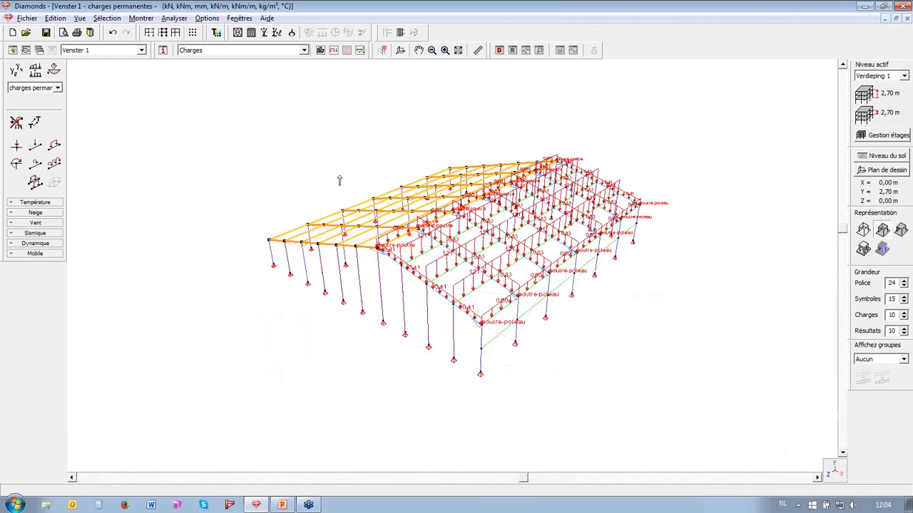
left_click_drag(523, 478, 367, 485)
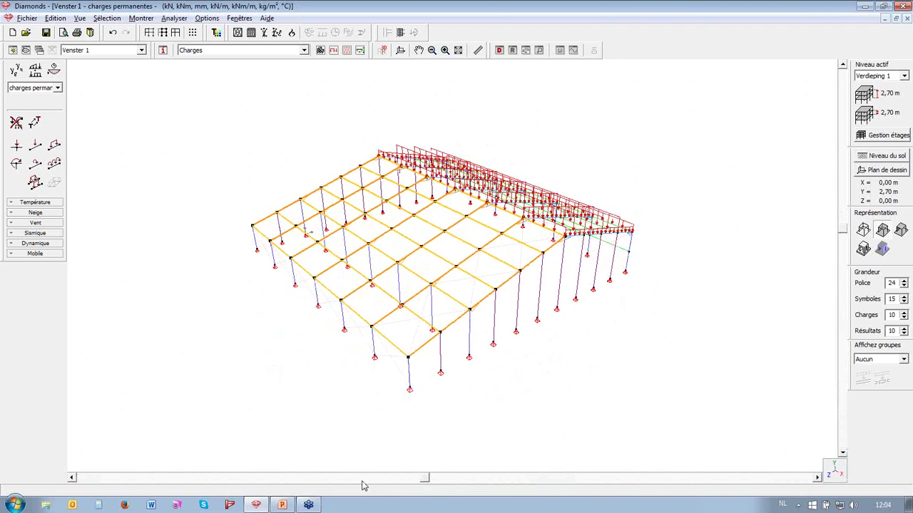
left_click(35, 182)
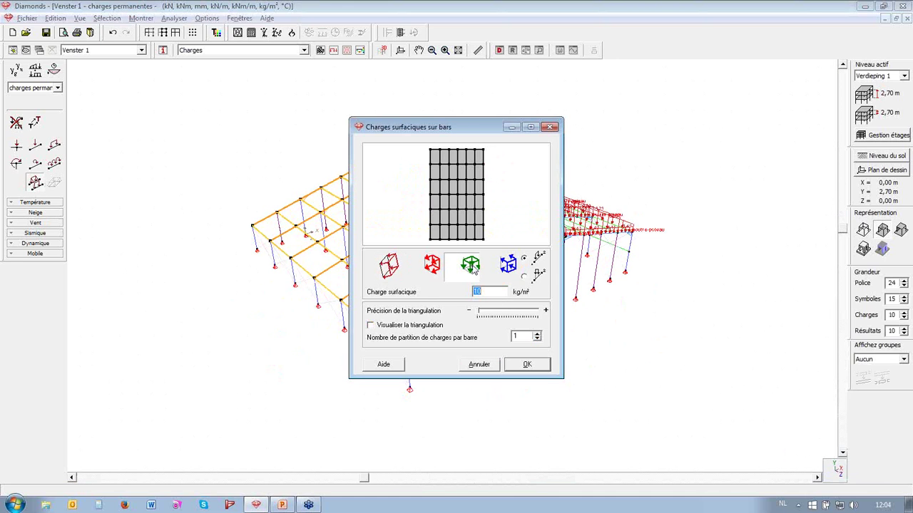
type("60")
left_click(534, 364)
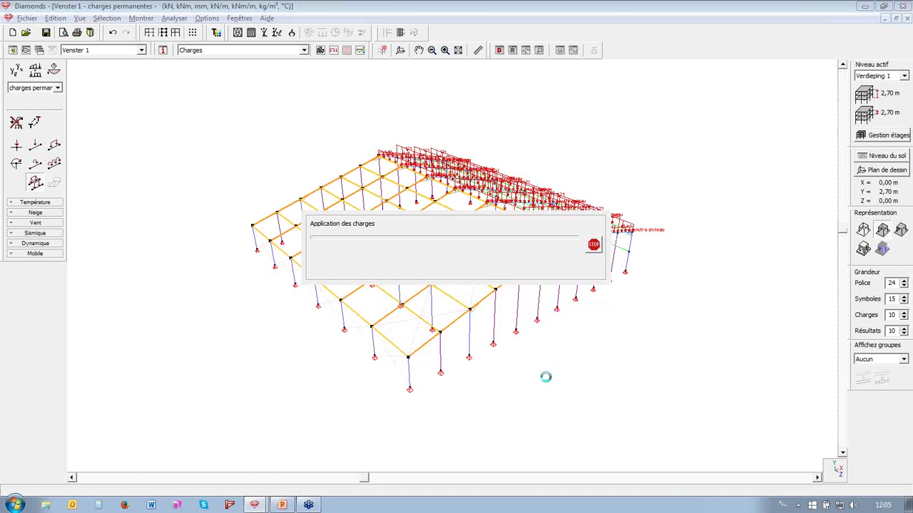
Switch to the snow group neige (H <= 1000 m) and delete the snow loads from the two end frames in plan view
left_click(35, 88)
left_click(35, 114)
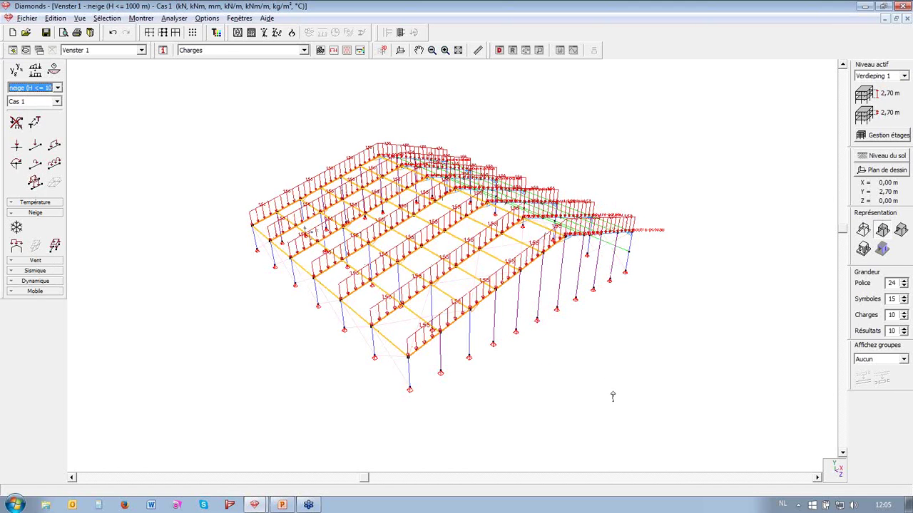
left_click(837, 470)
left_click(836, 314)
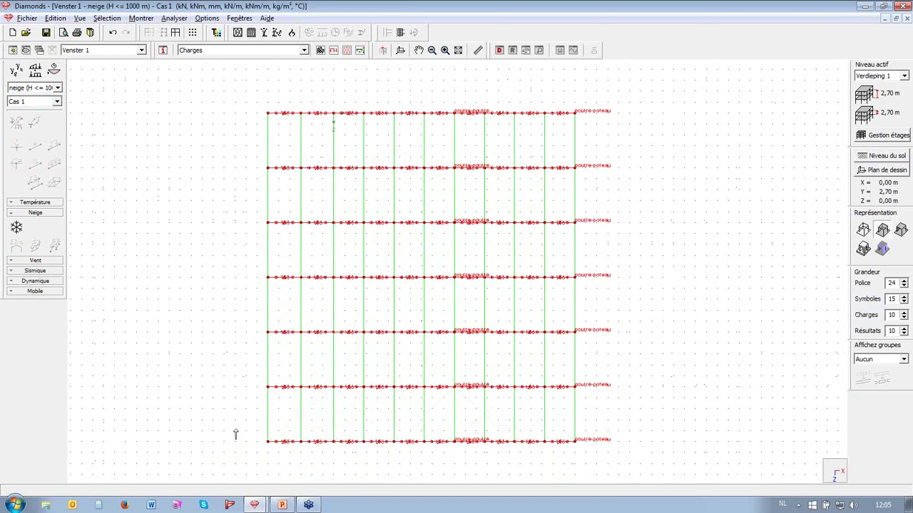
left_click_drag(705, 489, 711, 487)
key("Delete")
left_click(409, 279)
left_click_drag(255, 108, 659, 142)
key("Delete")
left_click(421, 279)
left_click(351, 125)
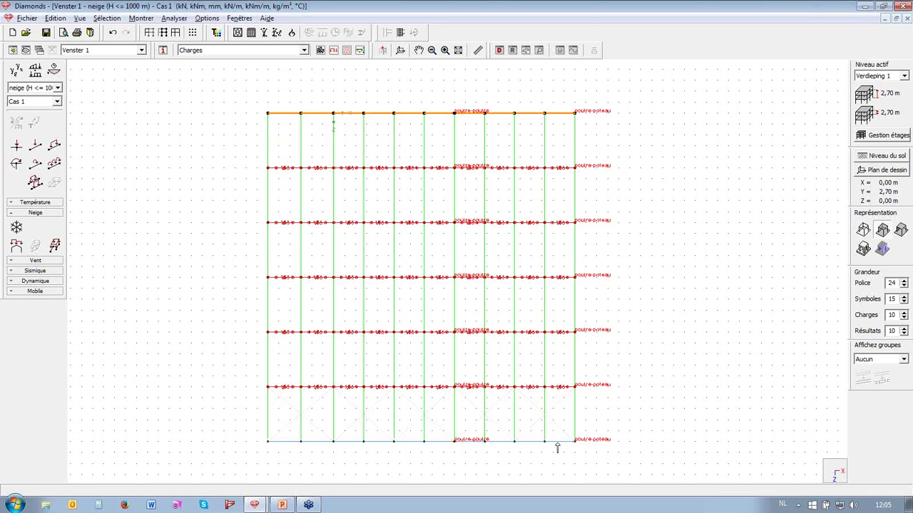
Generate snow loads on the end frame at the origin with a carried width of 2.5 m, in Cas 1, 2 and 3
left_click(16, 246)
left_click_drag(442, 277, 388, 278)
type("2.5")
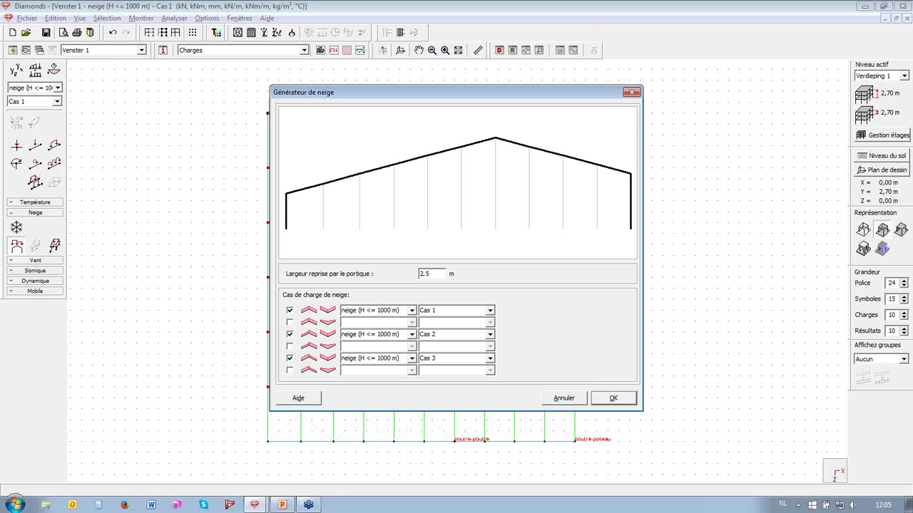
left_click(613, 398)
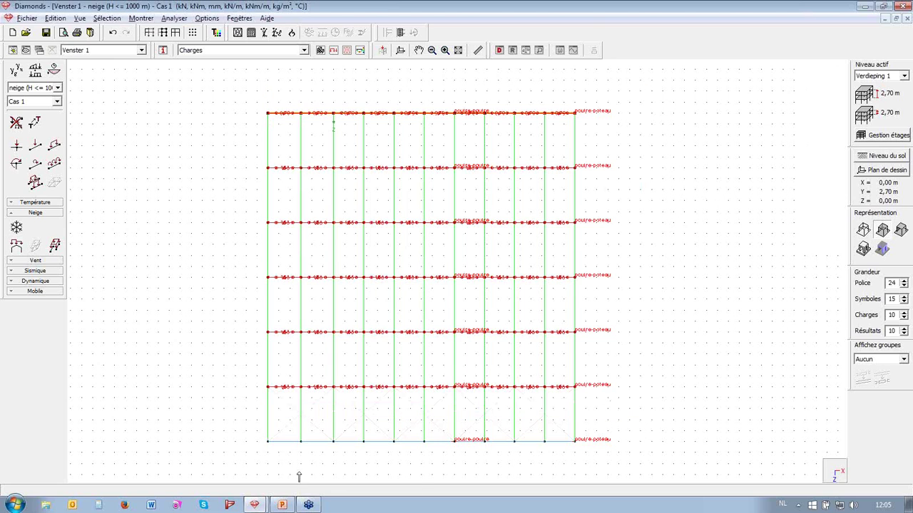
Generate snow loads on the opposite end frame with the 2,50 m carried width, reassigning the load case of the first snow pattern
left_click_drag(254, 437, 619, 465)
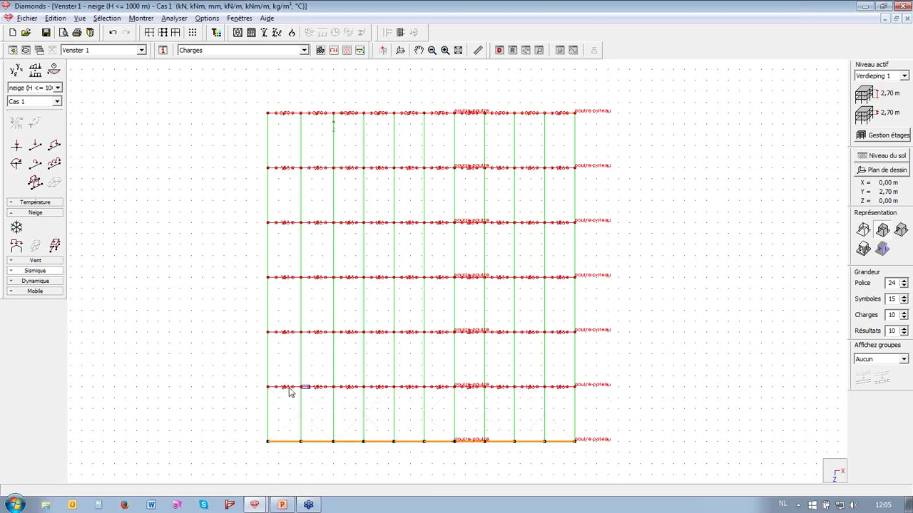
left_click(16, 246)
key("BackSpace")
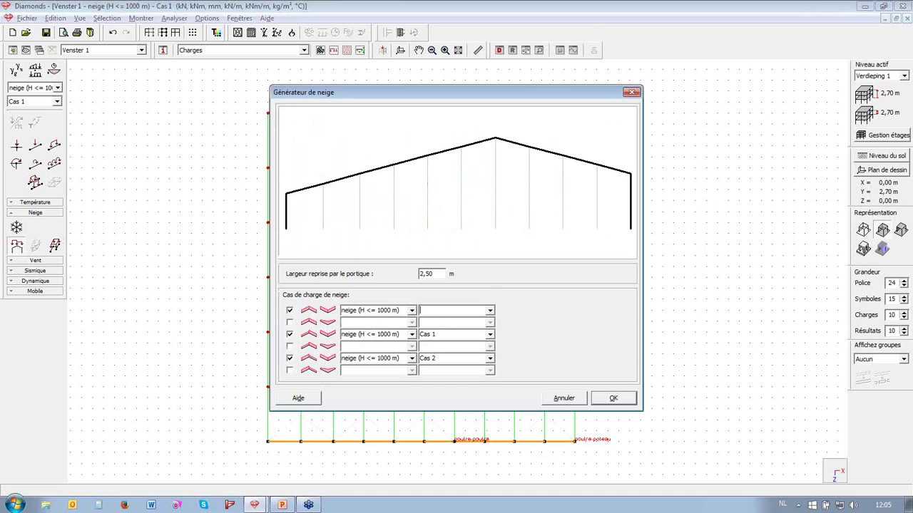
left_click(490, 310)
left_click(457, 326)
left_click(628, 403)
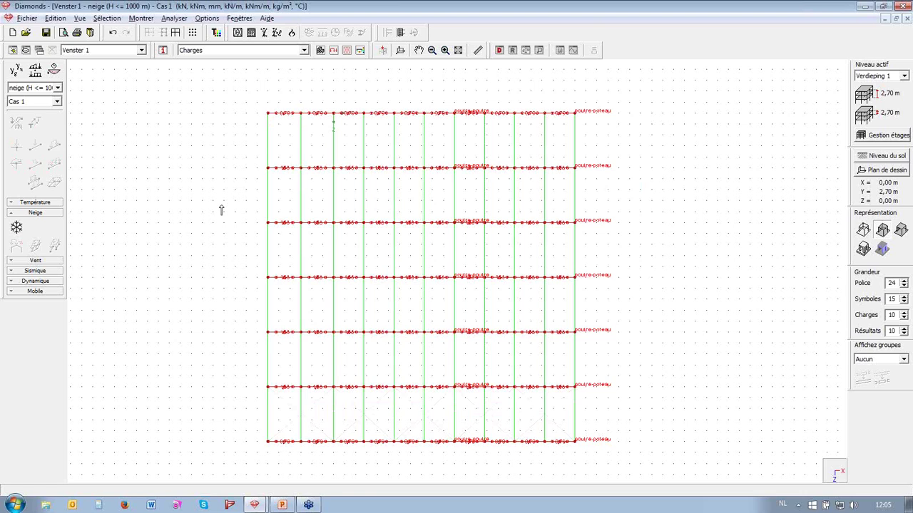
Delete all load combinations and automatically generate only the ELU CF fundamental combinations to EN1990 Eq. 6.10
left_click(37, 70)
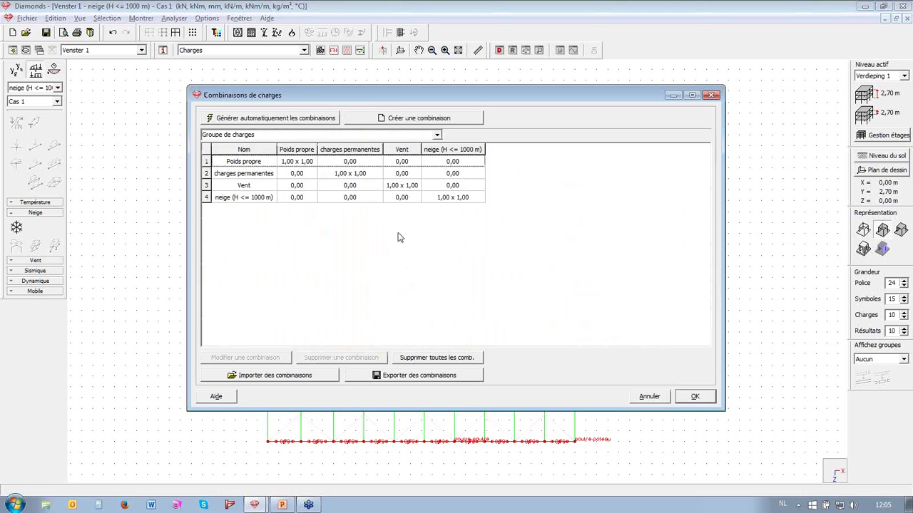
left_click(465, 359)
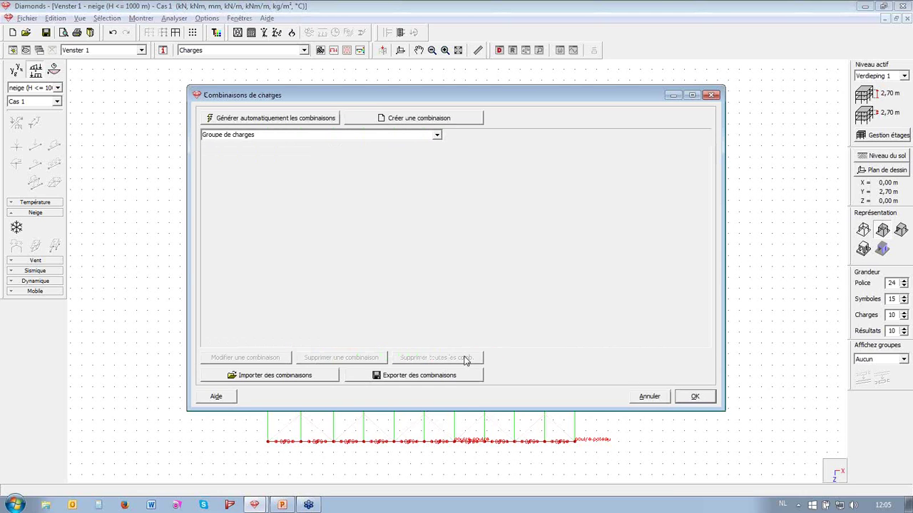
left_click(310, 124)
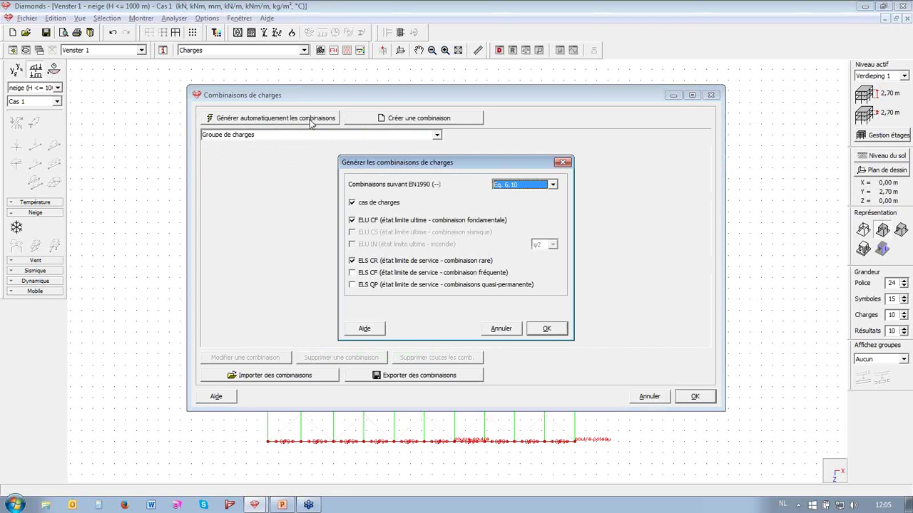
left_click(379, 204)
left_click(375, 260)
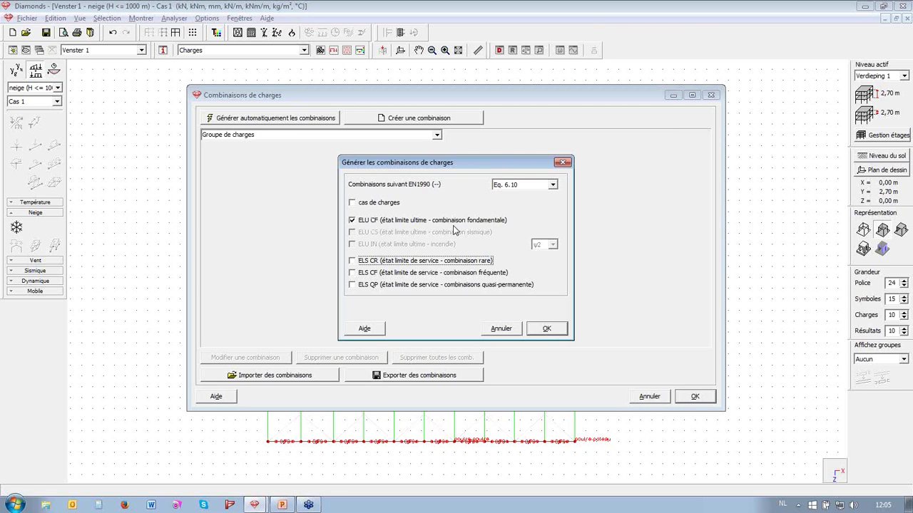
left_click(545, 329)
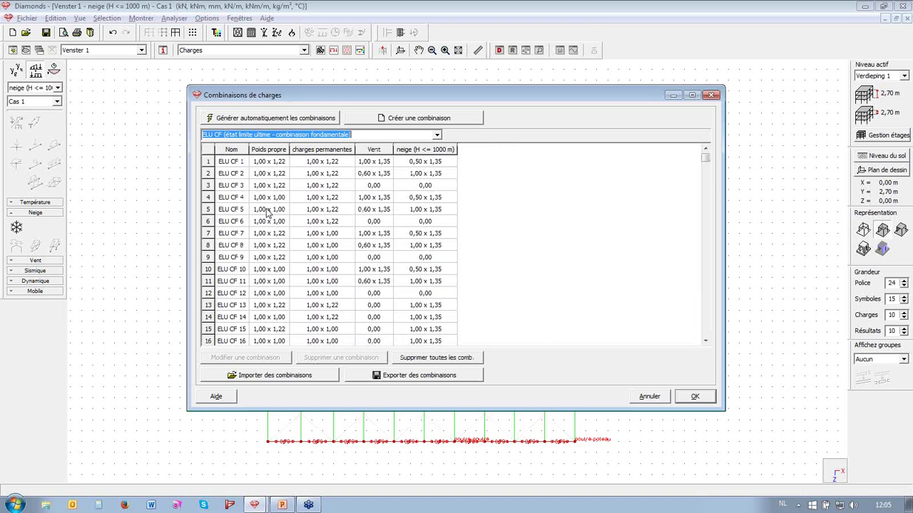
Delete combinations ELU CF 2 to ELU CF 20, keep only ELU CF 1 and accept the combination list
left_click(246, 175)
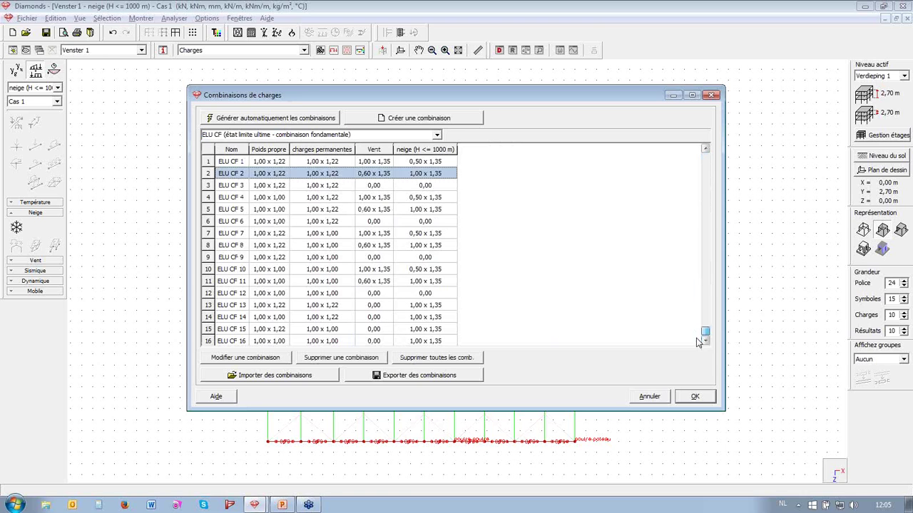
left_click_drag(697, 339, 697, 341)
left_click(289, 333, "shift")
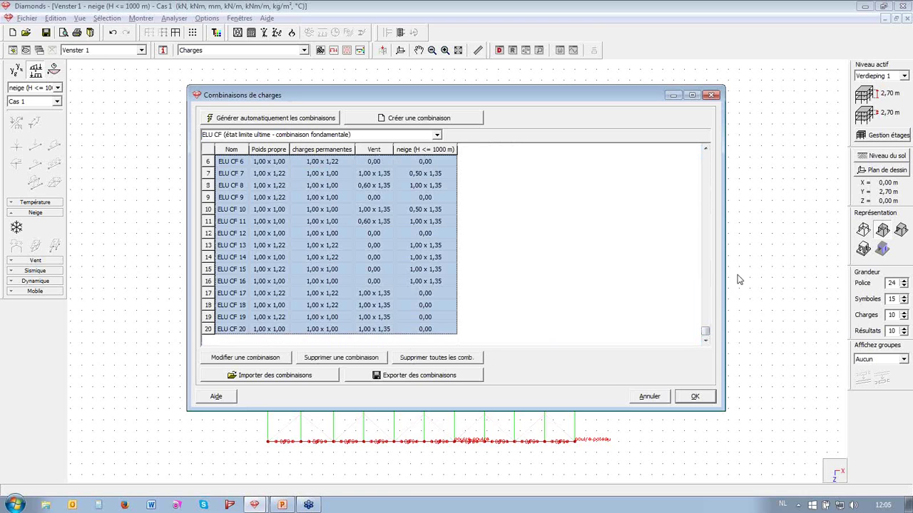
left_click(704, 150)
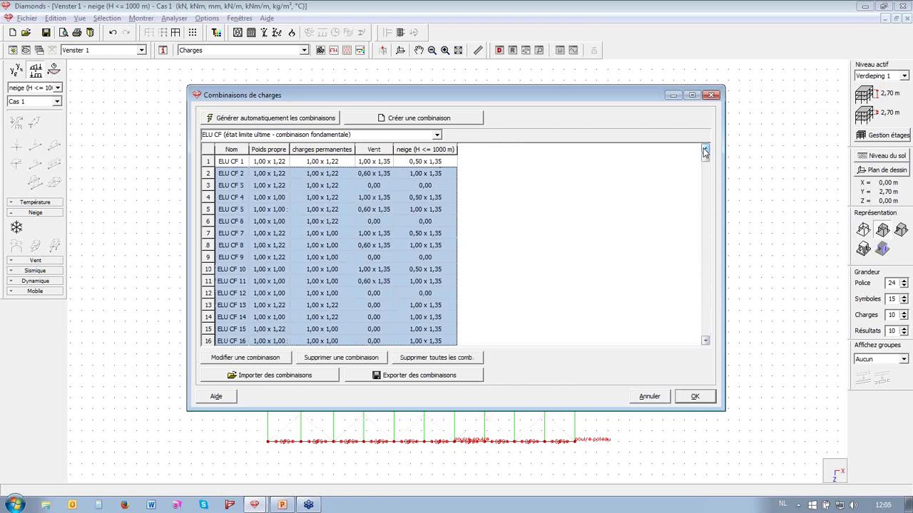
left_click(355, 358)
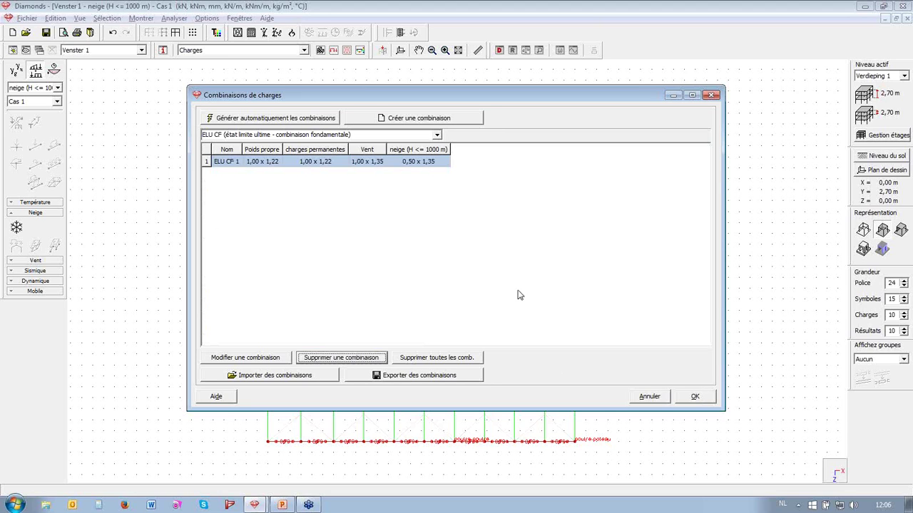
left_click(684, 400)
Show the hall in 3D, mesh it with 1,00 m maximum elements and 8 bar divisions, and run a first-order analysis
left_click(834, 474)
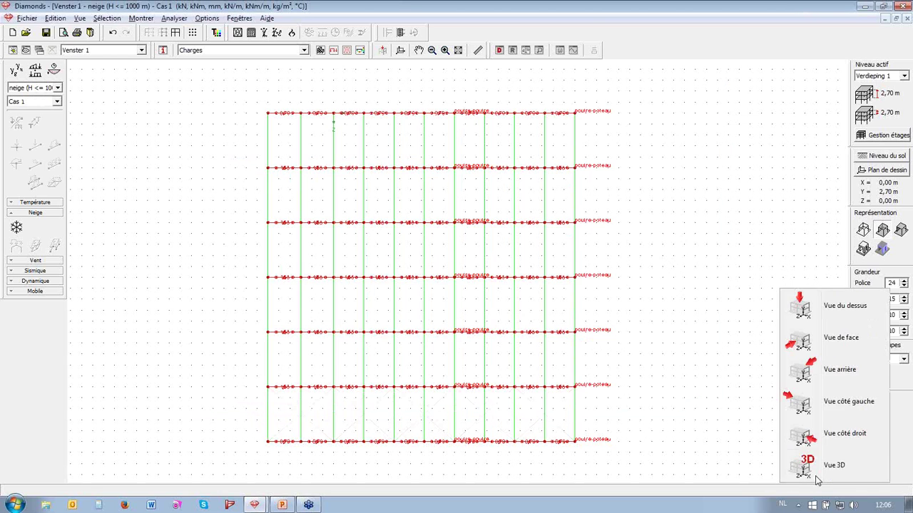
left_click(802, 465)
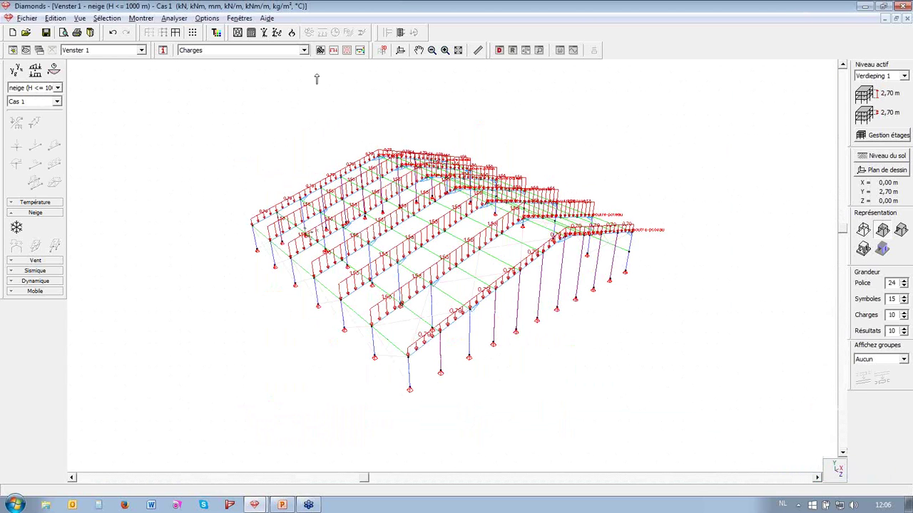
left_click(251, 32)
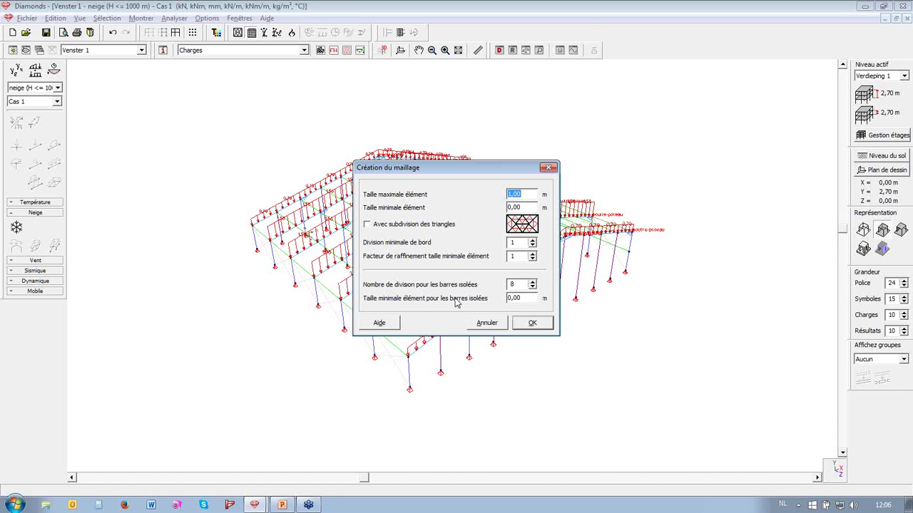
left_click(534, 324)
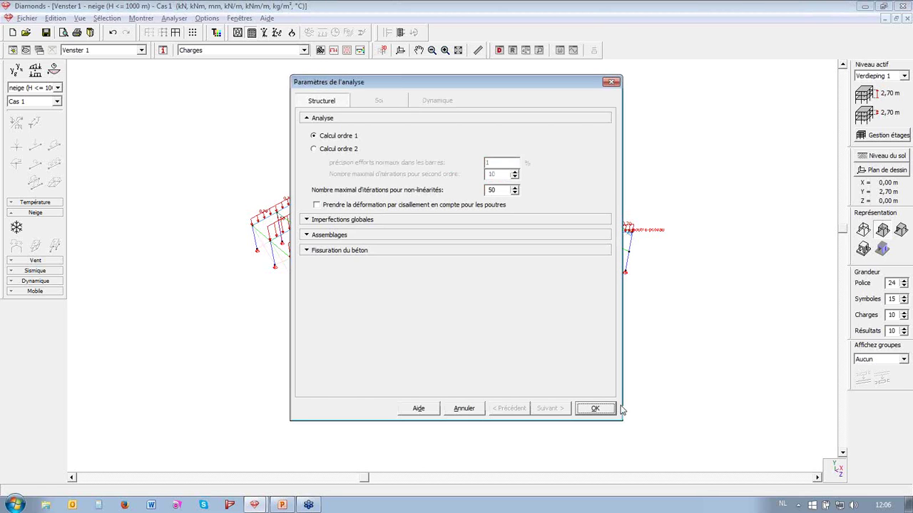
left_click(595, 409)
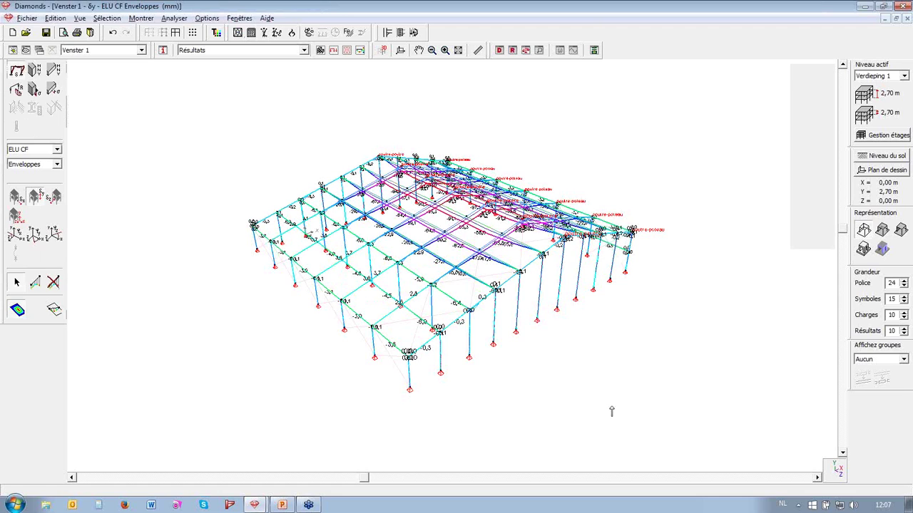
Review the moment-resisting connection verification table for the hall's poutre-poutre and poutre-poteau connections
middle_click_drag(369, 464, 529, 446)
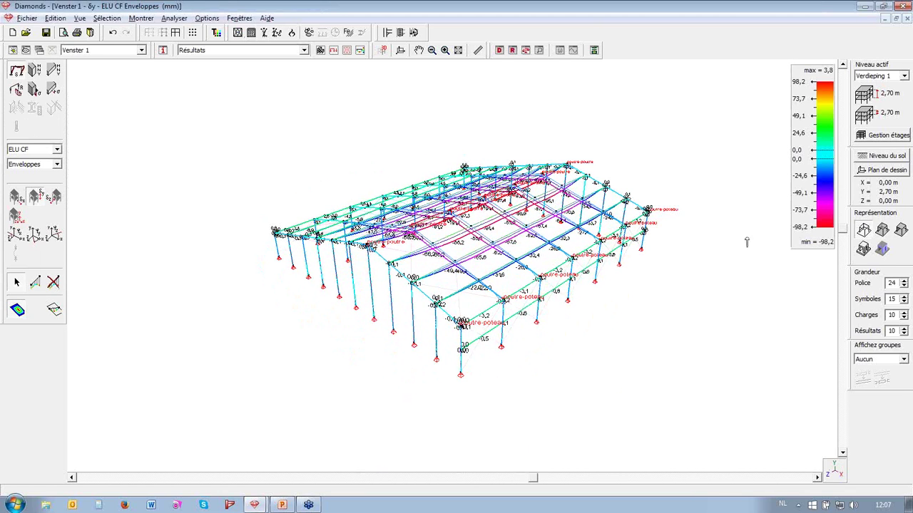
scroll(740, 191, "up", 1)
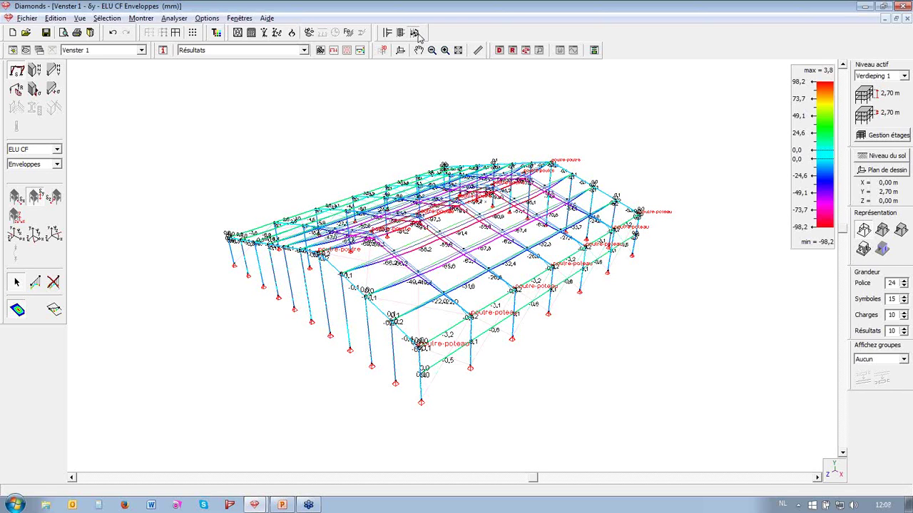
left_click(415, 33)
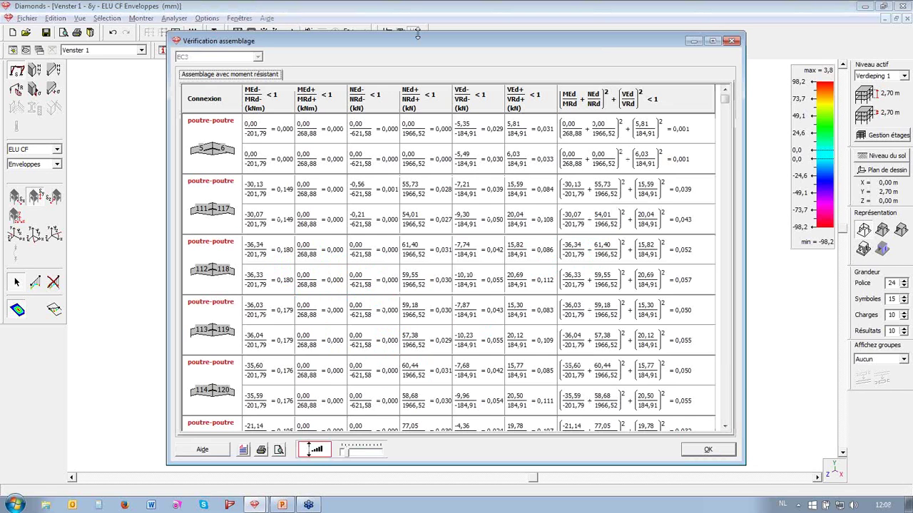
left_click(725, 427)
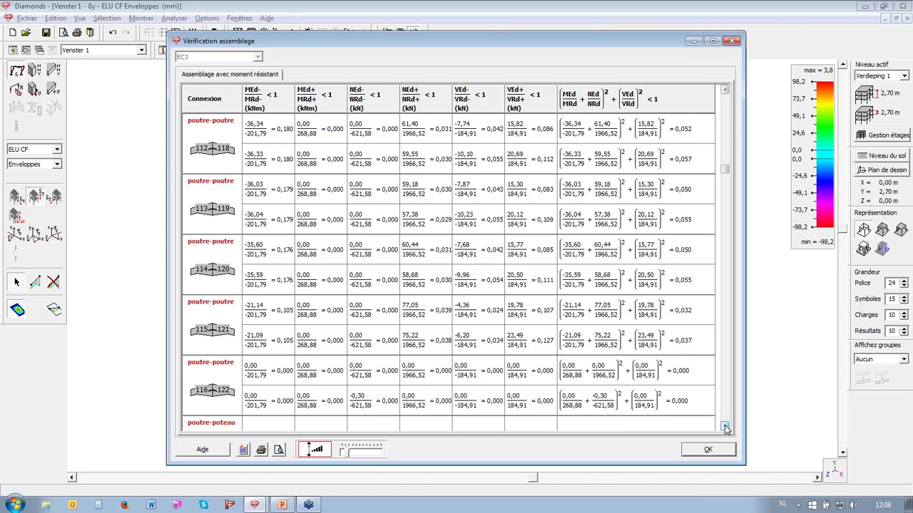
left_click(724, 426)
left_click(724, 426)
left_click(724, 427)
left_click(724, 427)
left_click(724, 90)
left_click(724, 90)
left_click(724, 91)
left_click(725, 90)
left_click(724, 90)
left_click(724, 91)
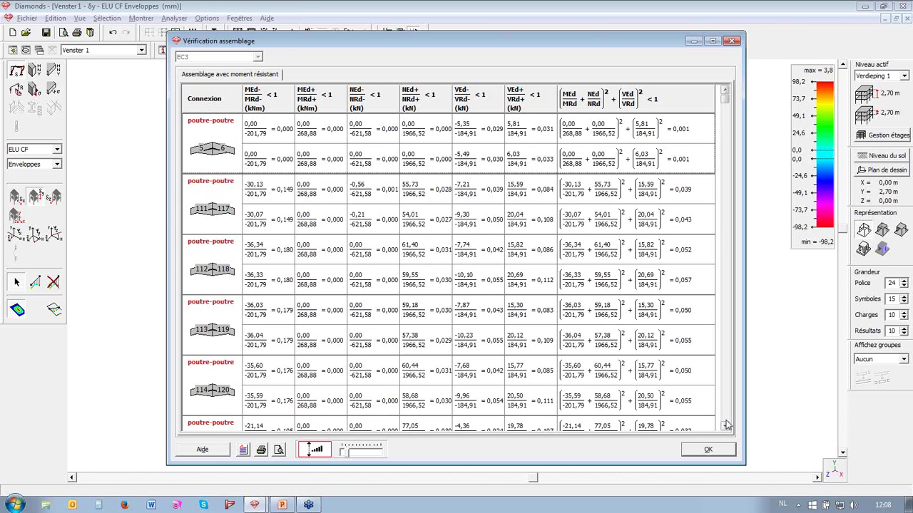
left_click(733, 41)
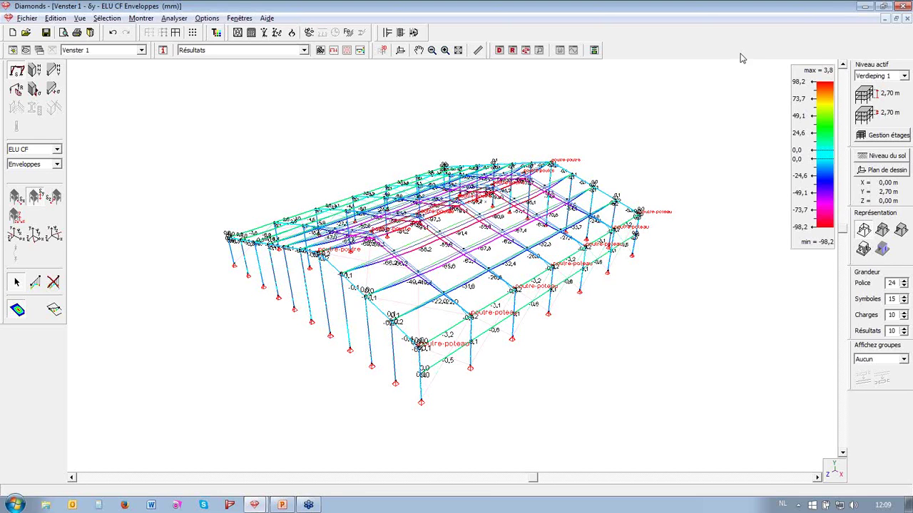
Add a Sismique load group after the snow group and accept the updated load group table
left_click(333, 52)
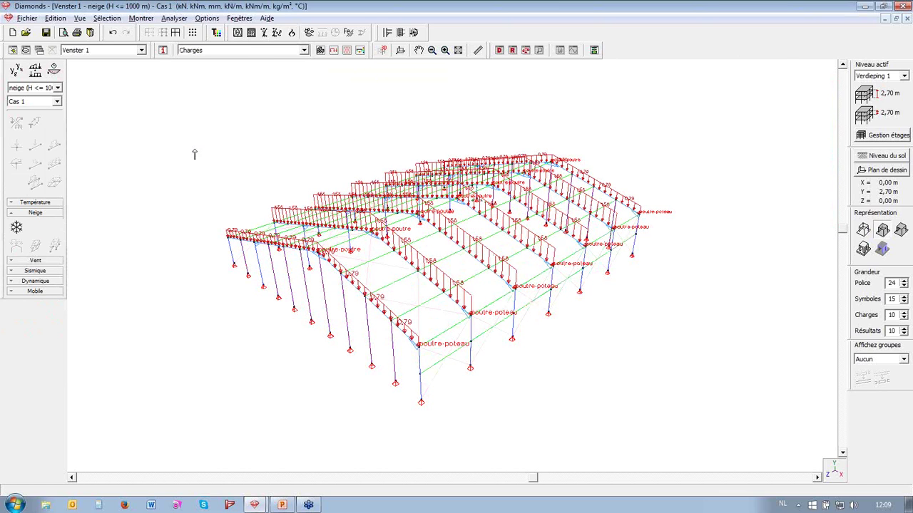
left_click(16, 72)
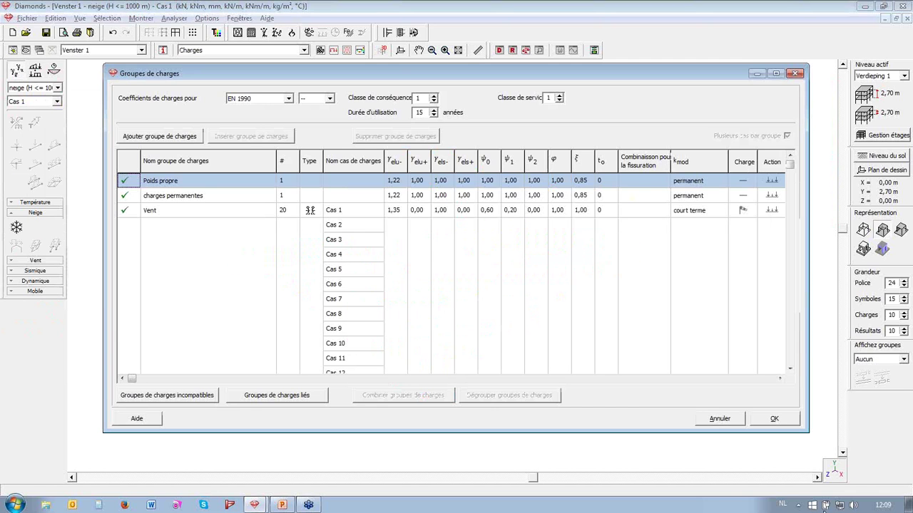
left_click(790, 368)
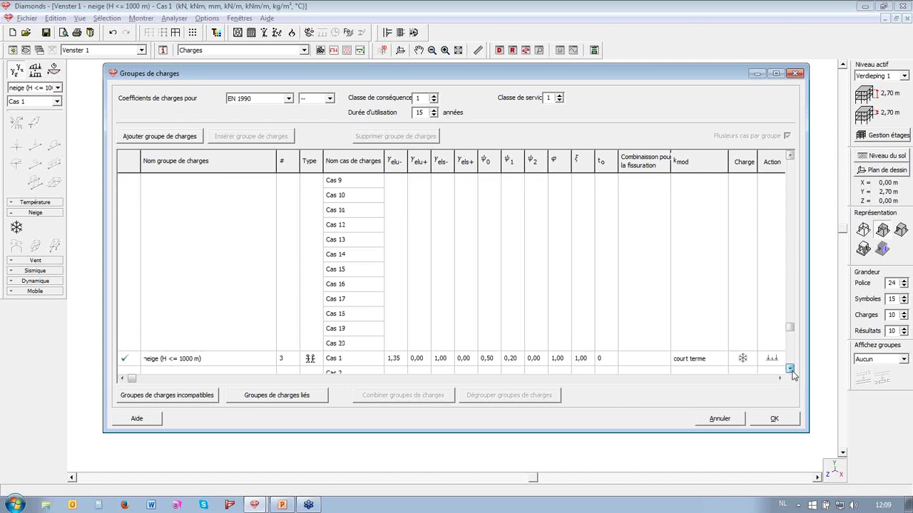
left_click(169, 137)
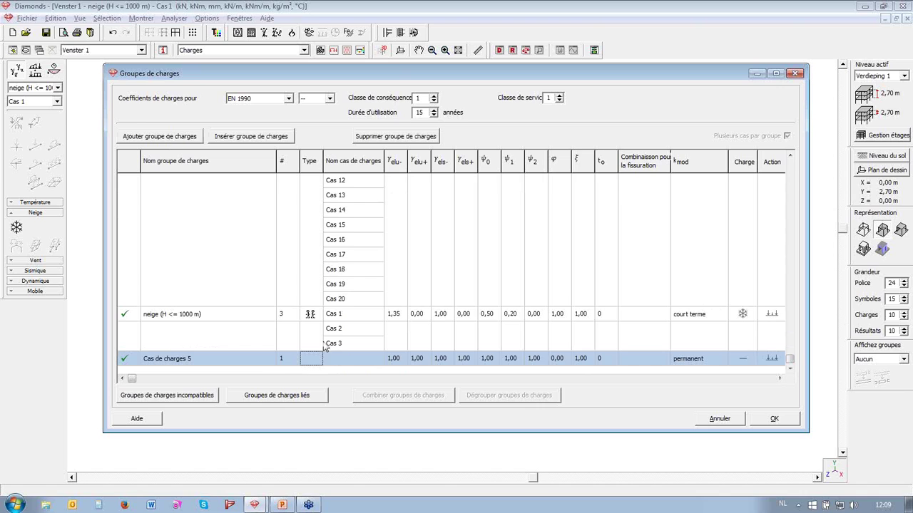
left_click(267, 363)
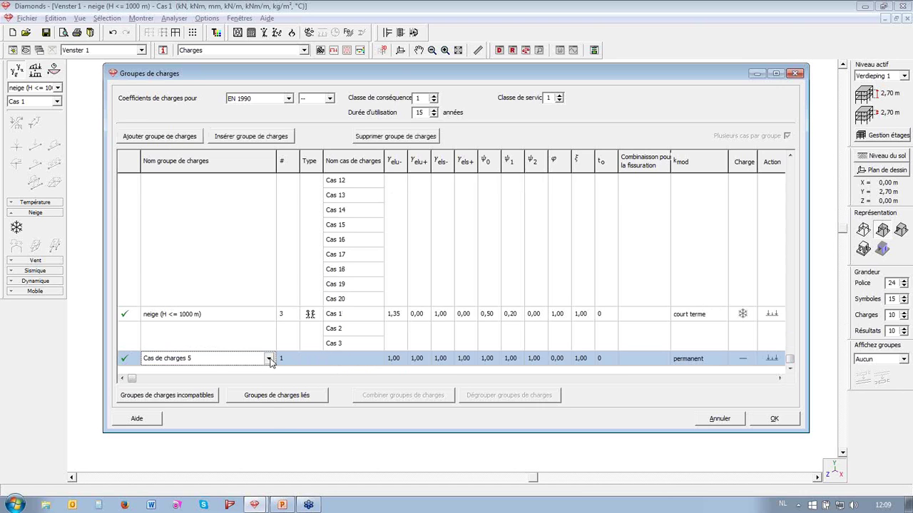
left_click(269, 359)
left_click_drag(269, 389, 270, 424)
left_click(204, 415)
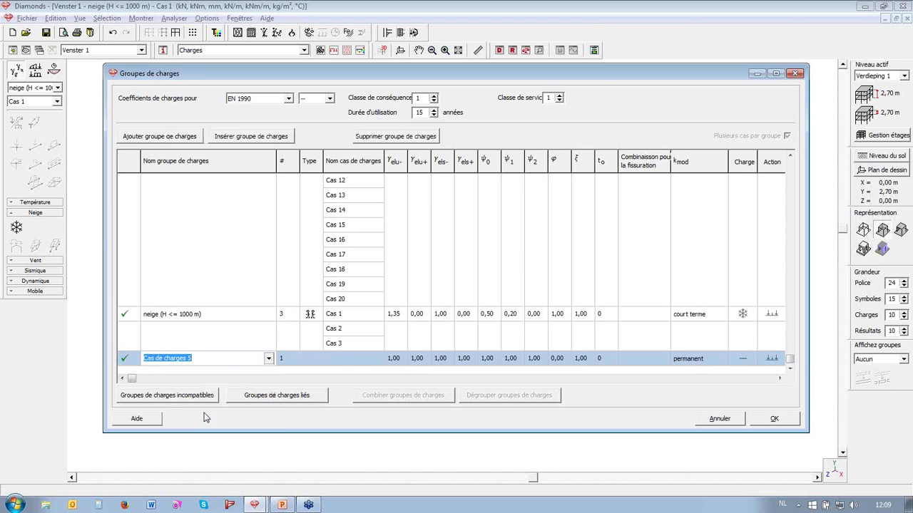
left_click(774, 419)
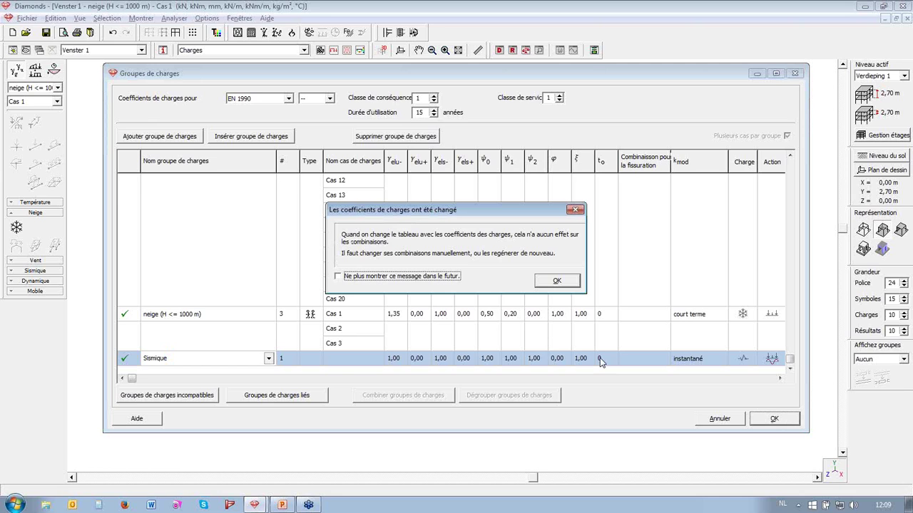
left_click(557, 281)
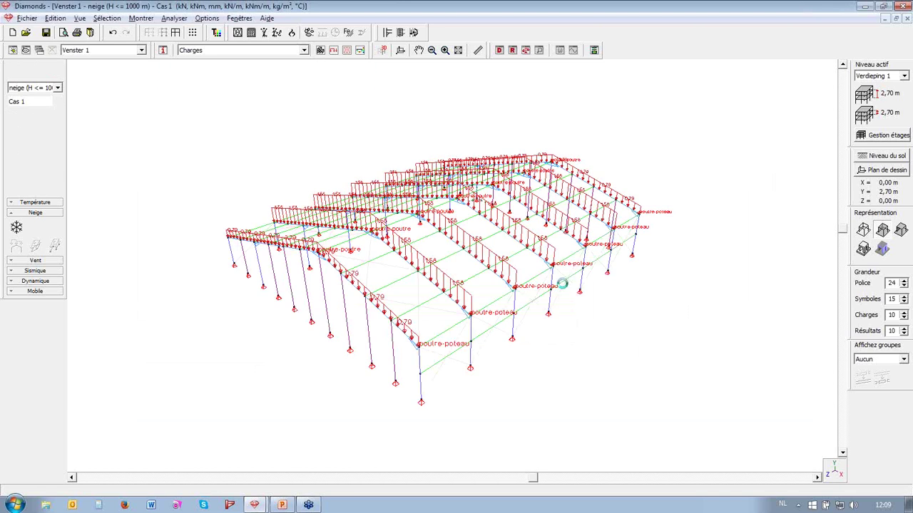
Define a seismic spectrum for the Sismique group to EN 1998-1:2004 (EU) with spectrum type I, soil type B and importance category I
left_click(54, 88)
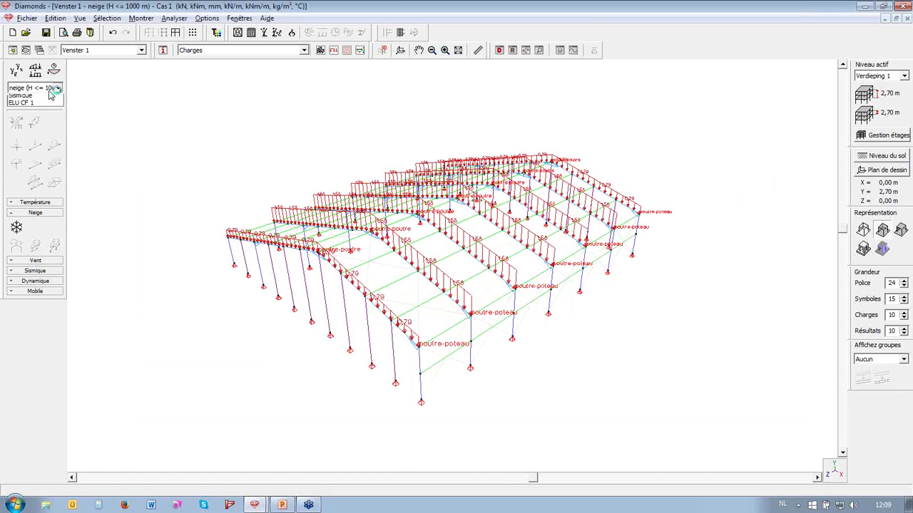
left_click(48, 128)
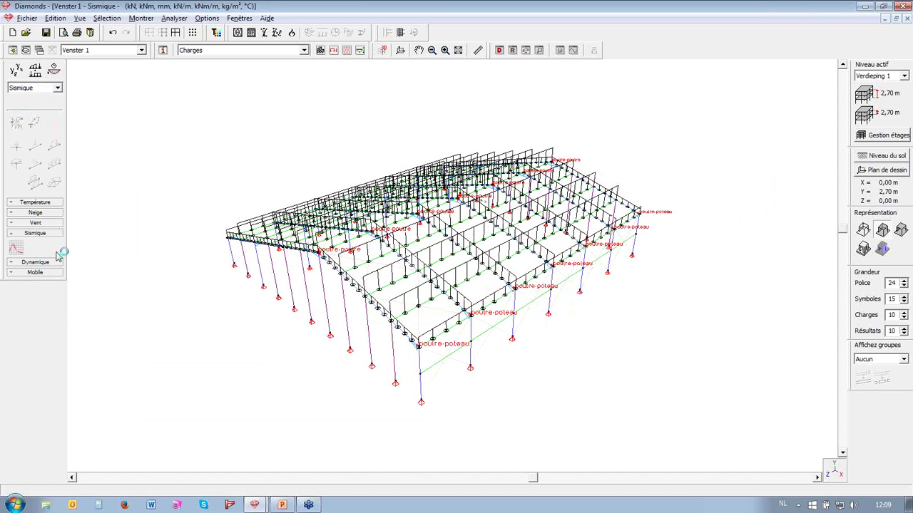
left_click(15, 249)
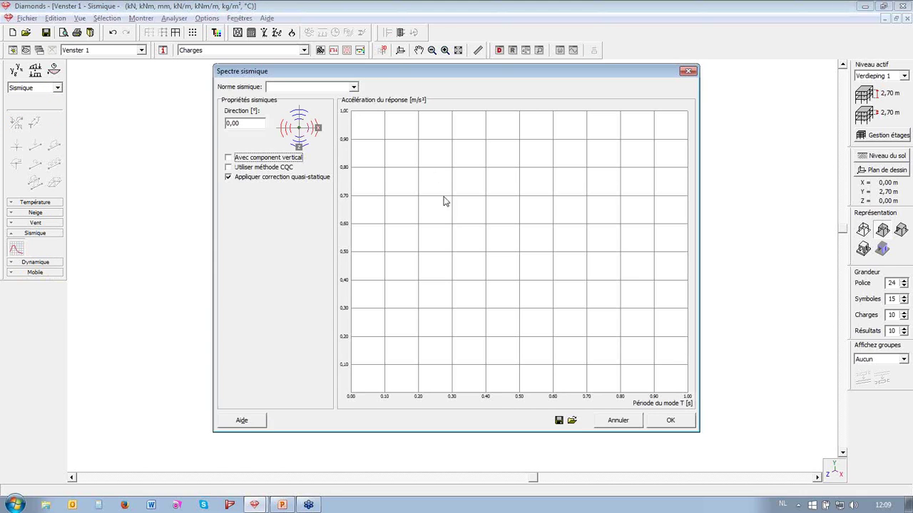
left_click(353, 87)
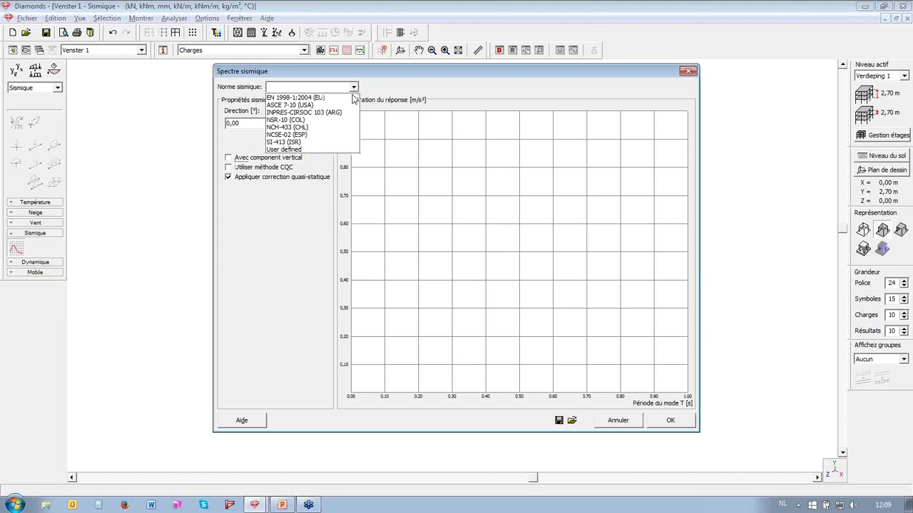
left_click(345, 97)
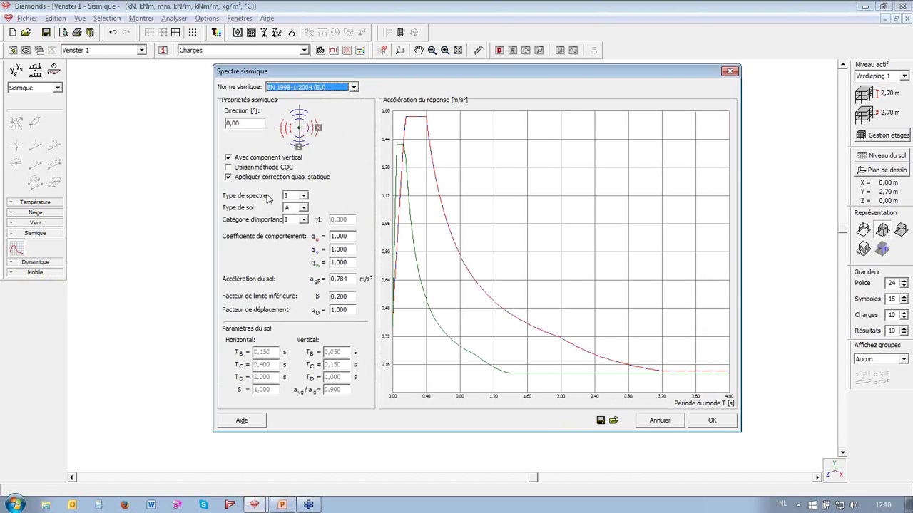
left_click(304, 198)
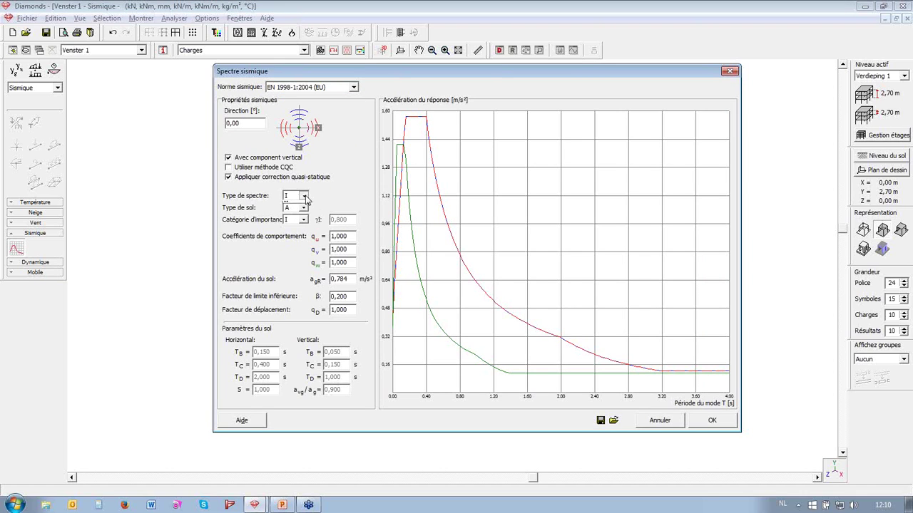
left_click(301, 209)
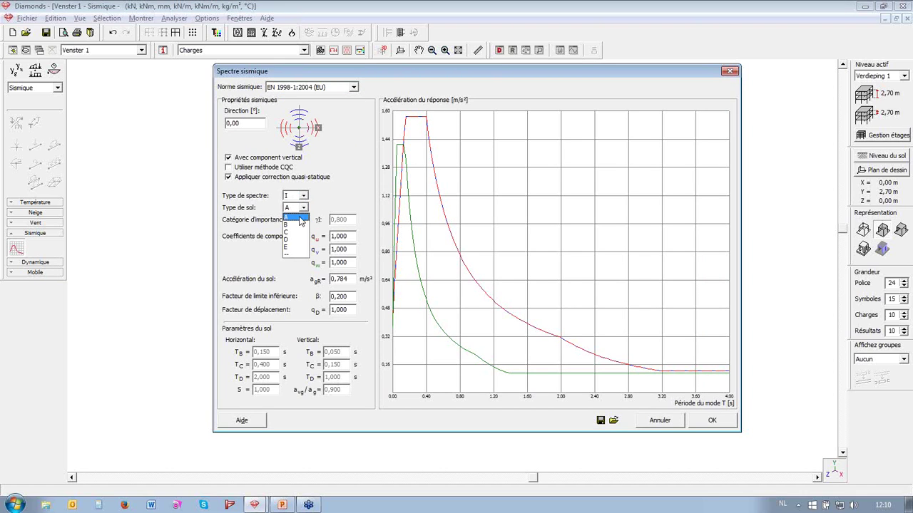
left_click(302, 225)
left_click(302, 221)
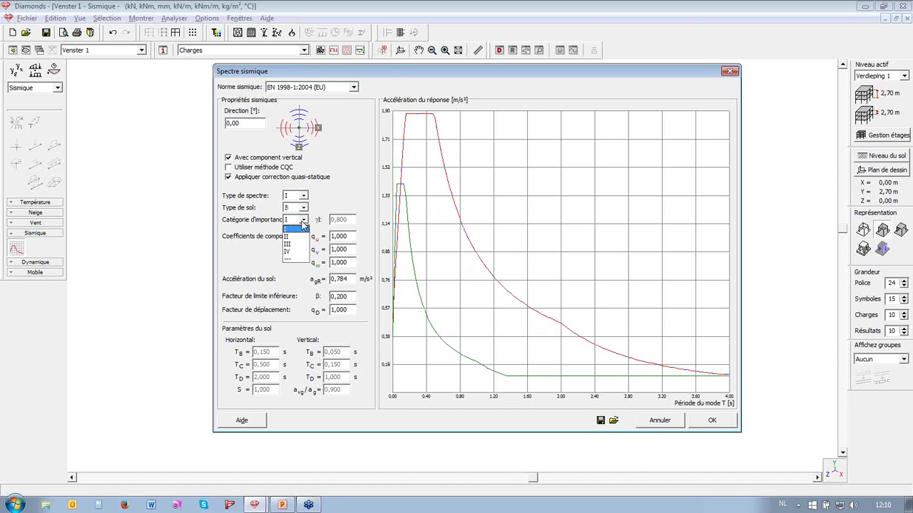
left_click(303, 227)
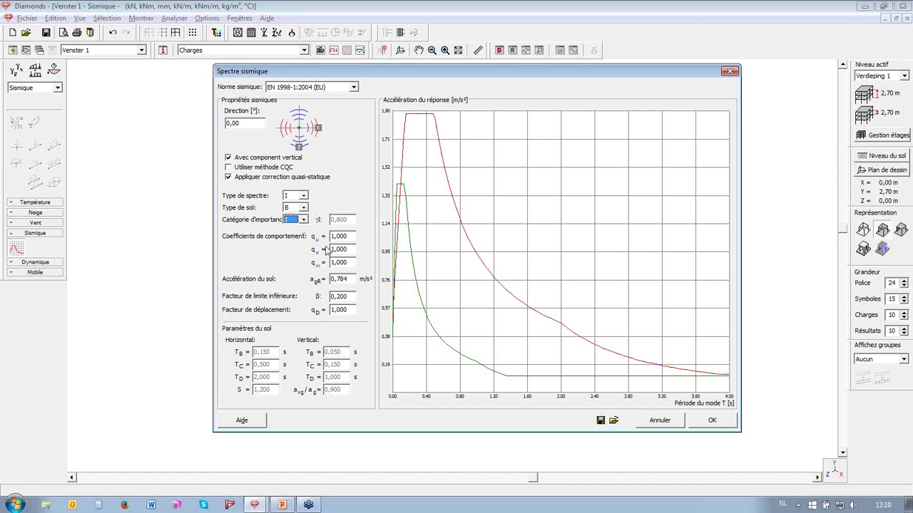
Set all three behaviour coefficients to 1,5 and the ground acceleration to 0,235 m/s², and accept the spectrum
key("Tab")
type("1.5")
key("Tab")
type("1.5")
key("Tab")
type("1.5")
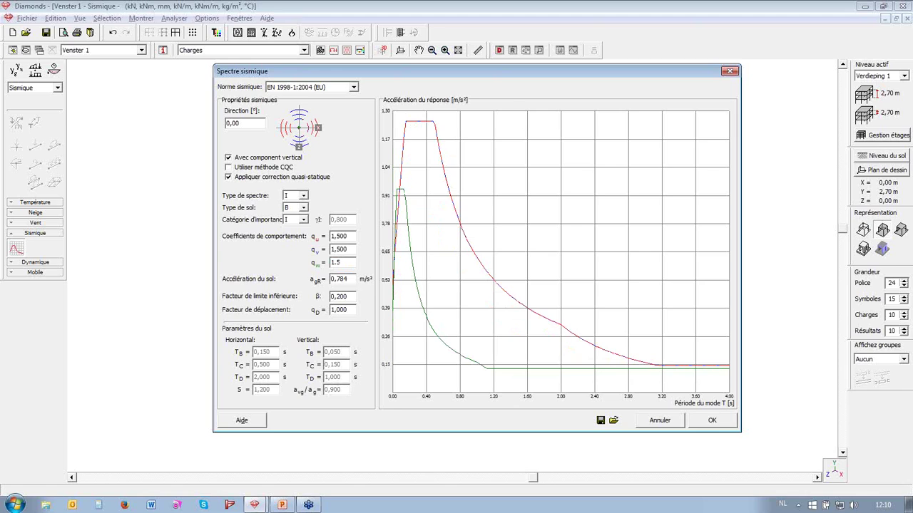
double_click(340, 279)
type("235")
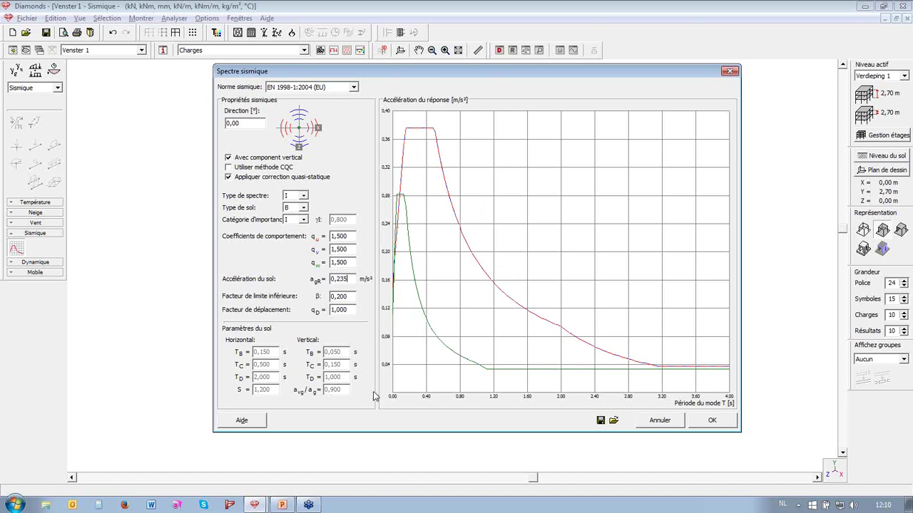
left_click(712, 421)
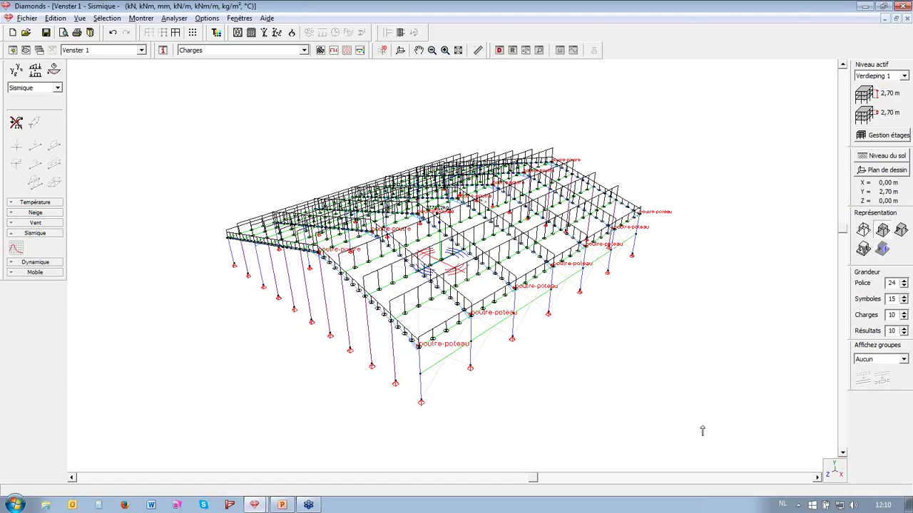
Automatically generate only the ELU CS seismic combinations to EN1990 Eq. 6.10, leaving ELU CF out of the generation
left_click_drag(842, 229, 846, 255)
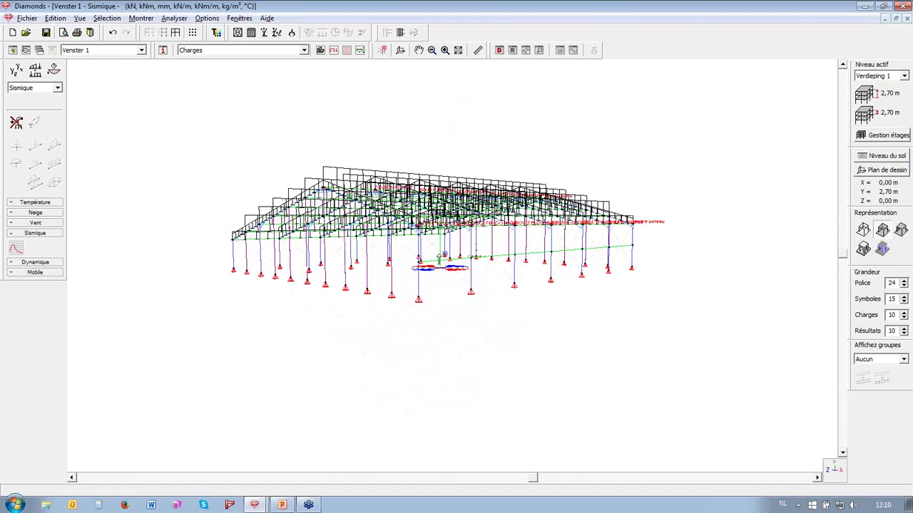
scroll(441, 270, "up", 2)
scroll(442, 270, "up", 1)
left_click_drag(844, 256, 842, 225)
scroll(371, 100, "down", 2)
left_click(35, 71)
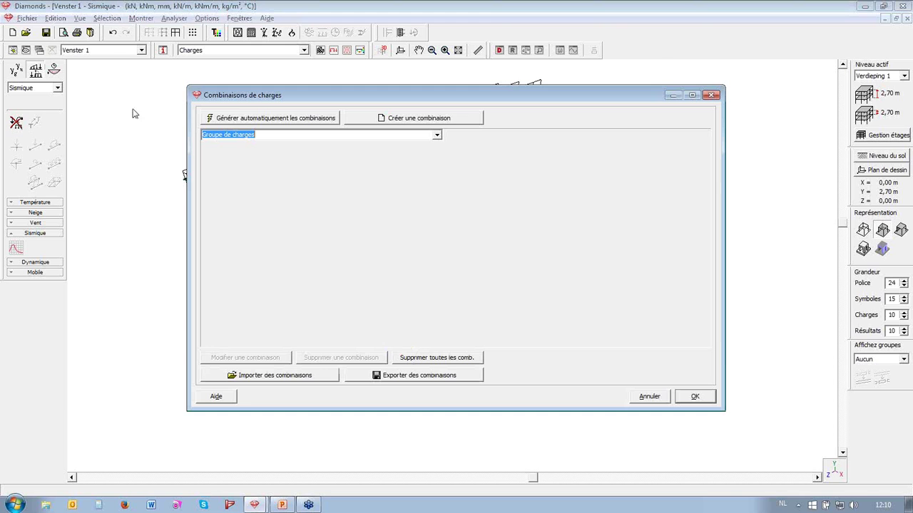
left_click(314, 119)
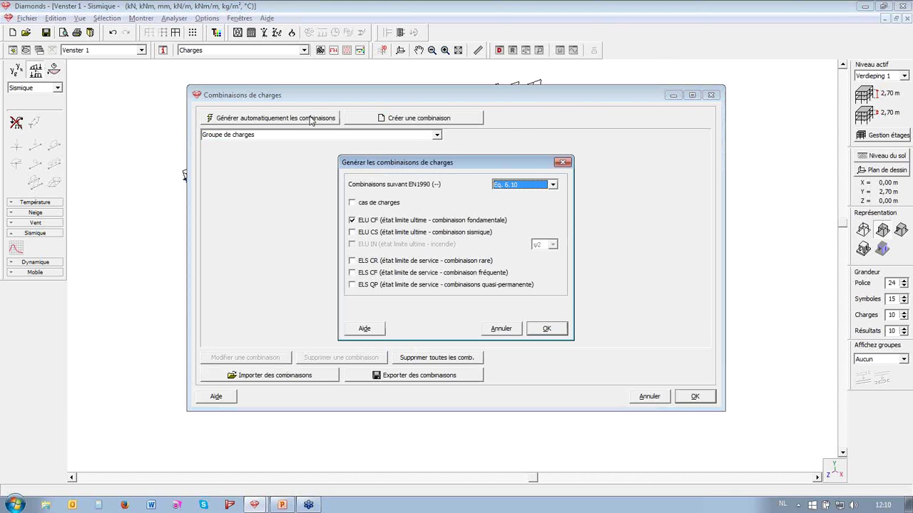
left_click(360, 221)
left_click(379, 233)
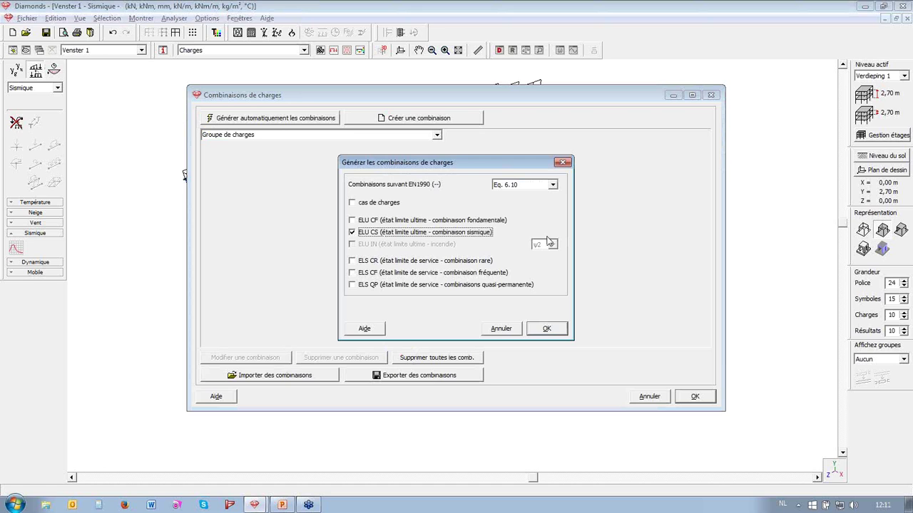
left_click(546, 328)
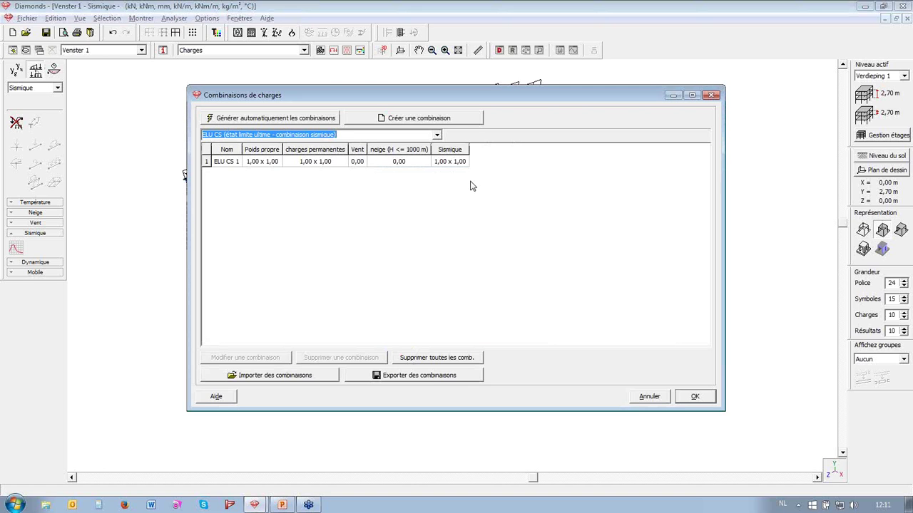
Check the load factors in the ELU CF fundamental combination list and the ELU CS seismic combination list
left_click(437, 136)
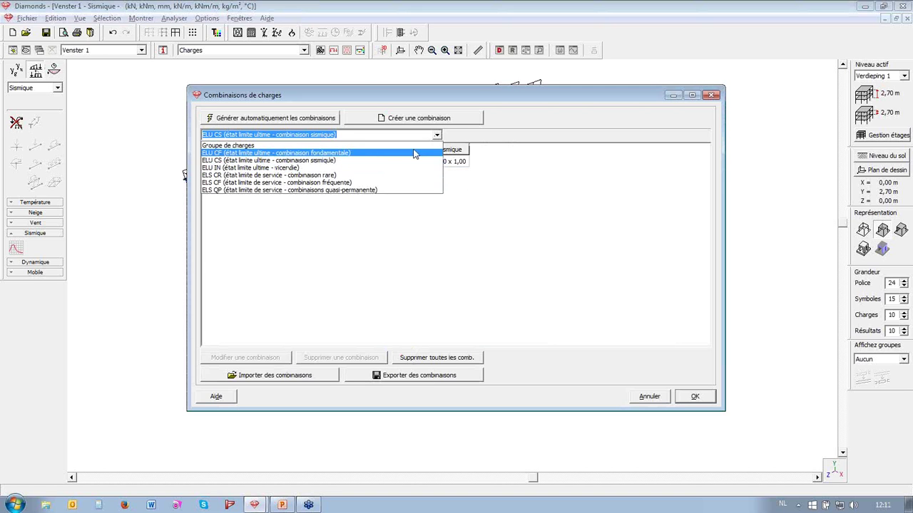
left_click(414, 154)
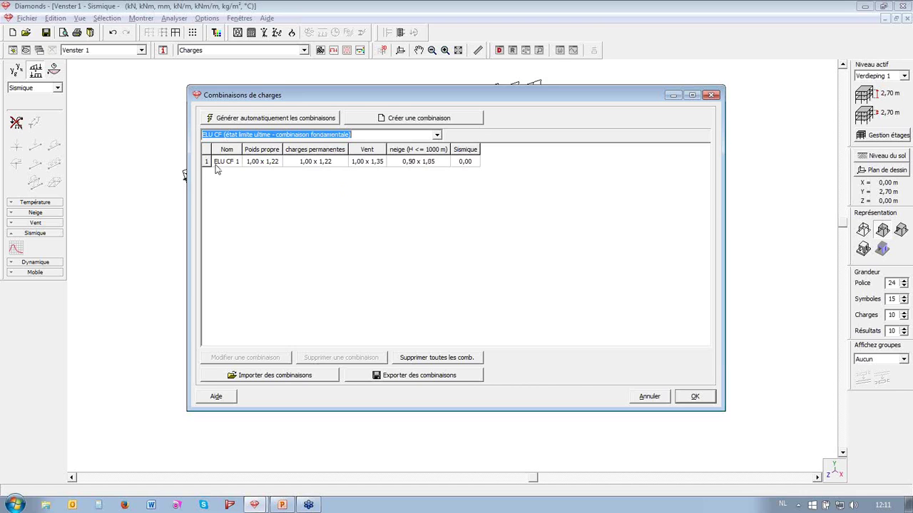
left_click(439, 137)
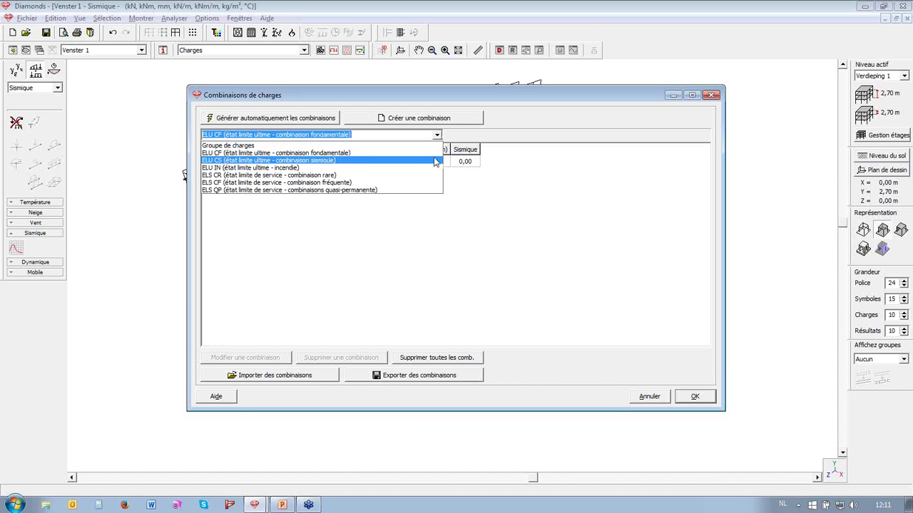
left_click(434, 162)
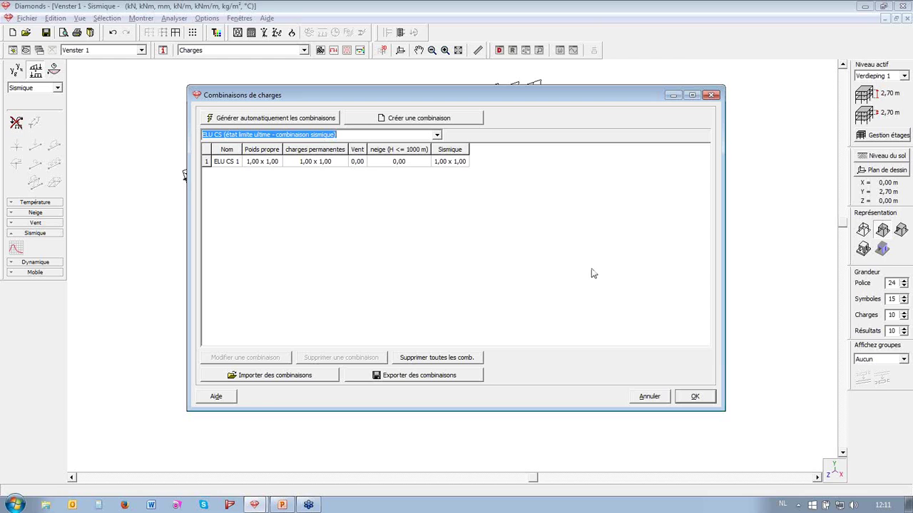
Accept the load combinations and run the first-order analysis with a maximum of 10 modes and ELU CF 1 as the stiffness reference combination
left_click(702, 401)
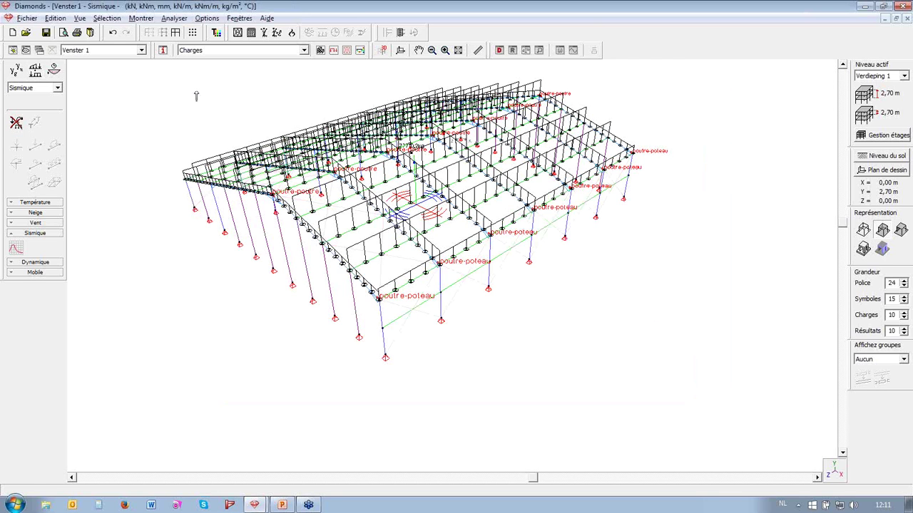
left_click(251, 32)
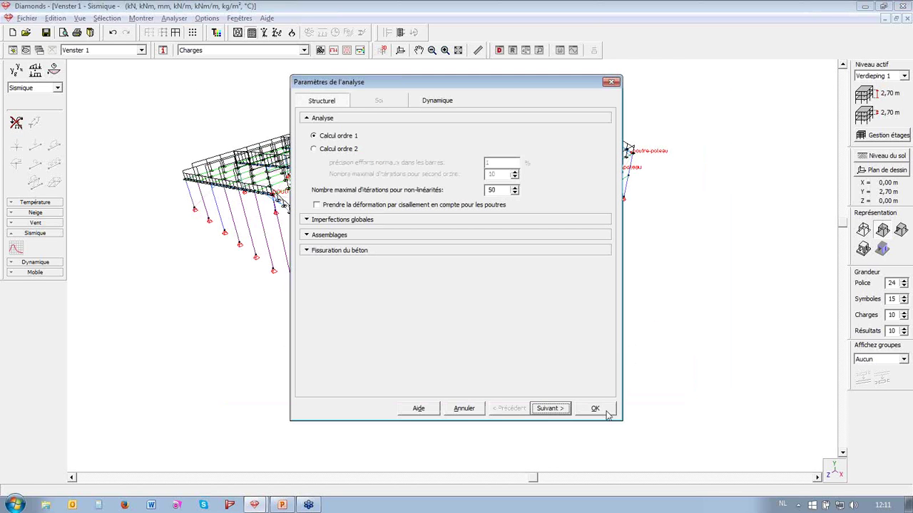
left_click(445, 105)
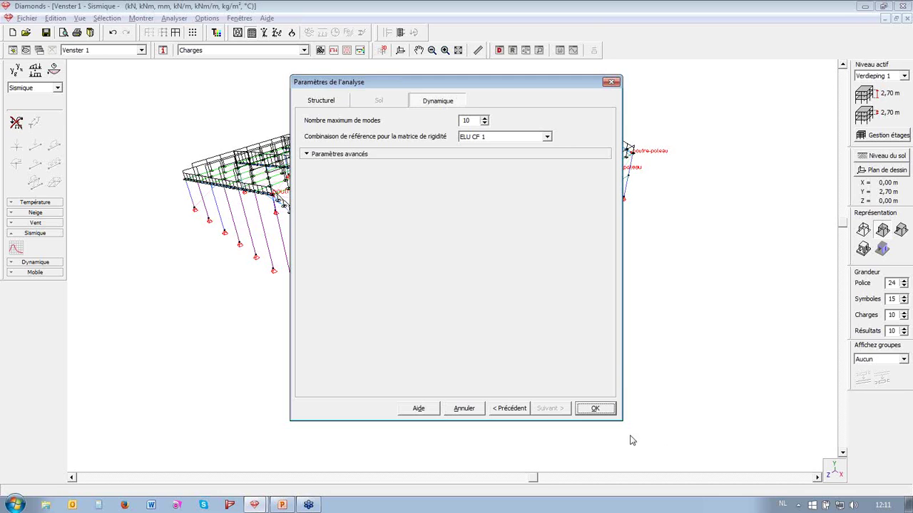
left_click(583, 410)
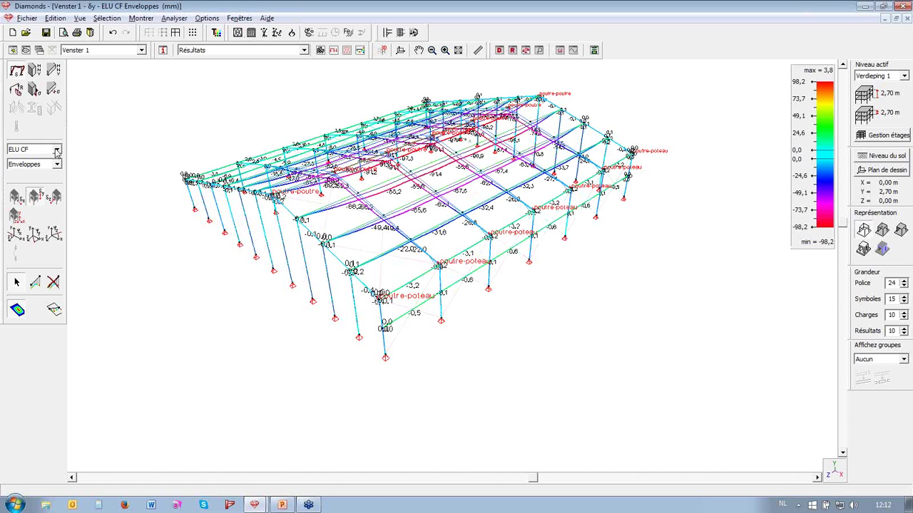
View the dynamic mode results and animate the vertical deformation of modes M1, M2 and M3, pausing the animation on M3
left_click(56, 149)
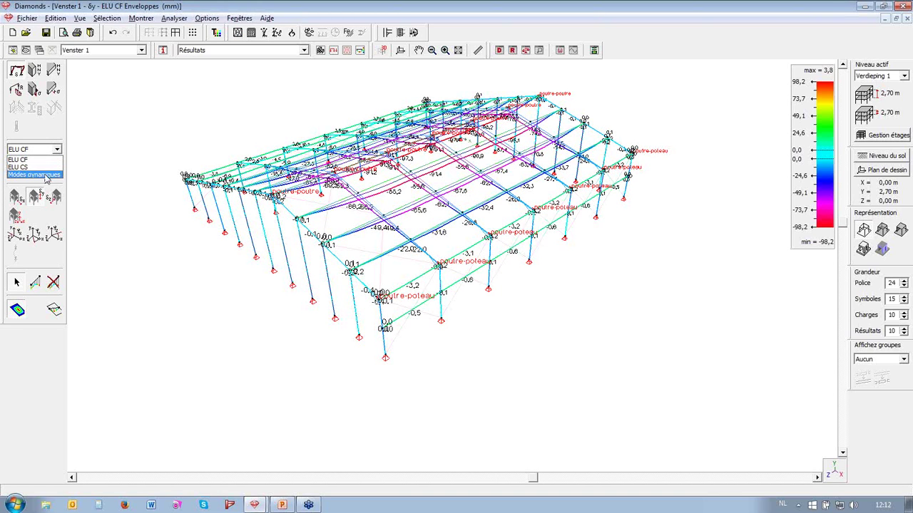
left_click(45, 176)
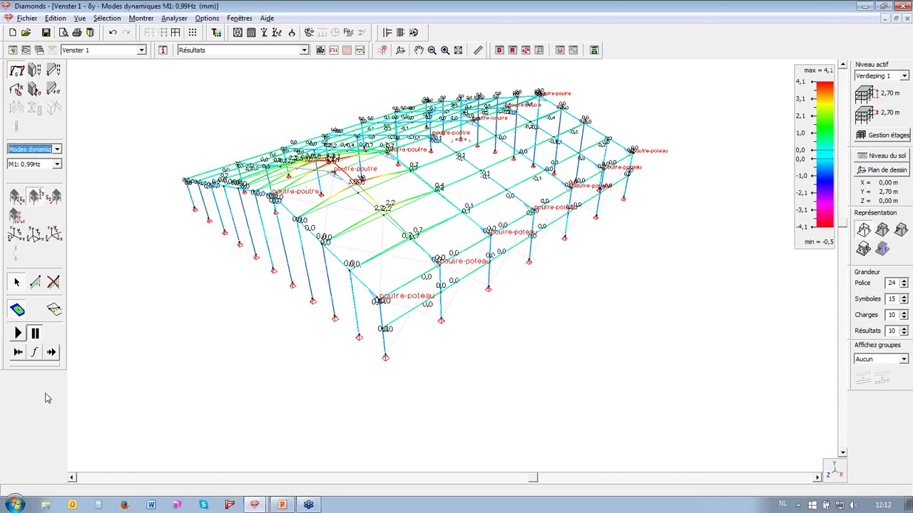
left_click(18, 334)
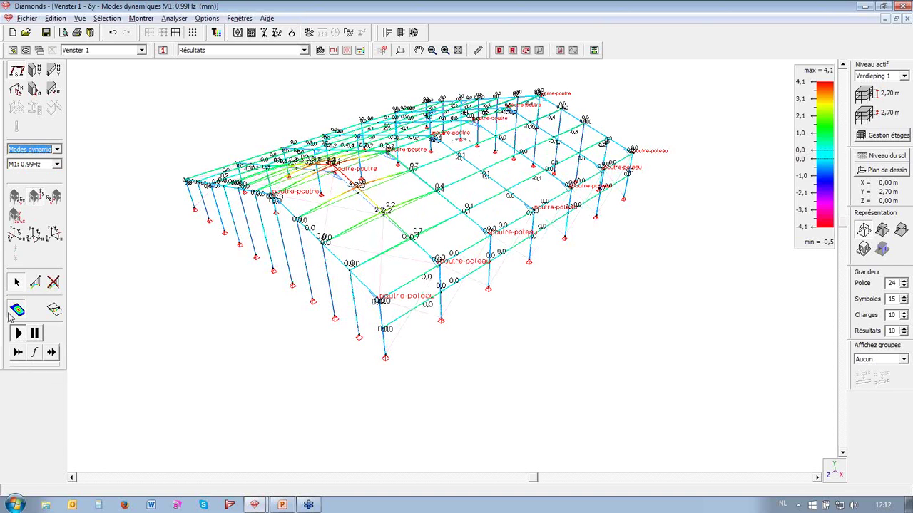
left_click(43, 164)
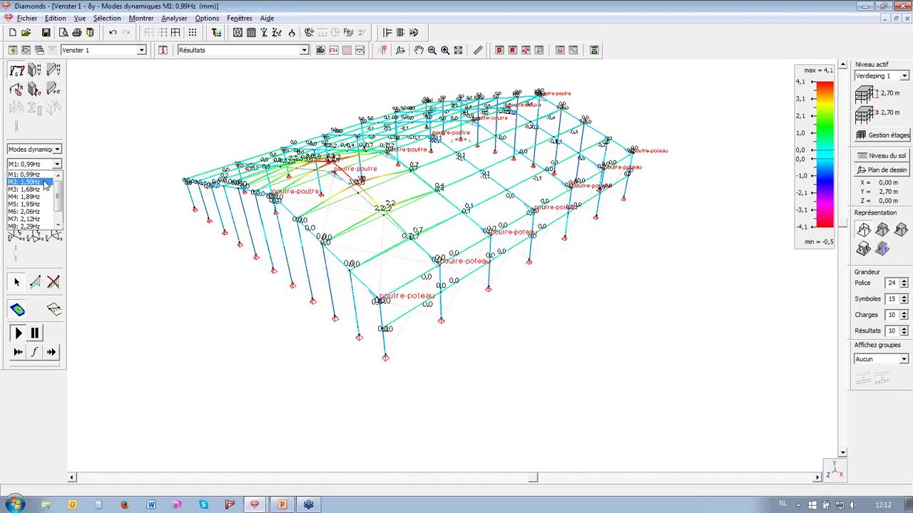
left_click(45, 183)
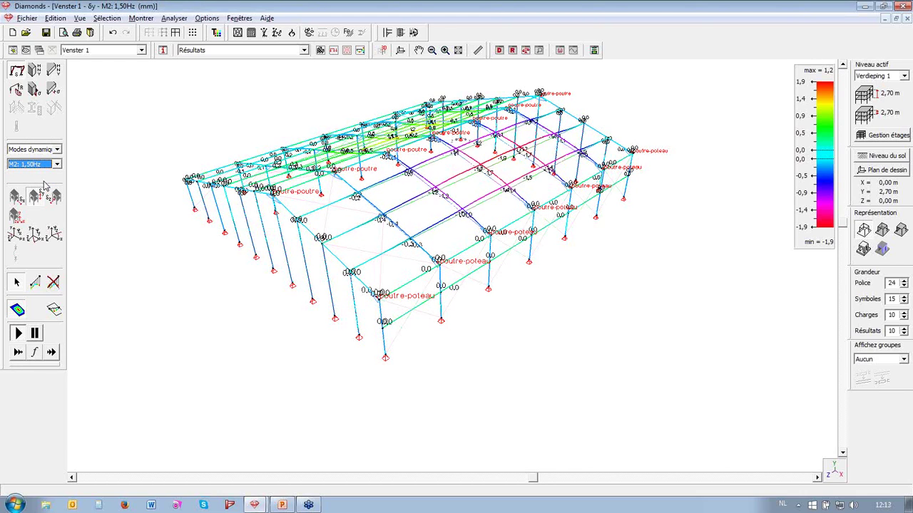
key("Down")
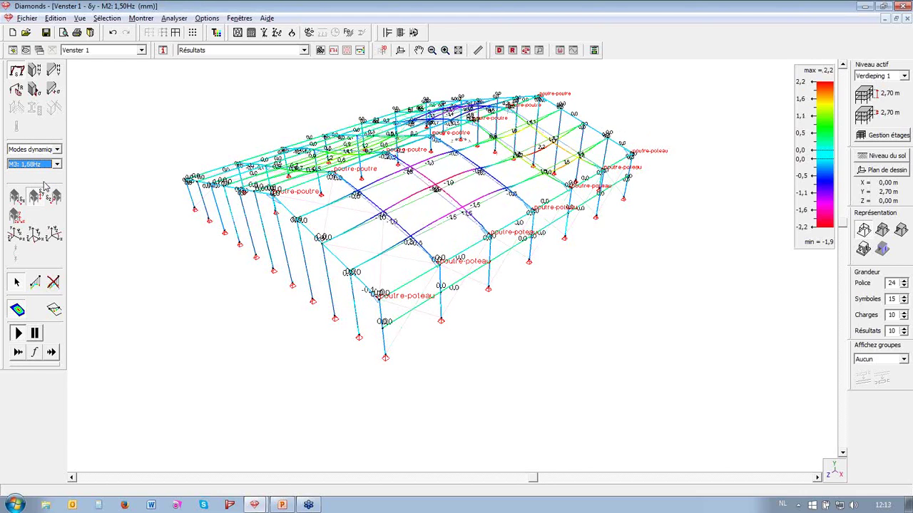
left_click(34, 333)
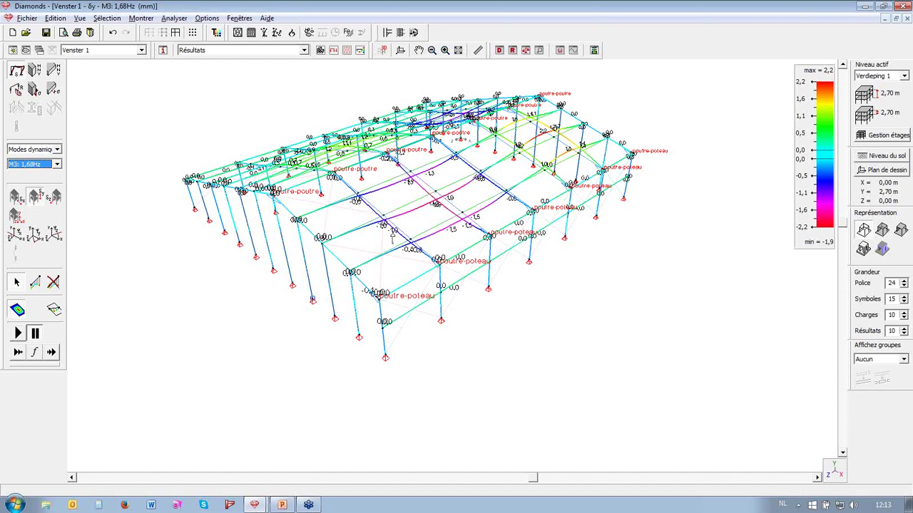
Select one complete interior portal frame using a top view, return to the 3D view and display only that frame
left_click(412, 205)
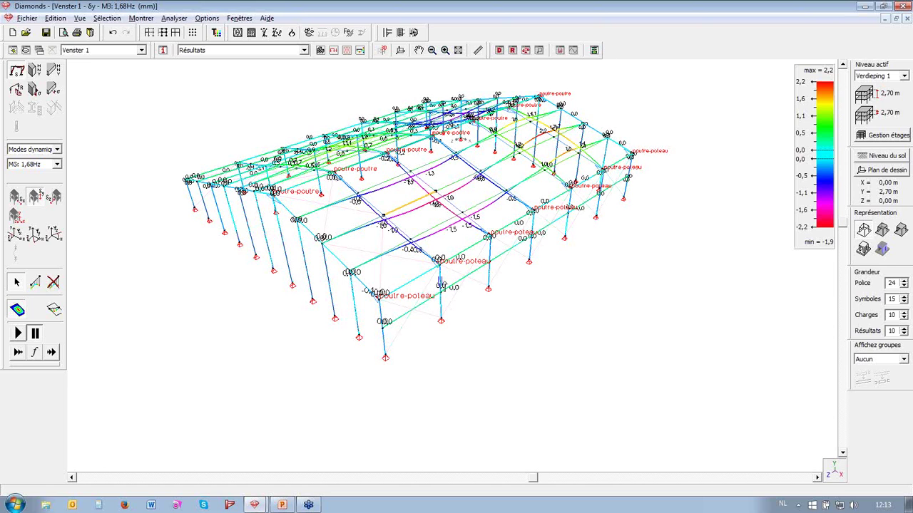
left_click(846, 479)
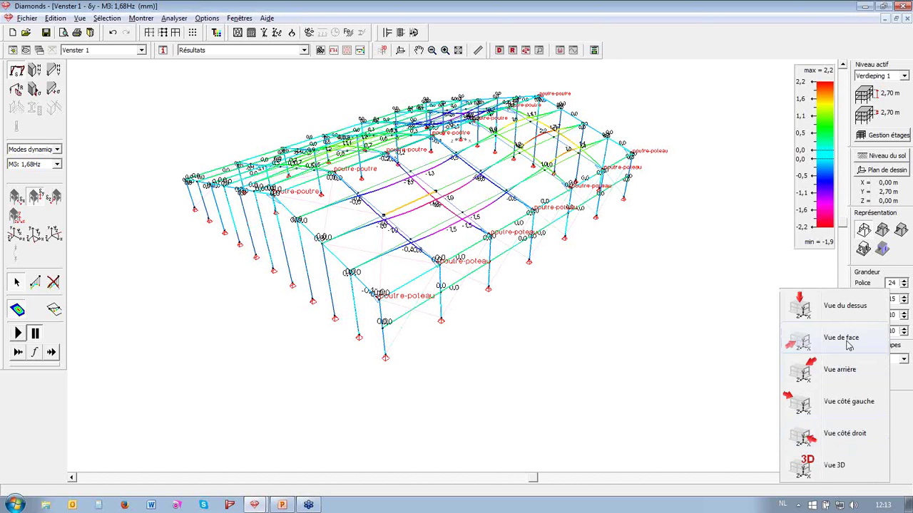
left_click(838, 303)
left_click_drag(254, 320, 612, 351)
left_click(836, 473)
left_click(839, 468)
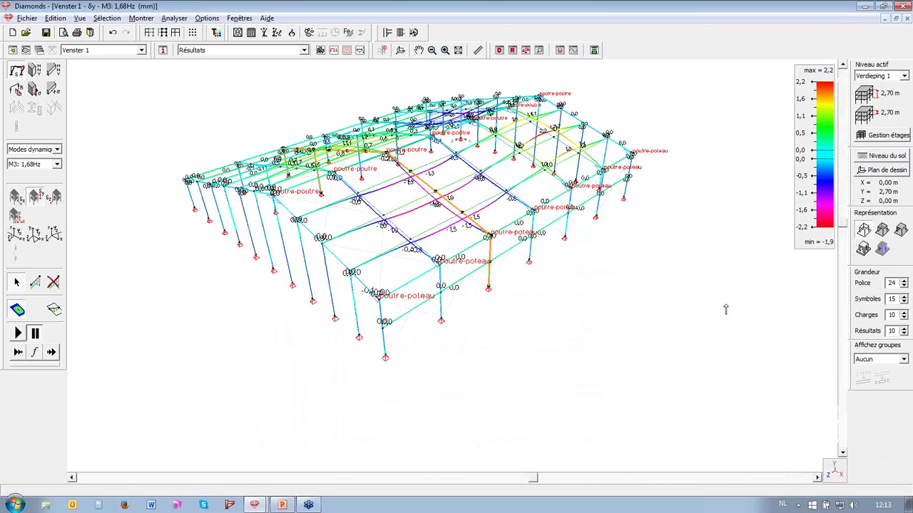
left_click(163, 32)
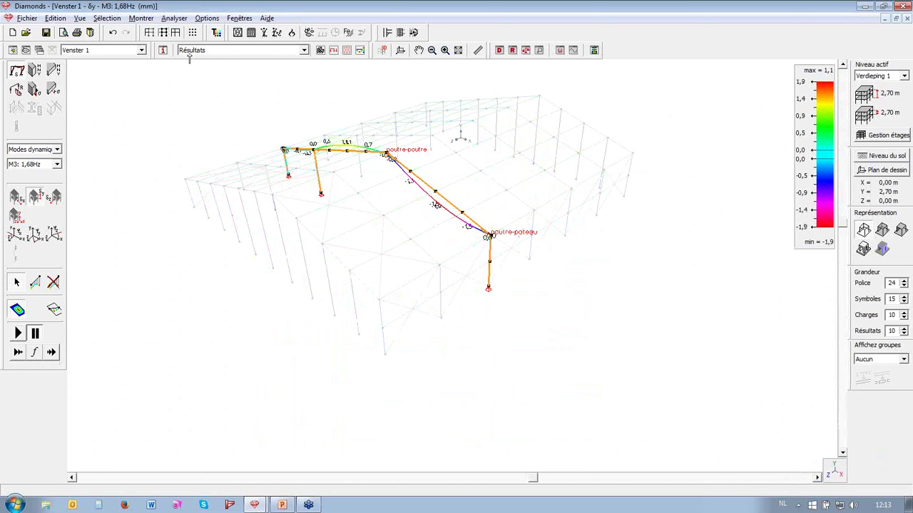
Run the steel verification and display the bar stability check on the isolated portal frame
left_click(348, 33)
left_click(553, 324)
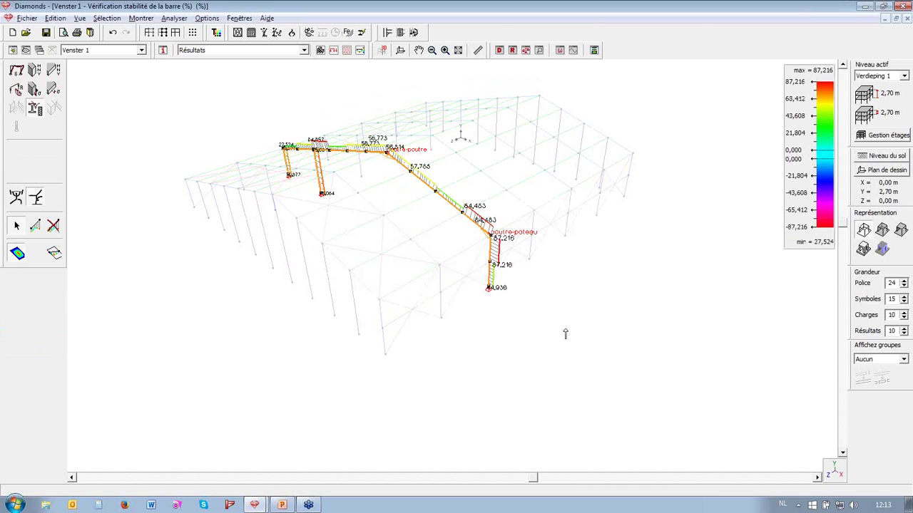
Examine the EN 1993-1-1 section and stability checks of the near column's upper HEA 280 bar, including its ELU CF stability details
scroll(460, 253, "up", 2)
scroll(461, 253, "up", 1)
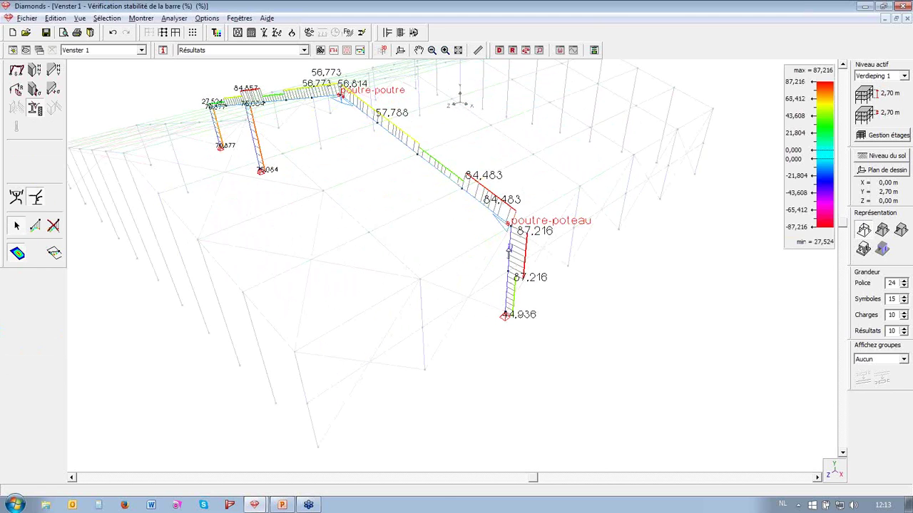
double_click(510, 249)
left_click_drag(540, 75, 341, 106)
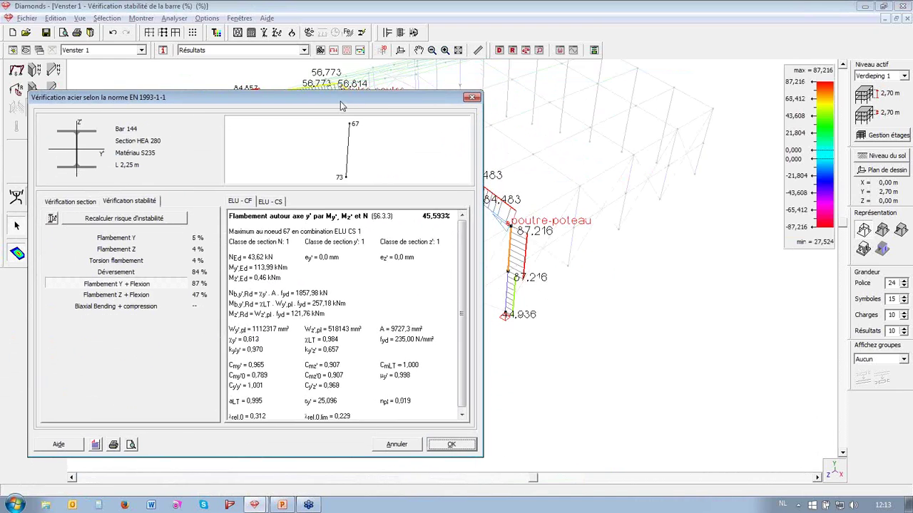
left_click(65, 202)
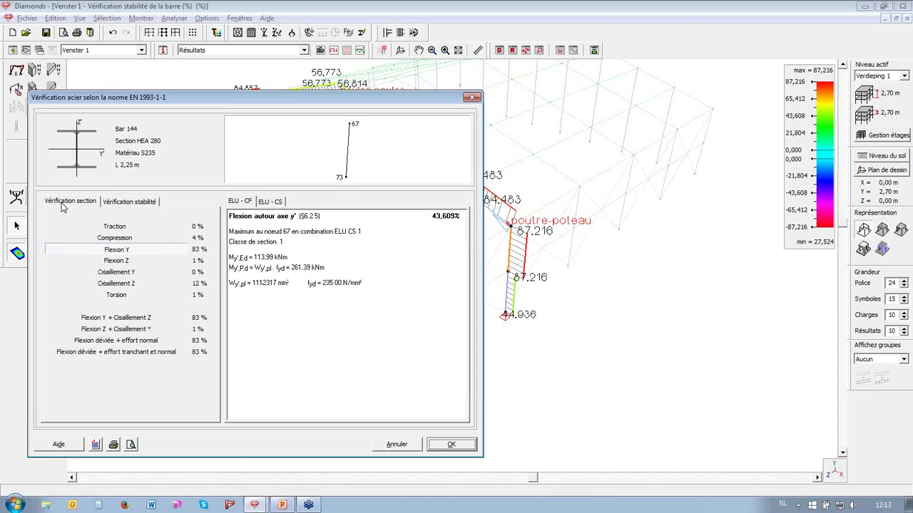
left_click(135, 201)
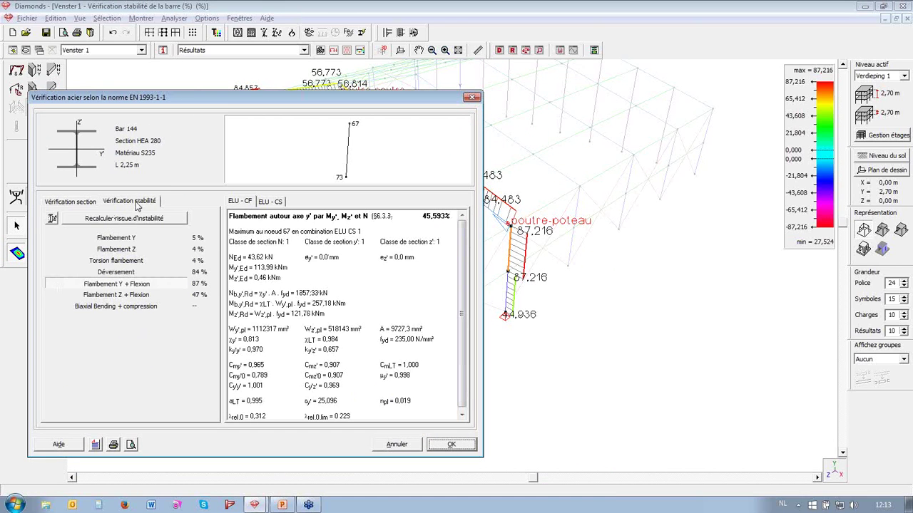
left_click(242, 202)
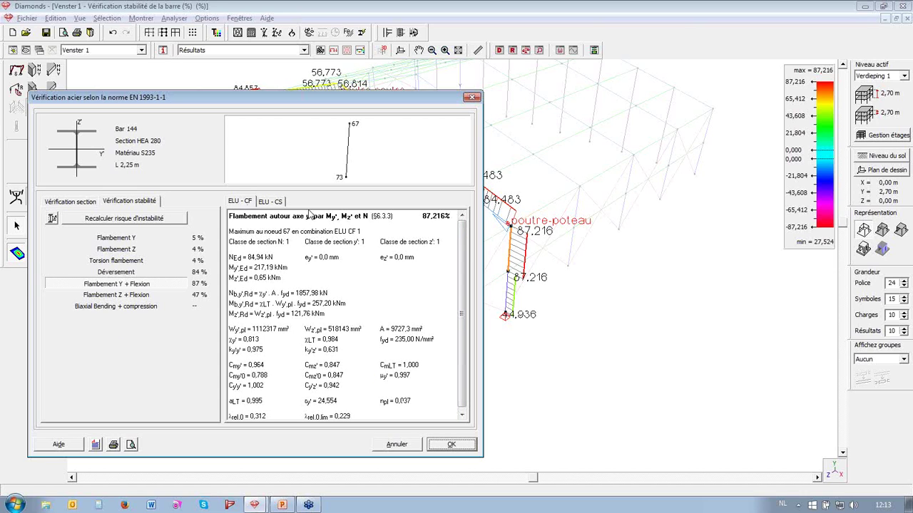